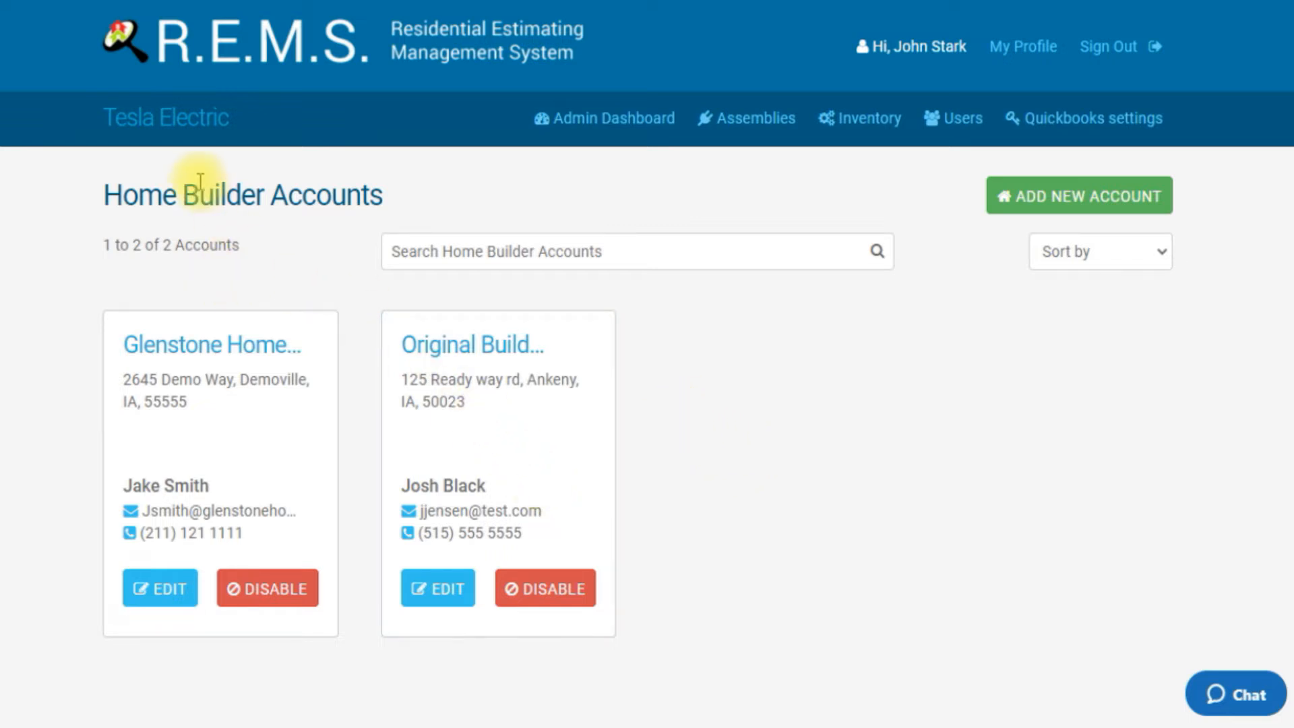
Step: Open the Tesla Electric company settings and choose Coupon.png from the images folder as Panel Logo 1
left_click(183, 126)
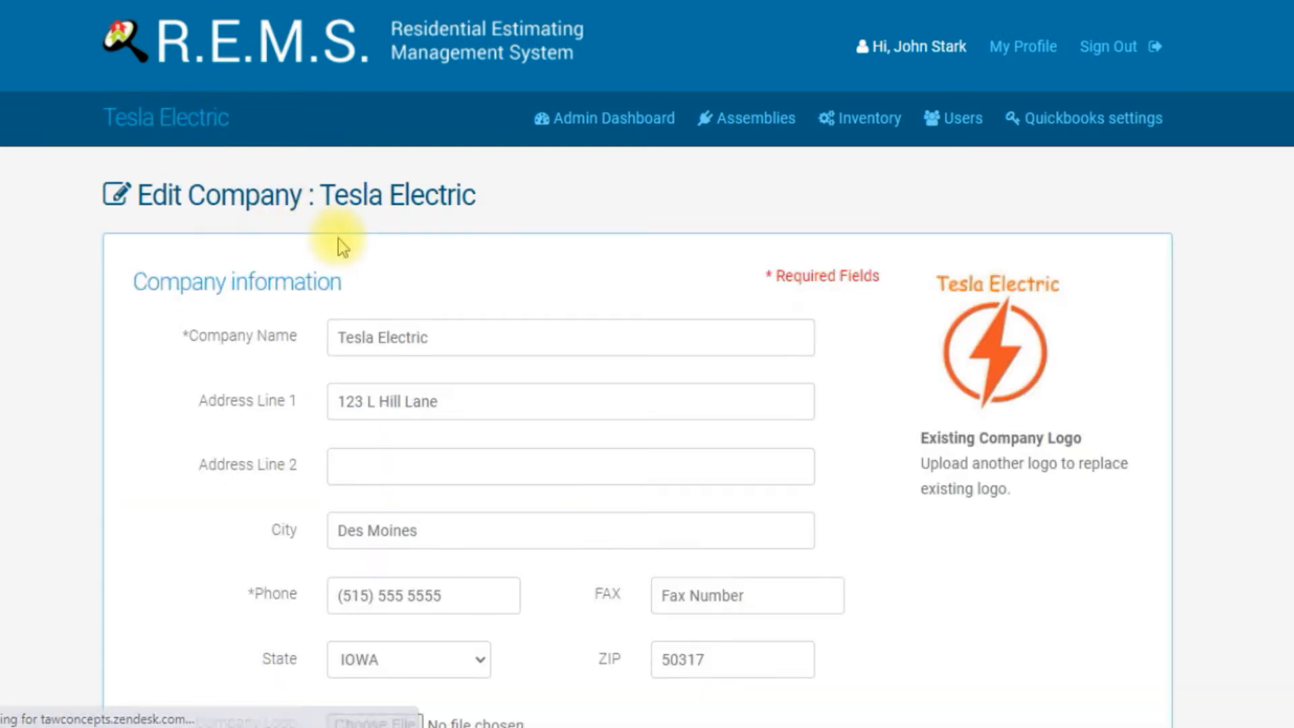
scroll(534, 316, "down", 7)
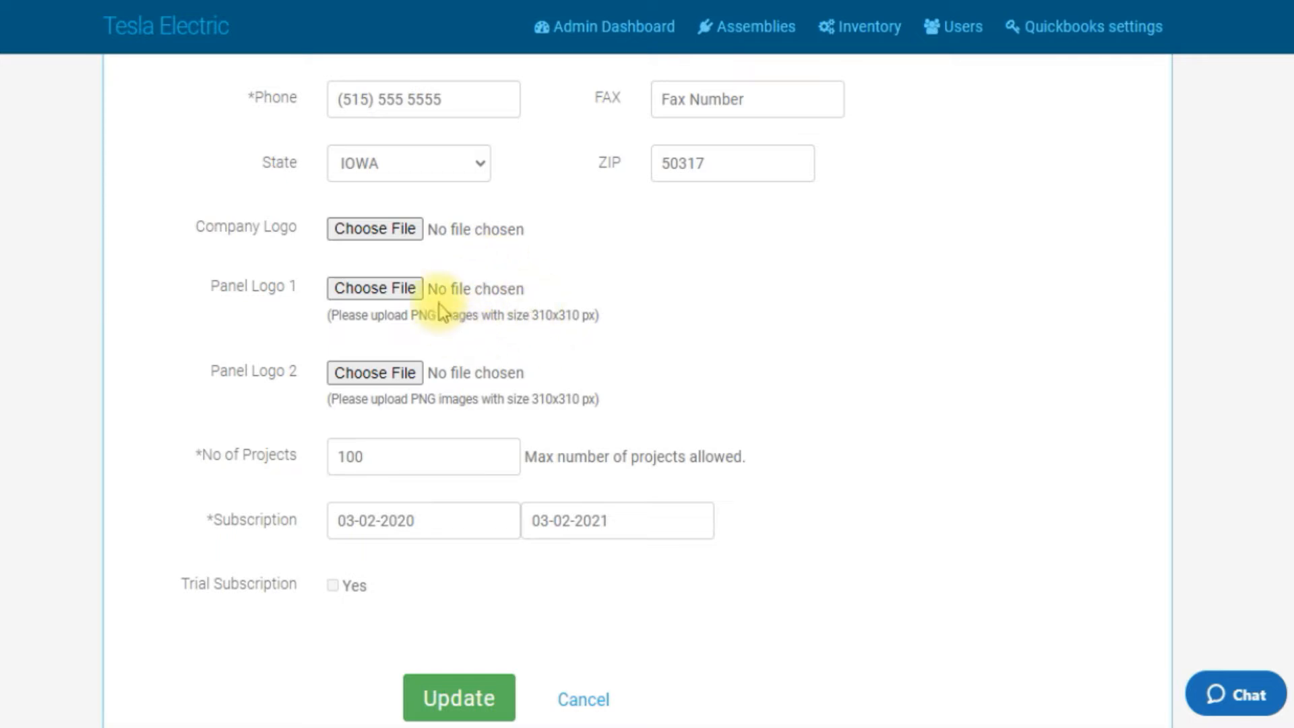
left_click(377, 288)
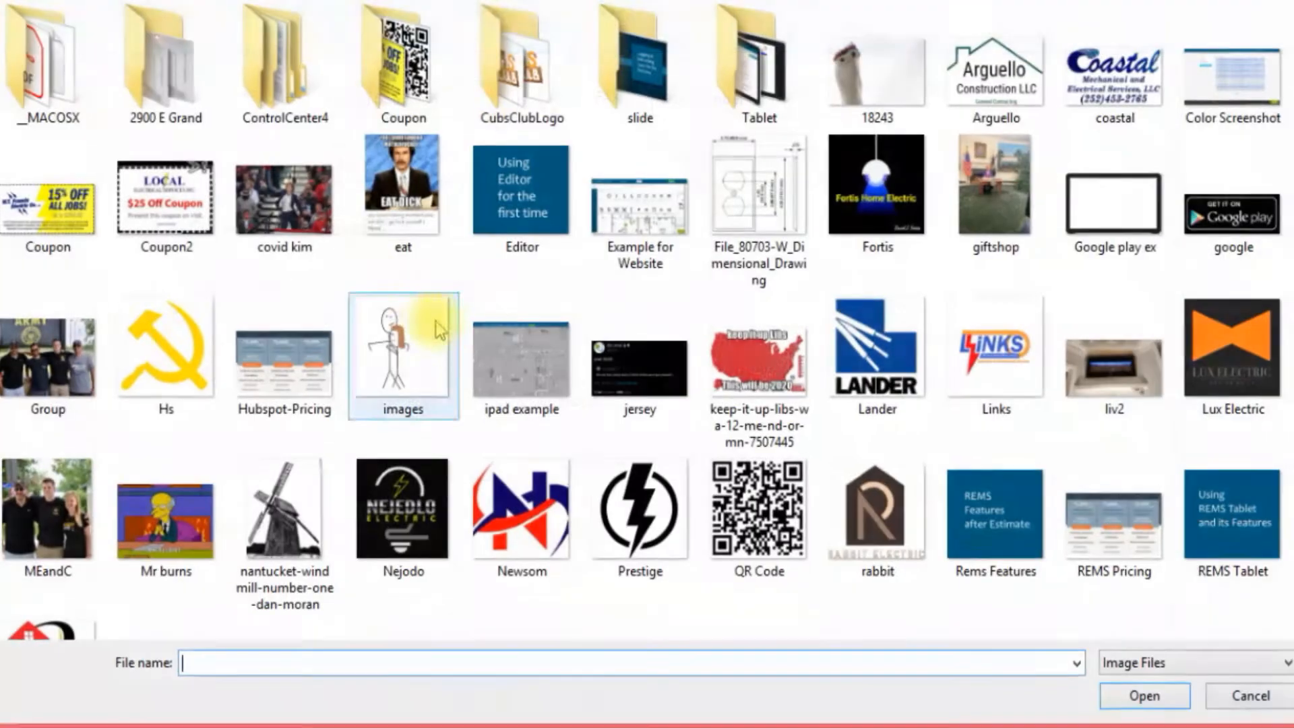
double_click(408, 81)
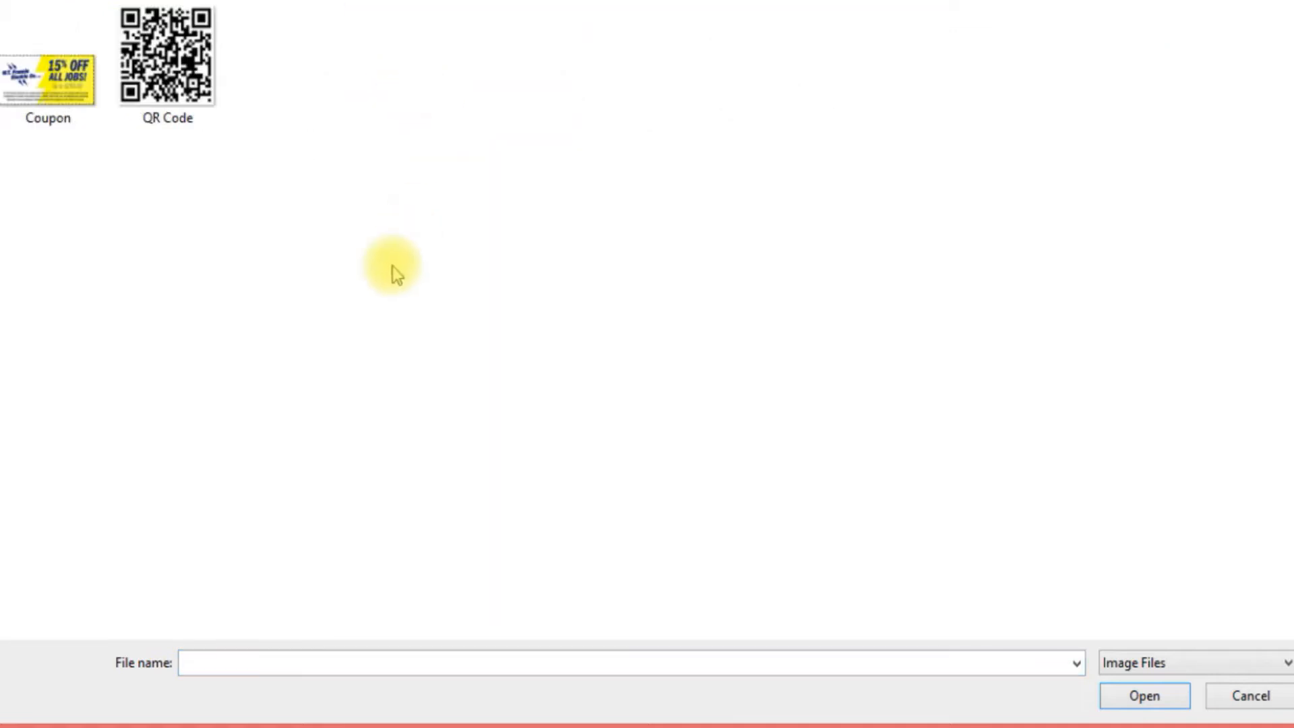
double_click(60, 93)
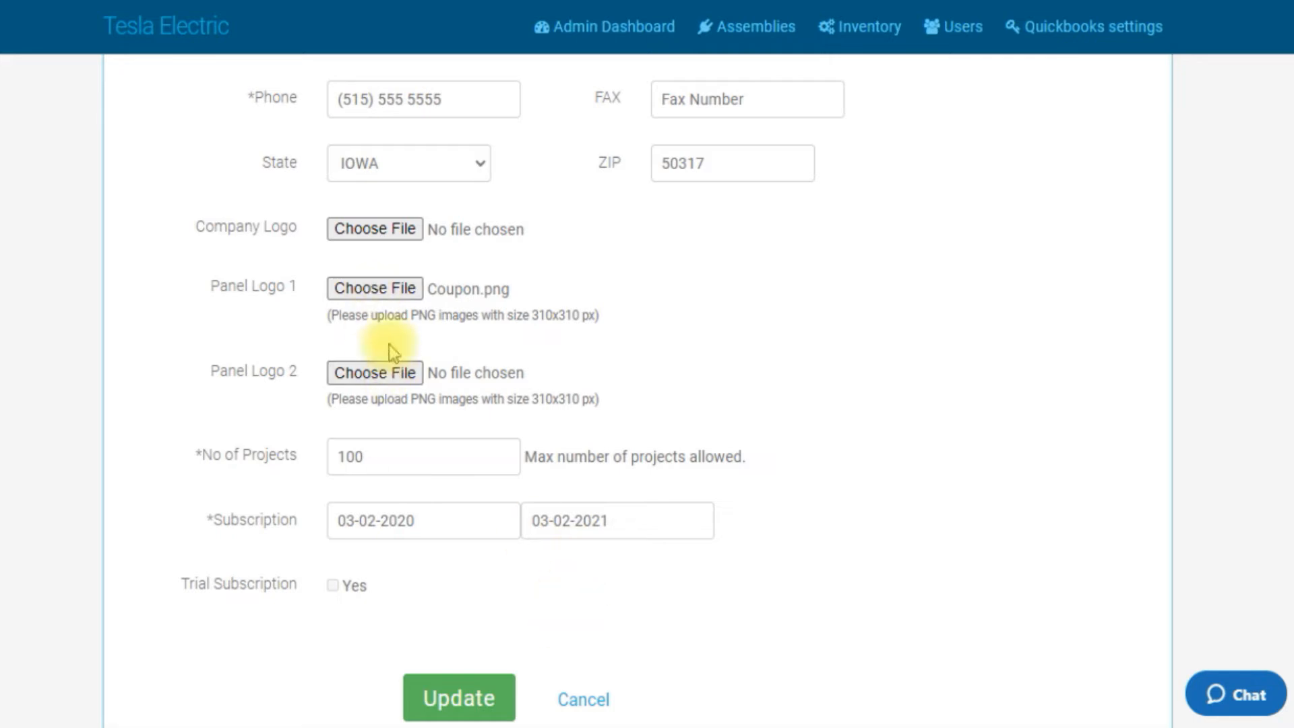
Step: Choose QR Code.png as Panel Logo 2 and update the company settings
left_click(386, 375)
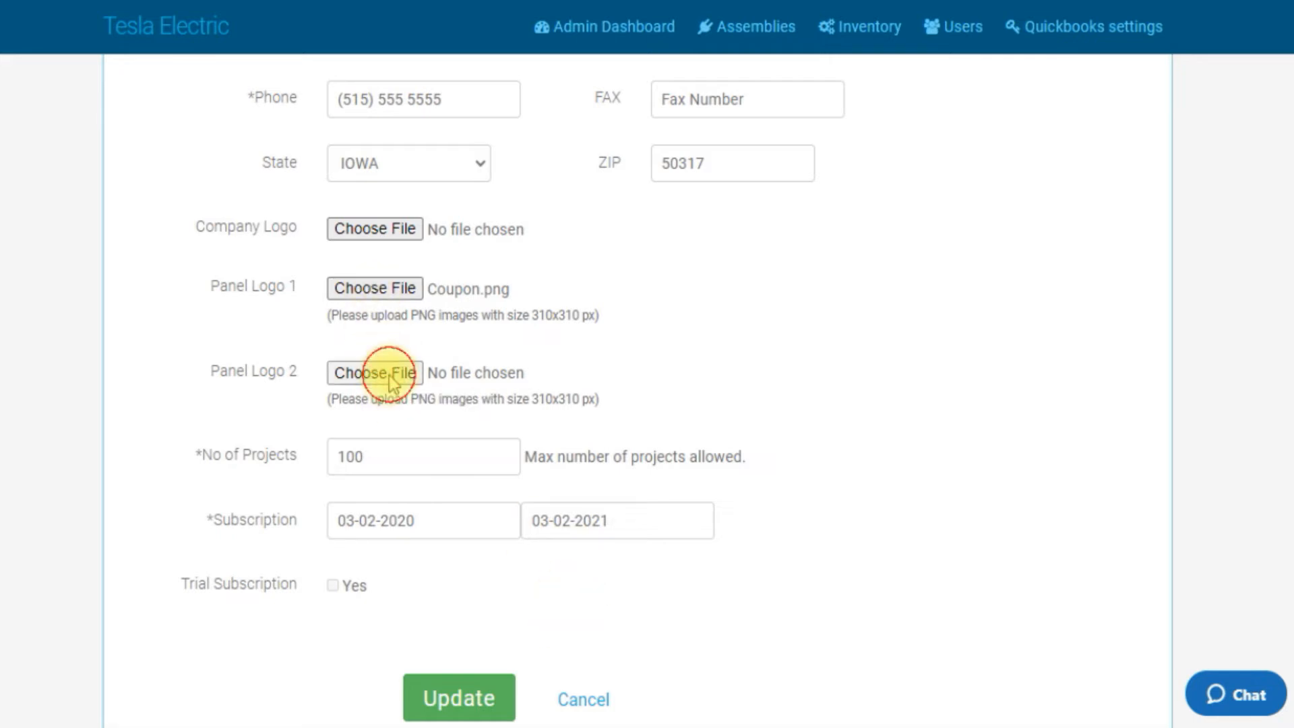
double_click(213, 77)
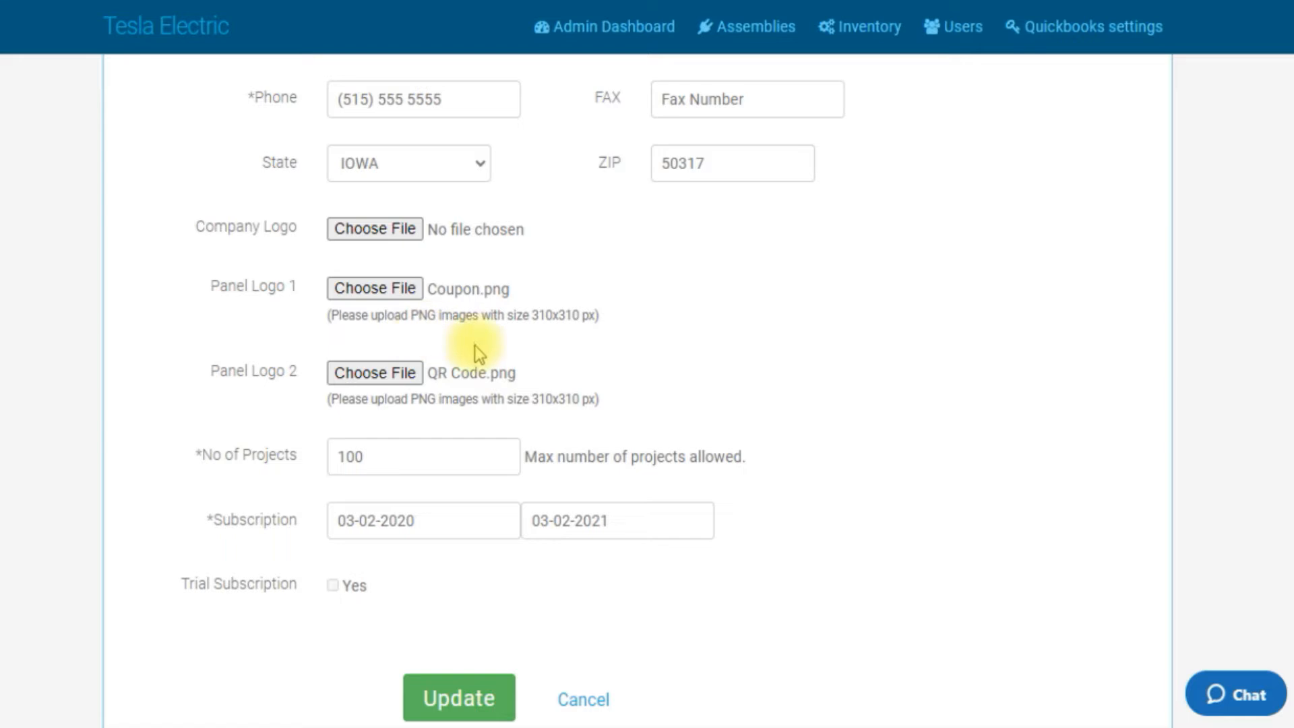
left_click(468, 681)
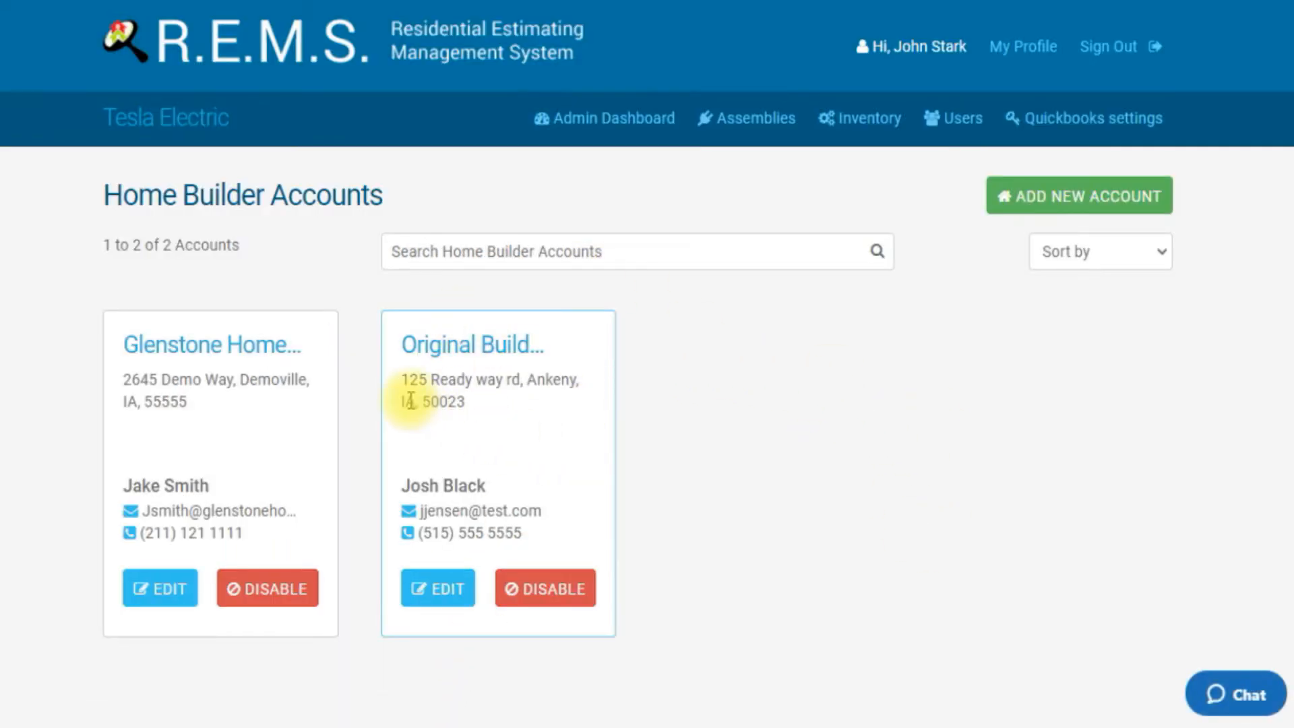
Step: Open the Glenstone Homes project 1234 Seagulf Lane, build its panel schedule and generate the PDF
left_click(272, 349)
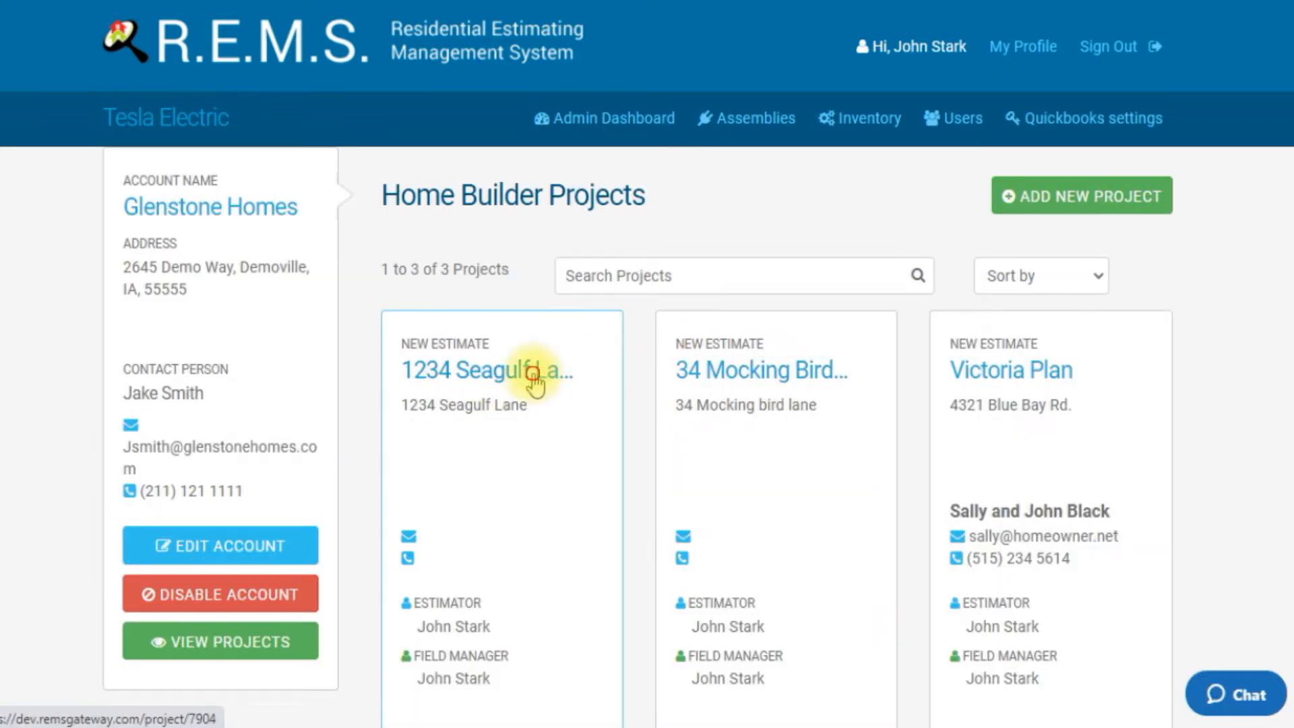
left_click(536, 385)
scroll(924, 378, "down", 5)
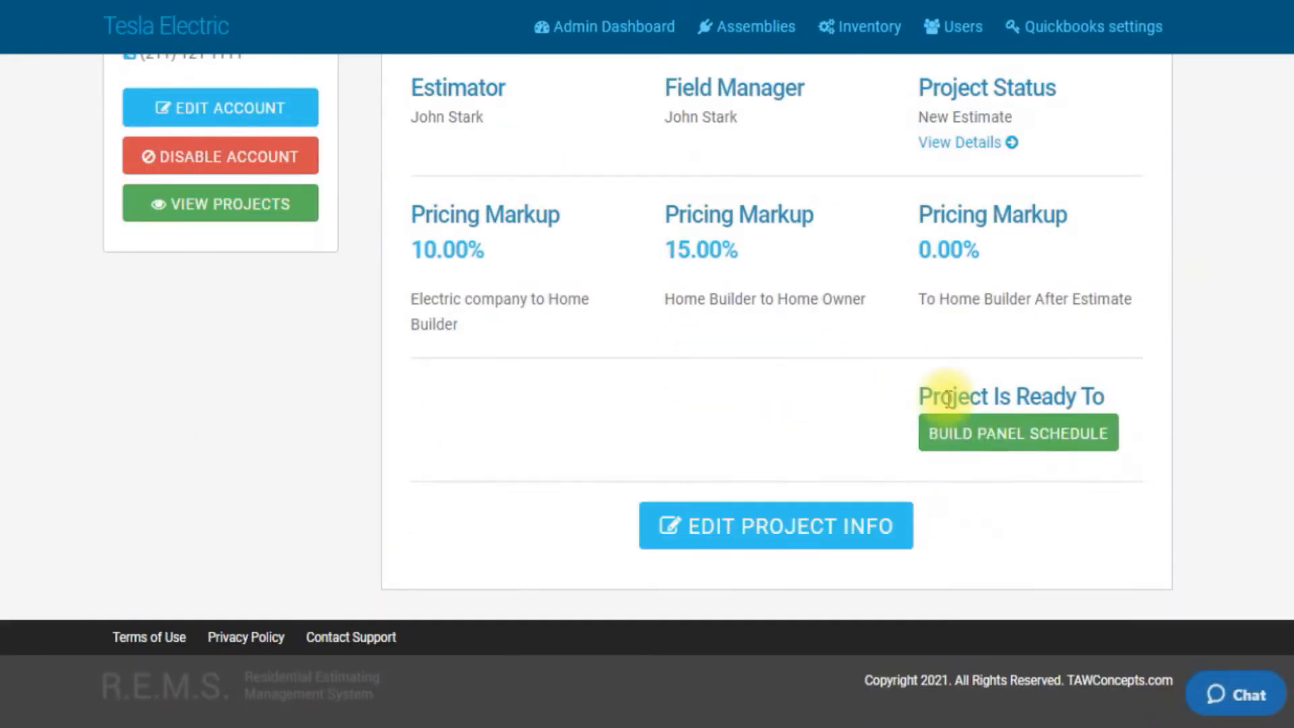
left_click(953, 444)
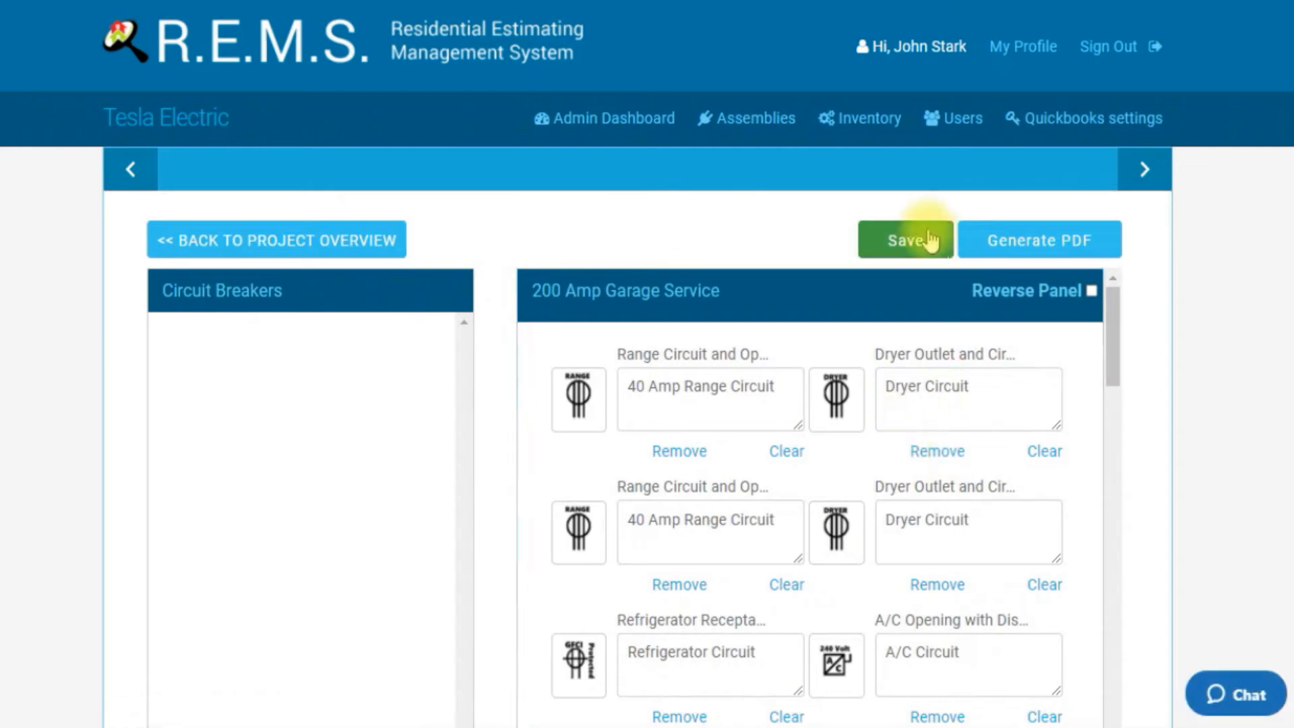
left_click(1003, 239)
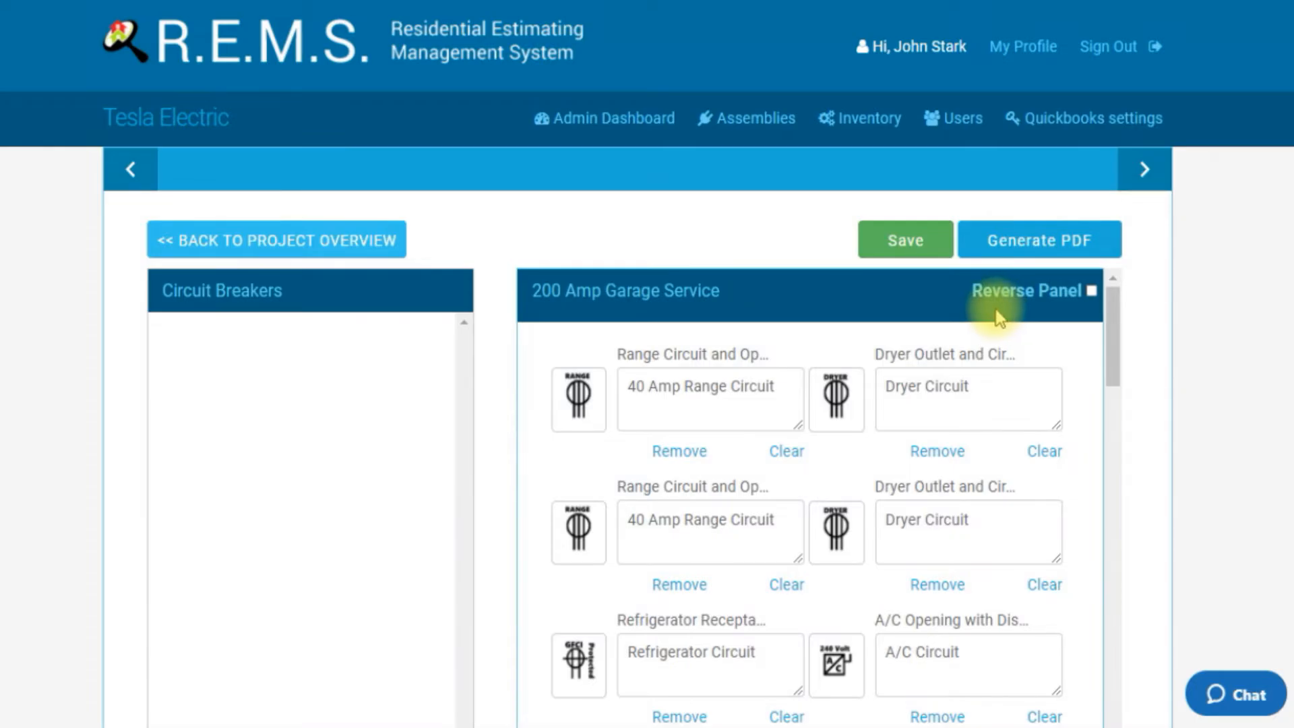
Step: Scroll through the generated panel schedule PDF to examine the circuits and the panel logos at the bottom
scroll(800, 365, "down", 2)
scroll(794, 364, "up", 5)
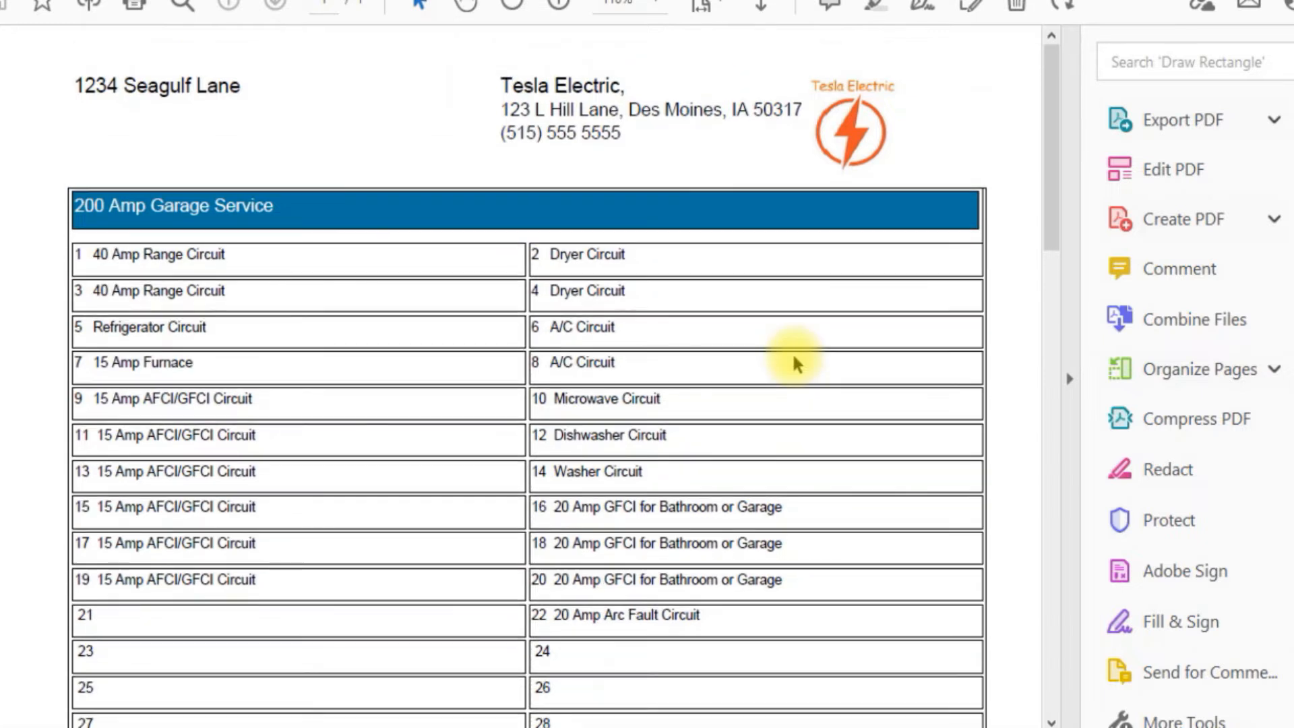
scroll(793, 357, "down", 5)
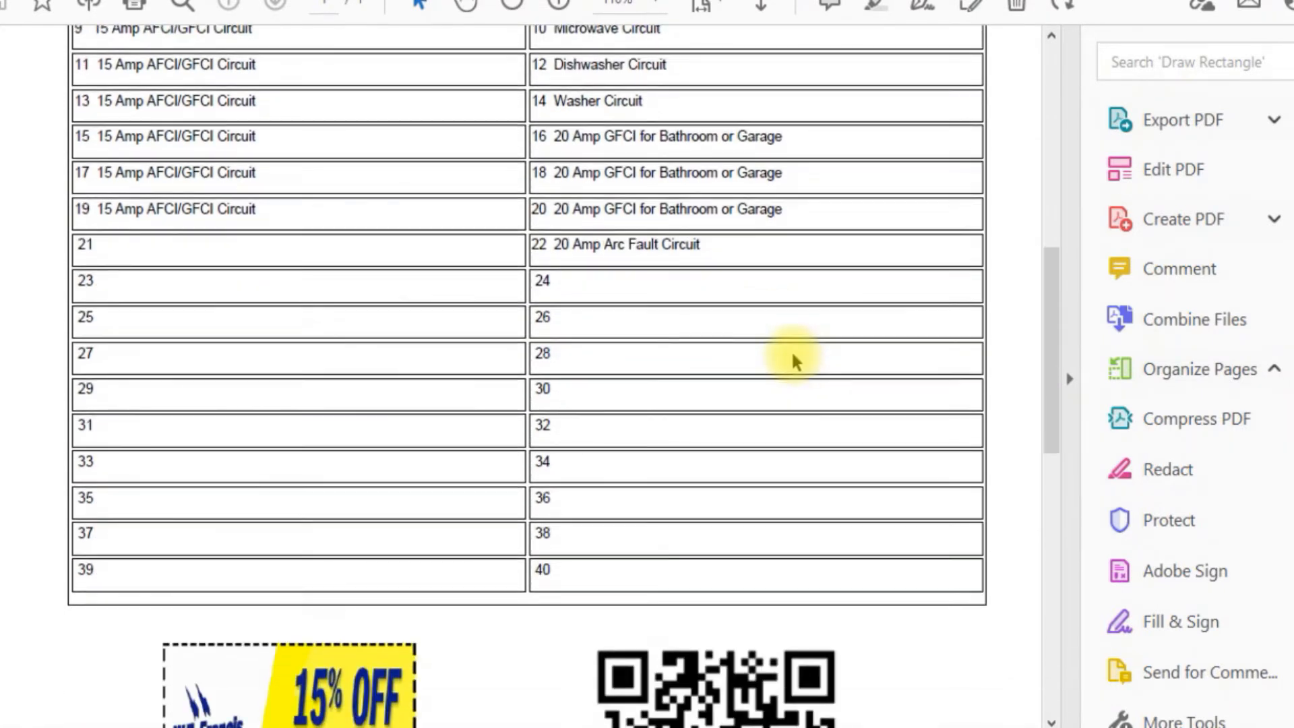
scroll(793, 360, "down", 3)
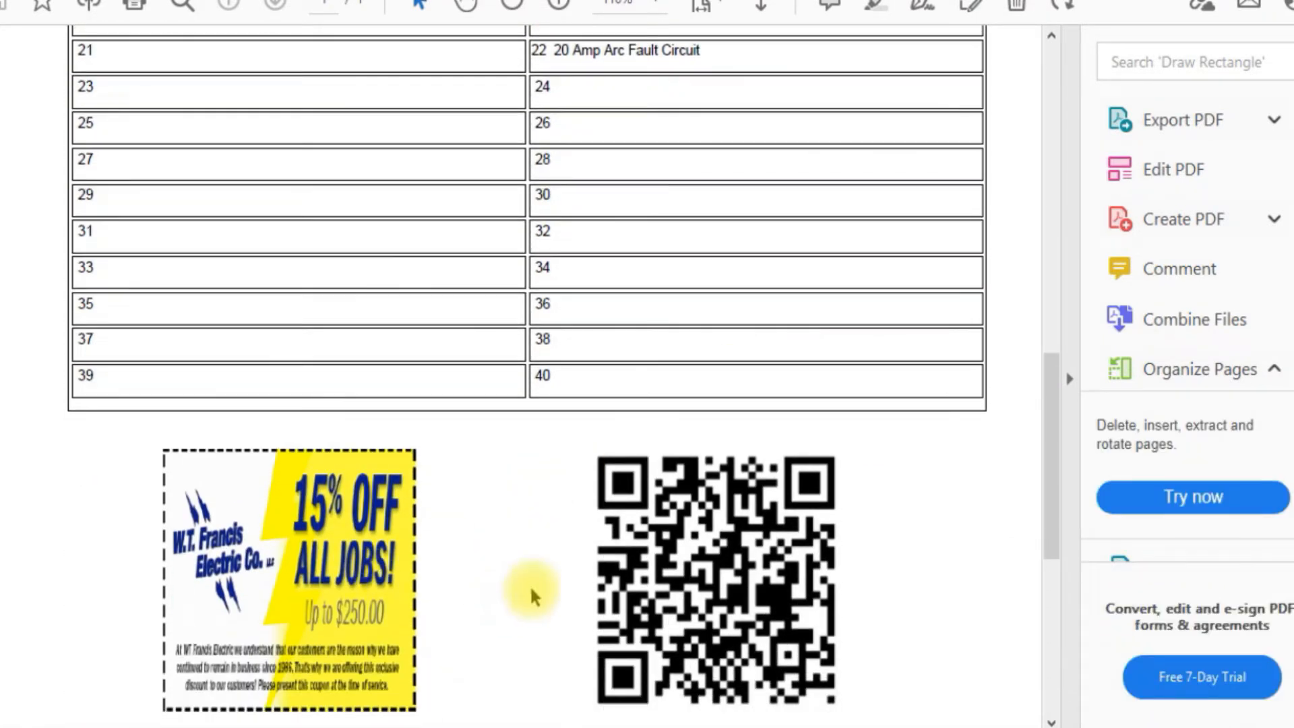
scroll(575, 533, "up", 3)
scroll(573, 527, "down", 2)
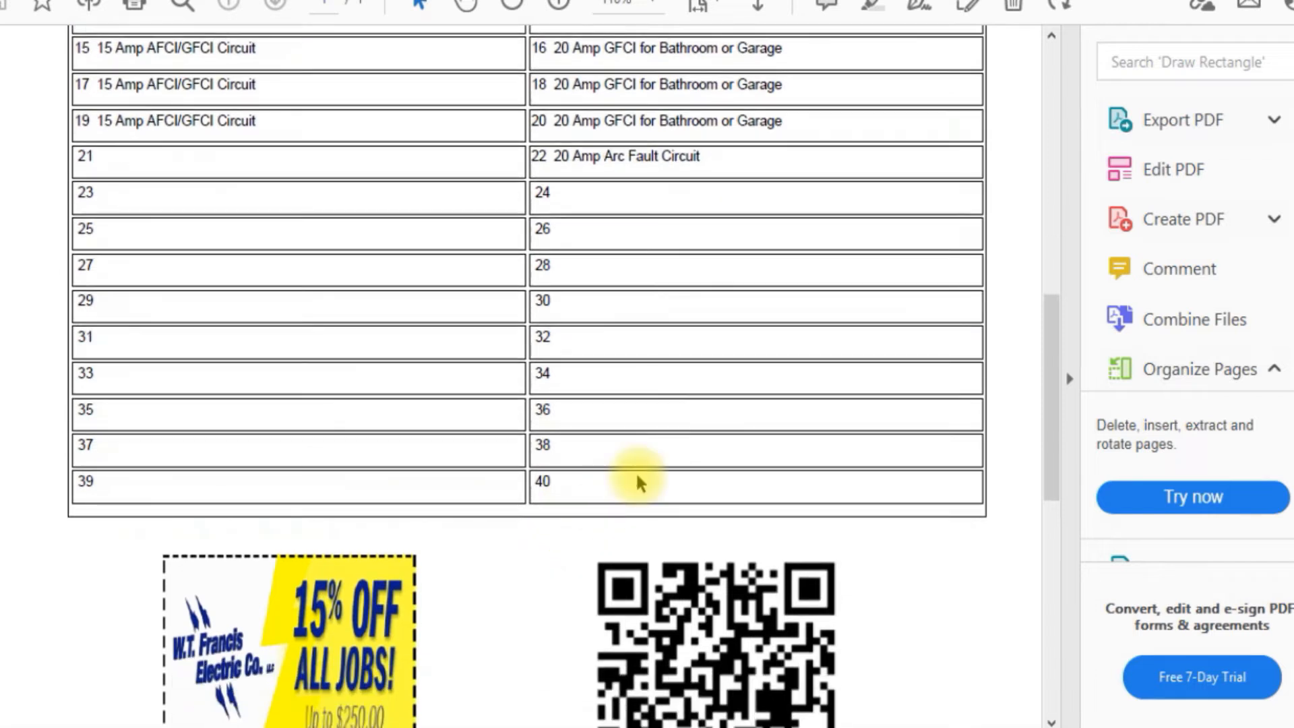
left_click(511, 6)
left_click(511, 6)
left_click(511, 6)
left_click(510, 8)
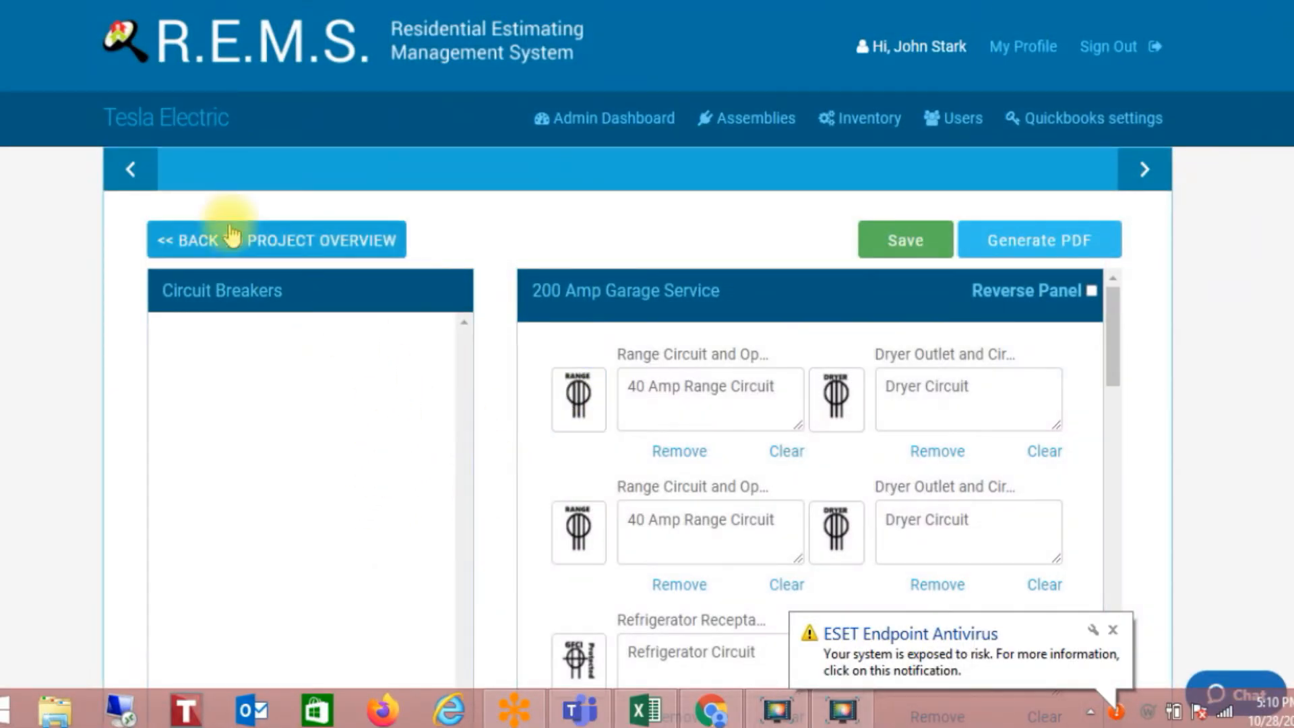
Step: Delete Panel Logo 1 from the Tesla Electric company settings and update the company
left_click(173, 123)
scroll(532, 480, "down", 6)
scroll(532, 480, "up", 3)
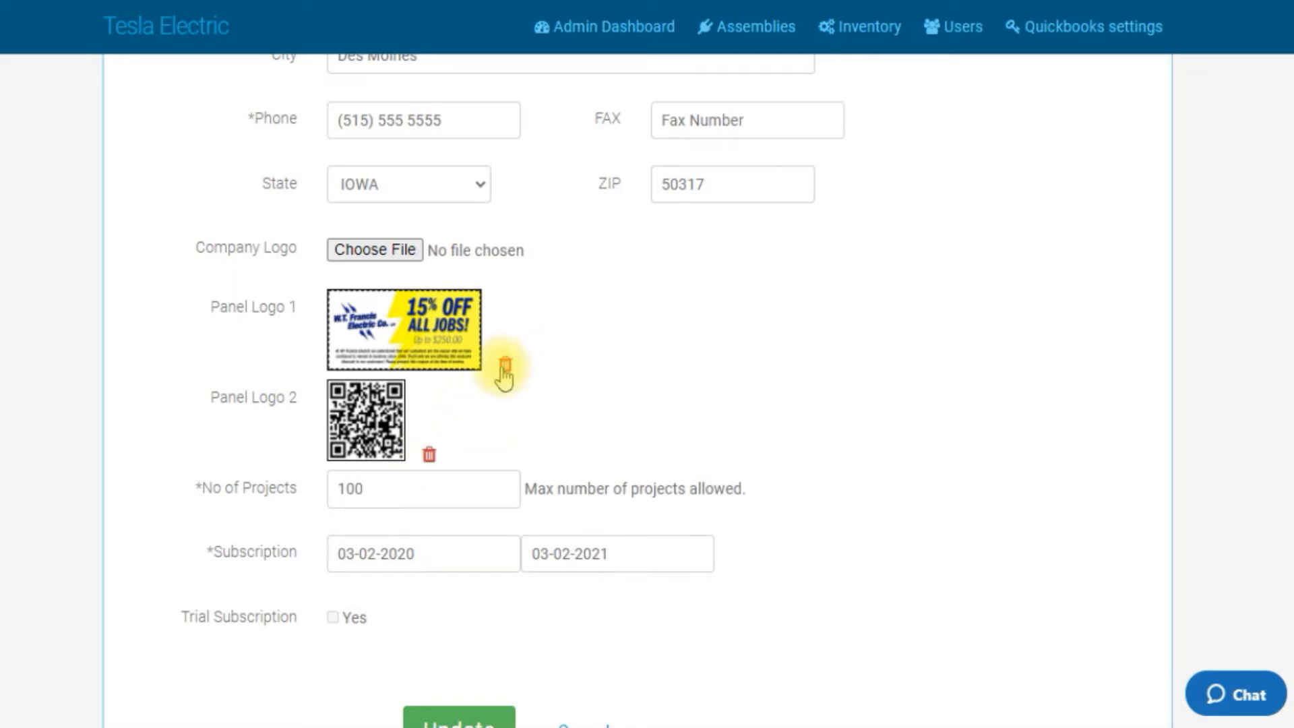
left_click(504, 368)
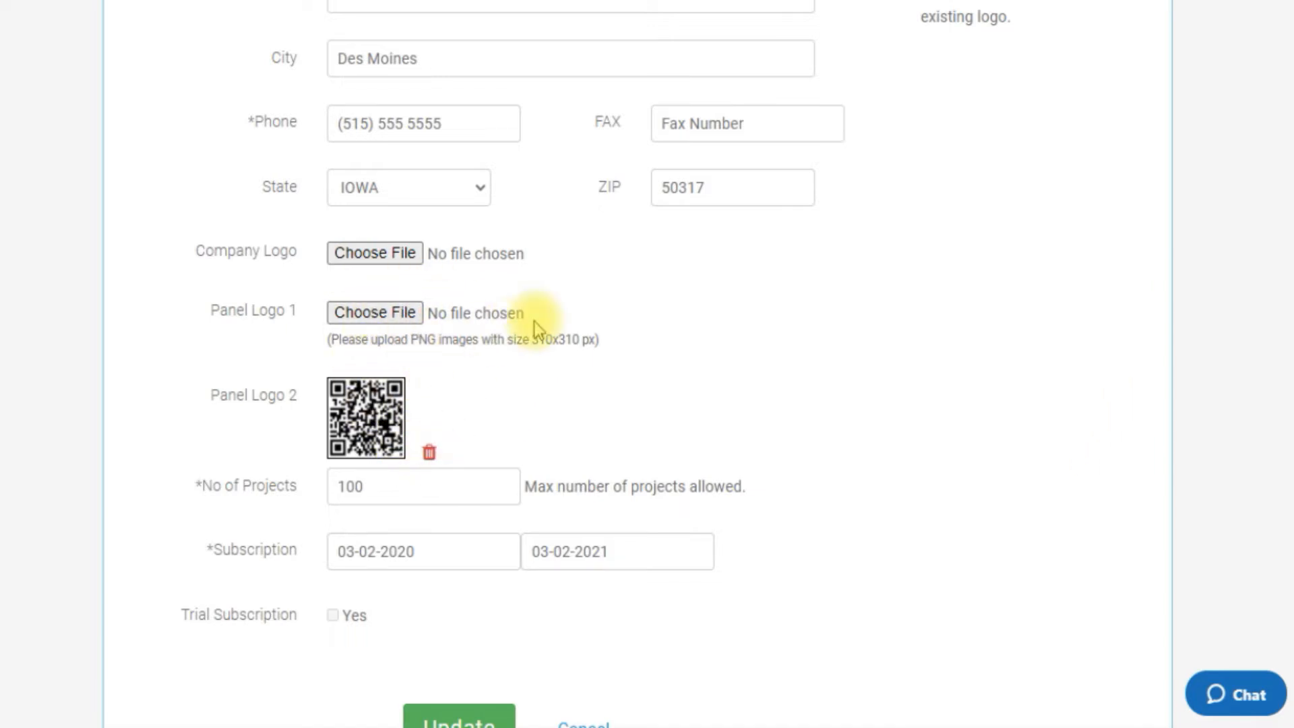
scroll(535, 322, "down", 3)
left_click(470, 512)
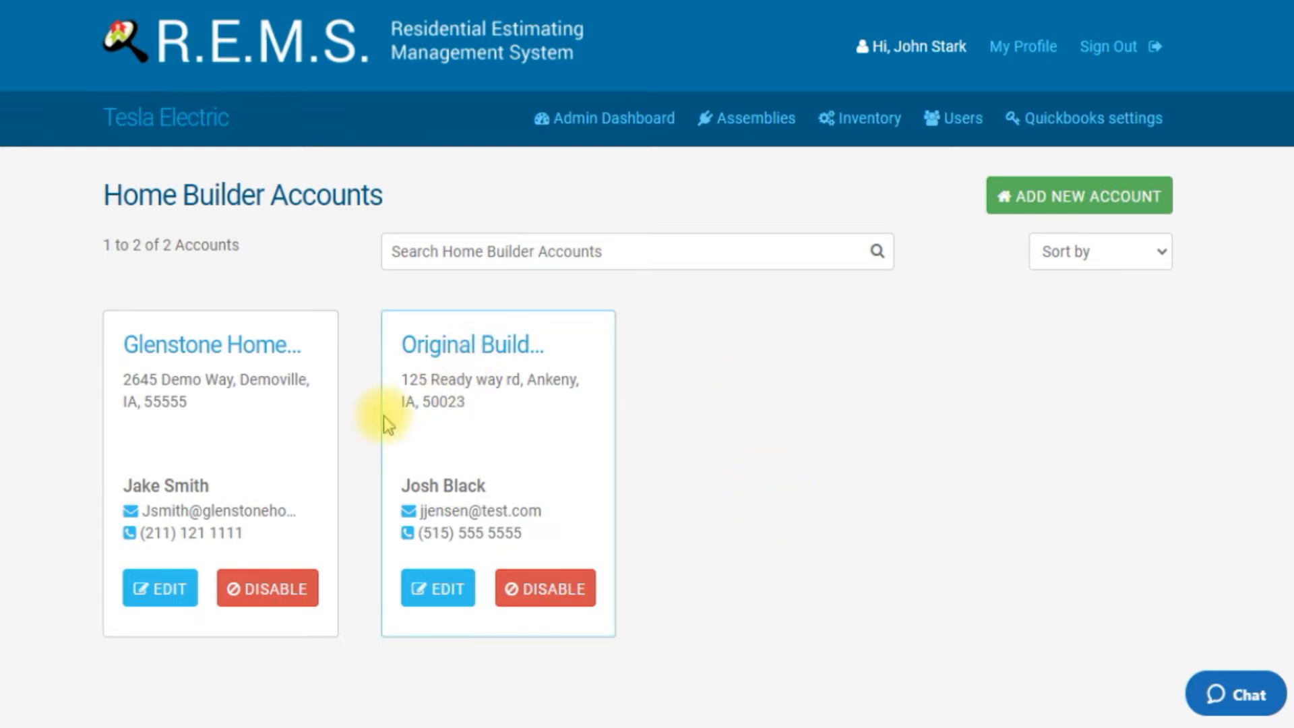
Step: Reopen the 1234 Seagulf Lane panel schedule for Glenstone Homes, save it and acknowledge the confirmation
left_click(240, 351)
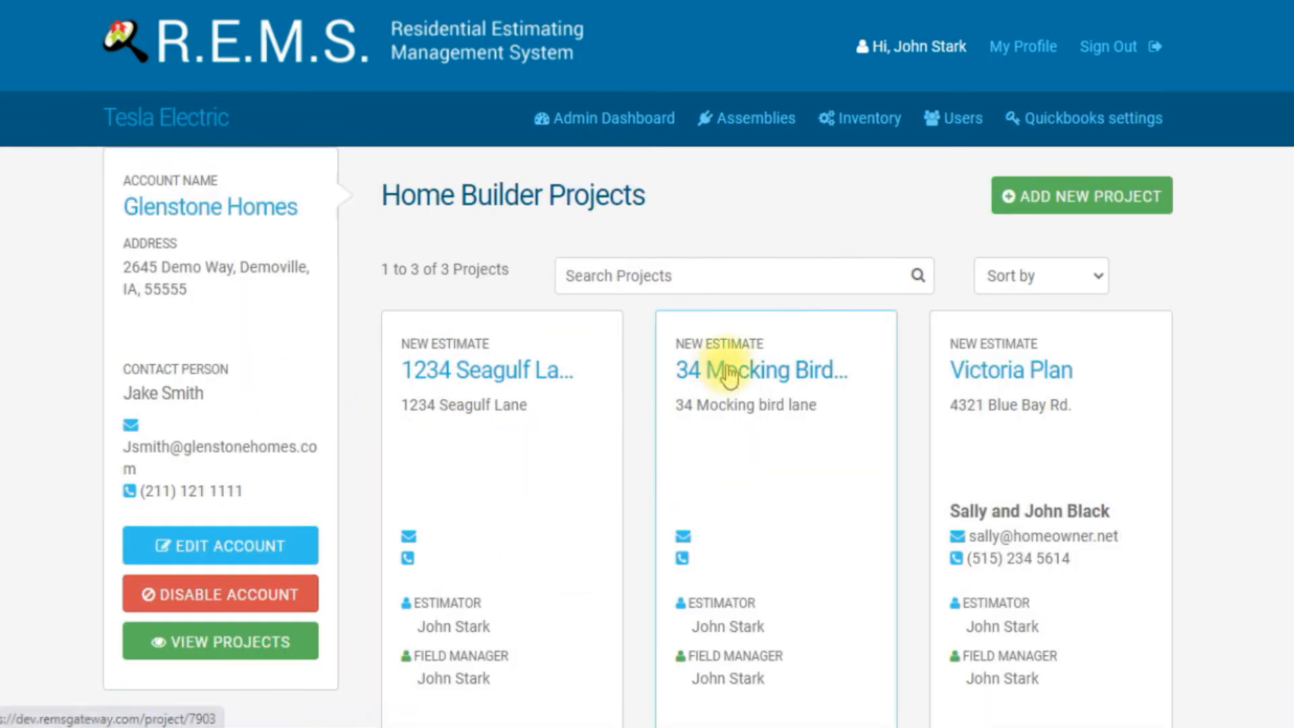
scroll(1071, 315, "down", 4)
scroll(1038, 439, "up", 4)
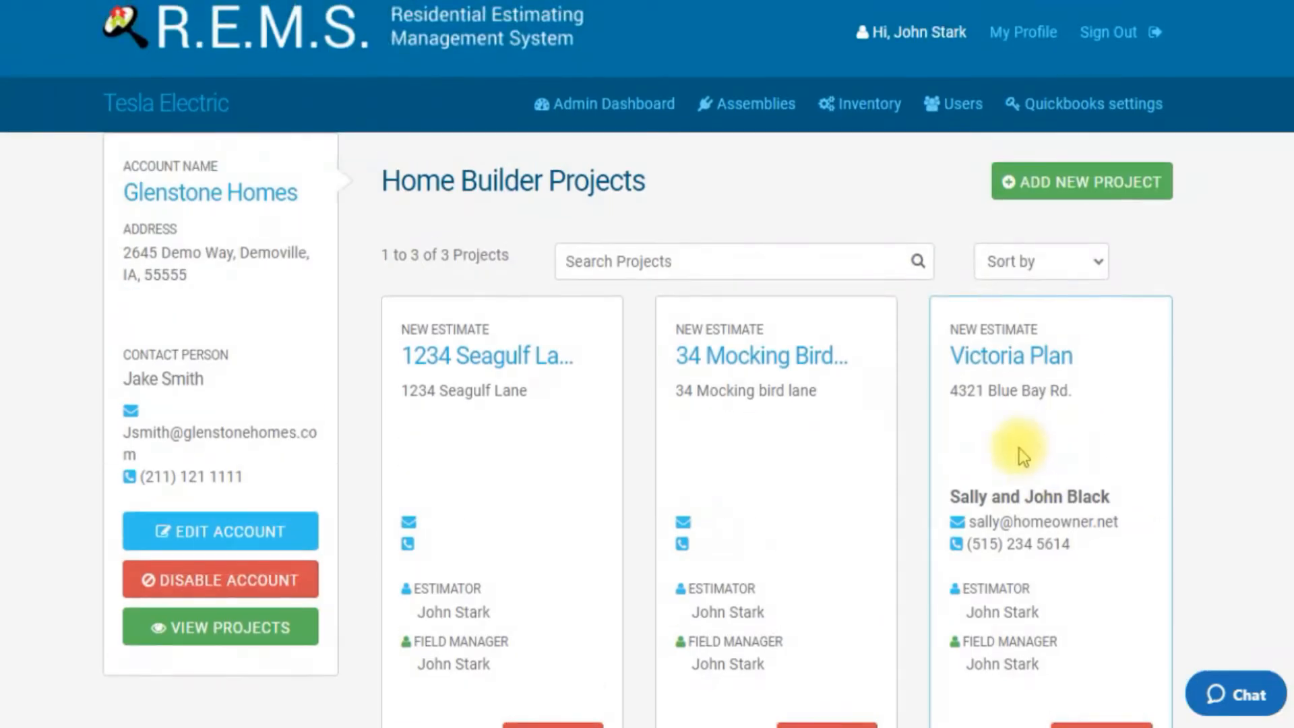
left_click(491, 354)
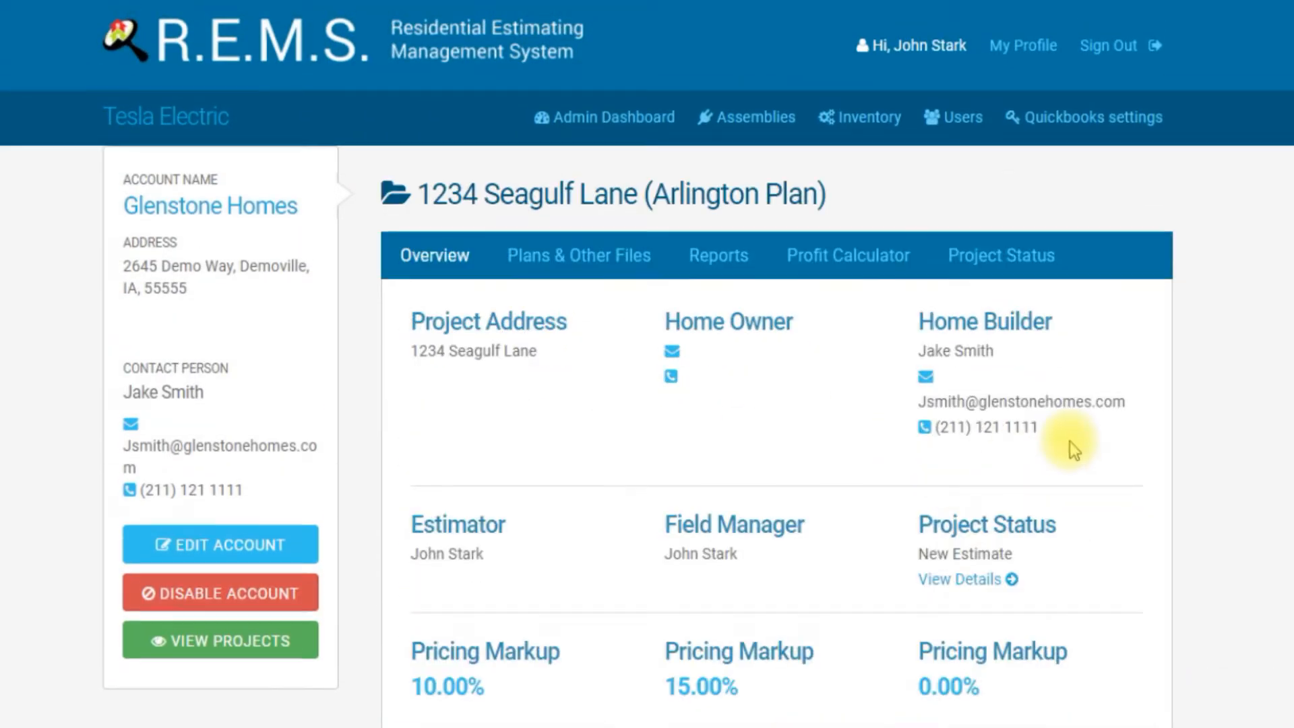
scroll(1070, 443, "down", 3)
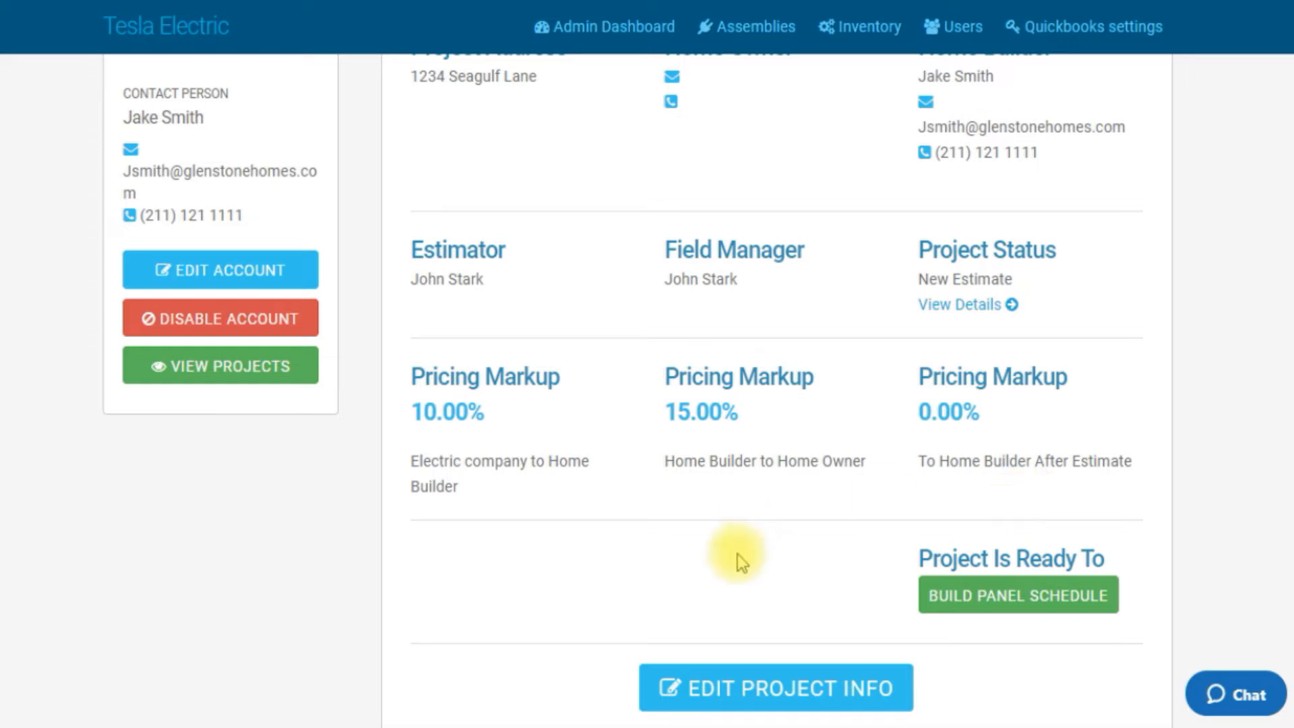
left_click(979, 607)
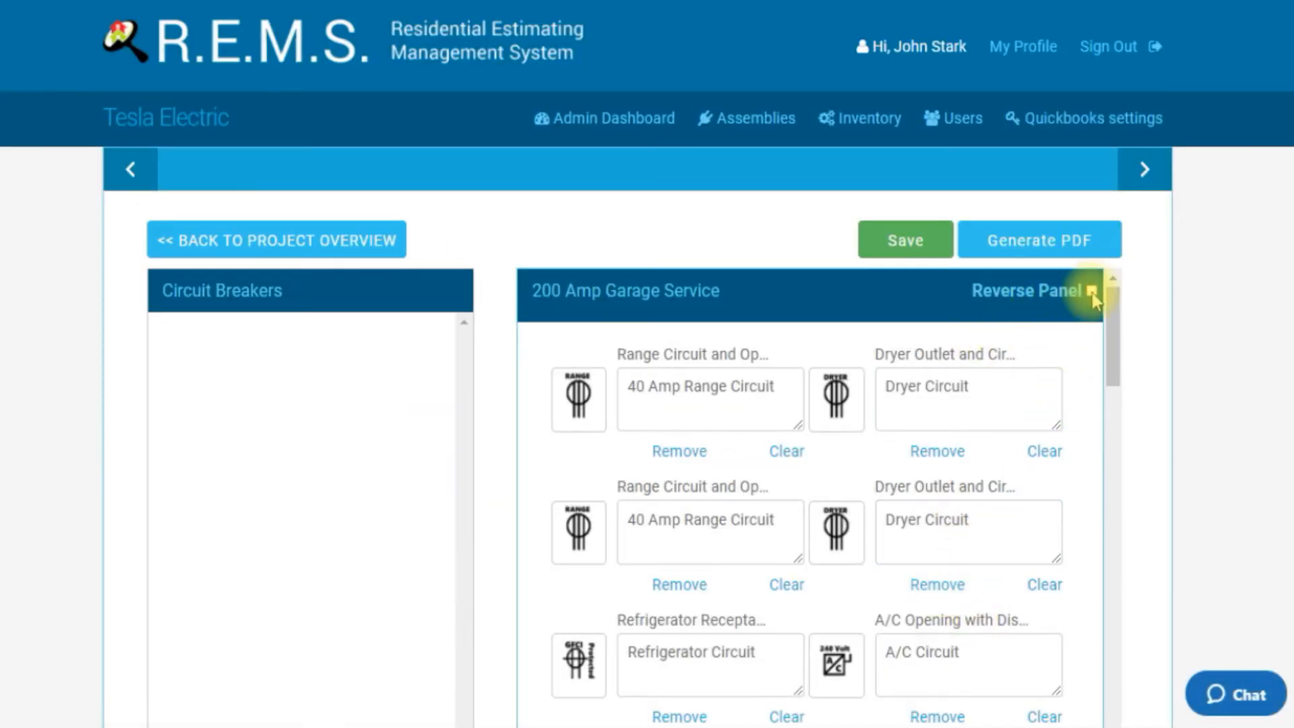
left_click_drag(1109, 358, 1092, 312)
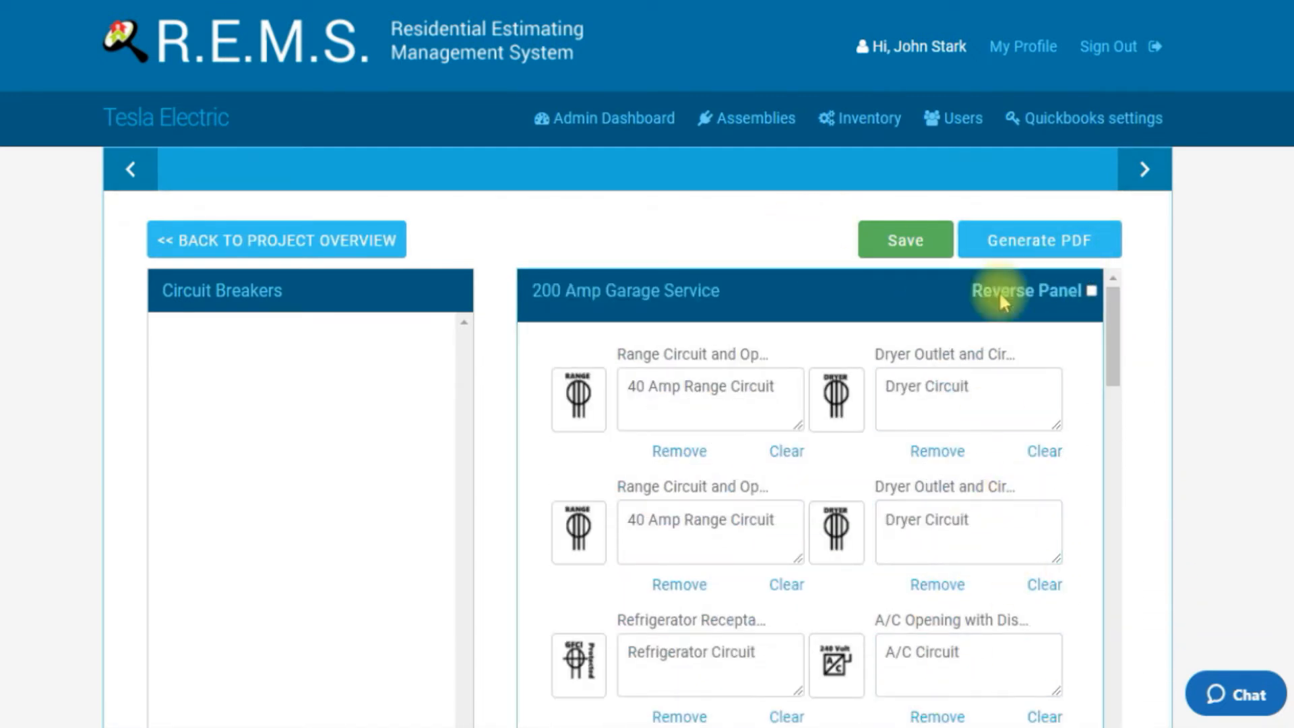
left_click(1061, 502)
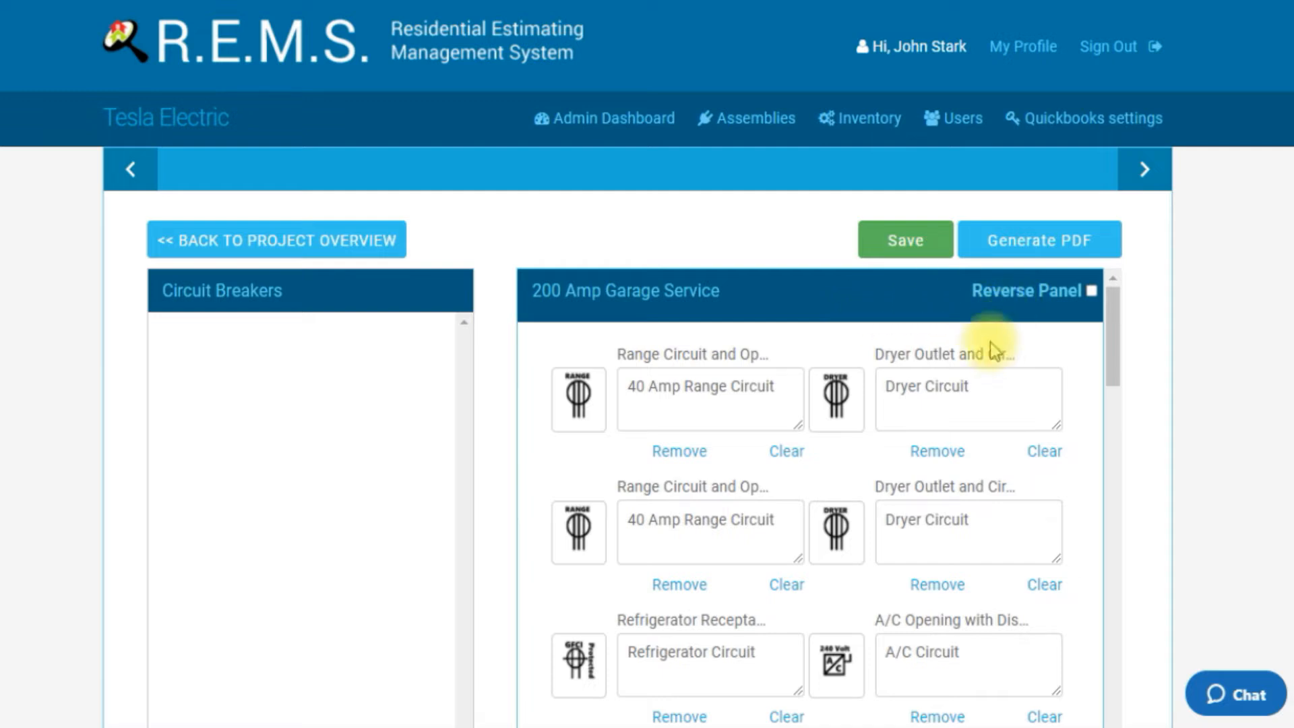
left_click(917, 252)
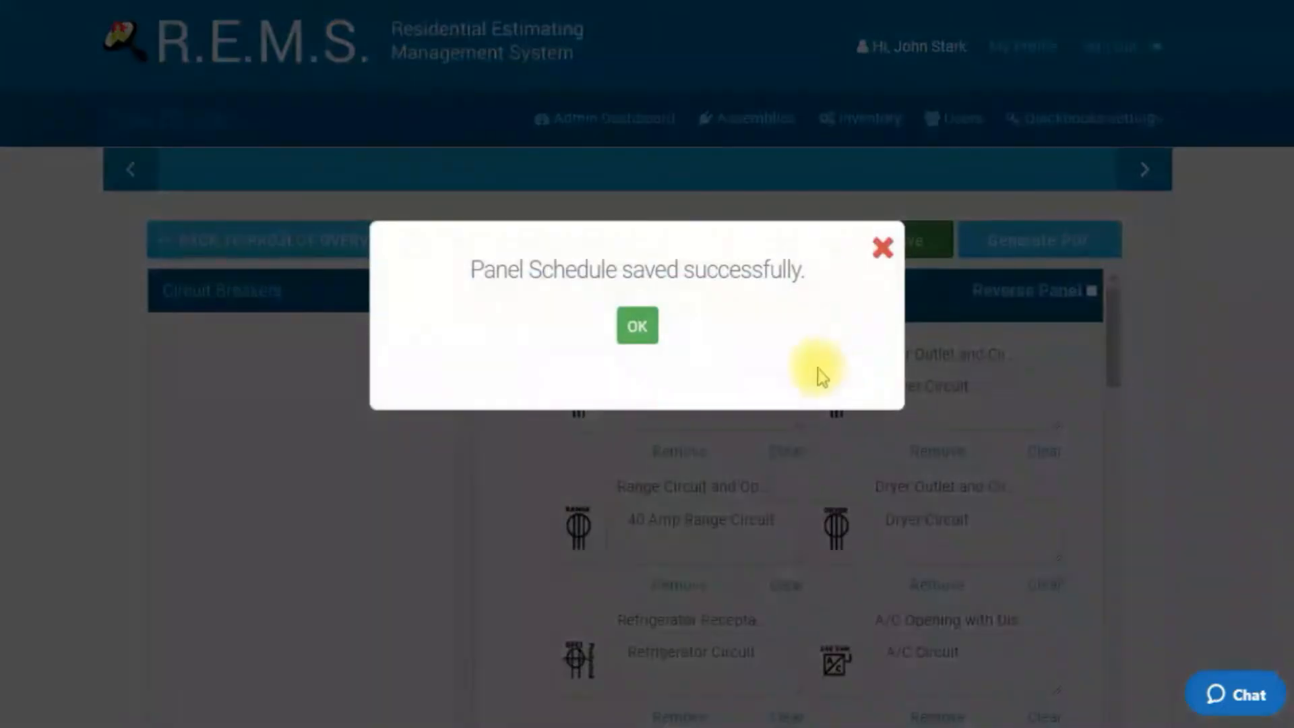
left_click(617, 327)
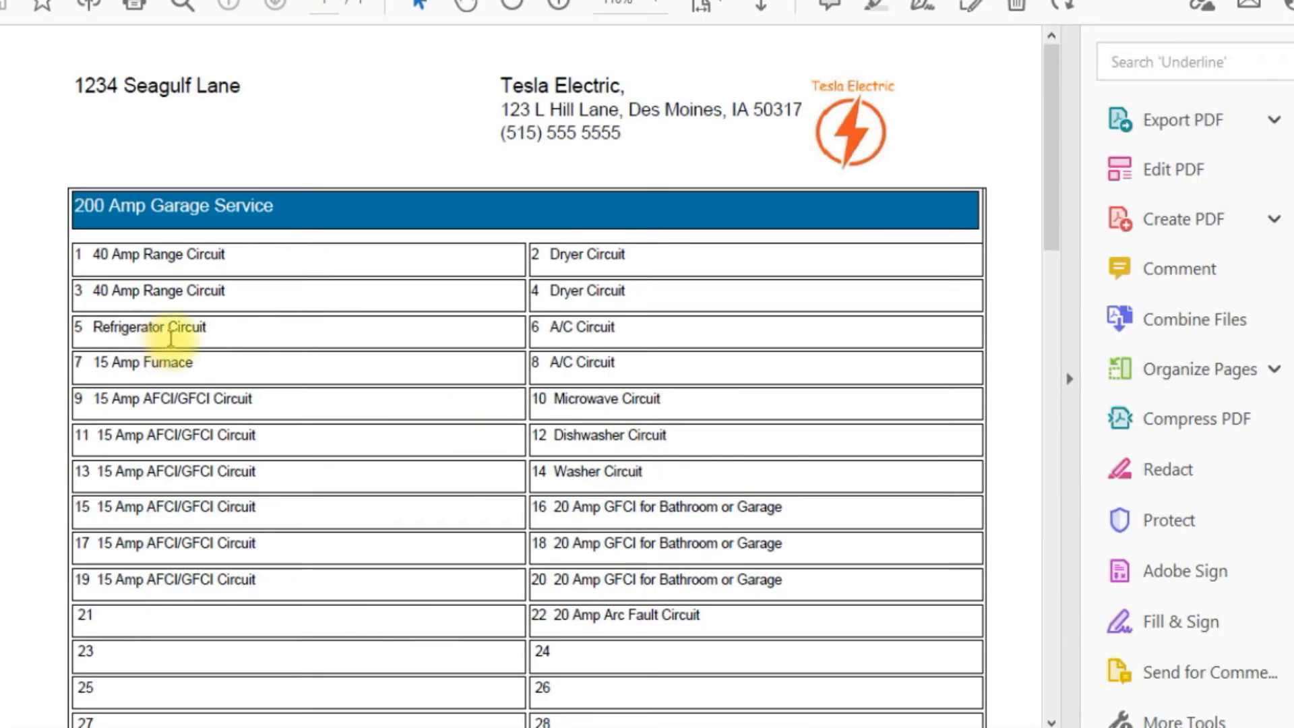
Step: Scroll through the regenerated panel schedule PDF to check its circuits and logos
scroll(165, 341, "down", 1)
scroll(105, 293, "down", 3)
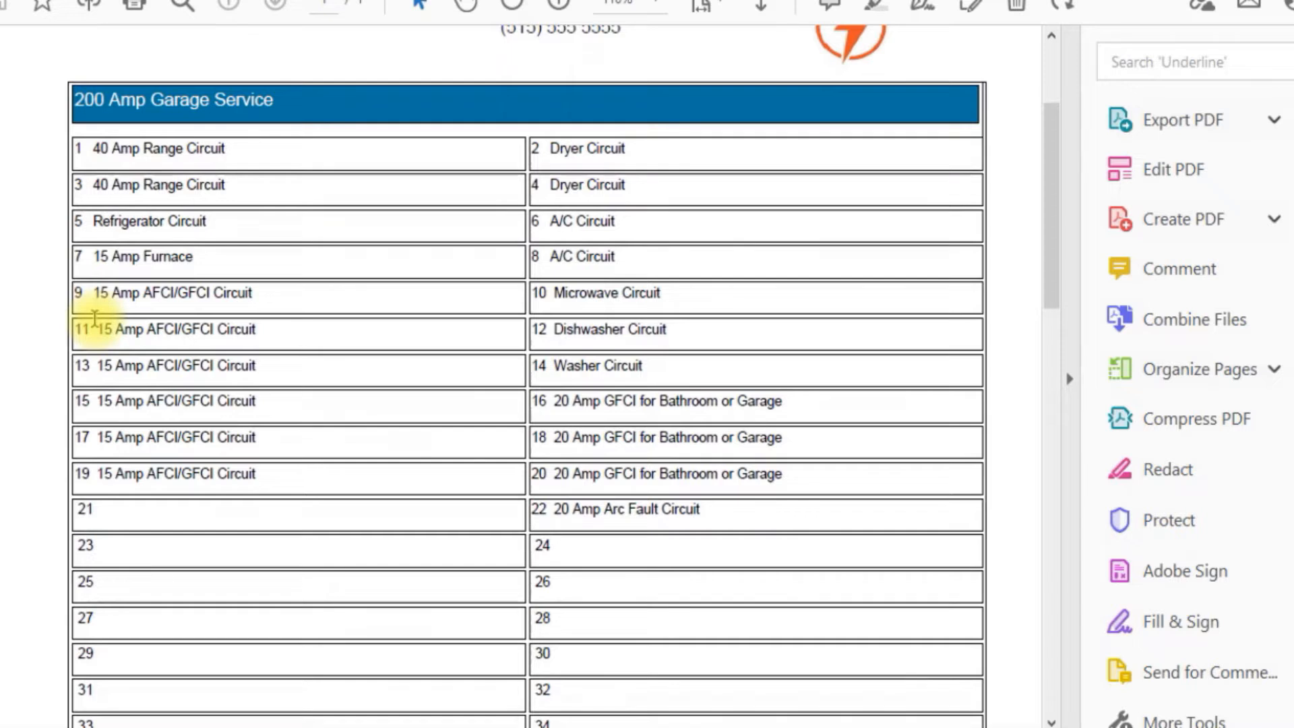
scroll(101, 351, "down", 6)
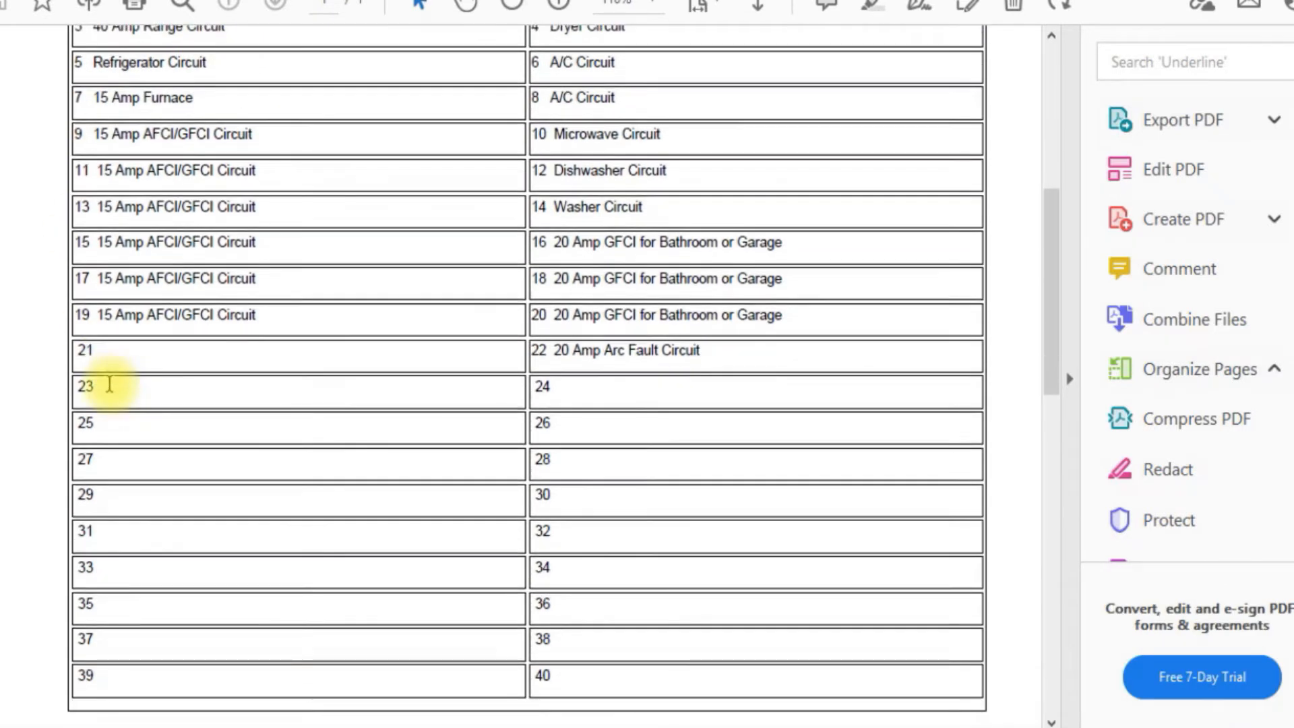
scroll(326, 462, "up", 4)
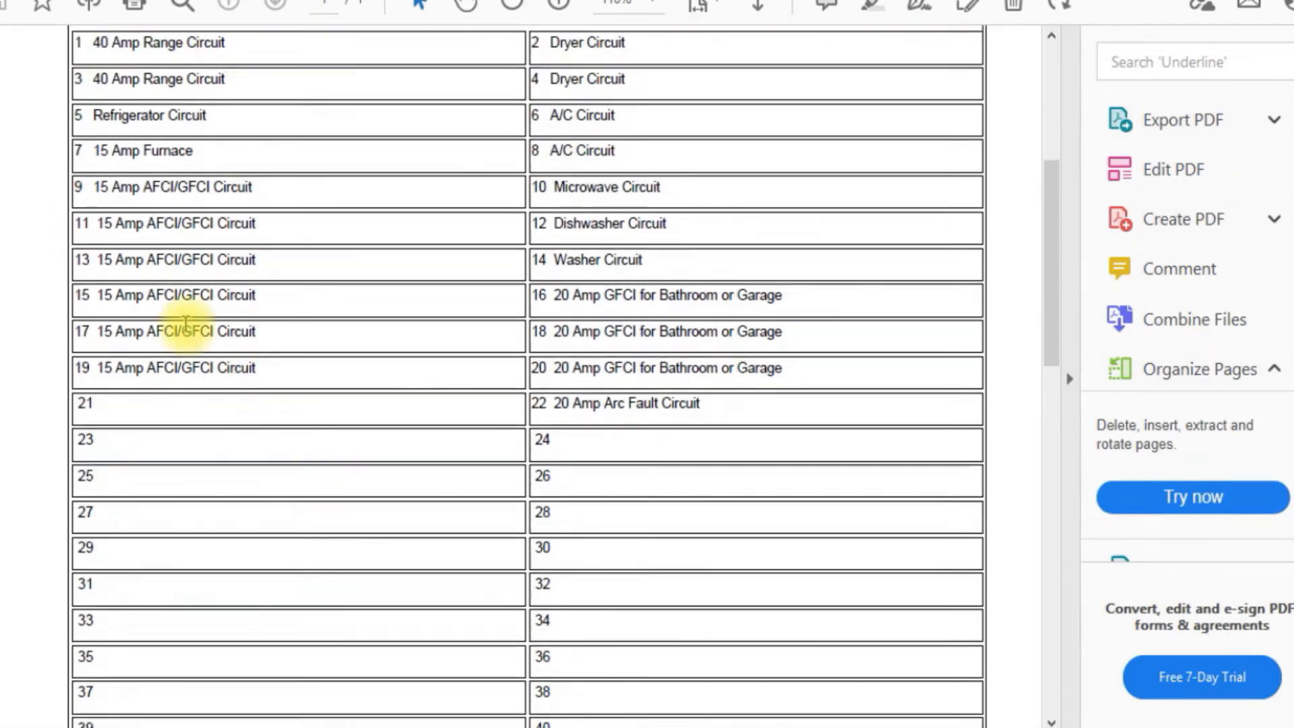
scroll(162, 412, "down", 3)
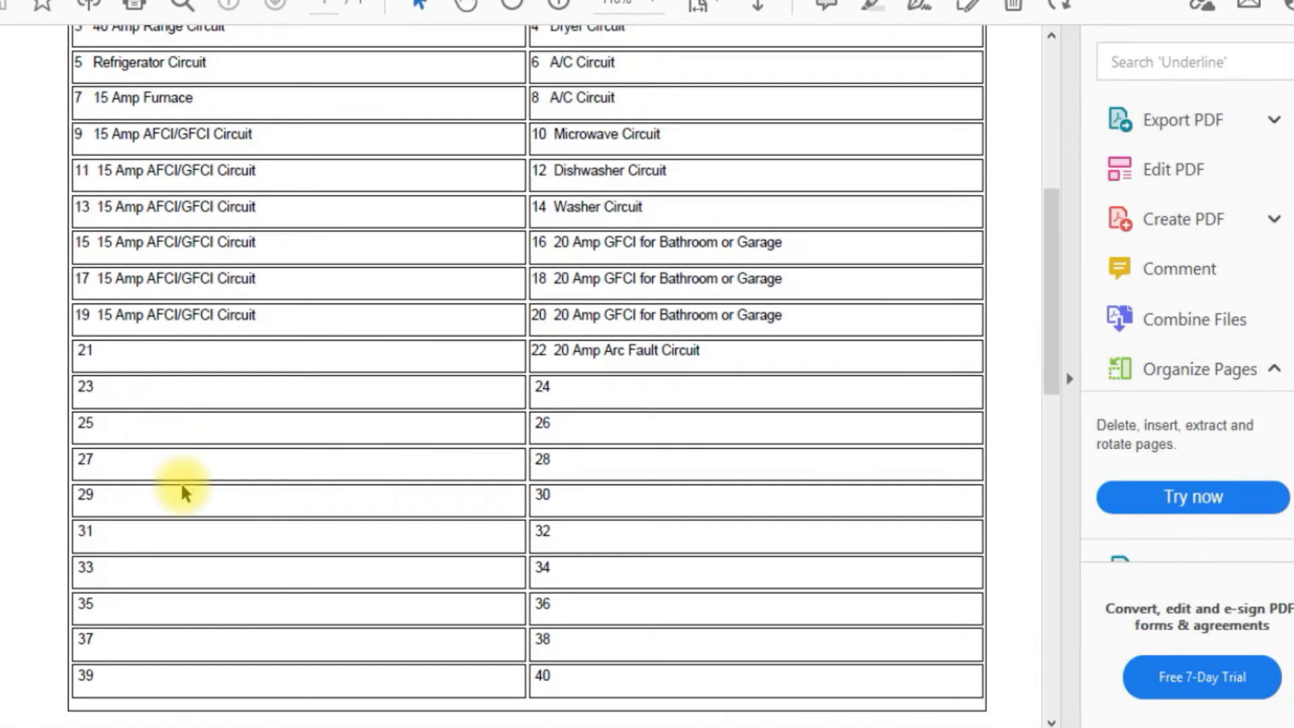
scroll(587, 296, "up", 3)
scroll(578, 240, "down", 3)
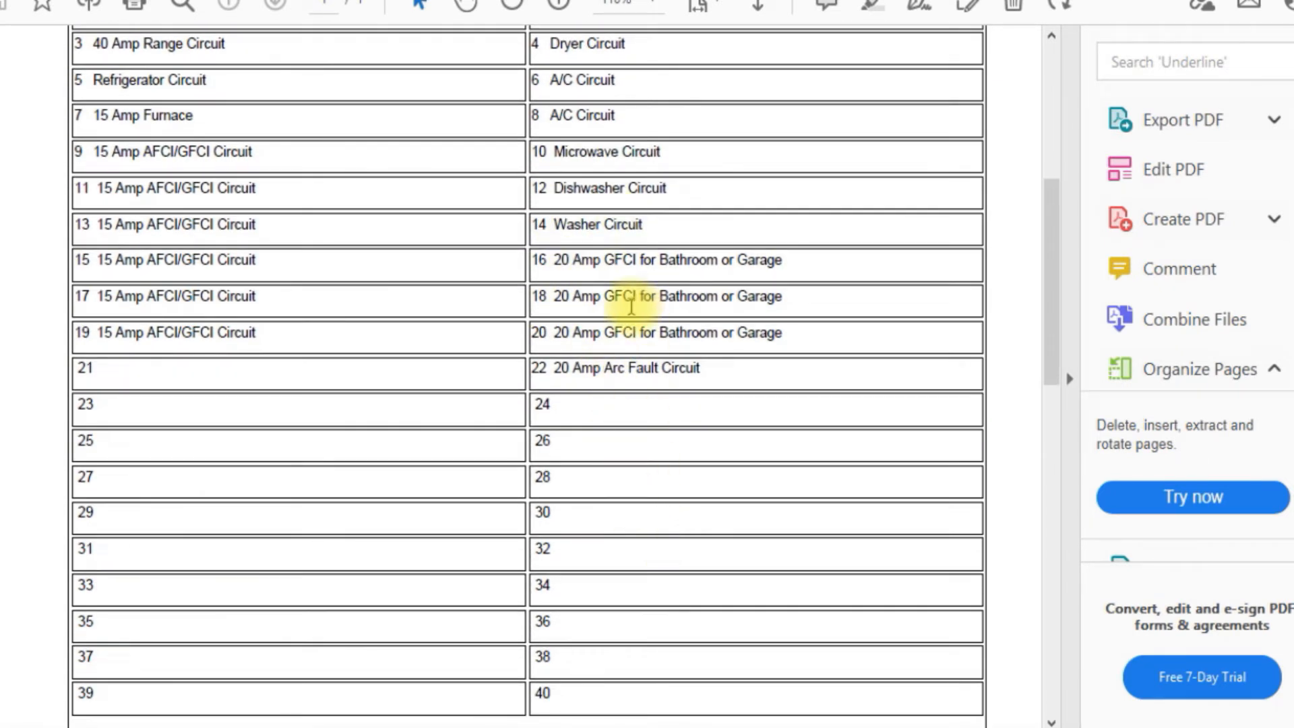
scroll(627, 305, "up", 3)
scroll(631, 305, "up", 1)
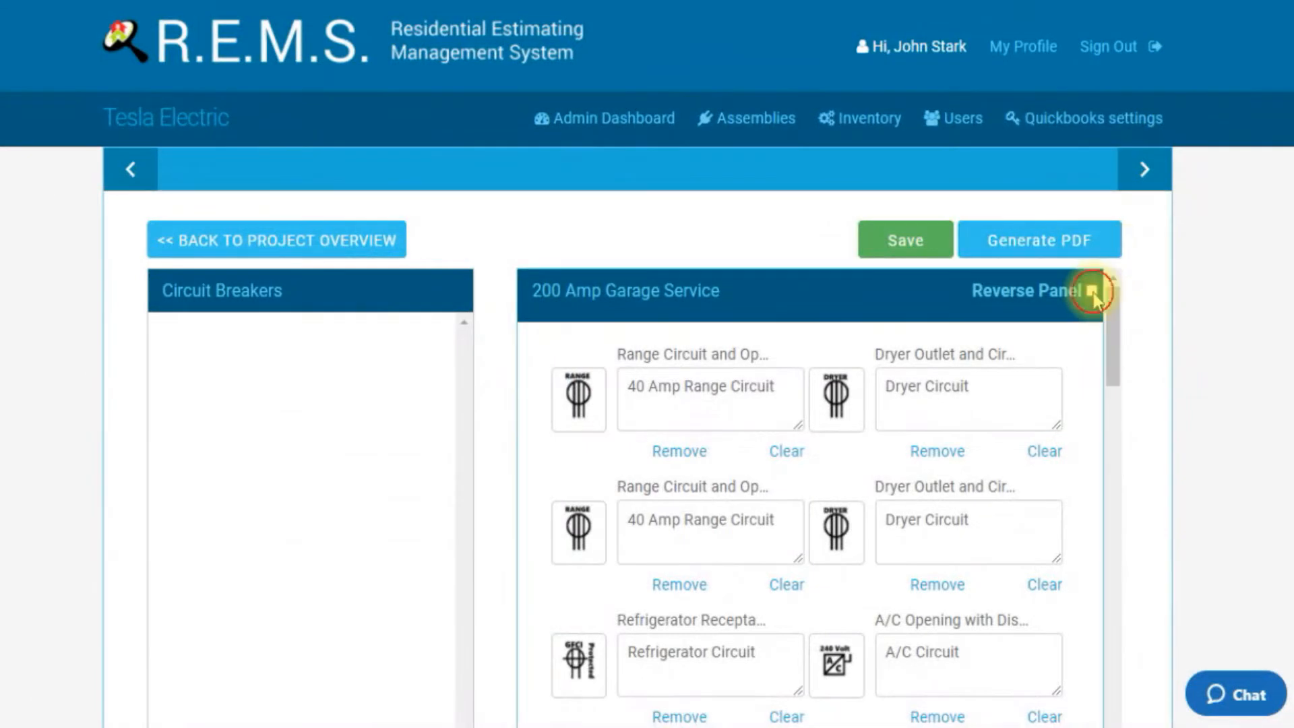
Step: Enable Reverse Panel on the 200 Amp Garage Service schedule, save it and acknowledge the confirmation
left_click(1092, 293)
left_click(904, 267)
left_click(646, 330)
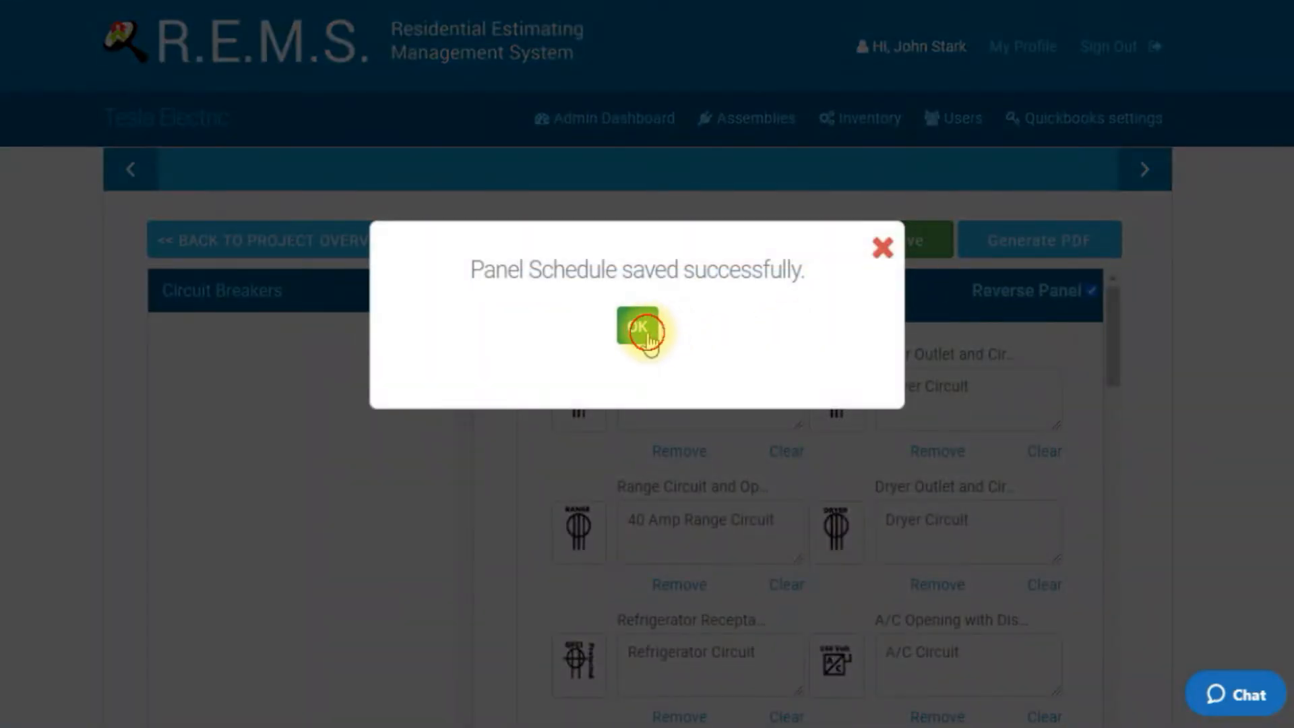
Step: Generate the panel schedule PDF and scroll through it to examine the circuit numbering
left_click(1043, 240)
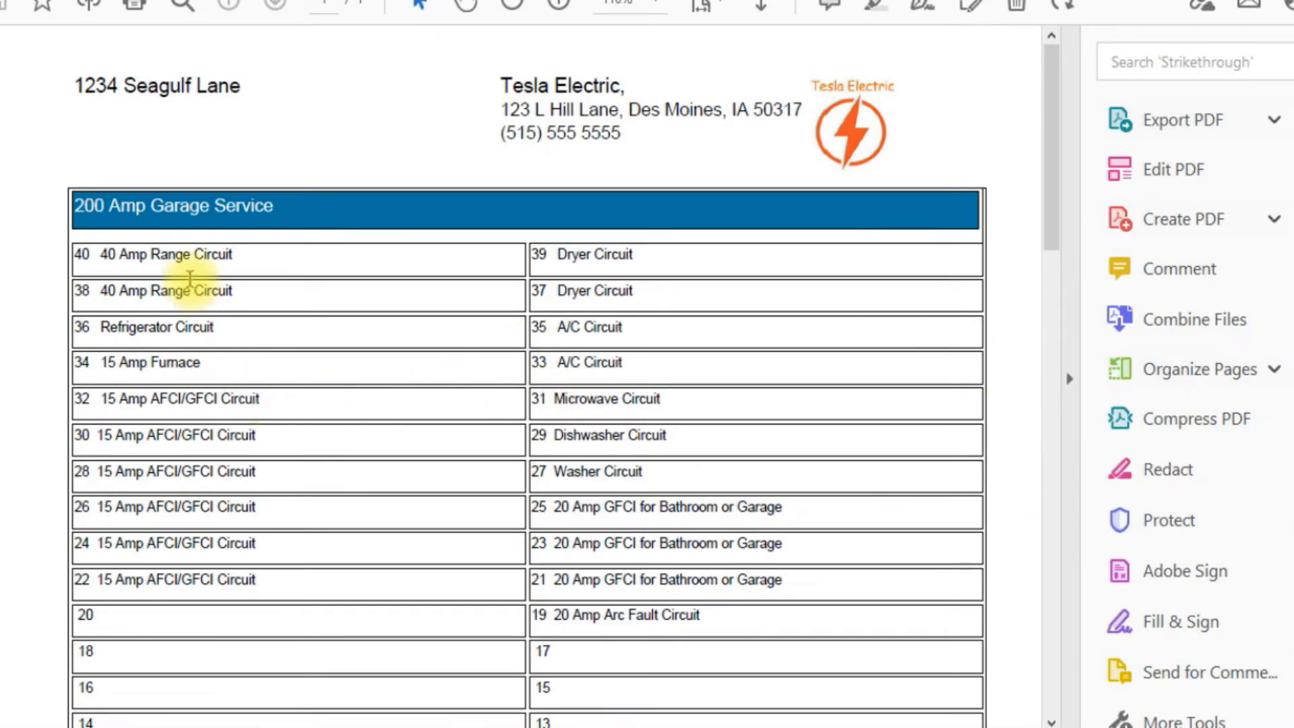
scroll(189, 278, "down", 3)
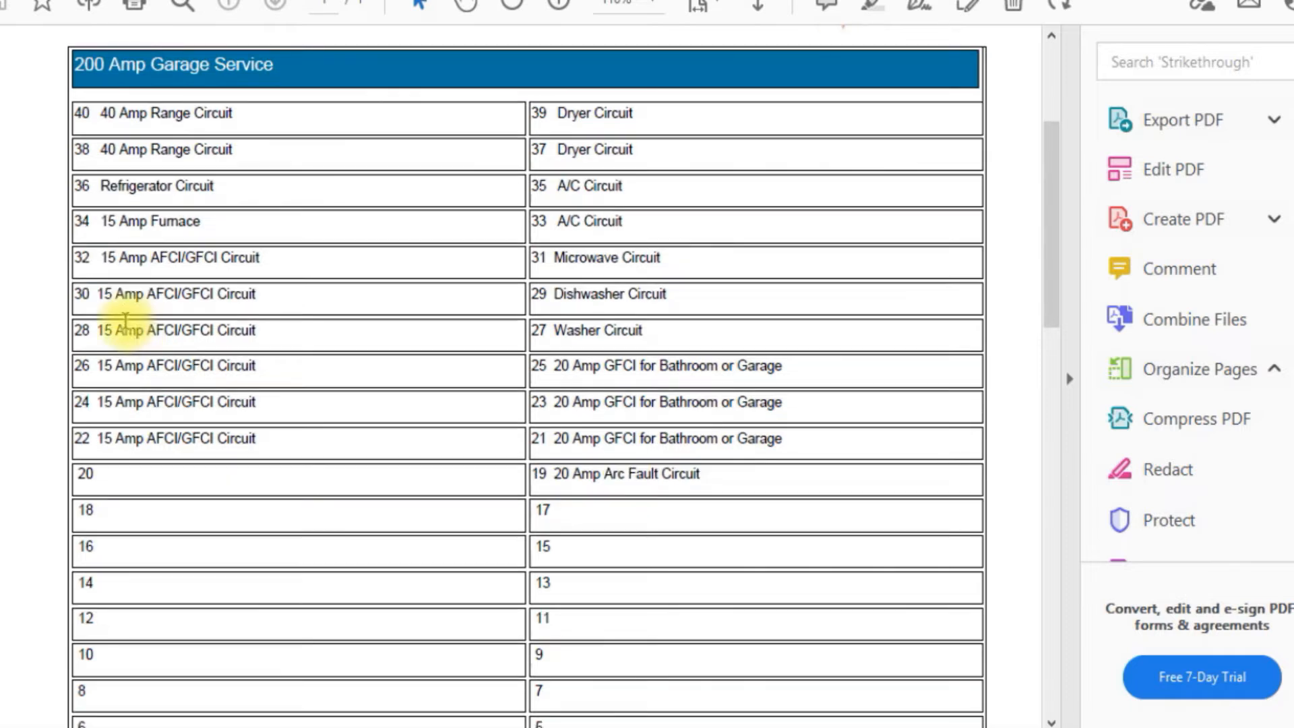
scroll(186, 358, "down", 1)
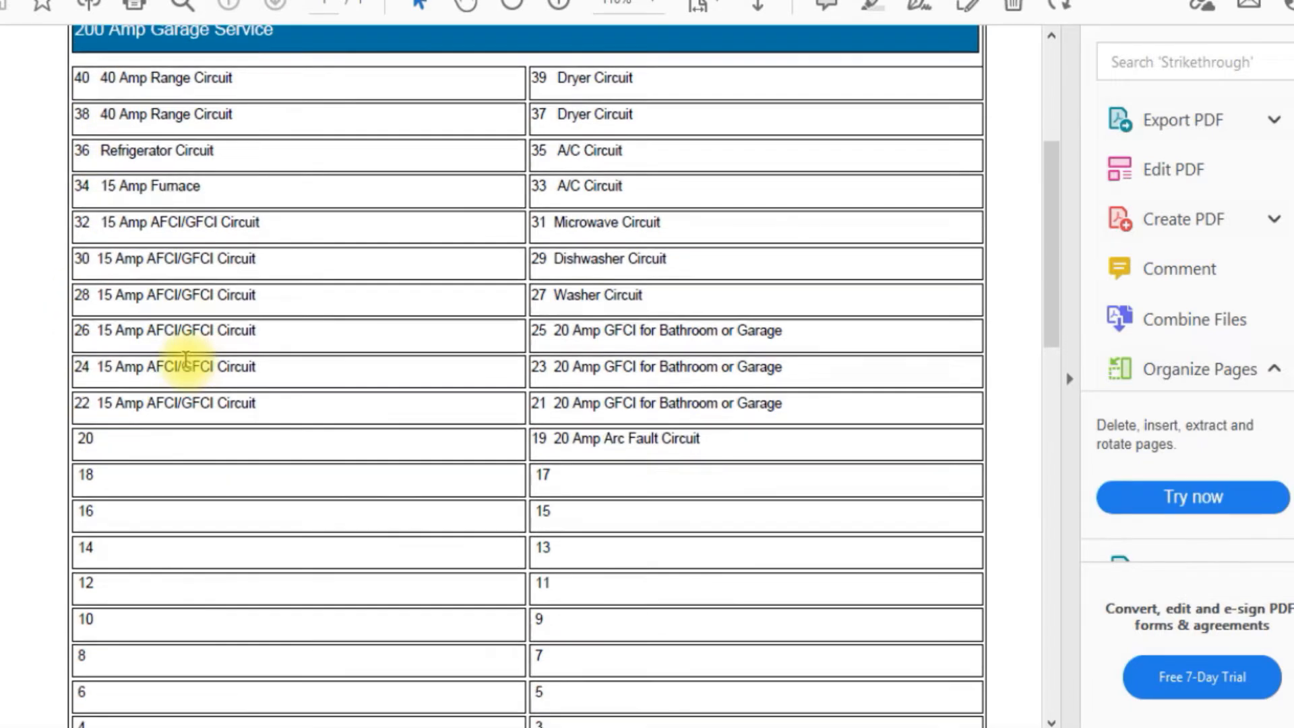
scroll(188, 375, "down", 4)
scroll(593, 450, "up", 2)
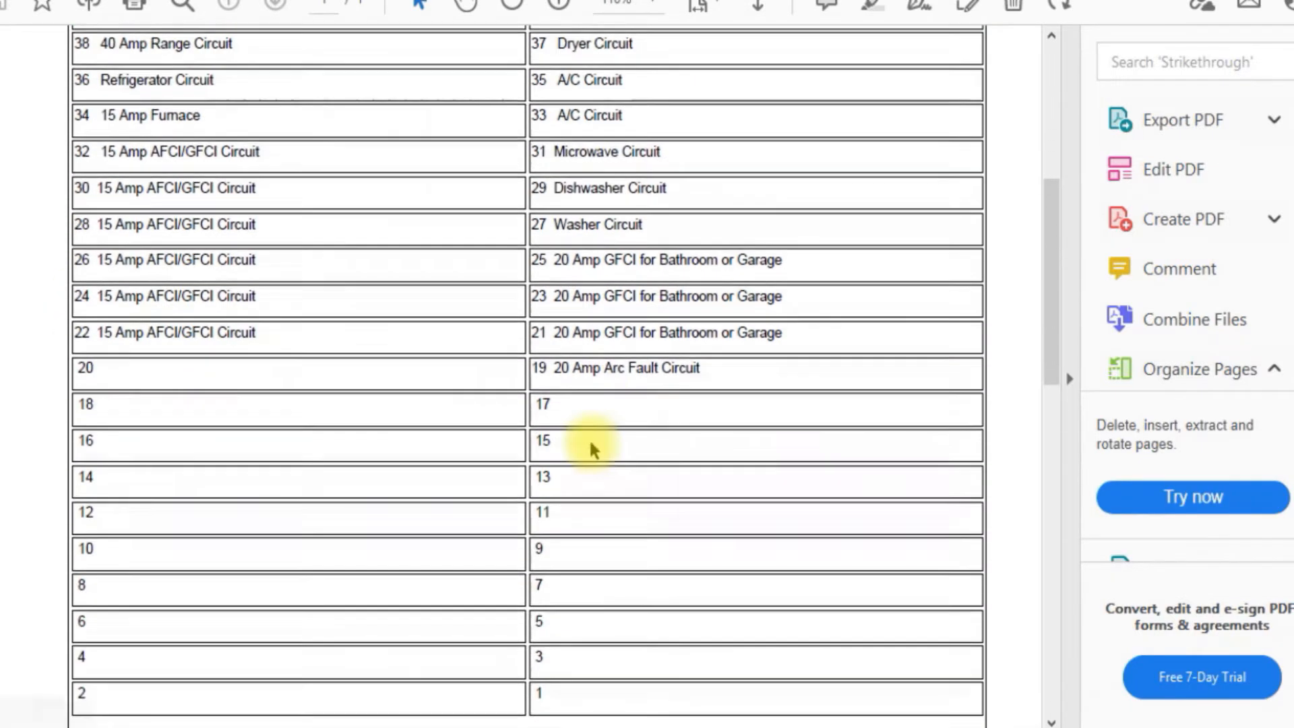
scroll(593, 451, "up", 2)
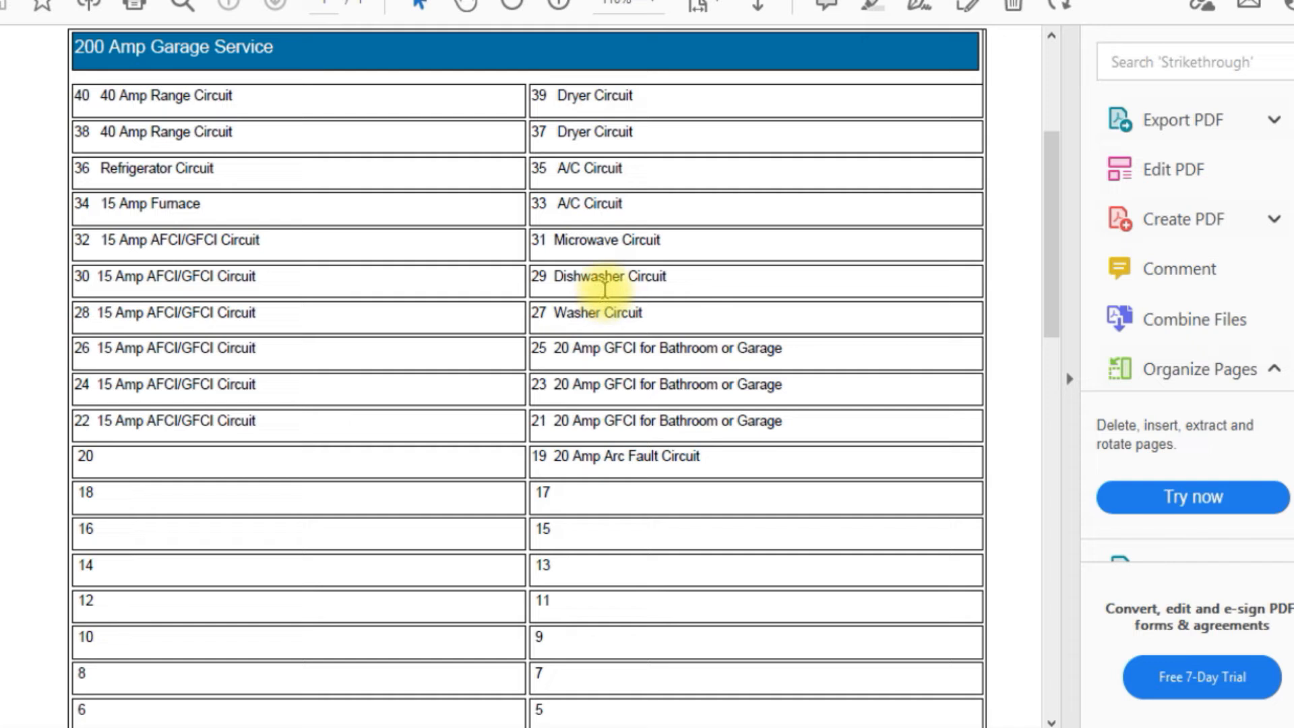
scroll(621, 532, "down", 3)
scroll(621, 578, "up", 3)
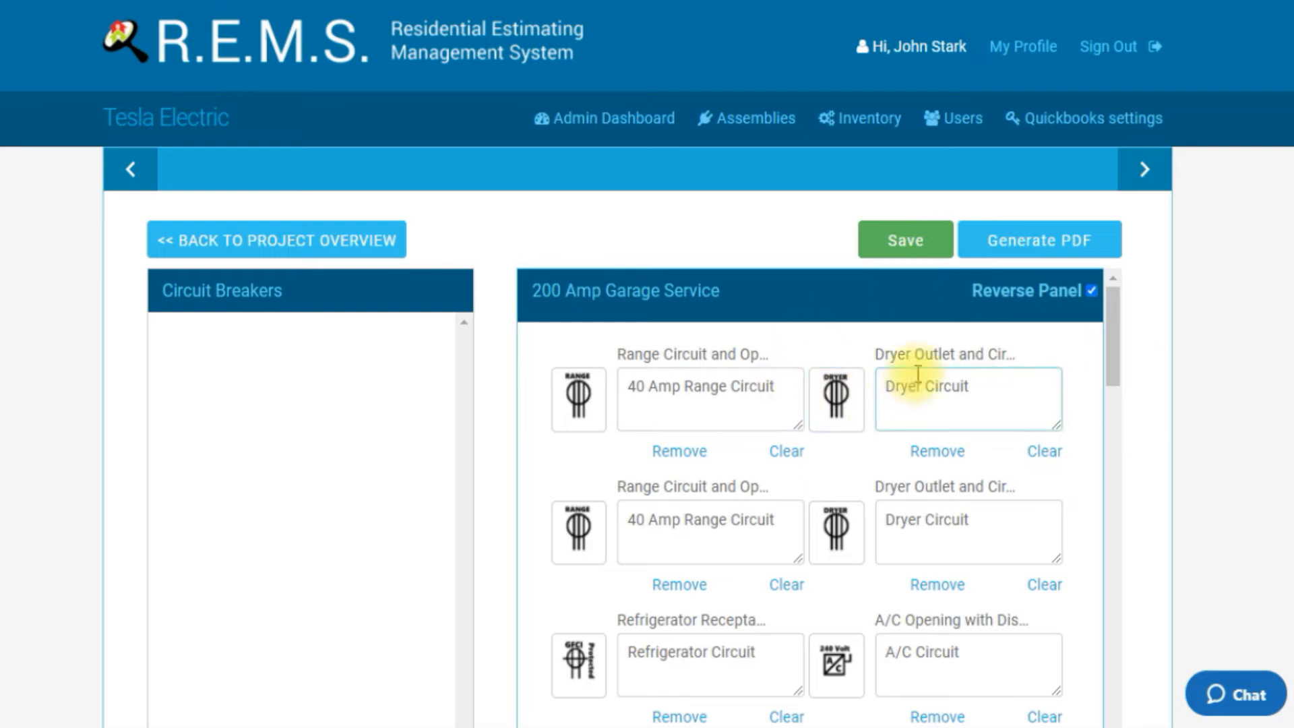
Step: Open the Add New Assembly form from the Assemblies page
left_click(1091, 291)
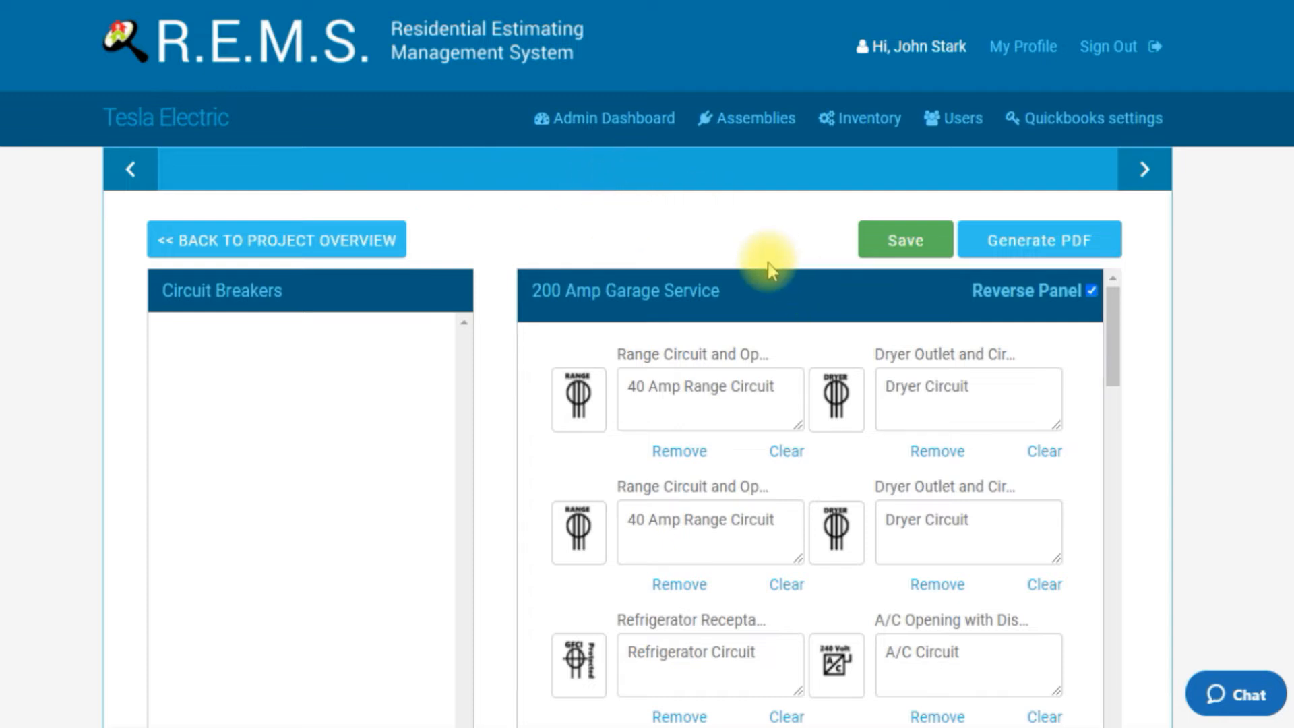
left_click(759, 131)
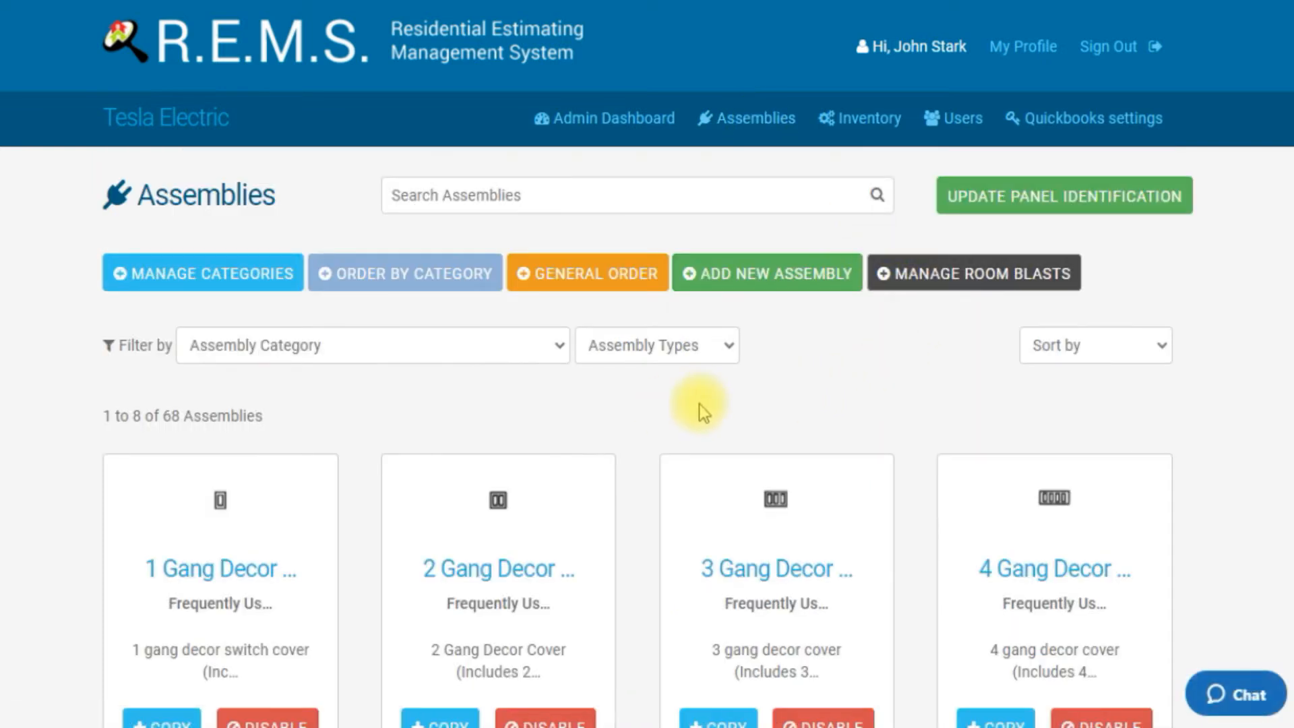
left_click(779, 295)
scroll(742, 412, "down", 7)
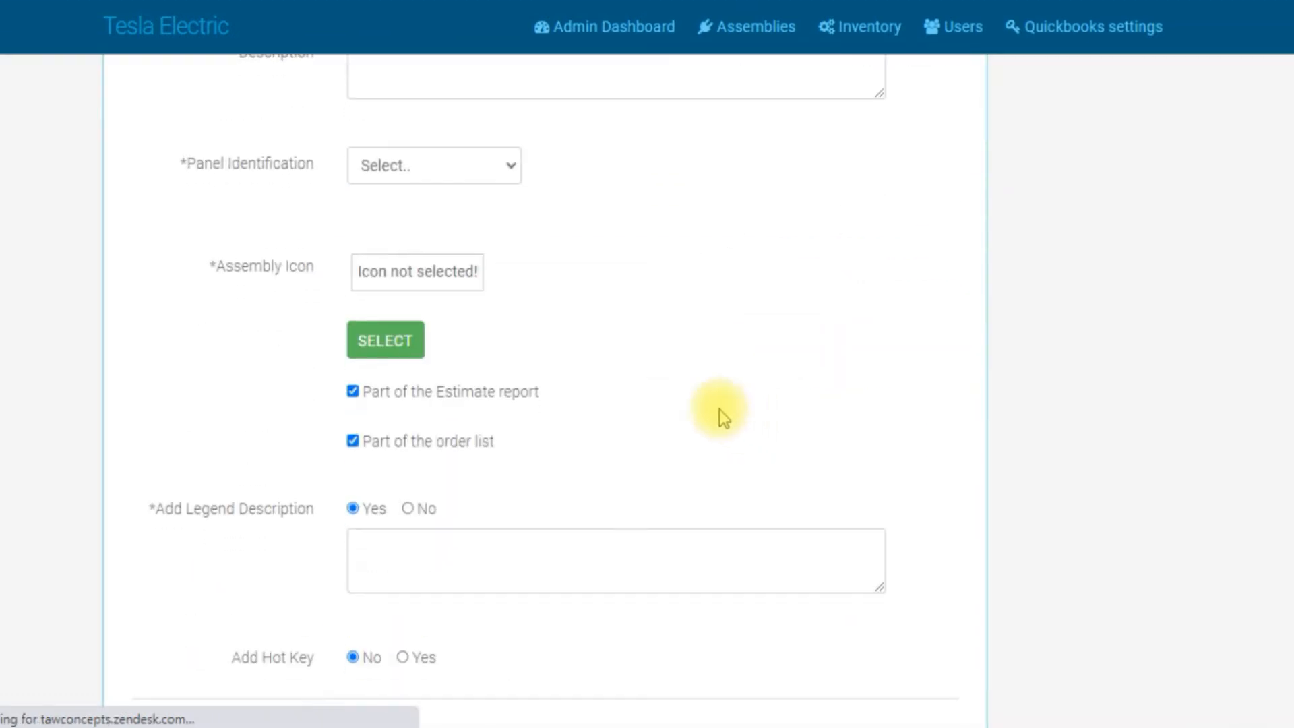
scroll(673, 395, "up", 5)
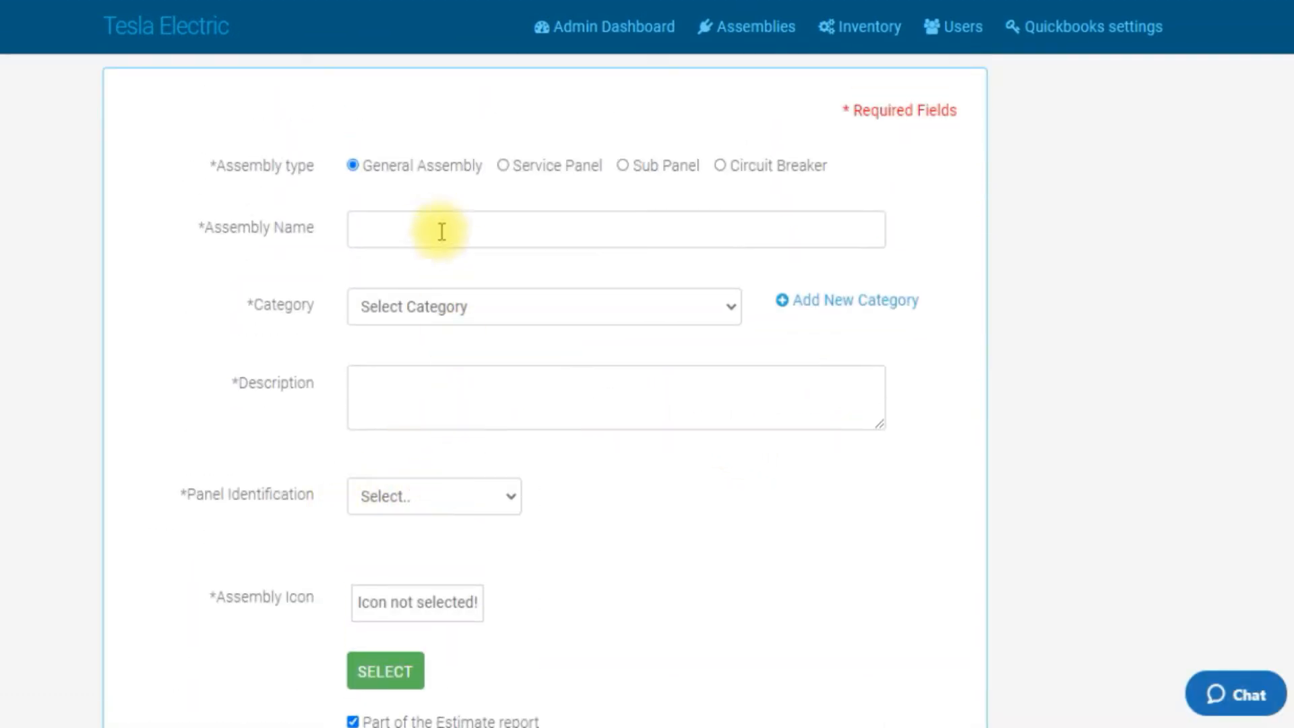
Step: Switch the assembly type through Service Panel and Sub Panel to Circuit Breaker
left_click(501, 166)
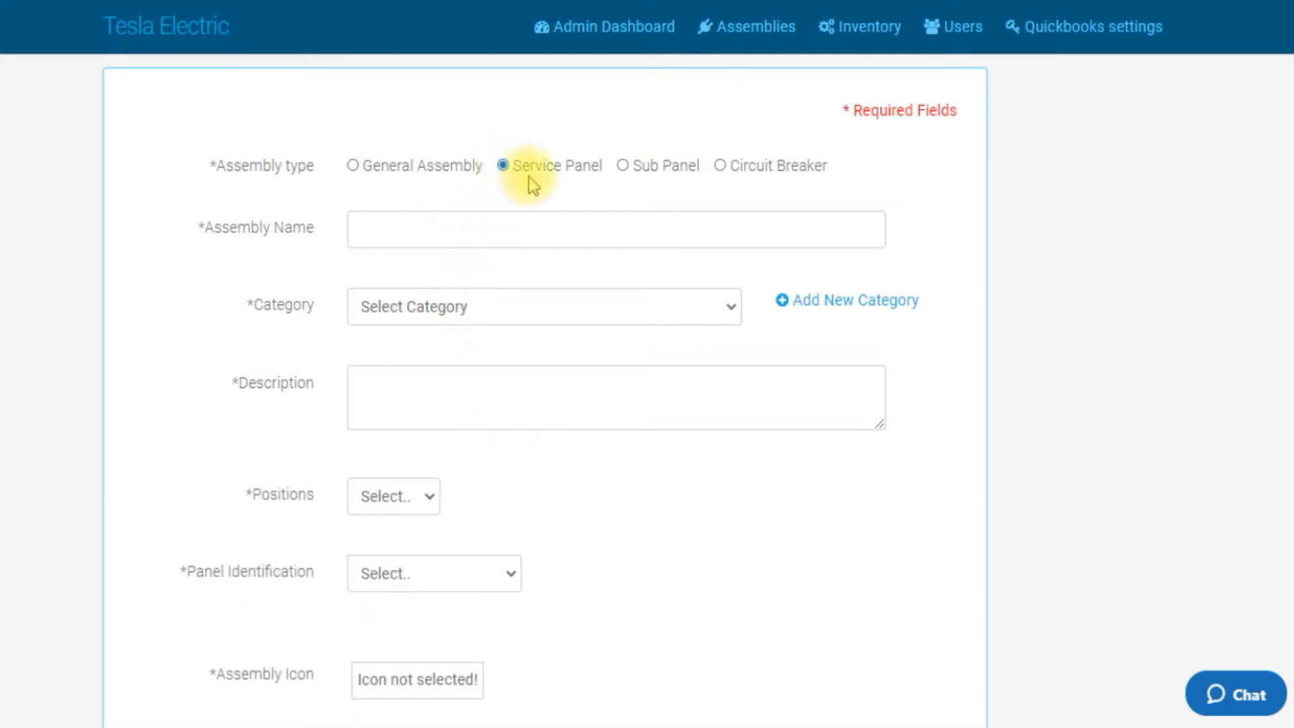
left_click(623, 167)
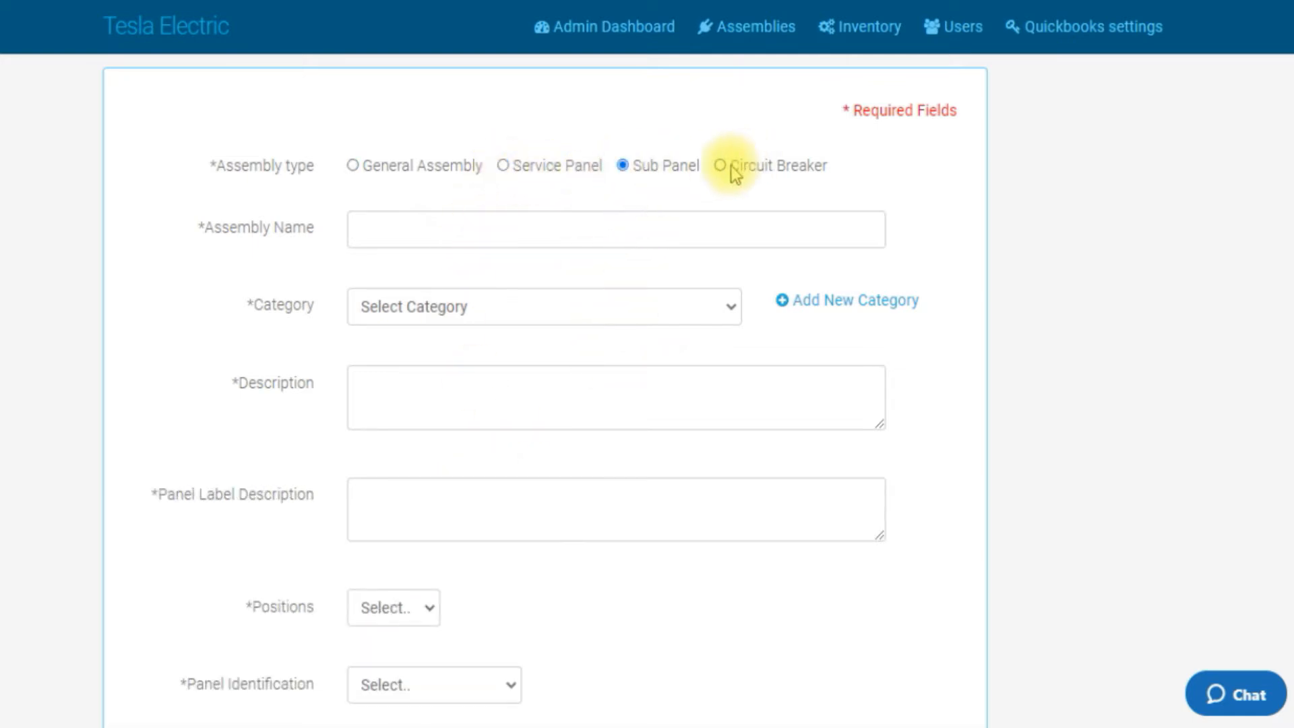
left_click(721, 167)
scroll(572, 407, "down", 3)
scroll(570, 407, "up", 3)
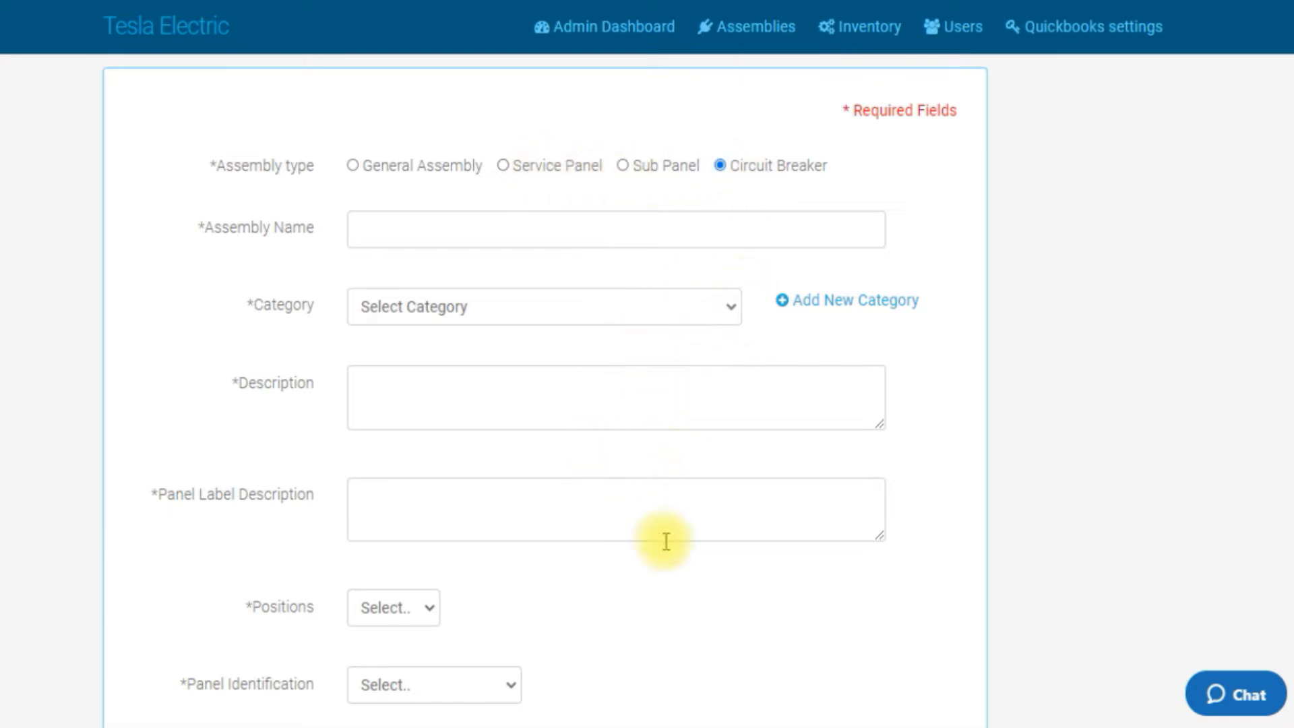
scroll(549, 606, "down", 3)
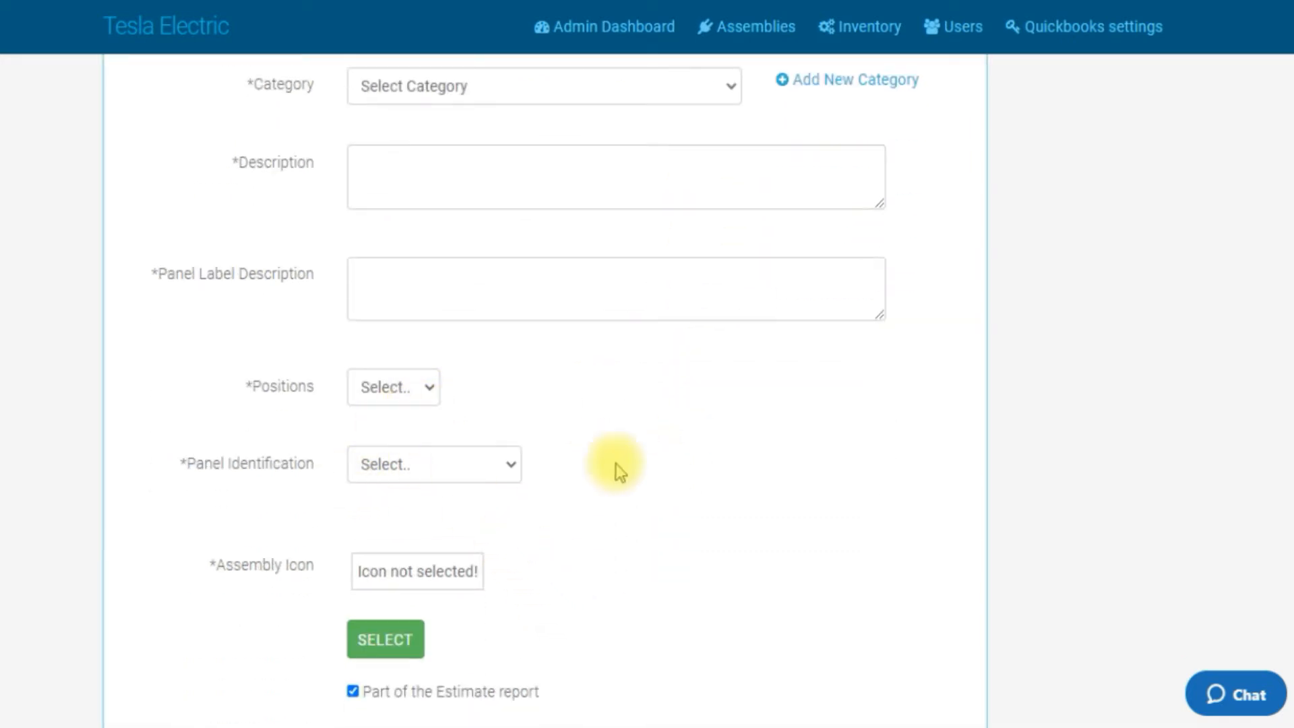
Step: Browse the Panel Identification list of the new assembly and cancel the form
left_click(515, 470)
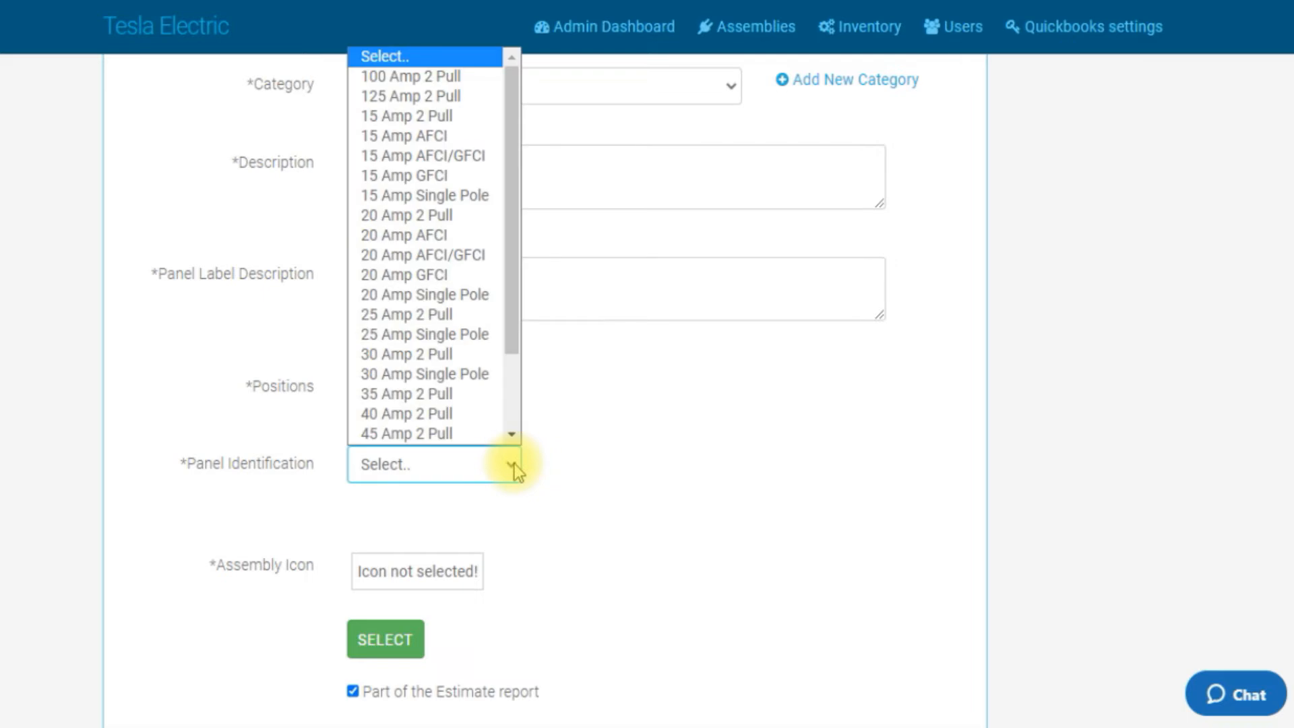
left_click_drag(512, 297, 513, 261)
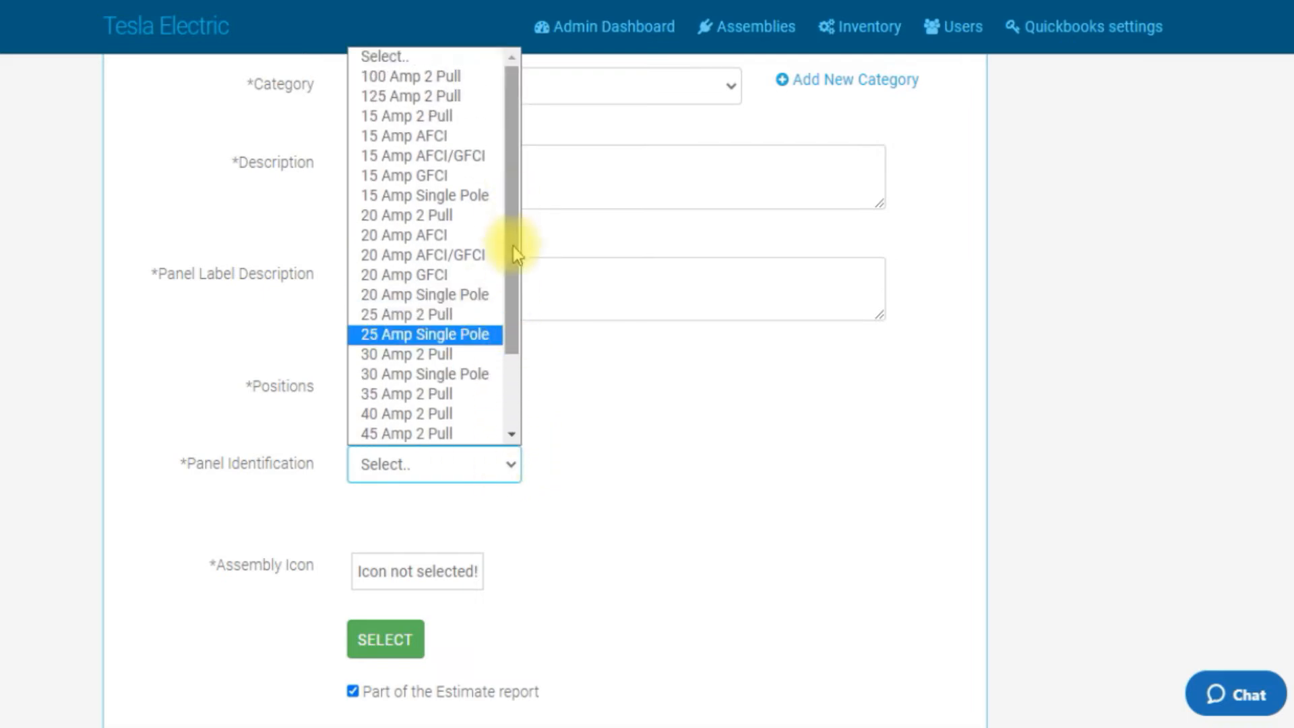
scroll(462, 261, "down", 3)
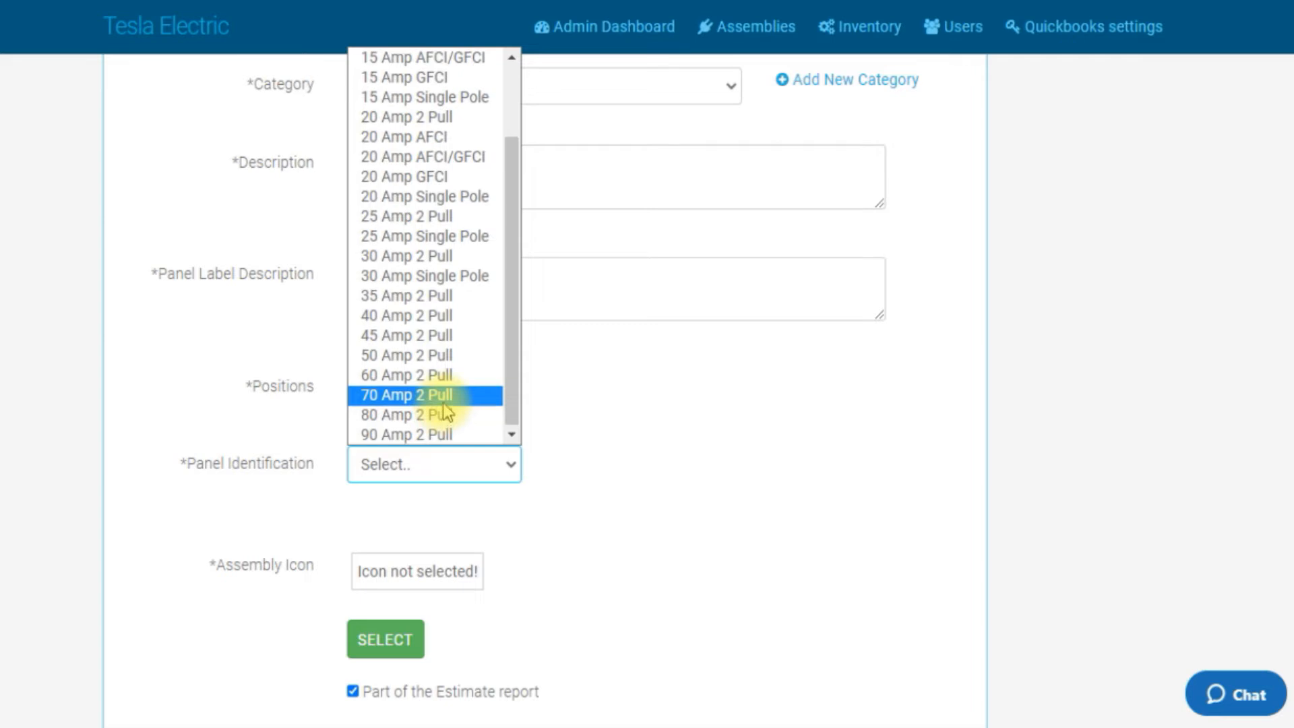
scroll(442, 398, "up", 3)
left_click_drag(514, 225, 514, 197)
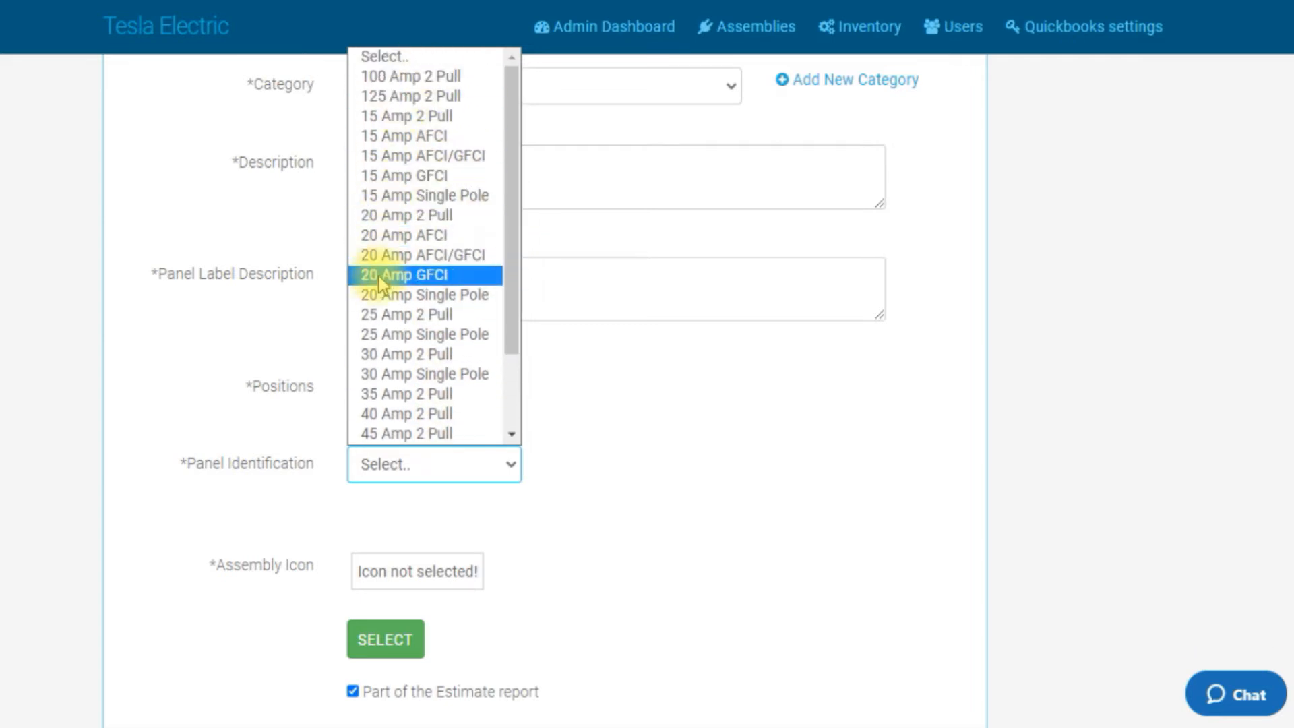
scroll(480, 216, "down", 2)
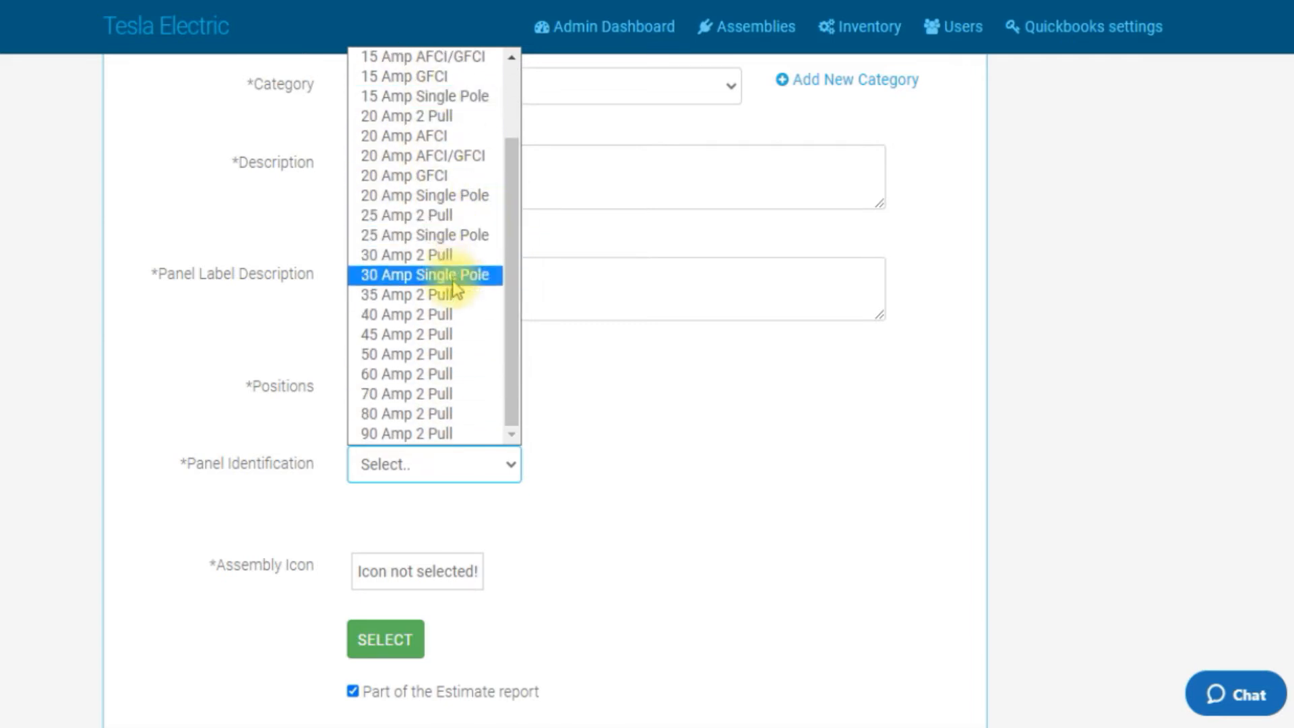
scroll(463, 367, "up", 3)
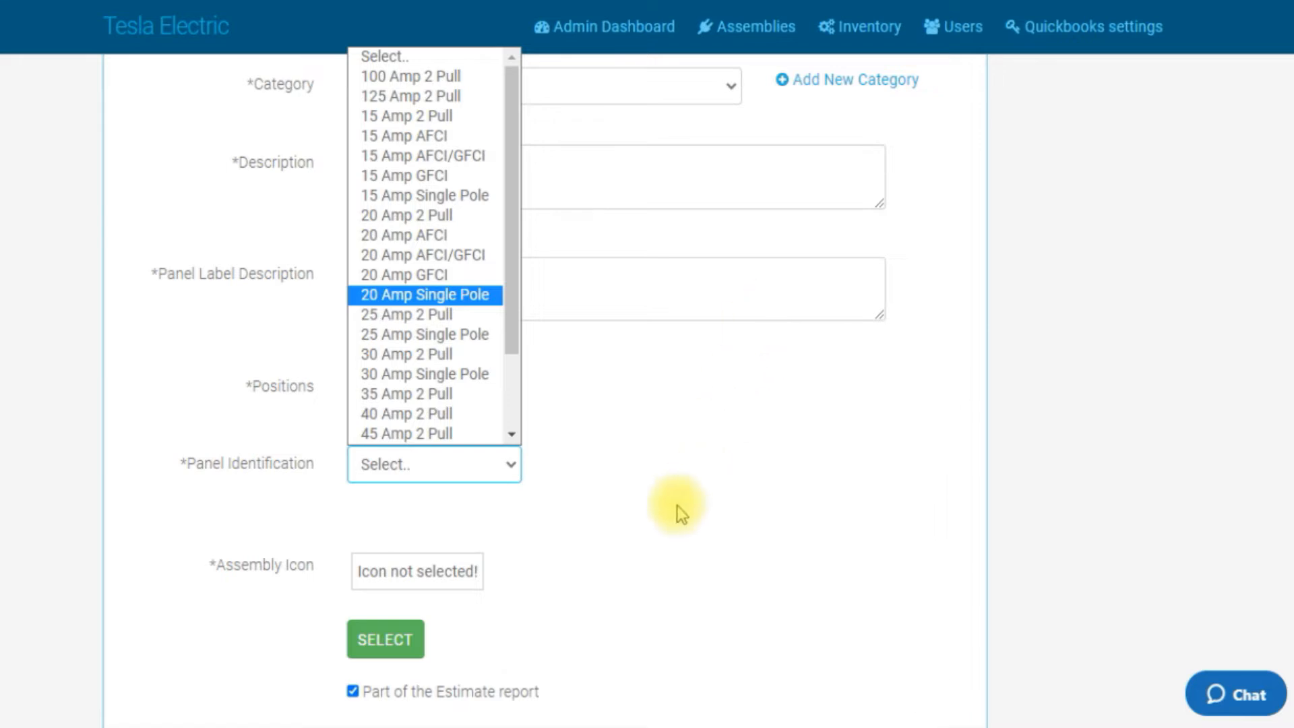
scroll(678, 511, "down", 13)
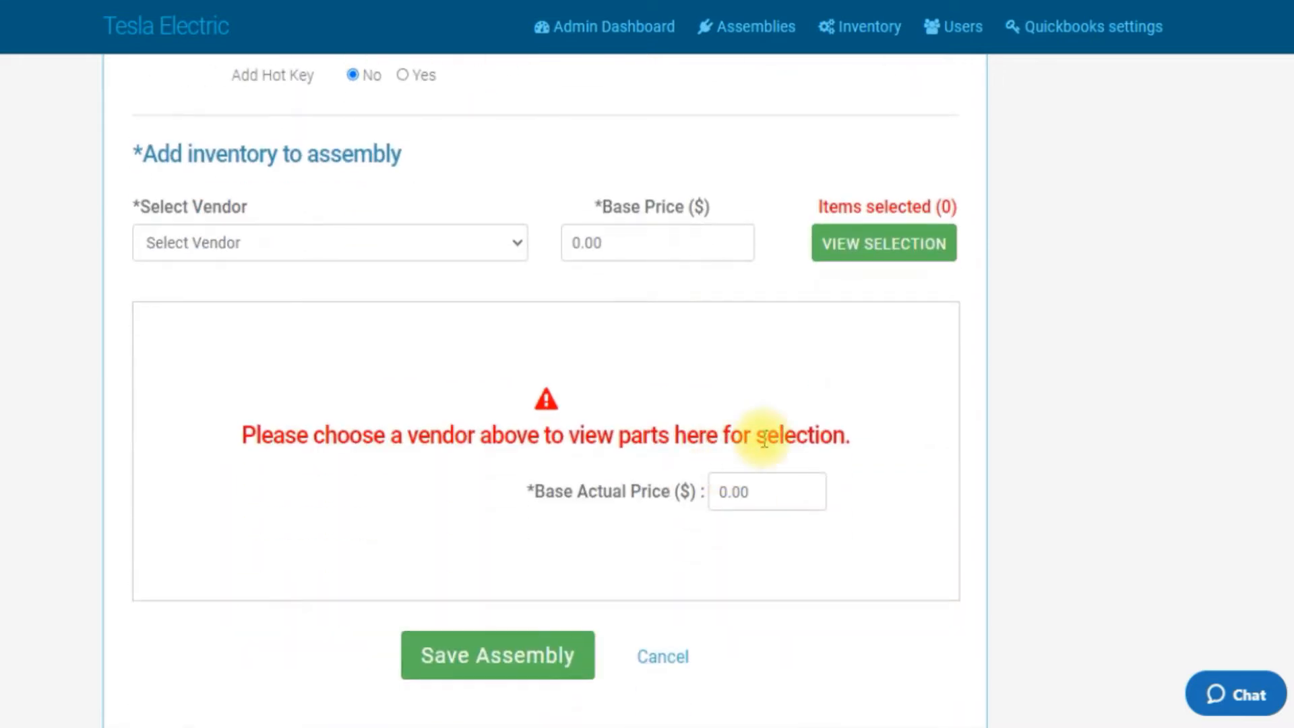
scroll(764, 439, "down", 3)
left_click(679, 482)
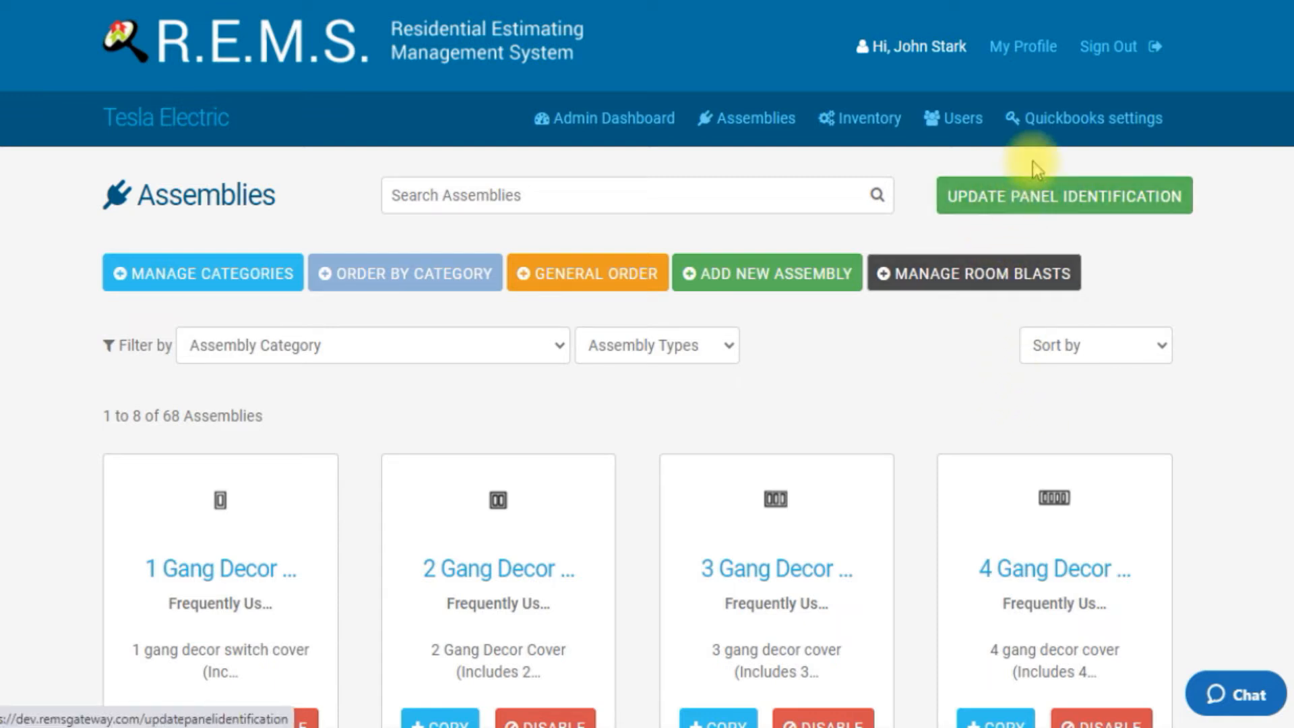
Step: Open the Update Panel Identification page and scroll through its assembly list
left_click(1022, 200)
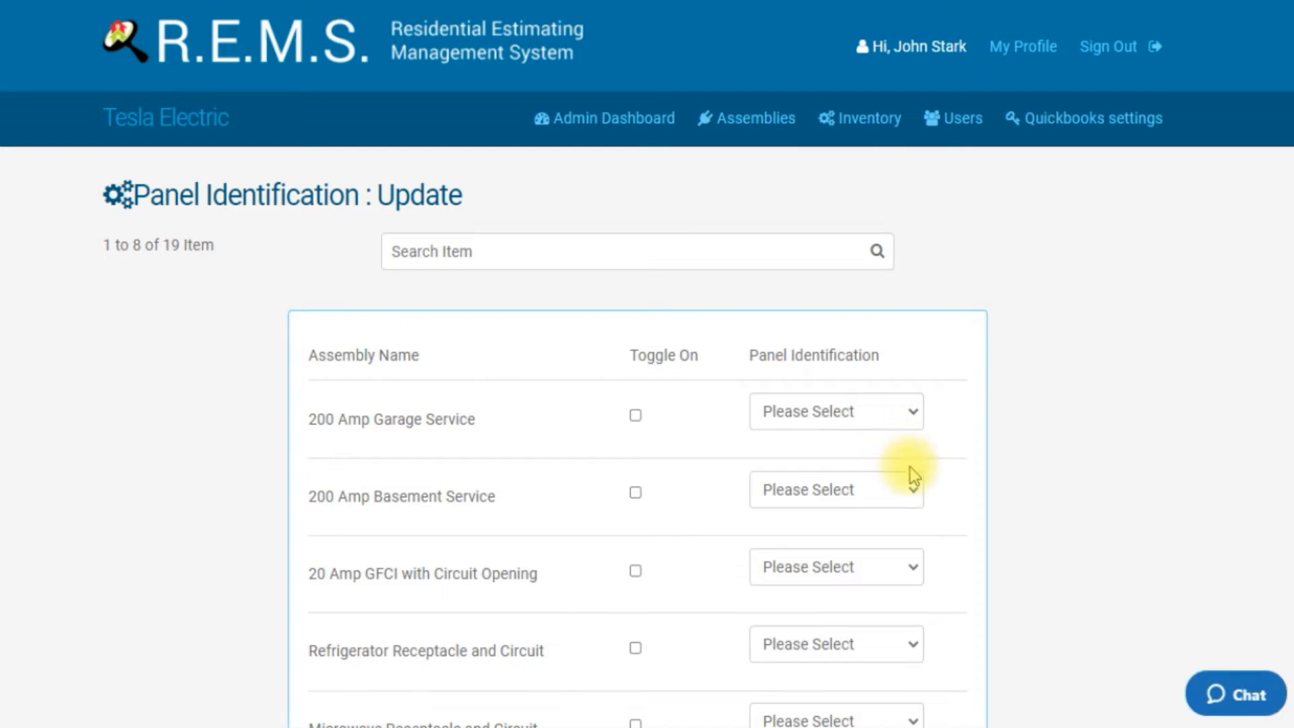
scroll(908, 472, "down", 5)
scroll(770, 419, "down", 4)
scroll(767, 419, "up", 9)
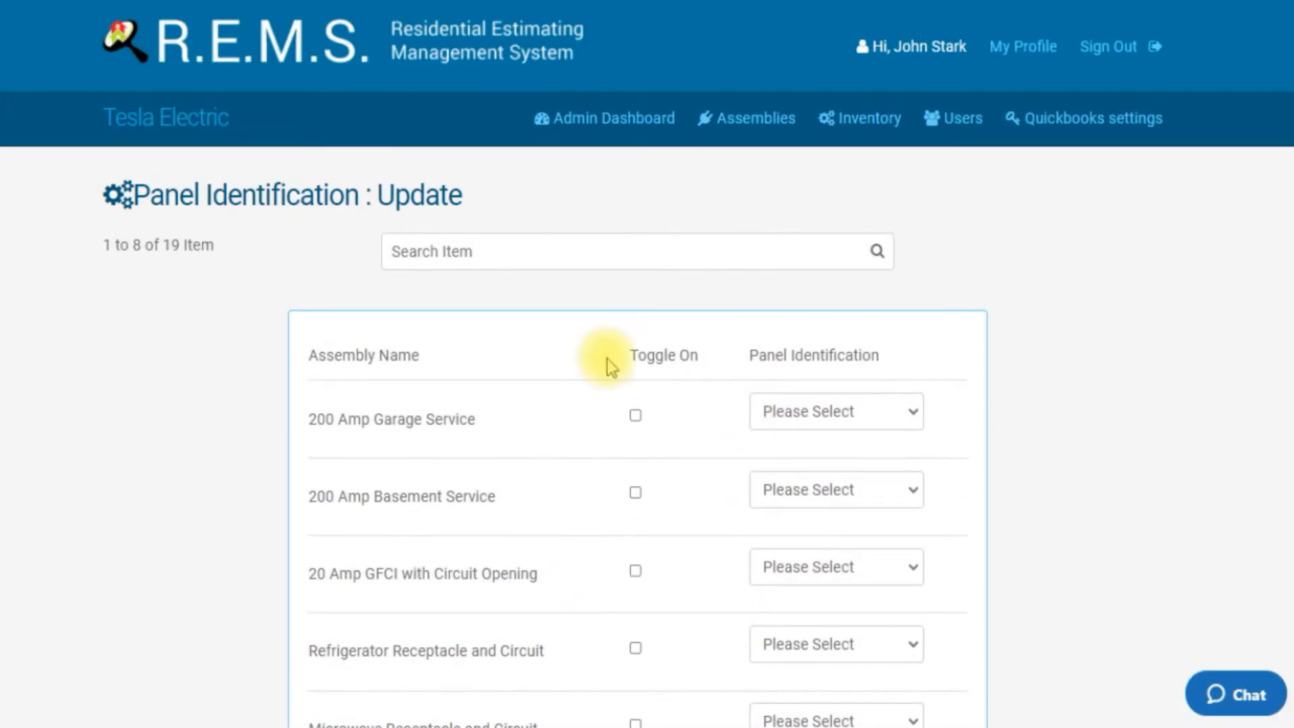
scroll(755, 391, "down", 6)
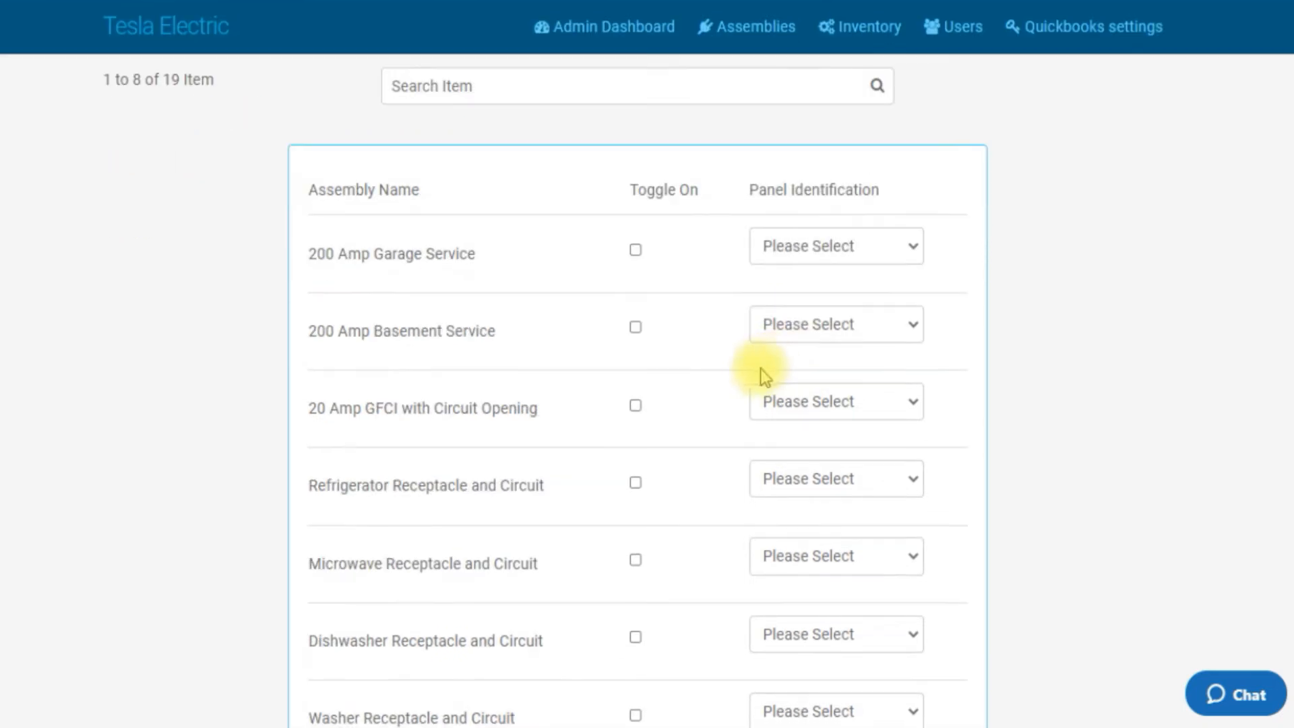
scroll(751, 373, "up", 3)
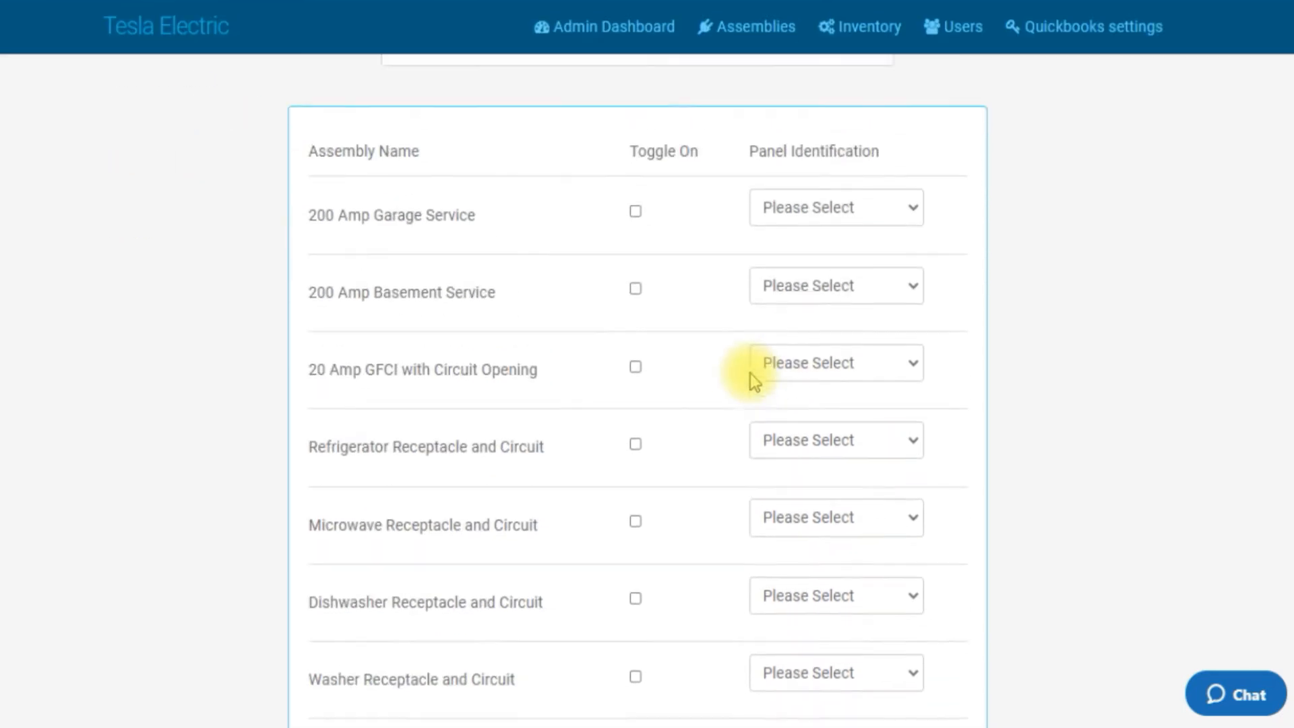
scroll(748, 374, "down", 2)
scroll(749, 374, "down", 3)
scroll(746, 376, "up", 5)
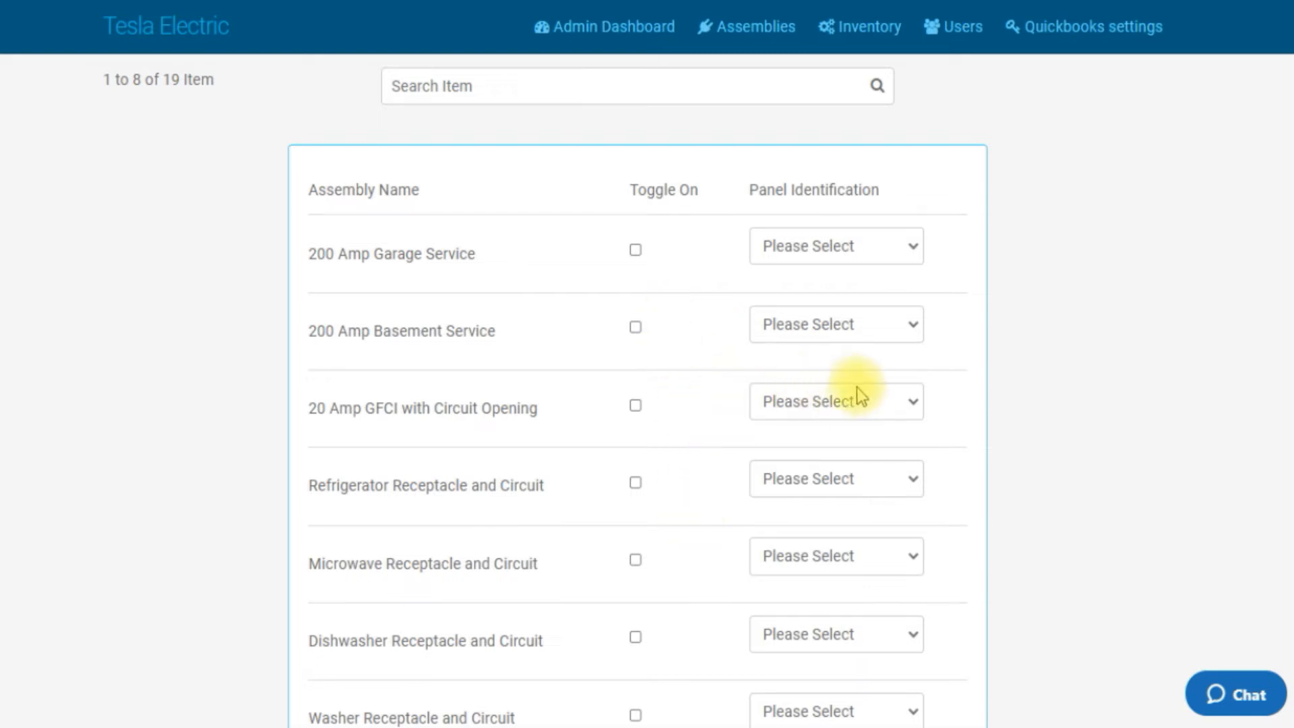
scroll(867, 408, "down", 2)
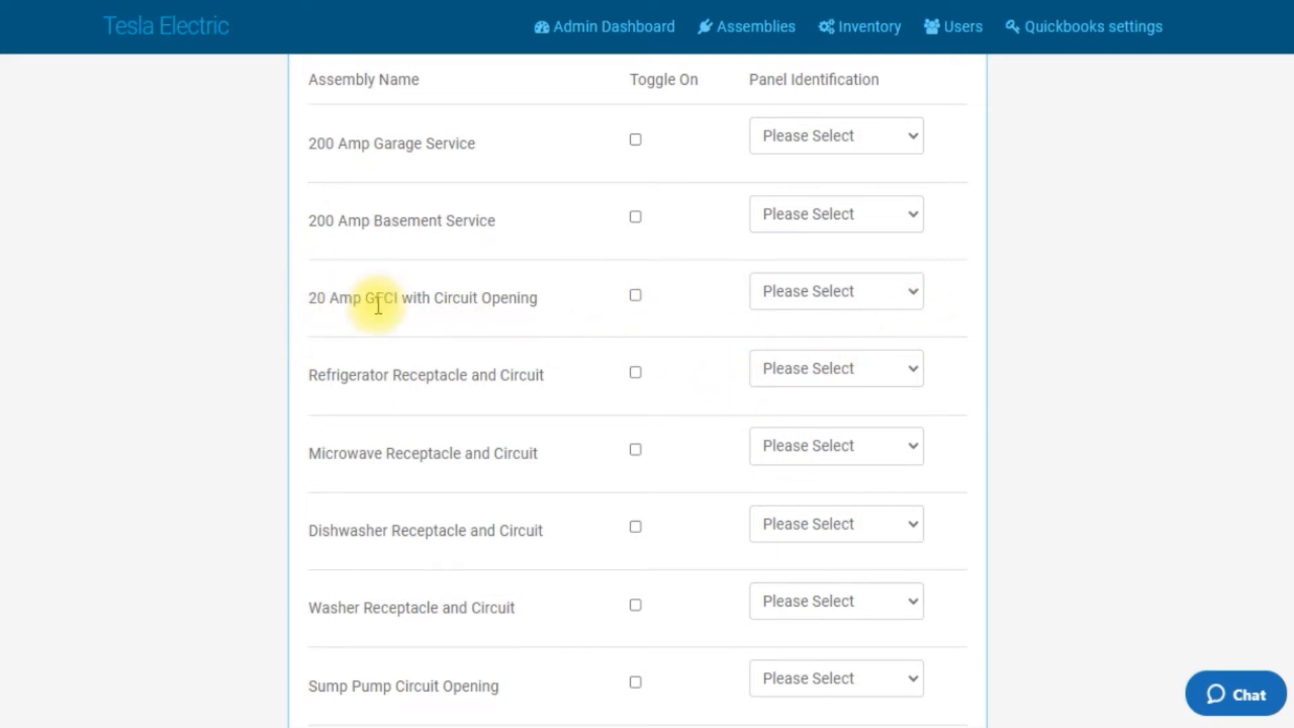
Step: Toggle on 20 Amp GFCI with Circuit Opening and set its panel identification to 20 Amp Single Pole
left_click(635, 295)
left_click(914, 291)
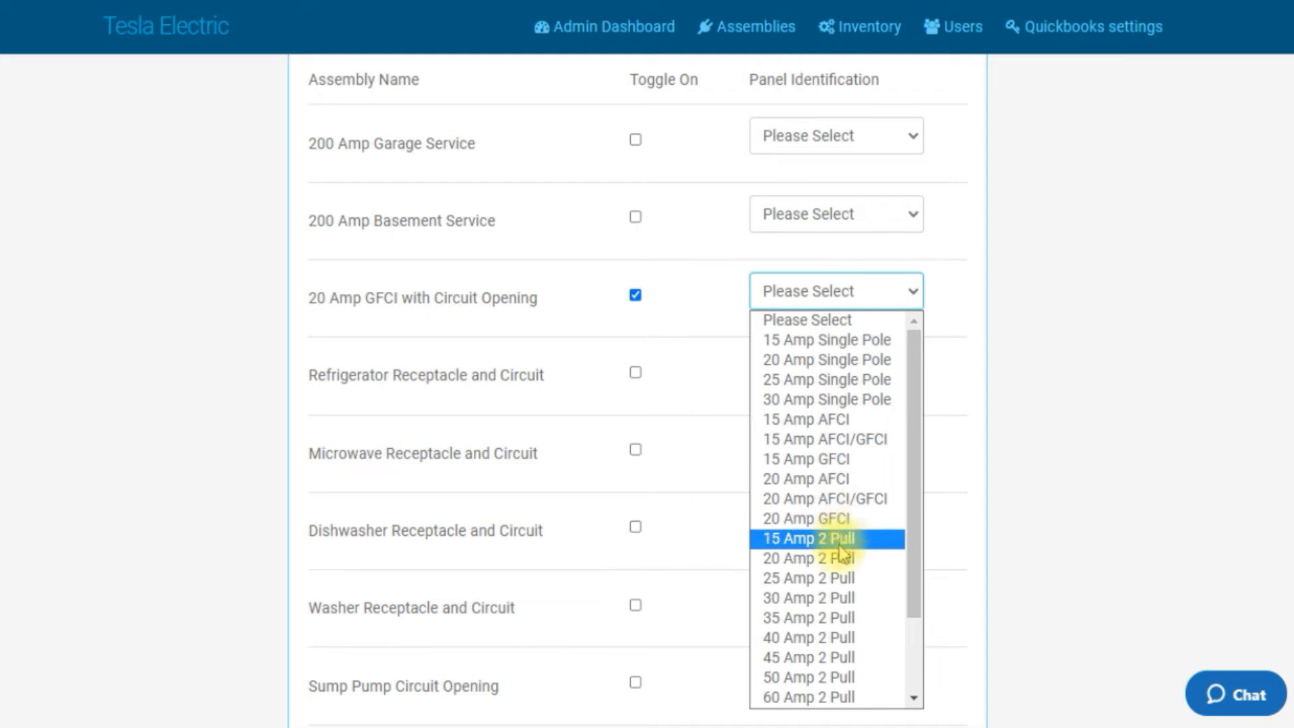
scroll(836, 535, "down", 2)
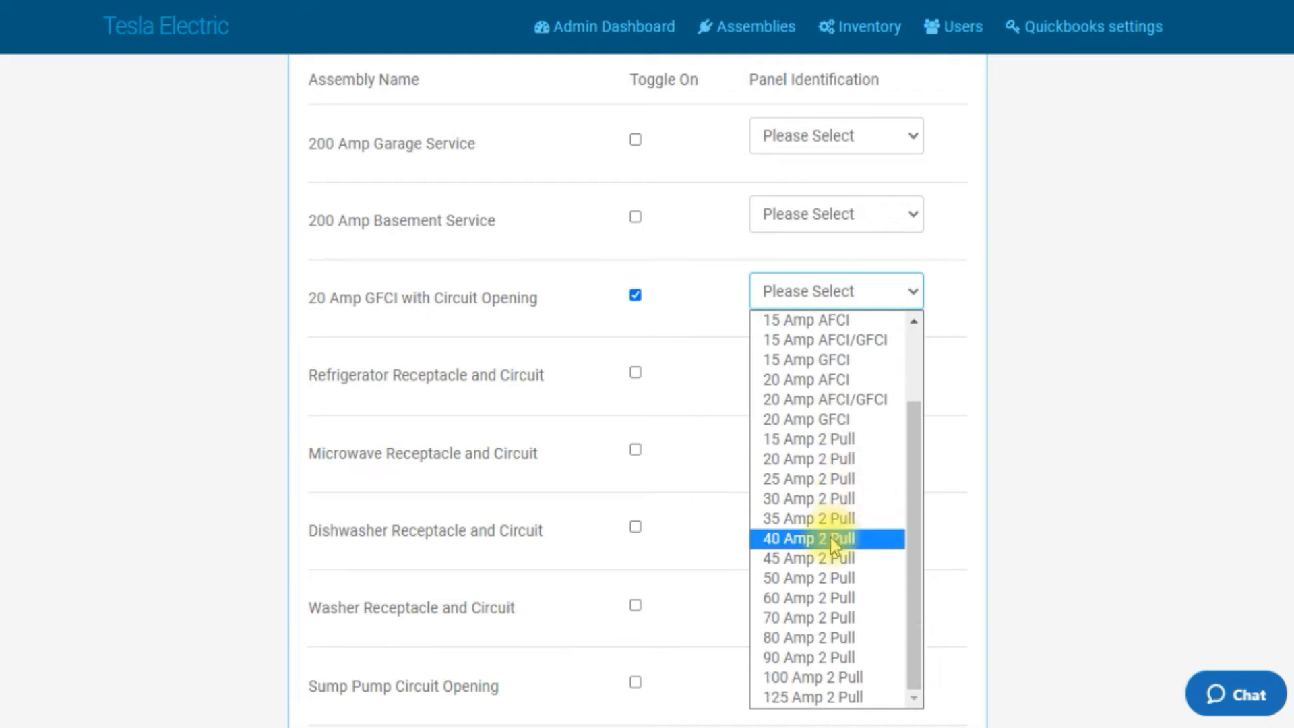
scroll(830, 537, "up", 2)
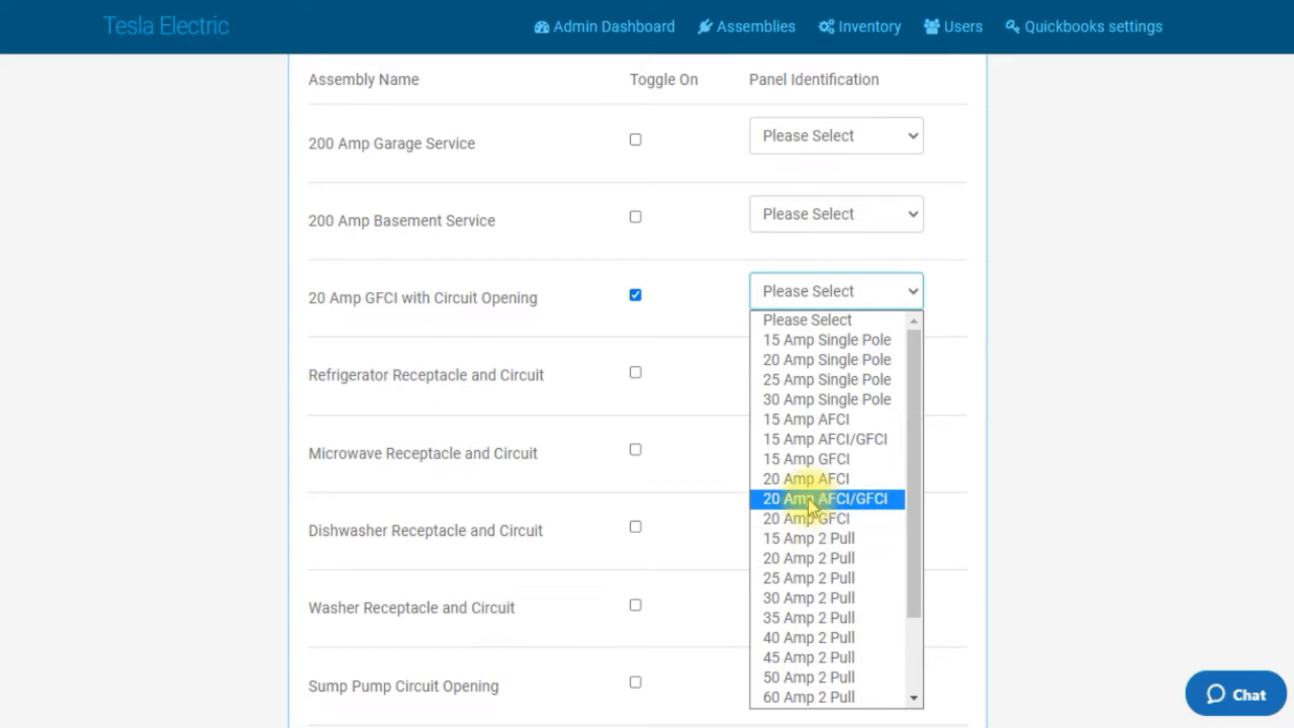
left_click(807, 360)
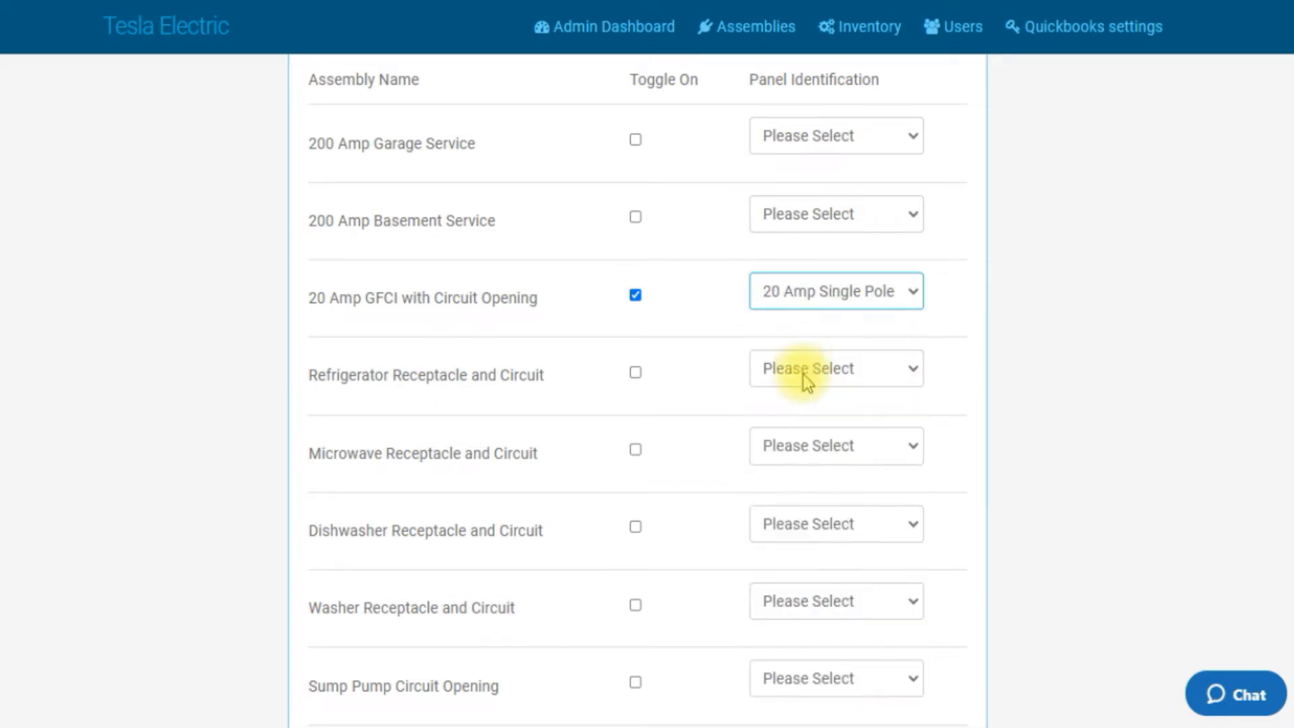
Step: Toggle on Refrigerator Receptacle and Circuit and set its panel identification to 15 Amp AFCI/GFCI
left_click(635, 370)
left_click(912, 368)
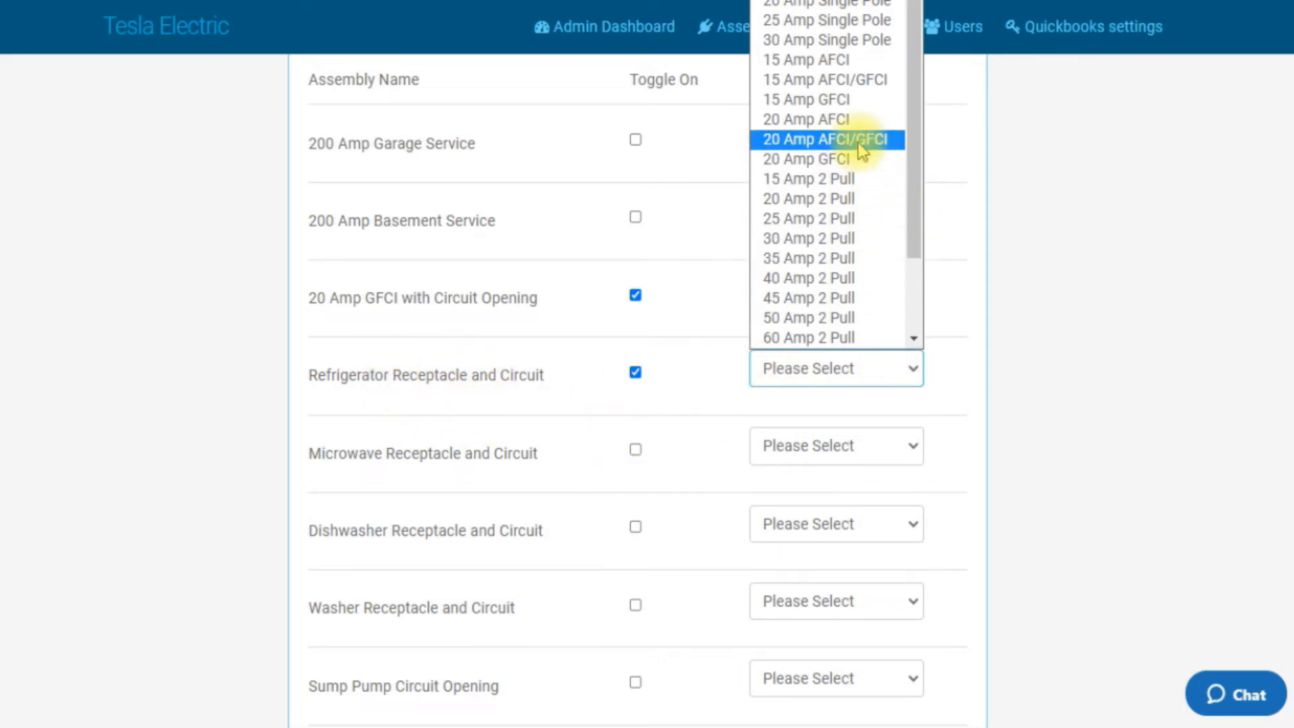
left_click(856, 81)
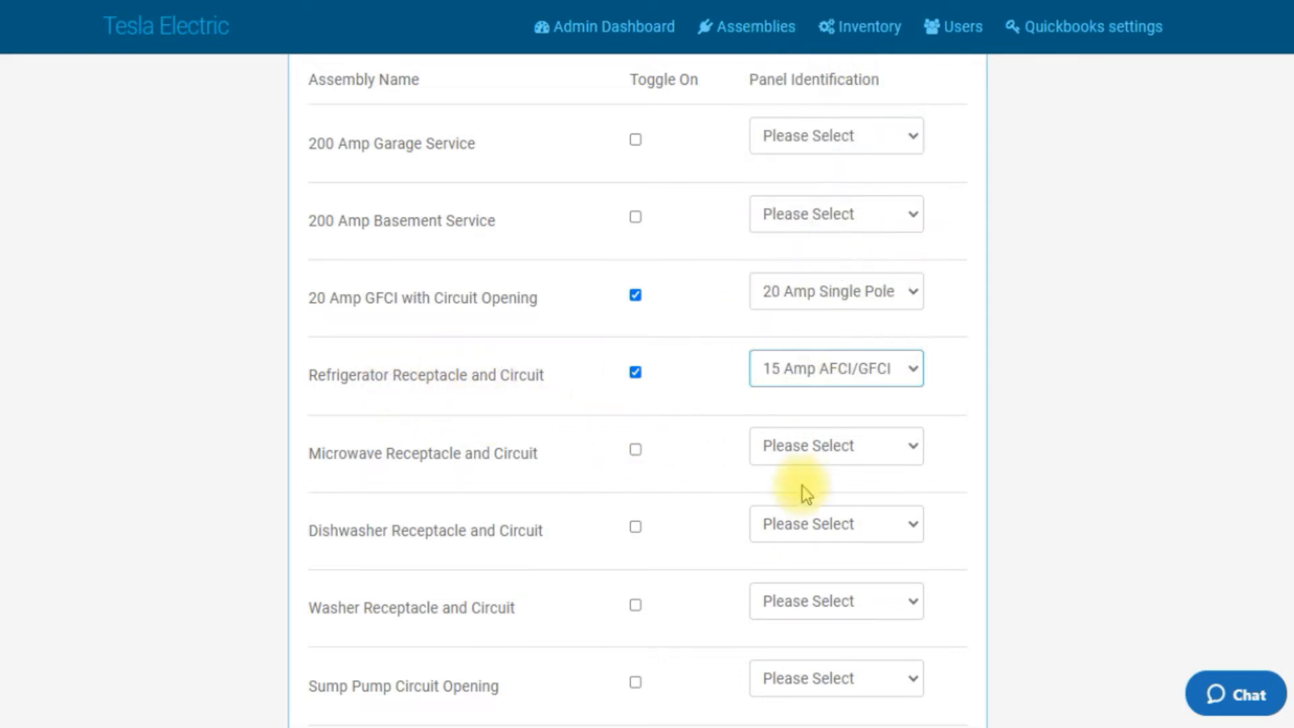
Step: Toggle on Microwave Receptacle and Circuit and set its panel identification to 20 Amp AFCI/GFCI
scroll(798, 482, "down", 2)
left_click(635, 339)
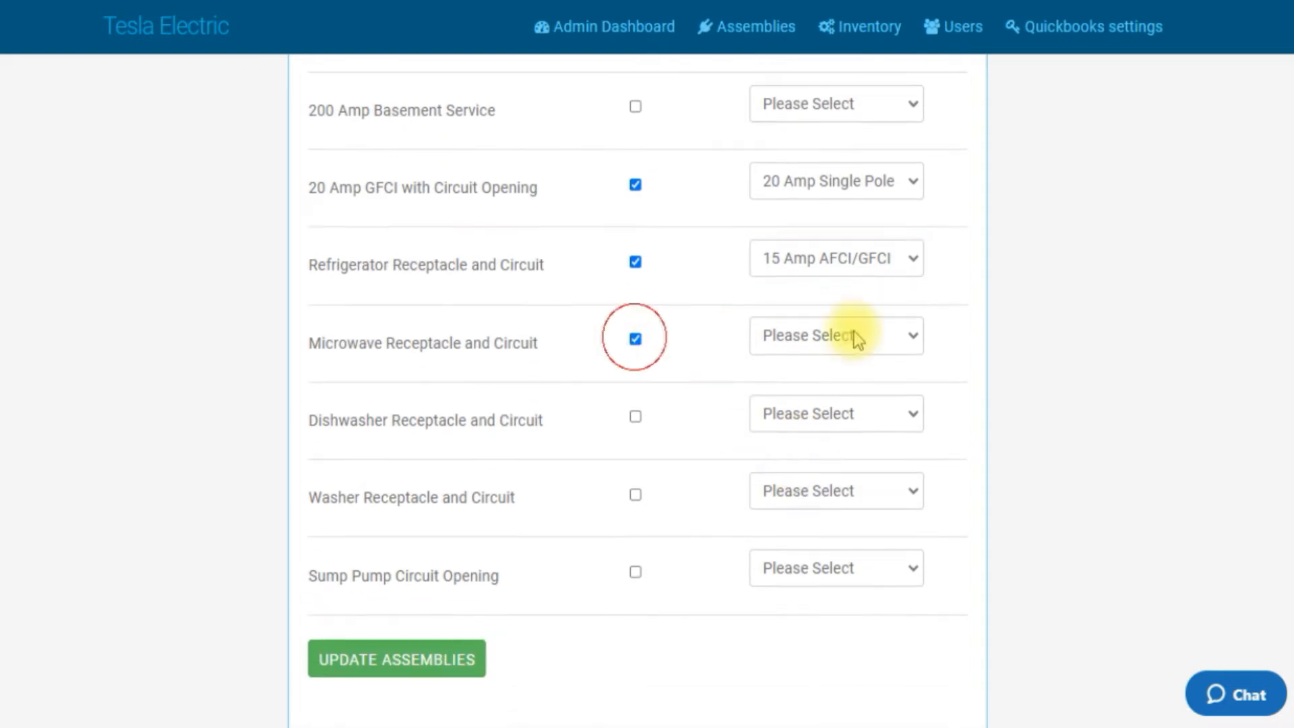
left_click(921, 341)
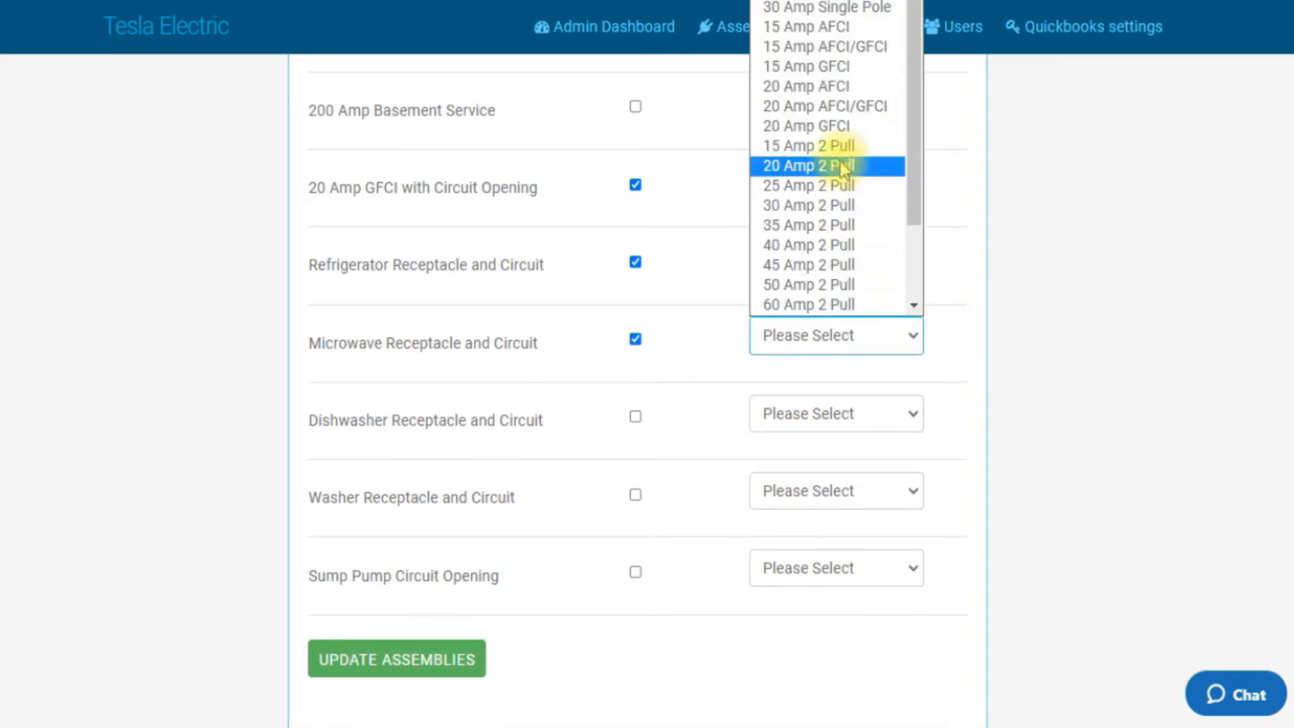
left_click(843, 108)
Step: Toggle on Dishwasher Receptacle and Circuit and set its panel identification to 20 Amp AFCI/GFCI
left_click(636, 417)
left_click(912, 412)
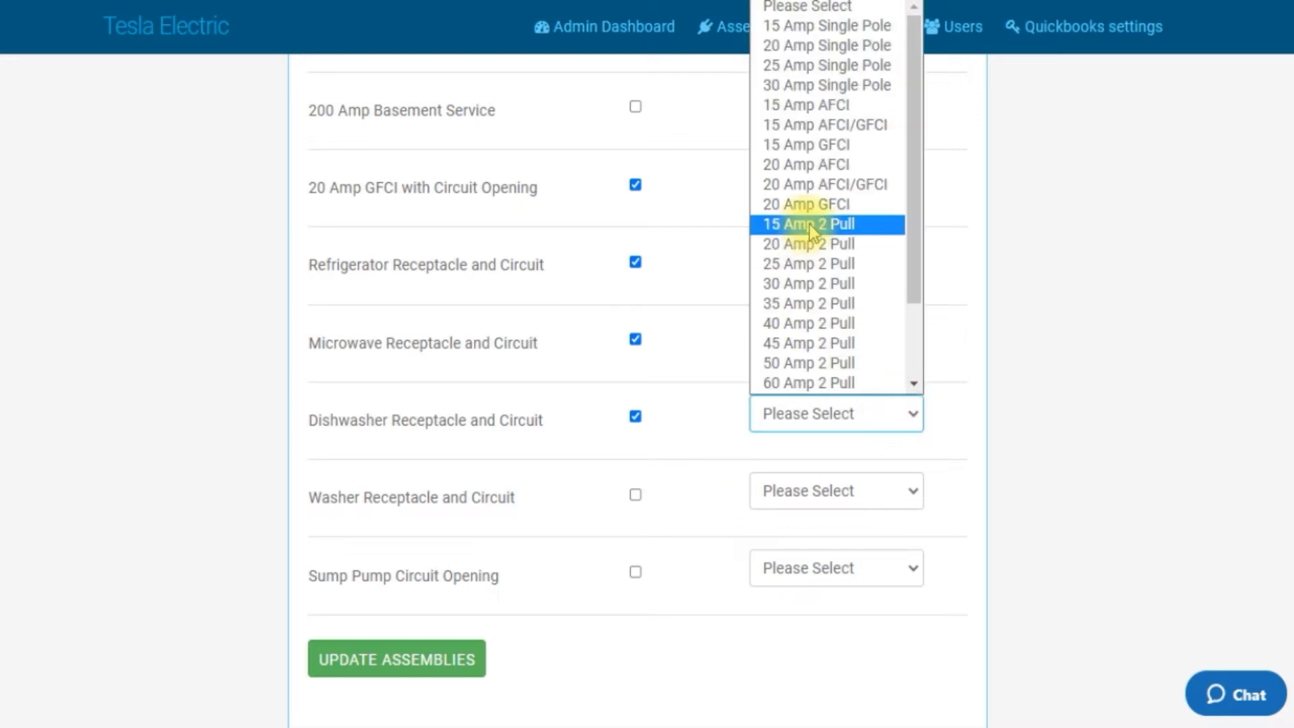
left_click(817, 189)
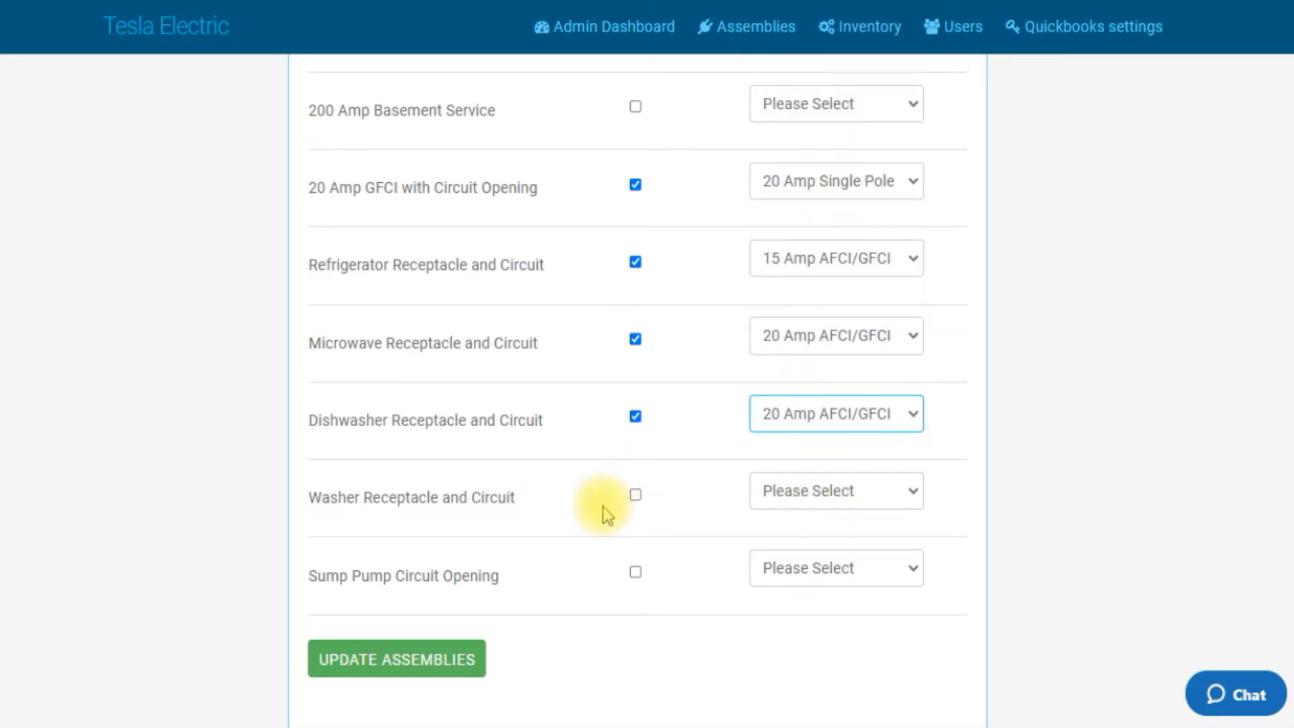
Step: Toggle on Washer Receptacle and Circuit and set its panel identification to 20 Amp AFCI/GFCI
left_click(635, 498)
left_click(911, 498)
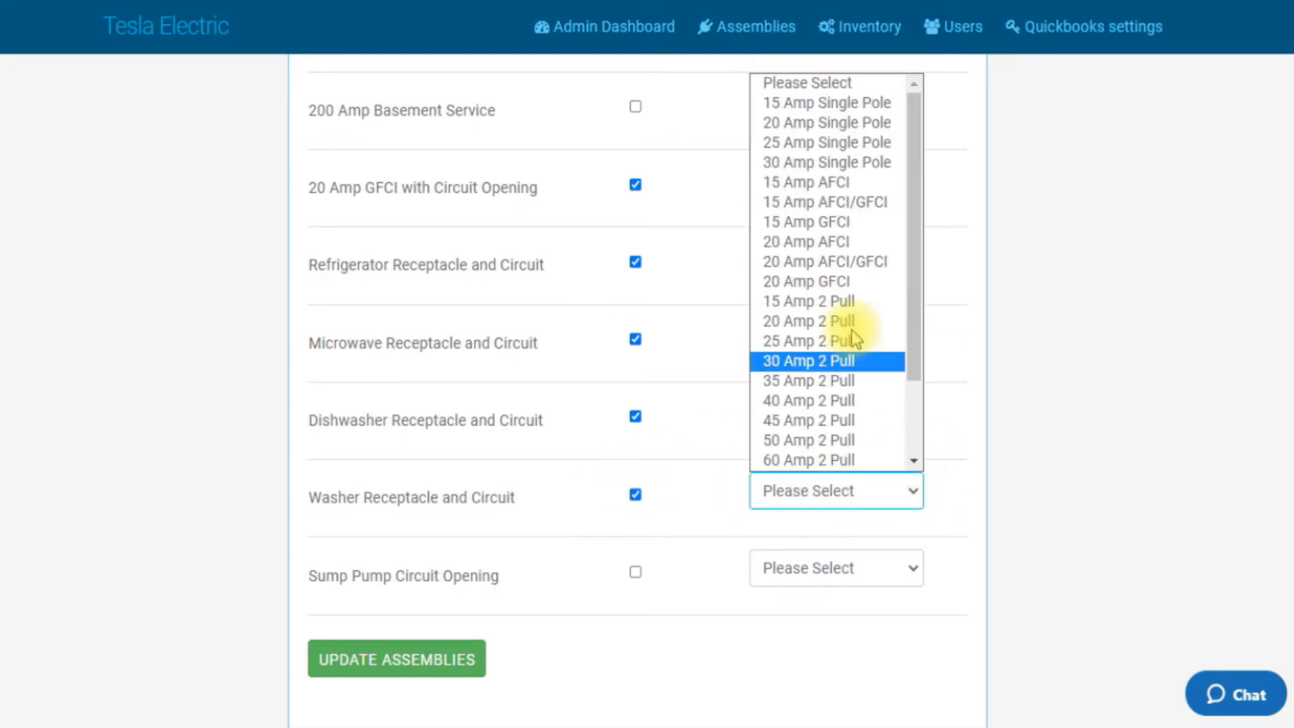
left_click(835, 267)
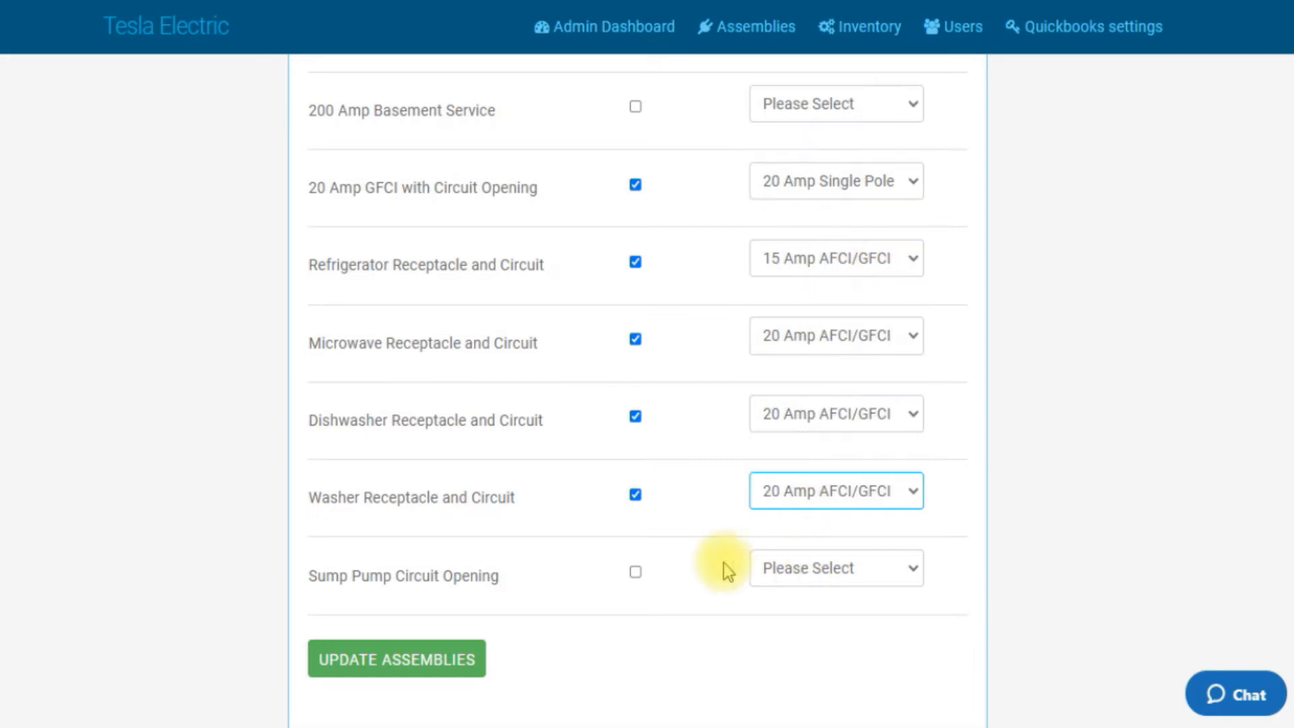
Step: Toggle on Sump Pump Circuit Opening and set its panel identification to 20 Amp Single Pole
left_click(636, 572)
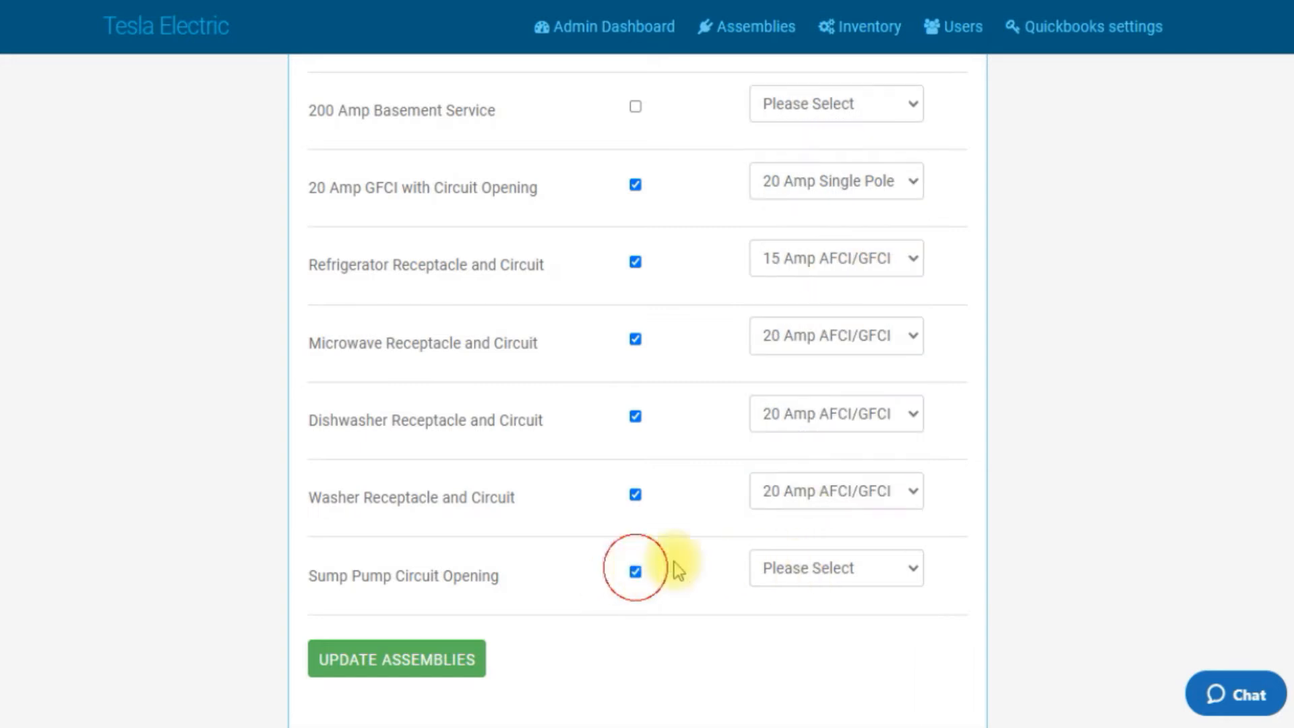
left_click(922, 572)
scroll(868, 480, "down", 2)
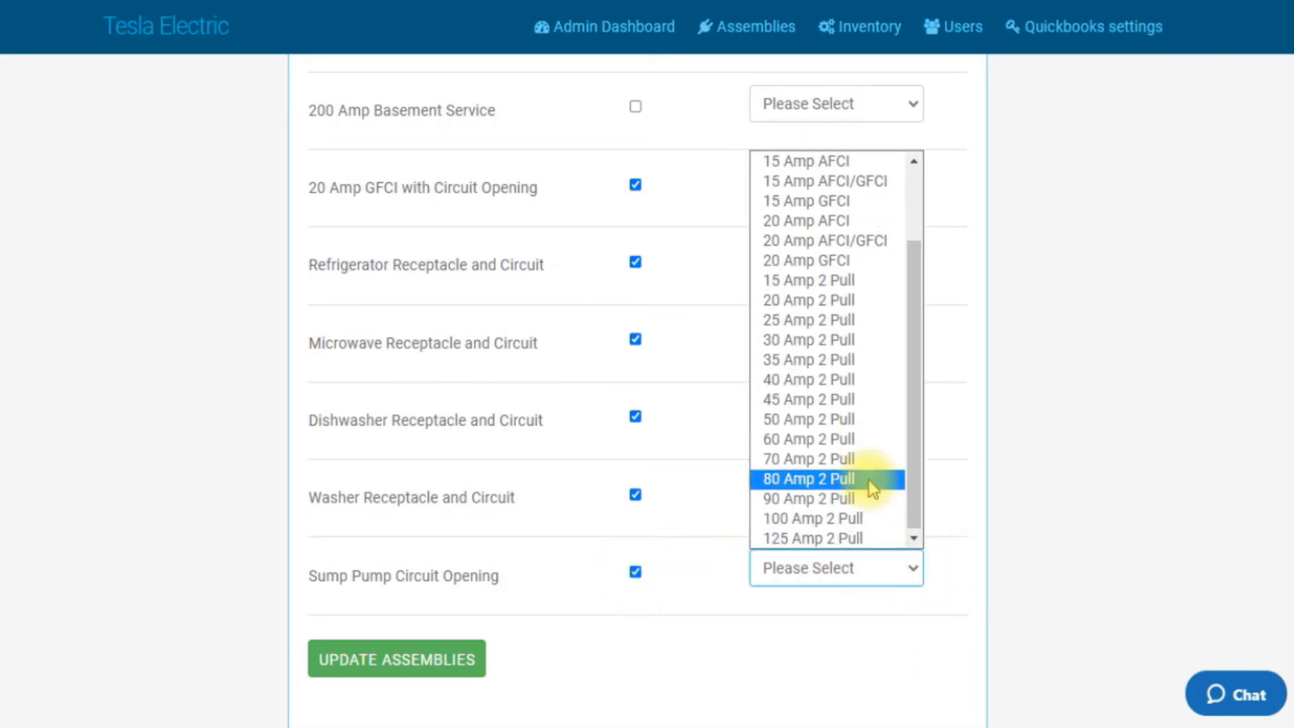
scroll(868, 480, "up", 2)
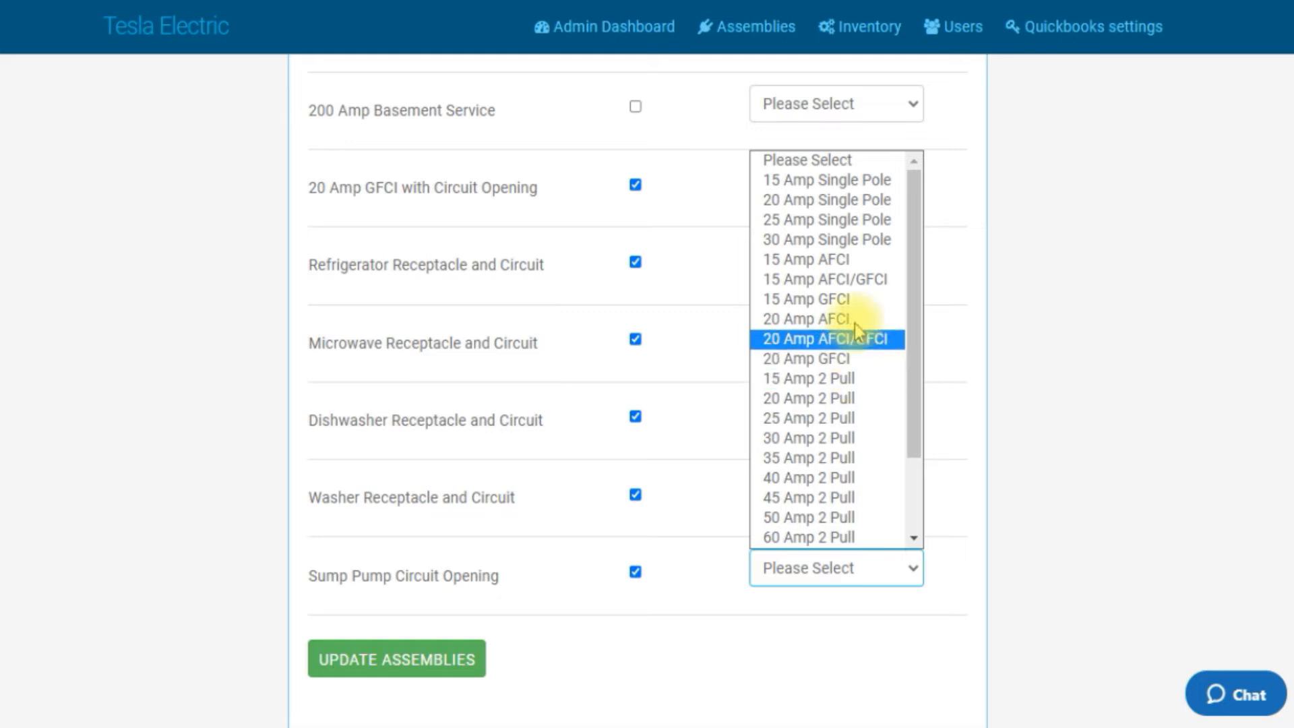
left_click(856, 199)
Step: Review the toggled assemblies on this page and save them with Update Assemblies
scroll(695, 527, "down", 3)
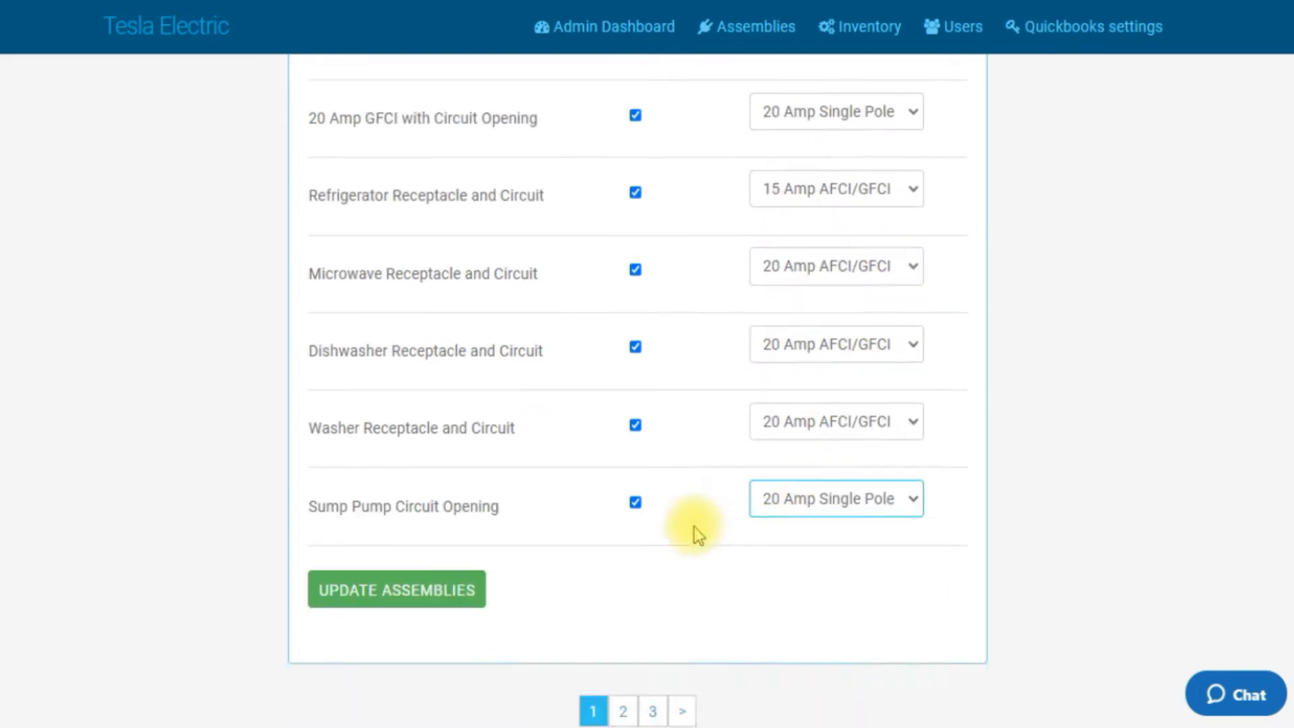
scroll(657, 414, "up", 6)
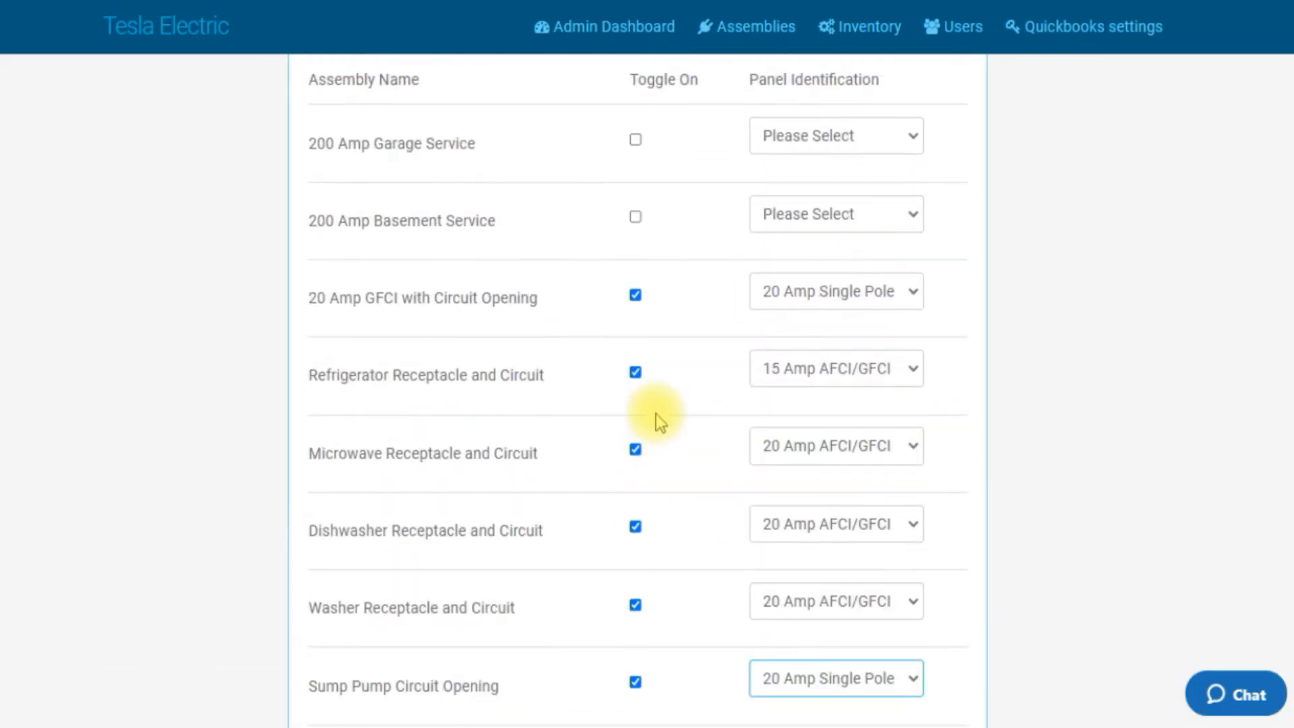
scroll(656, 414, "down", 3)
scroll(657, 414, "down", 4)
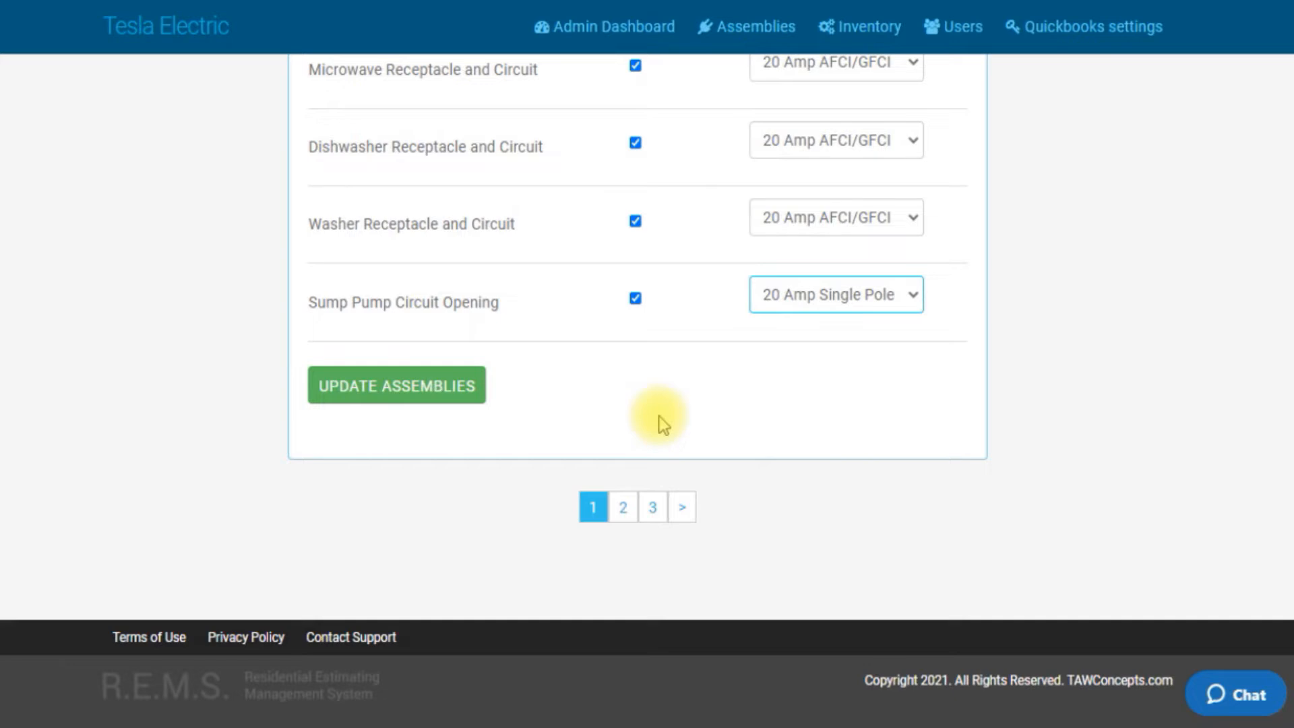
scroll(656, 414, "up", 2)
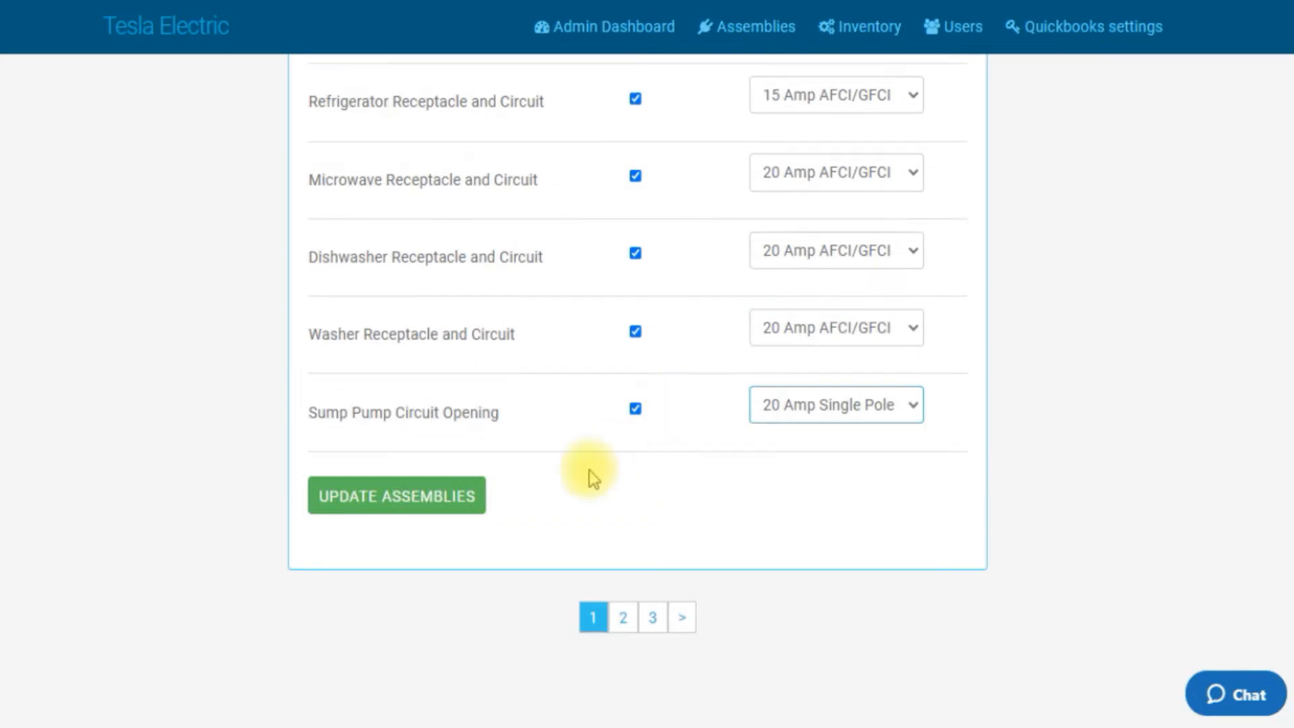
left_click(431, 499)
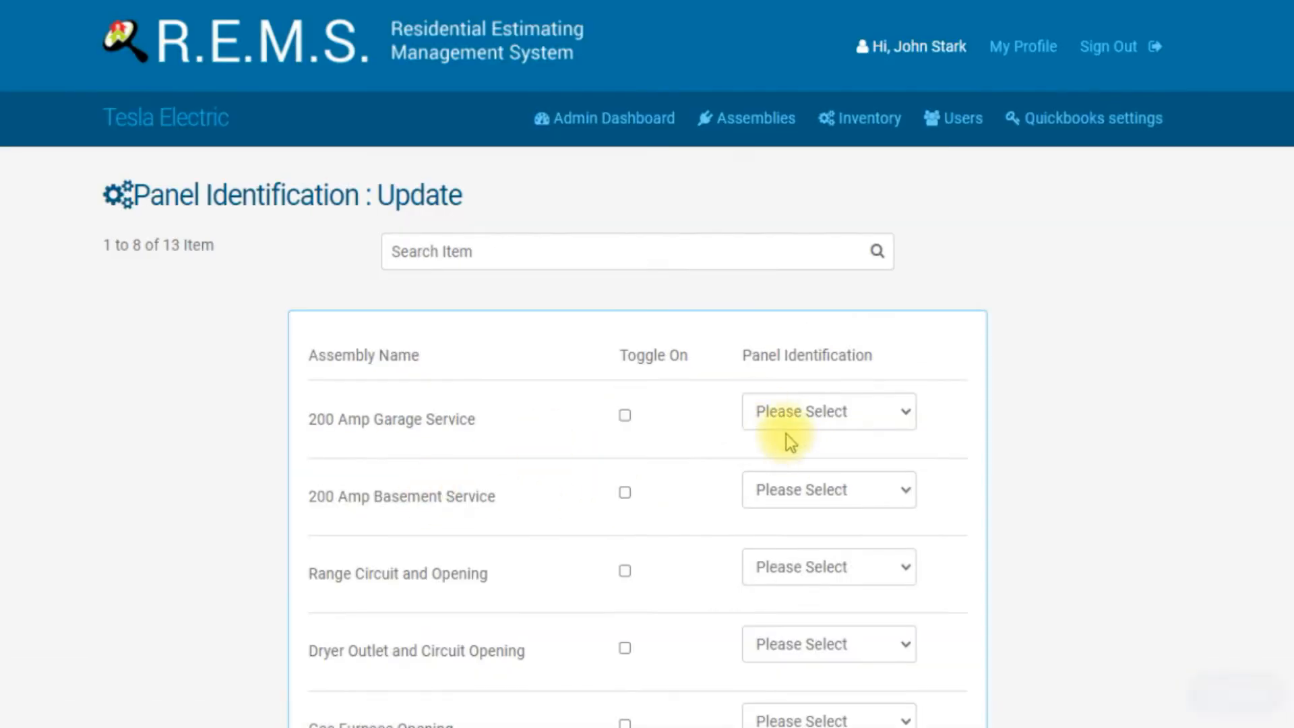
Step: Toggle on Range Circuit and Opening and set its panel identification to 40 Amp 2 Pull
scroll(762, 420, "down", 4)
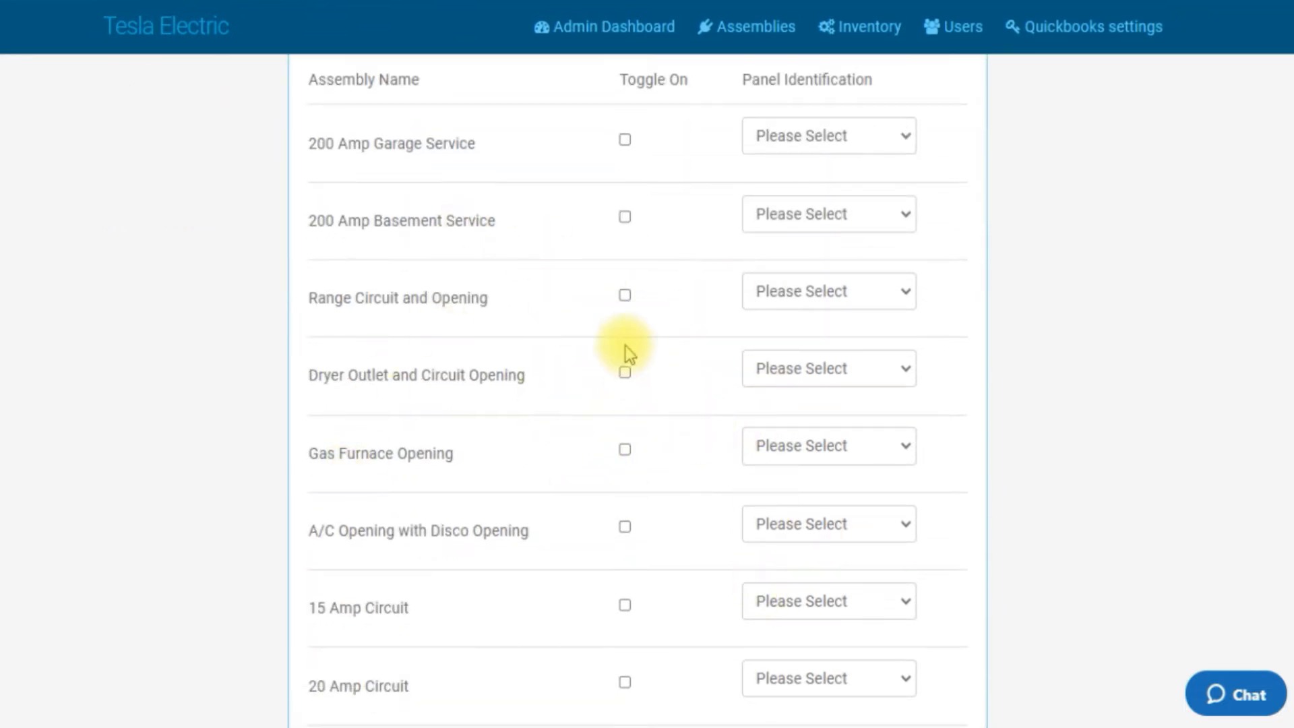
left_click(625, 298)
left_click(910, 297)
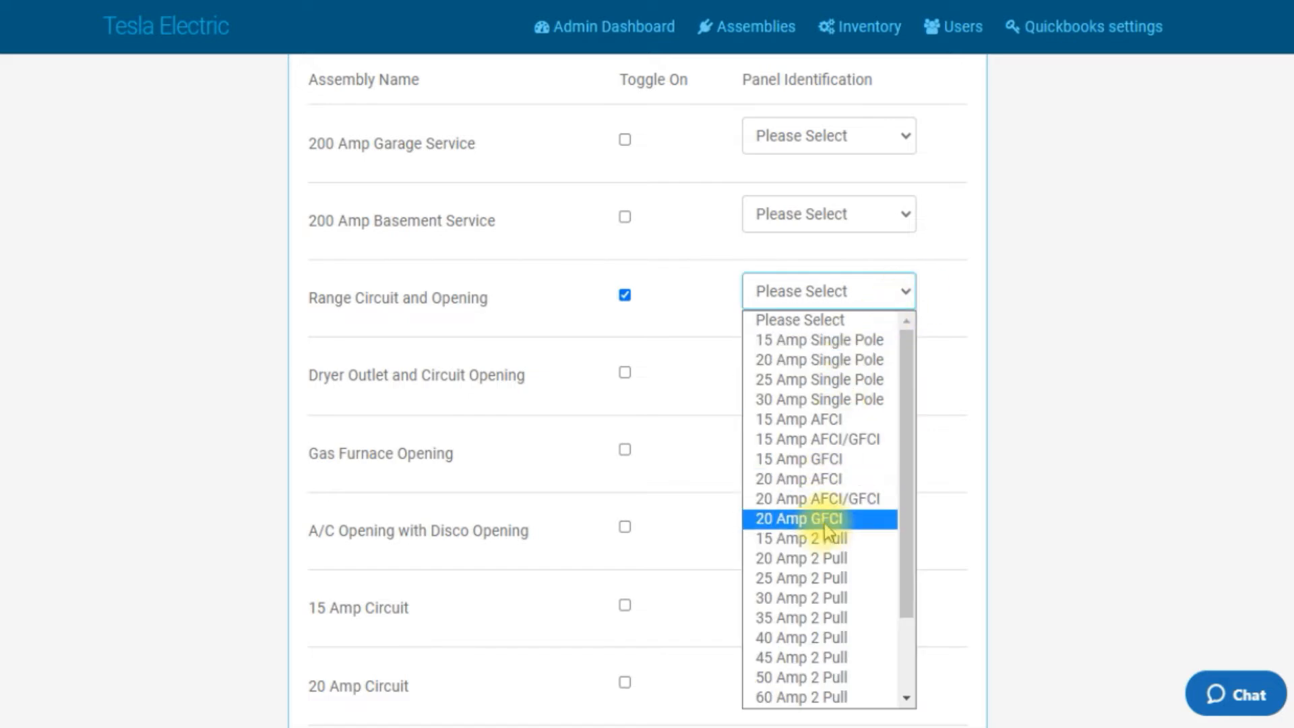
scroll(829, 533, "down", 2)
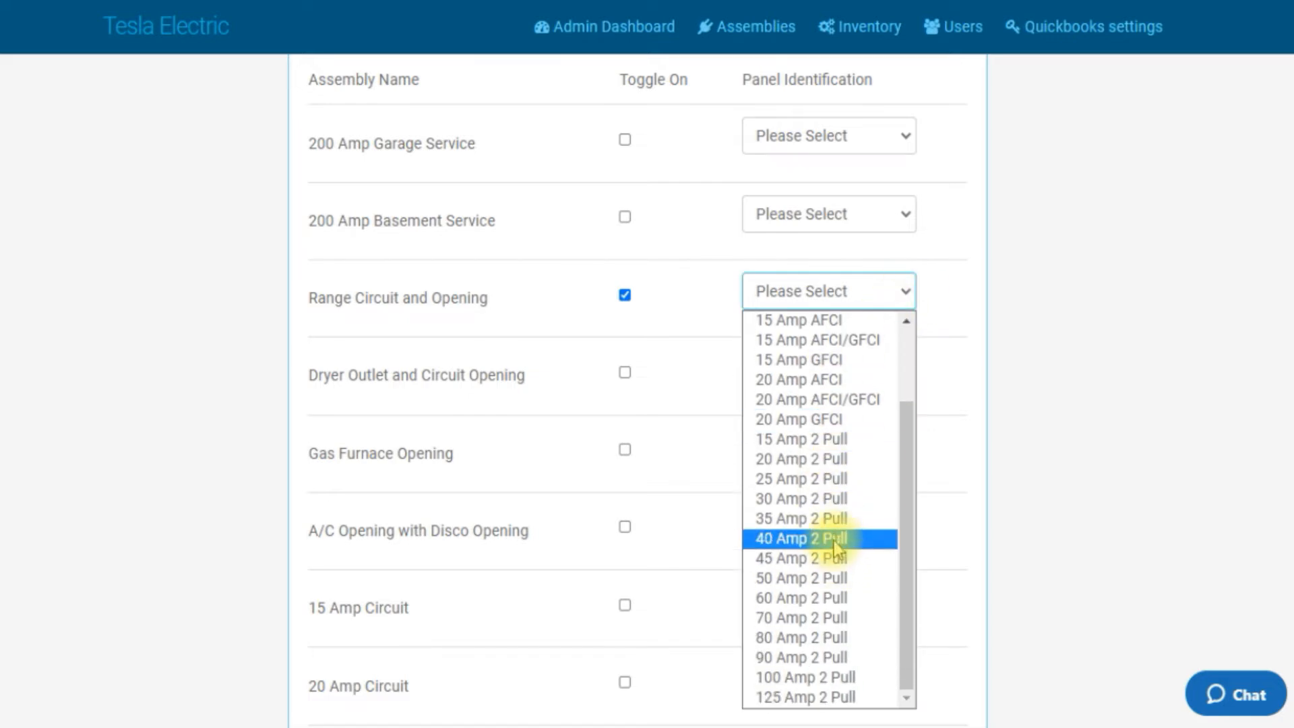
left_click(836, 540)
Step: Toggle on Dryer Outlet and Circuit Opening and set its panel identification to 30 Amp 2 Pull
left_click(624, 374)
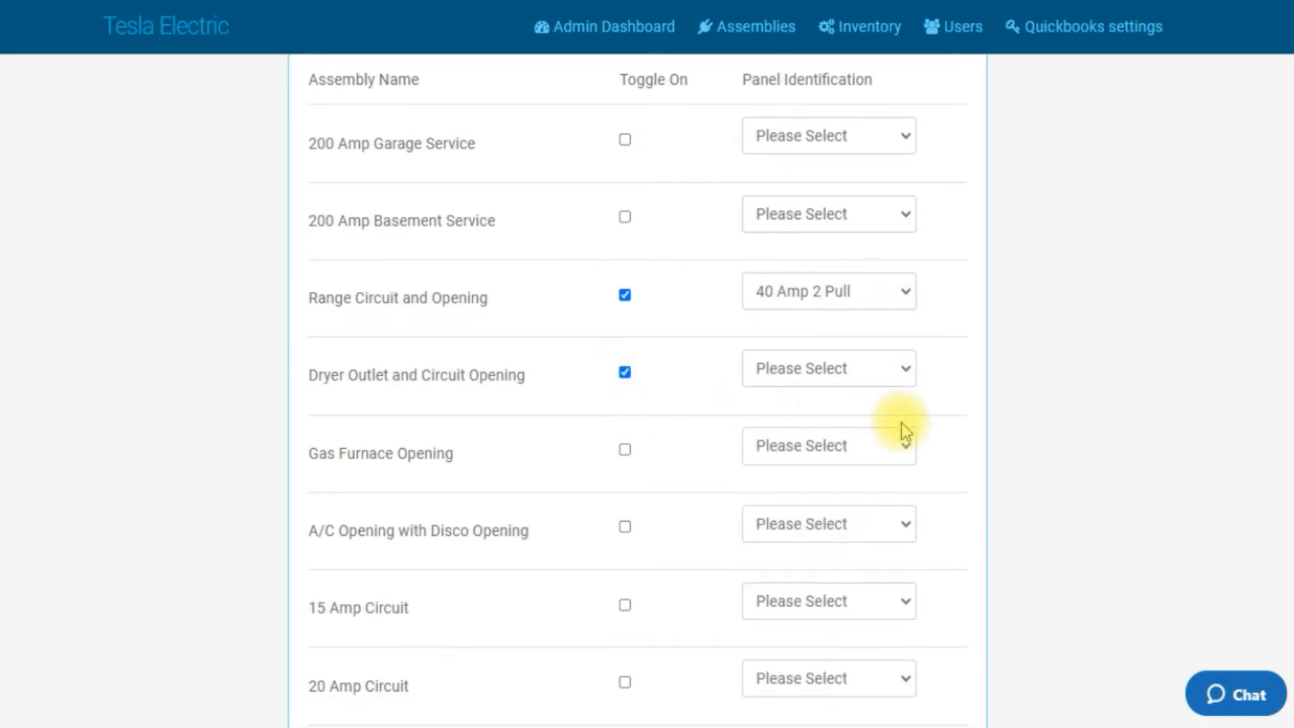
left_click(906, 378)
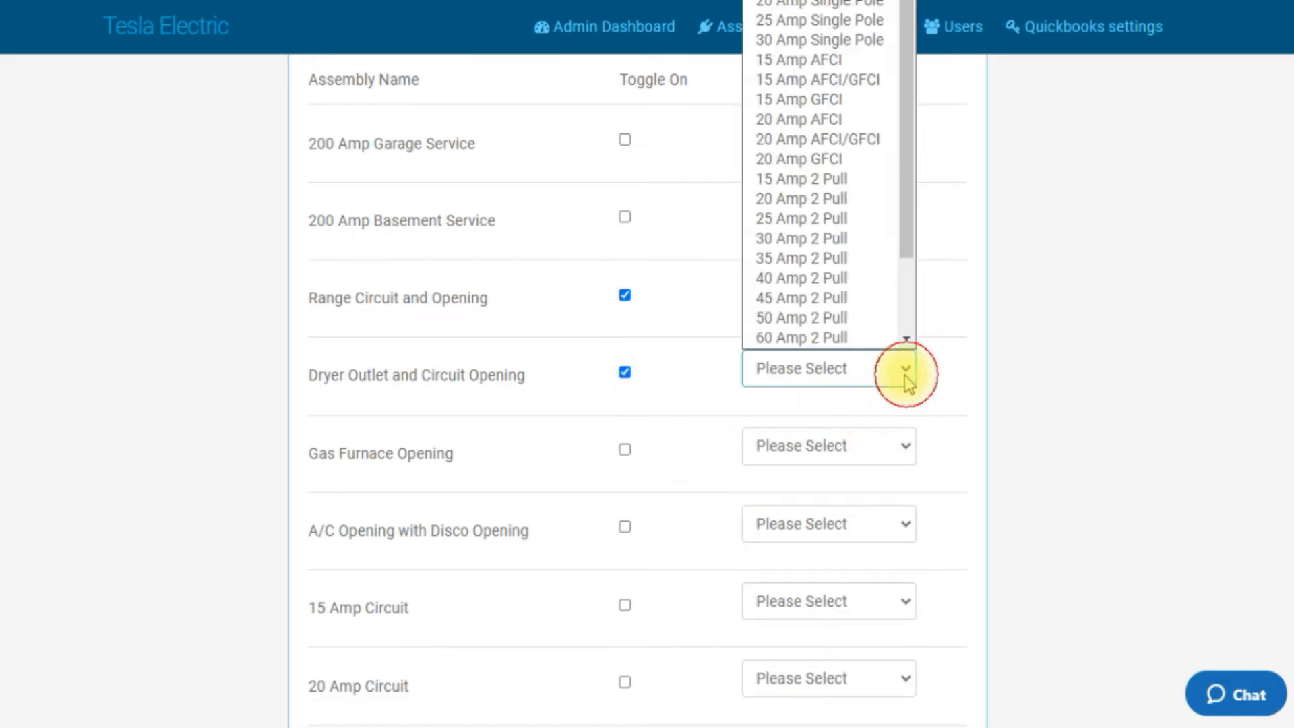
left_click(817, 240)
Step: Toggle on Gas Furnace Opening and set its panel identification to 15 Amp Single Pole
left_click(627, 449)
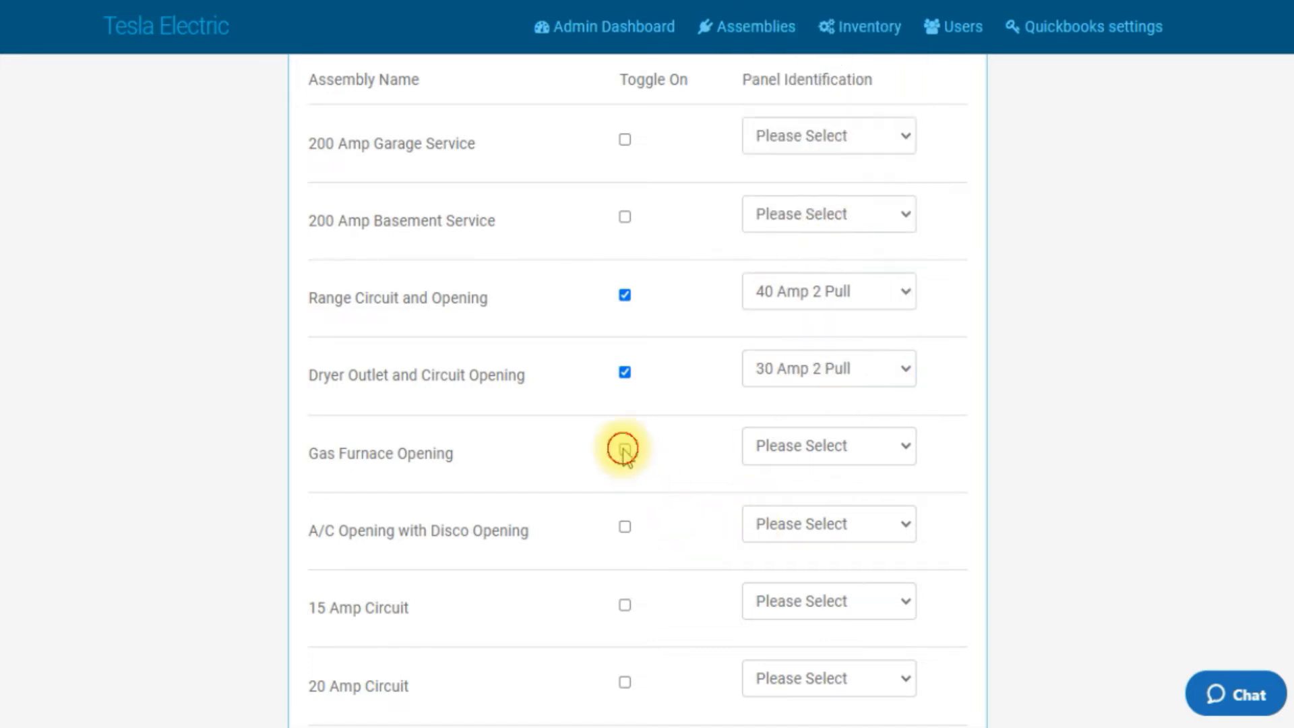
left_click(908, 450)
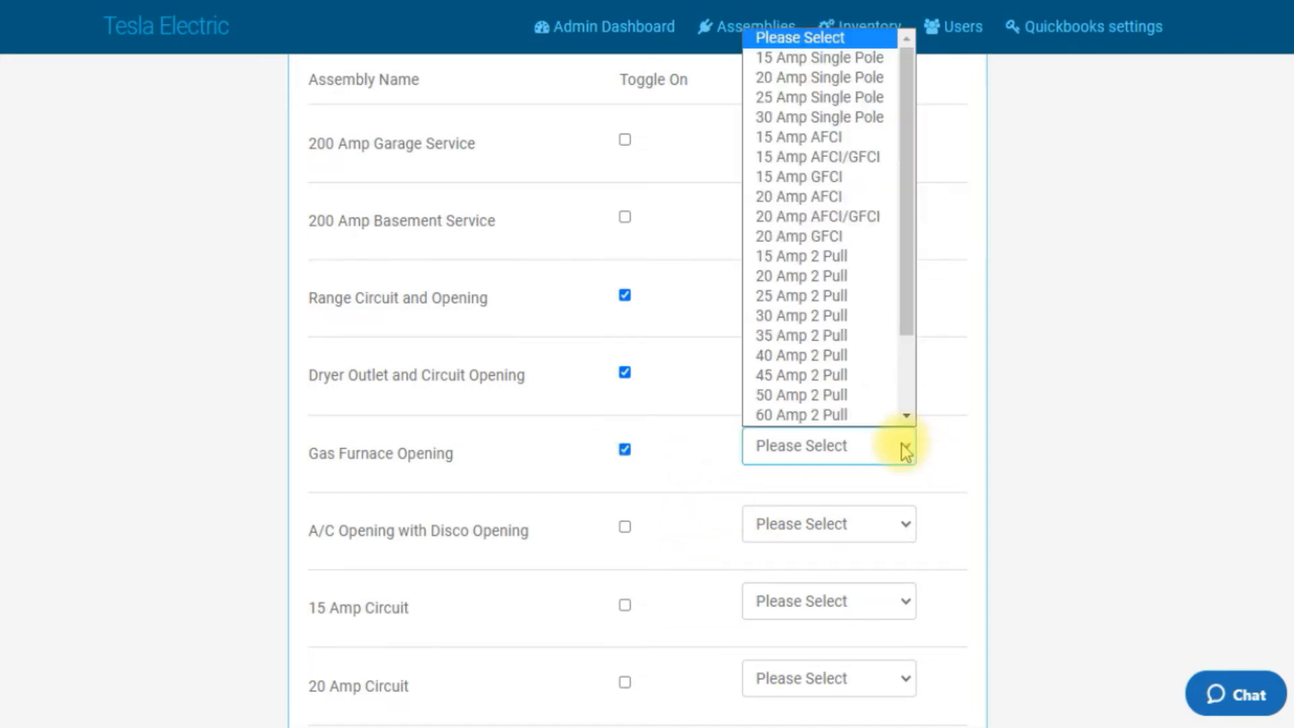
scroll(853, 347, "down", 1)
scroll(826, 115, "up", 1)
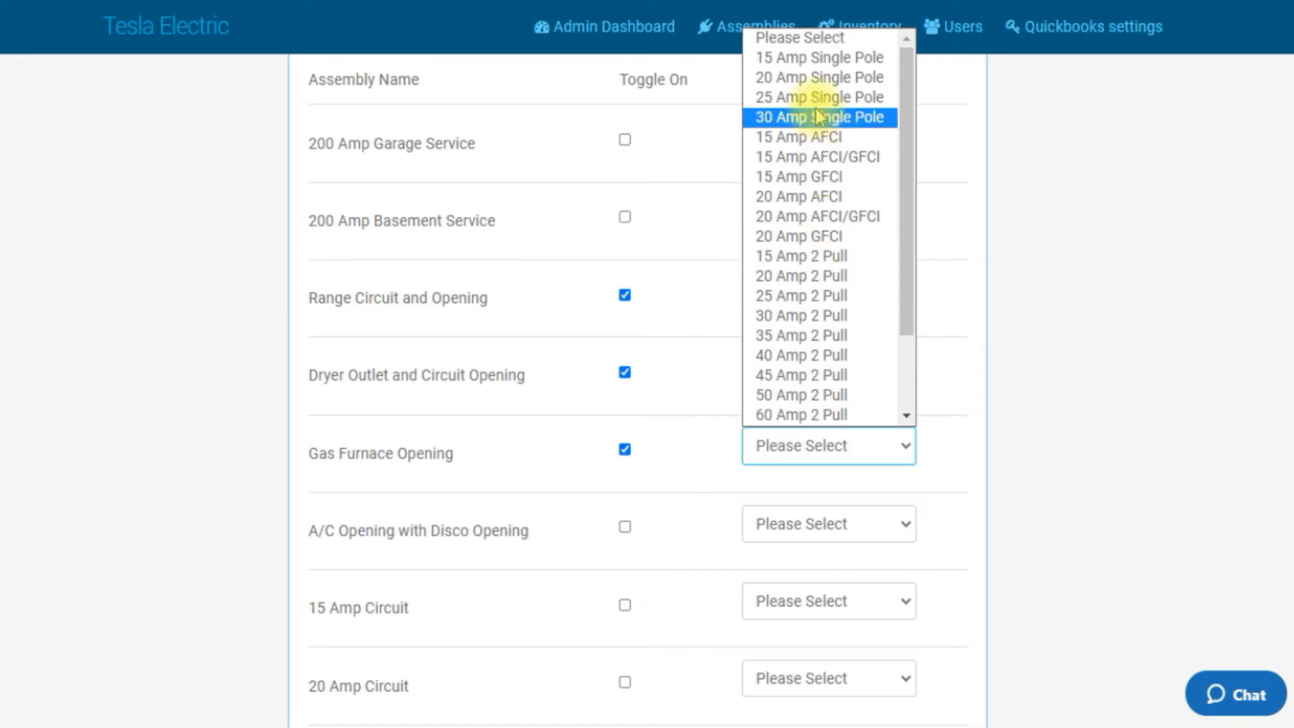
left_click(809, 57)
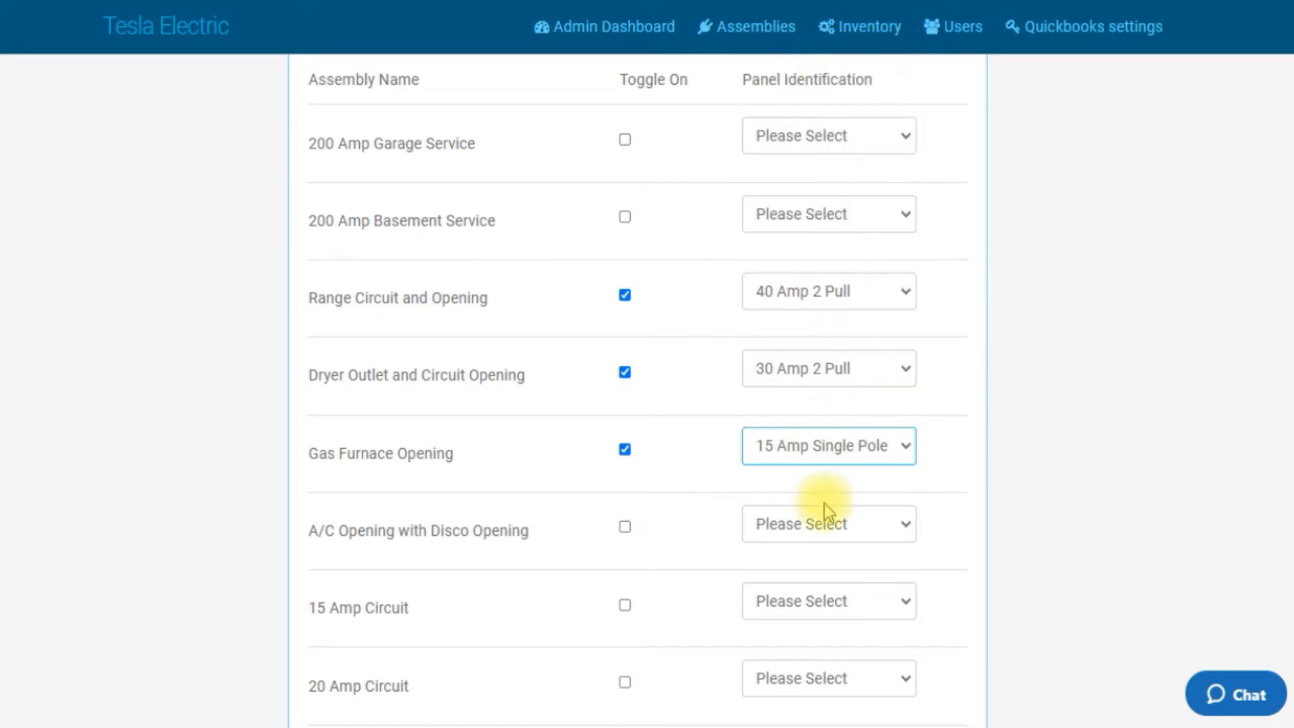
Step: Toggle on A/C Opening with Disco Opening and set its panel identification to 25 Amp 2 Pull
left_click(625, 527)
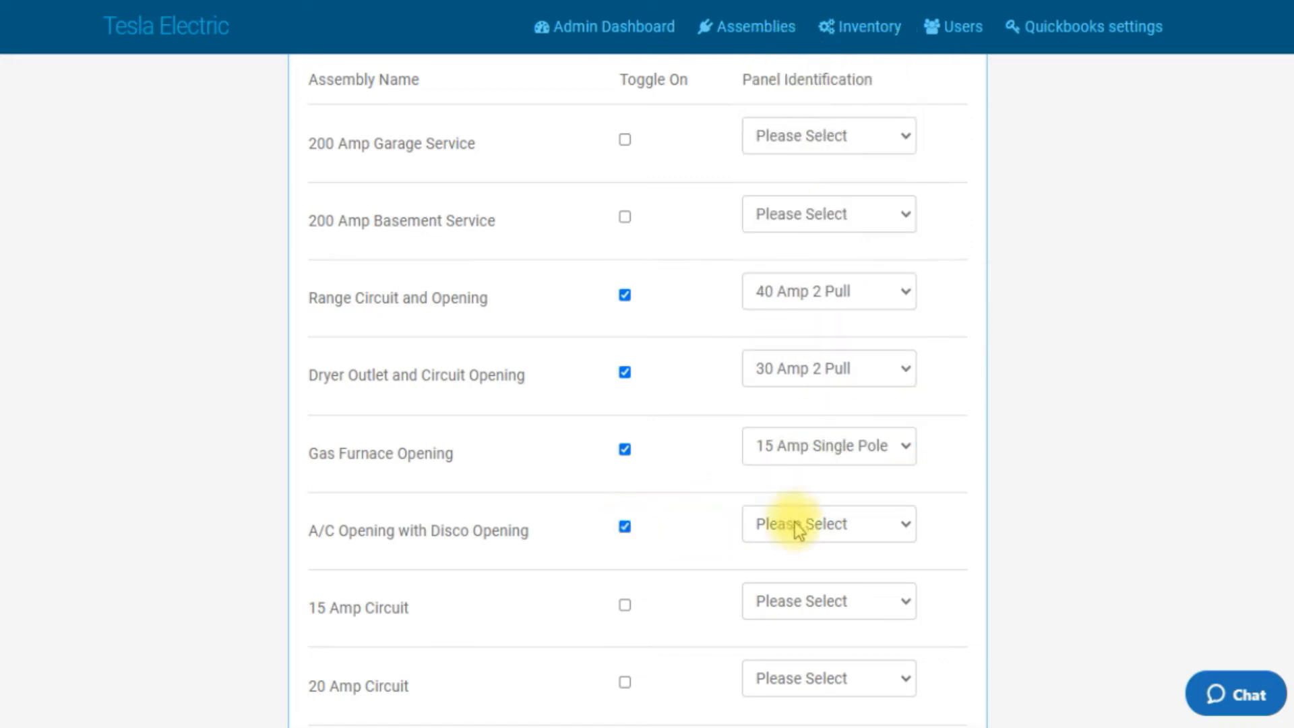
left_click(910, 533)
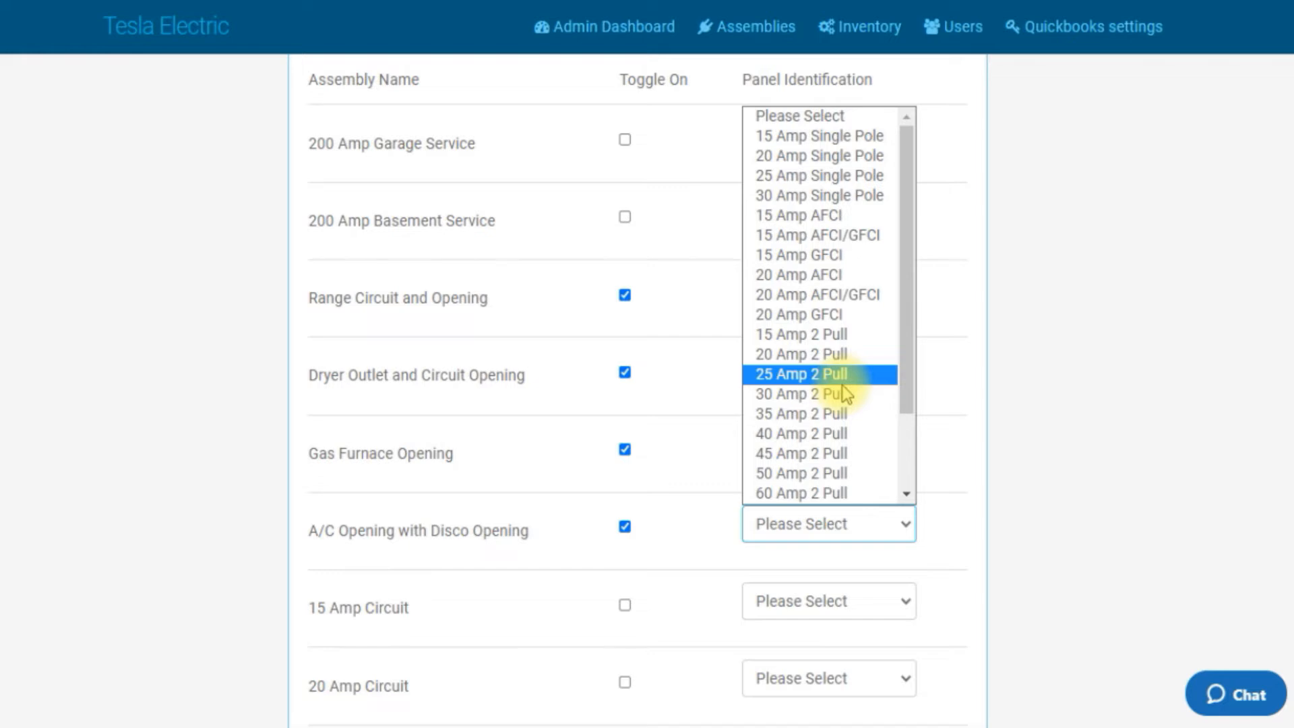
left_click(823, 374)
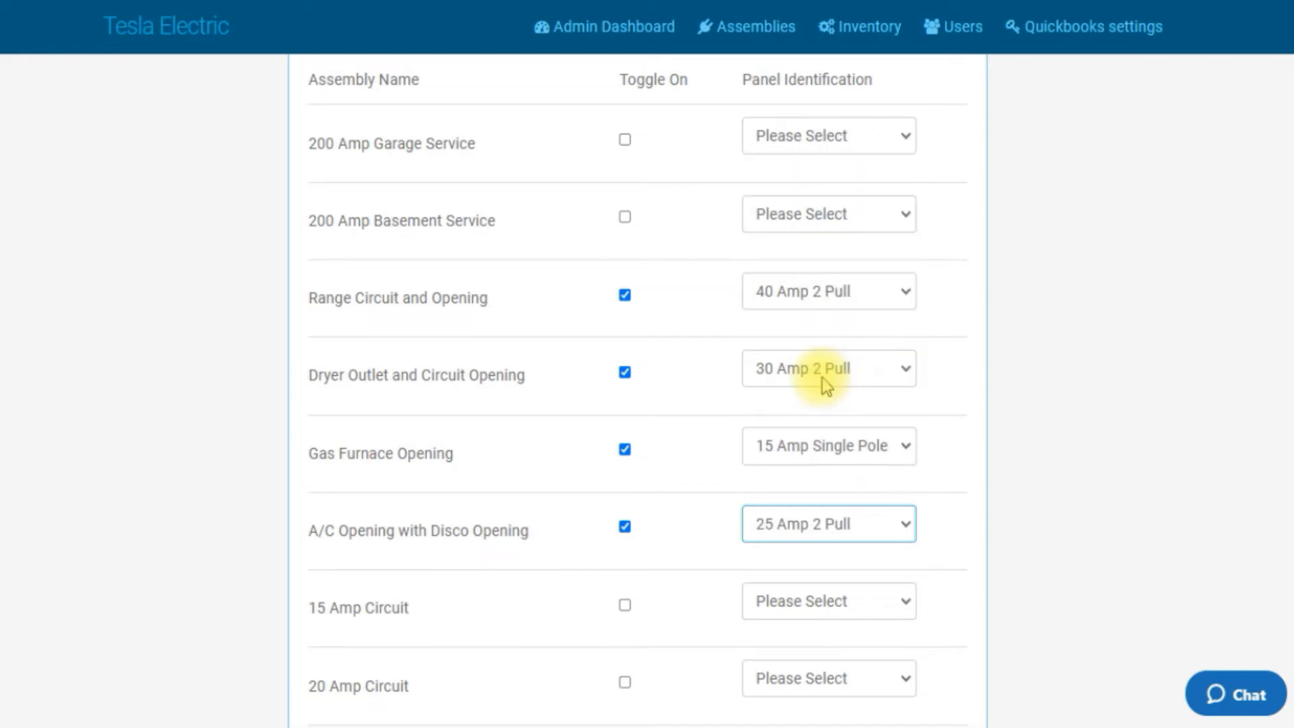
scroll(826, 404, "down", 3)
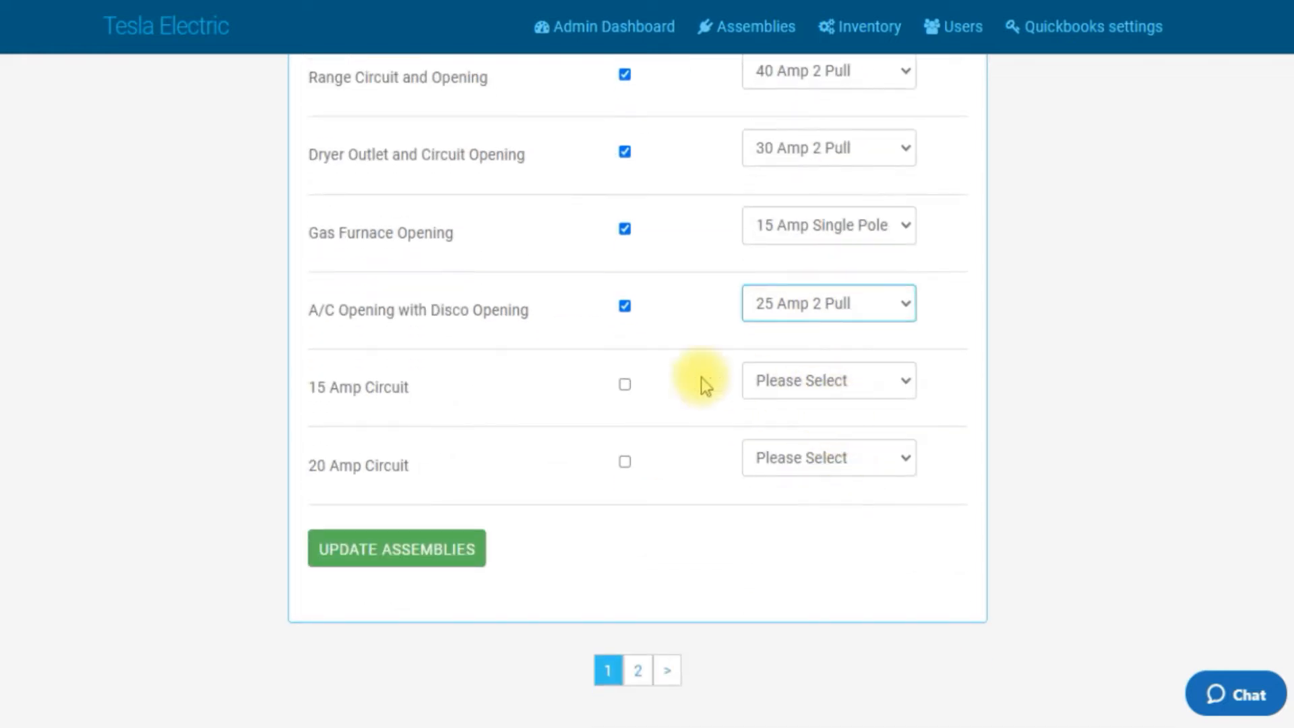
left_click(623, 385)
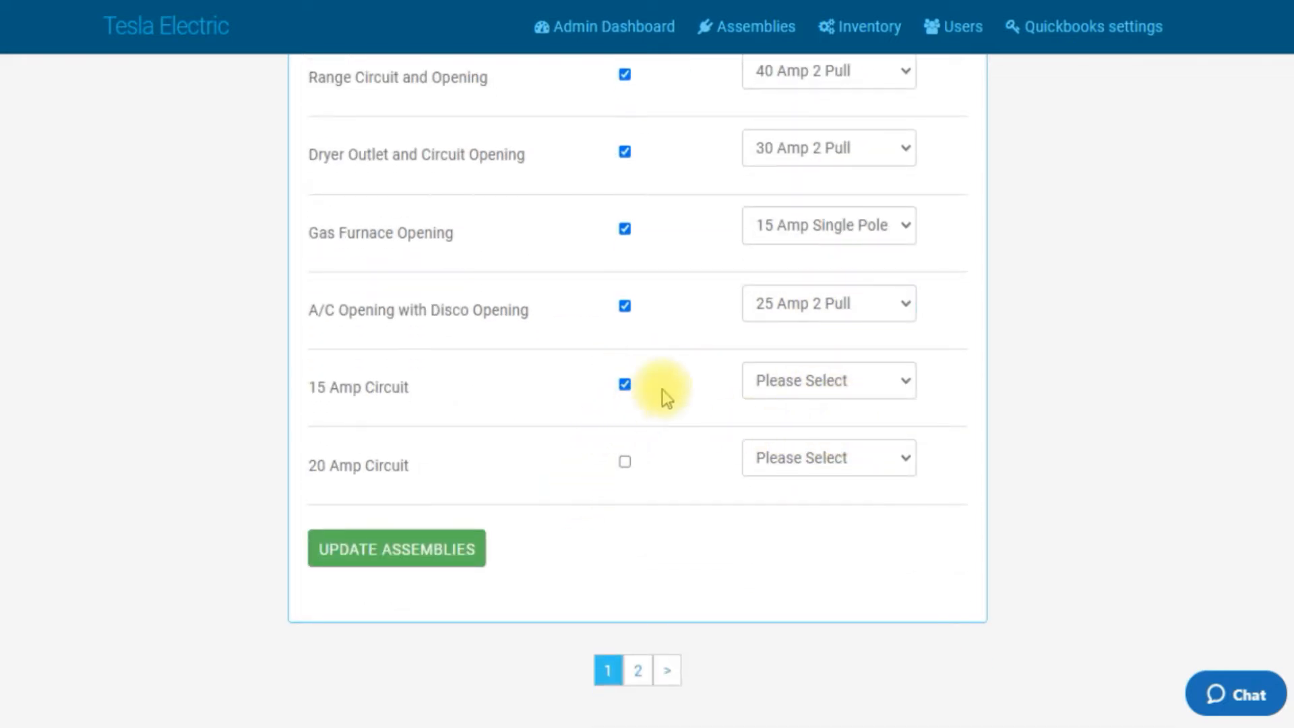
left_click(625, 385)
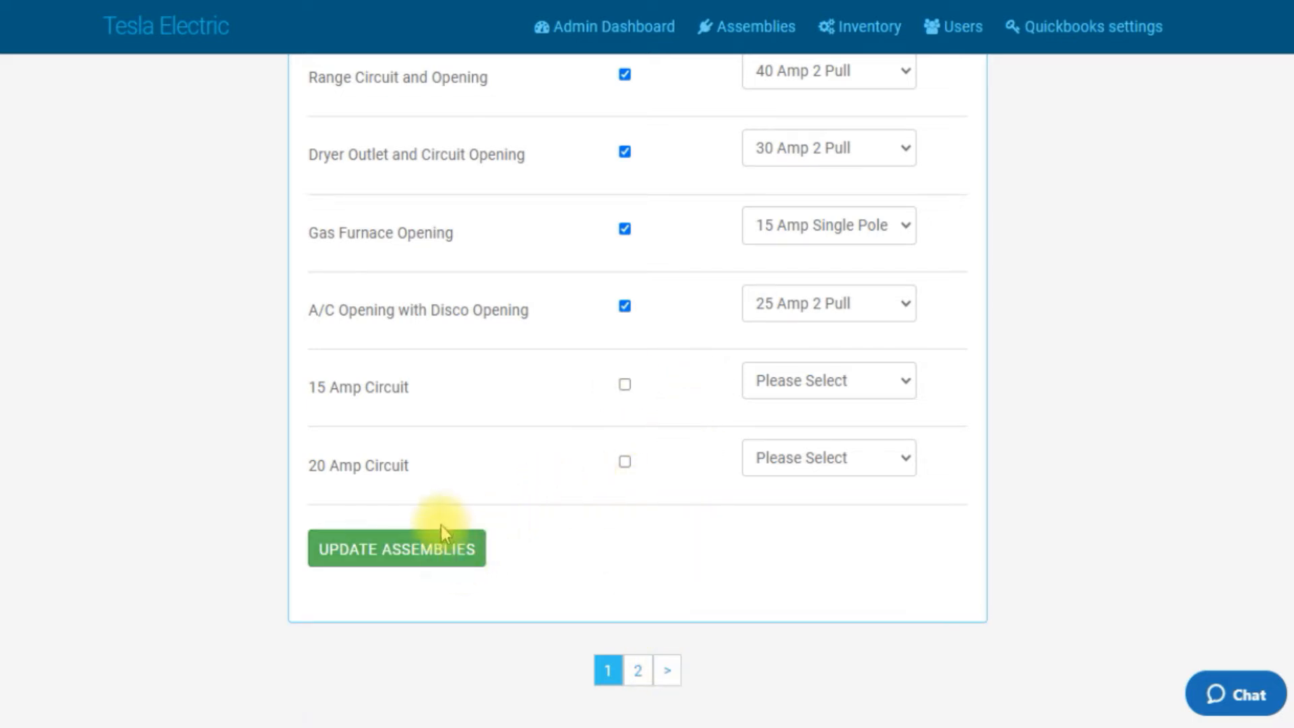
Step: Save this page's assembly panel identifications with Update Assemblies
left_click(437, 549)
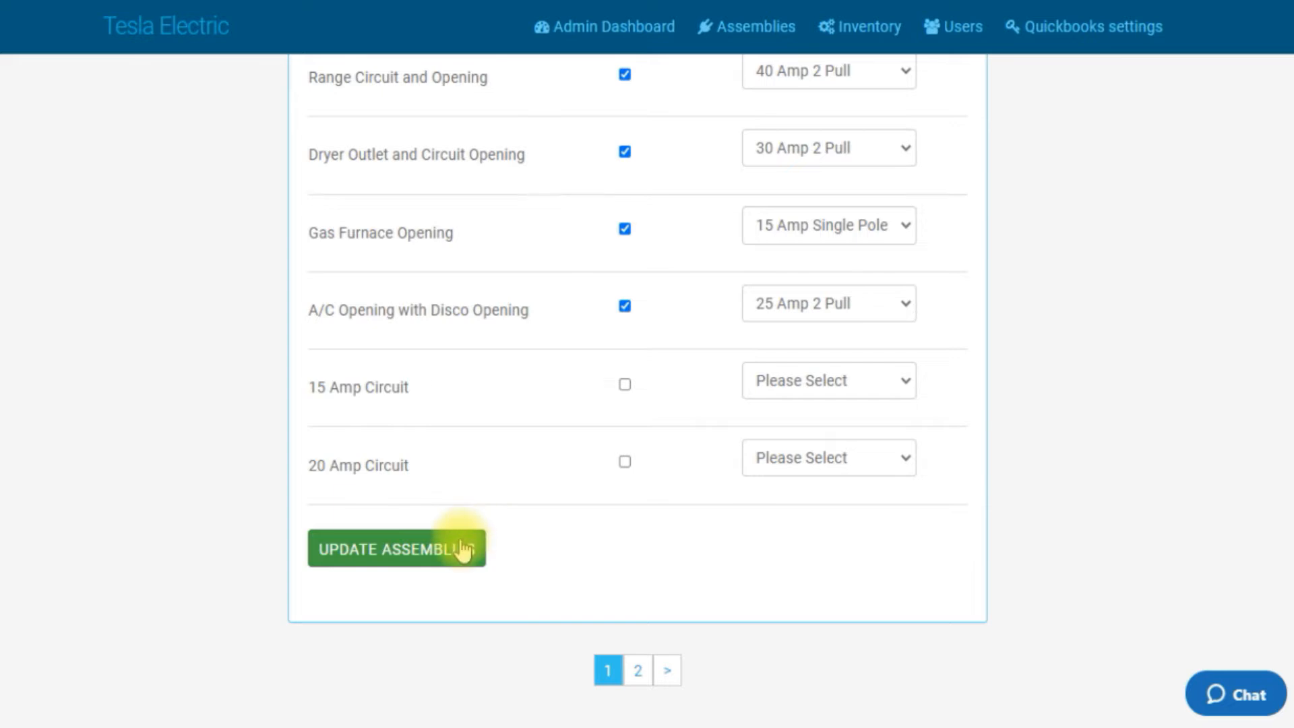
left_click(464, 549)
scroll(513, 512, "down", 5)
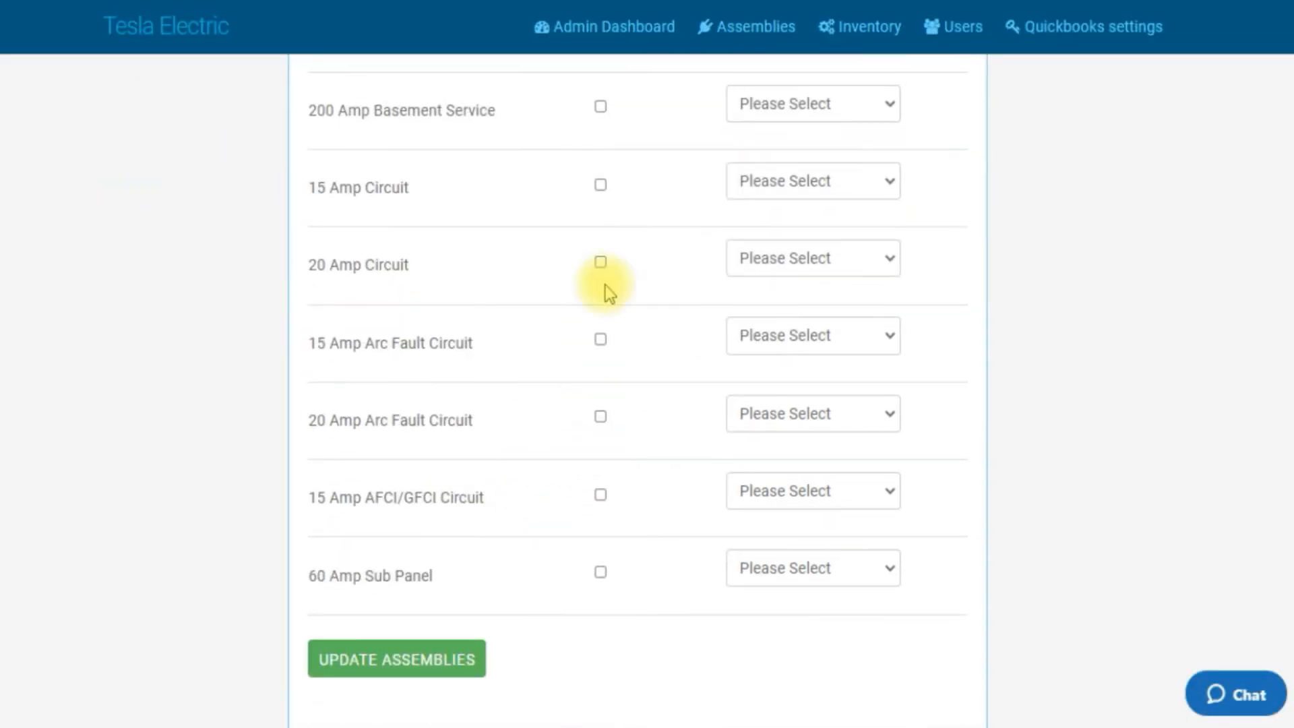
Step: Toggle on 15 Amp Arc Fault Circuit and set its panel identification to 15 Amp AFCI
left_click(601, 339)
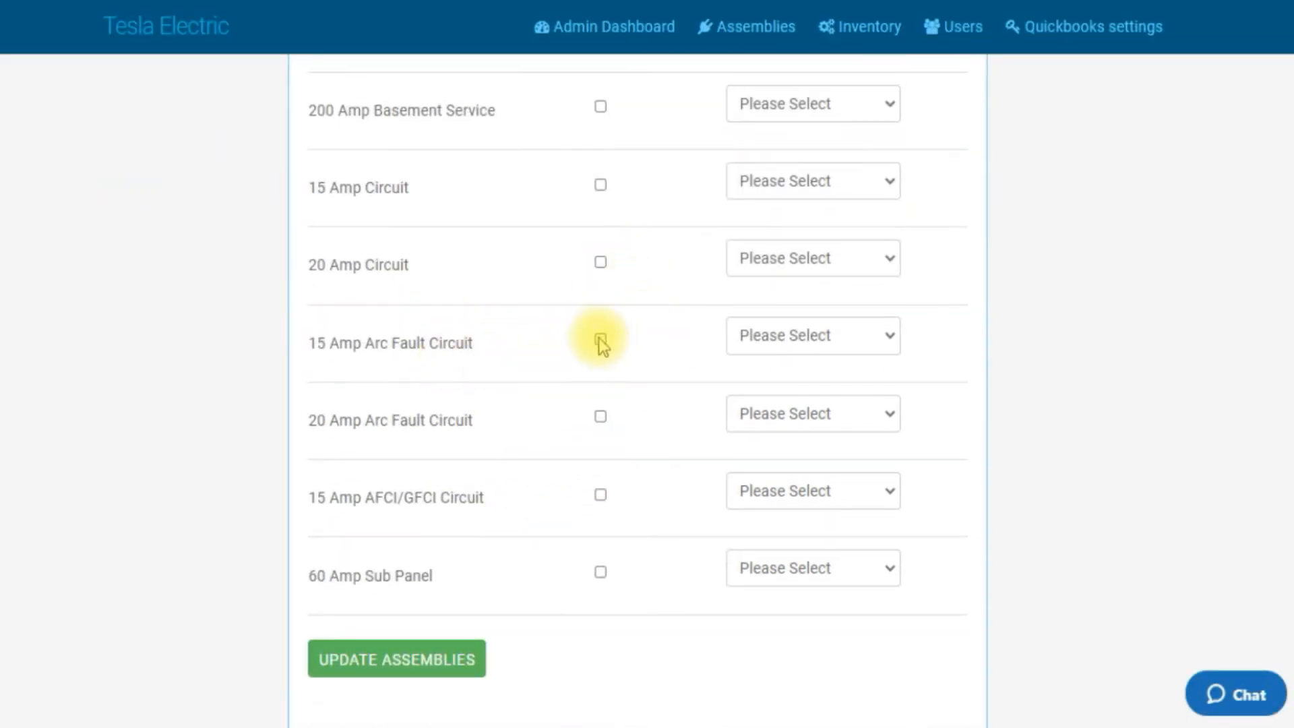
left_click(890, 336)
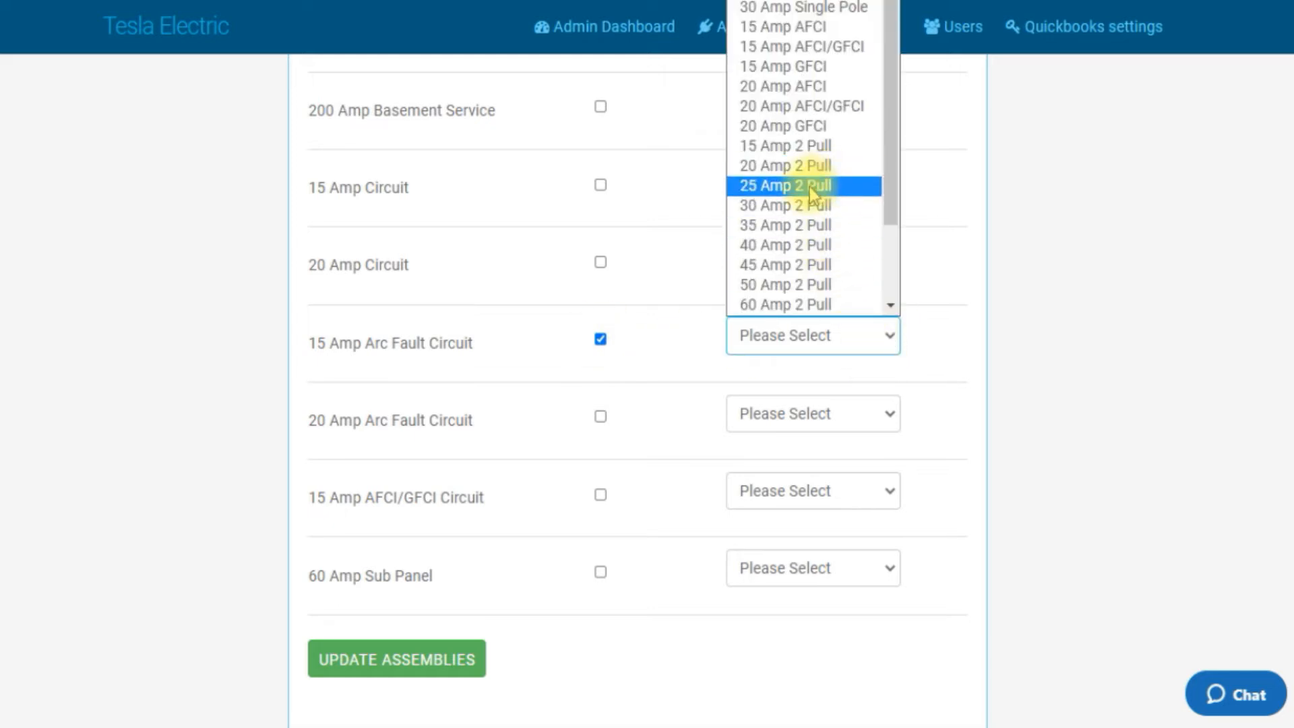
left_click(803, 27)
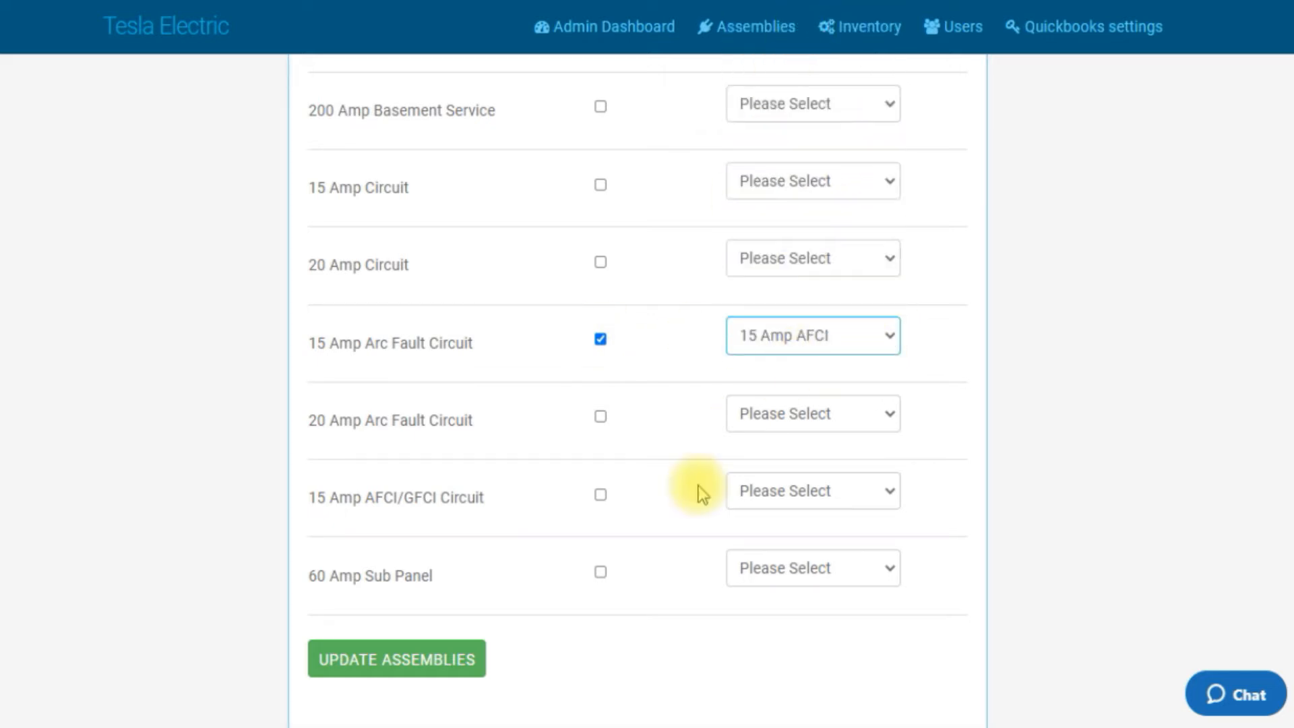
Step: Toggle on 20 Amp Arc Fault Circuit and set its panel identification to 20 Amp AFCI
left_click(599, 420)
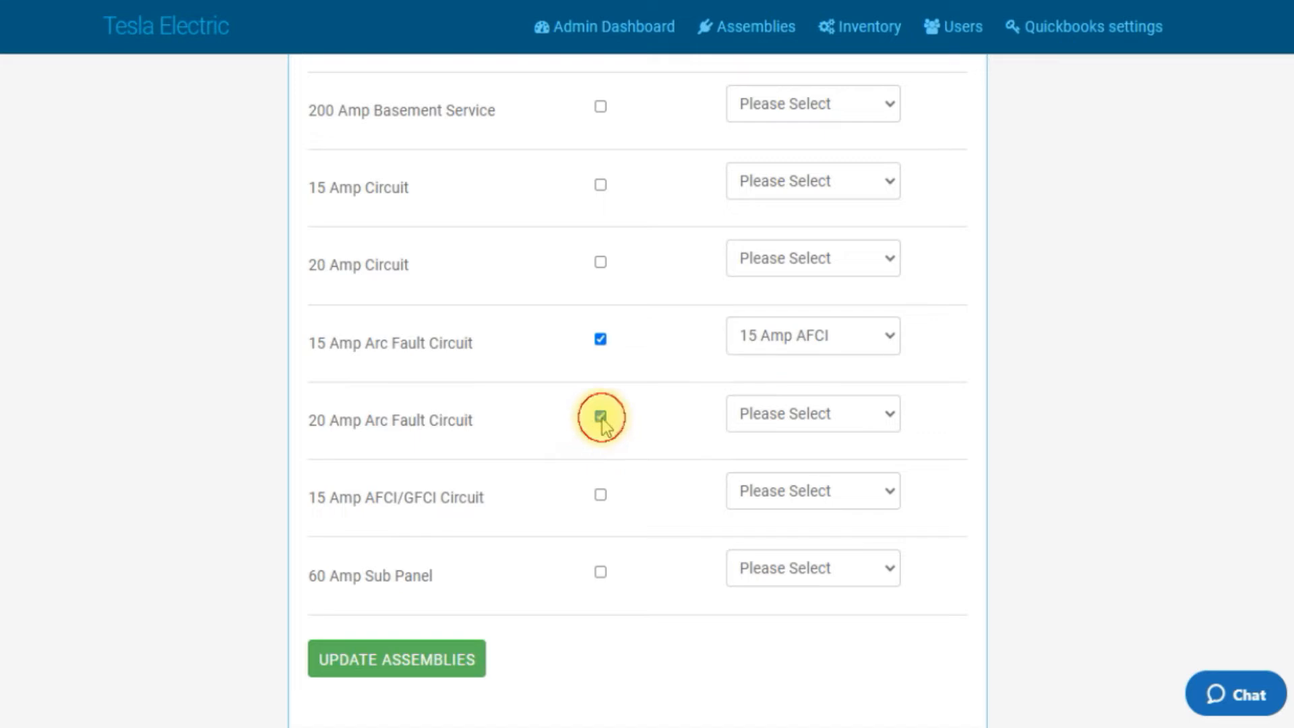
left_click(889, 413)
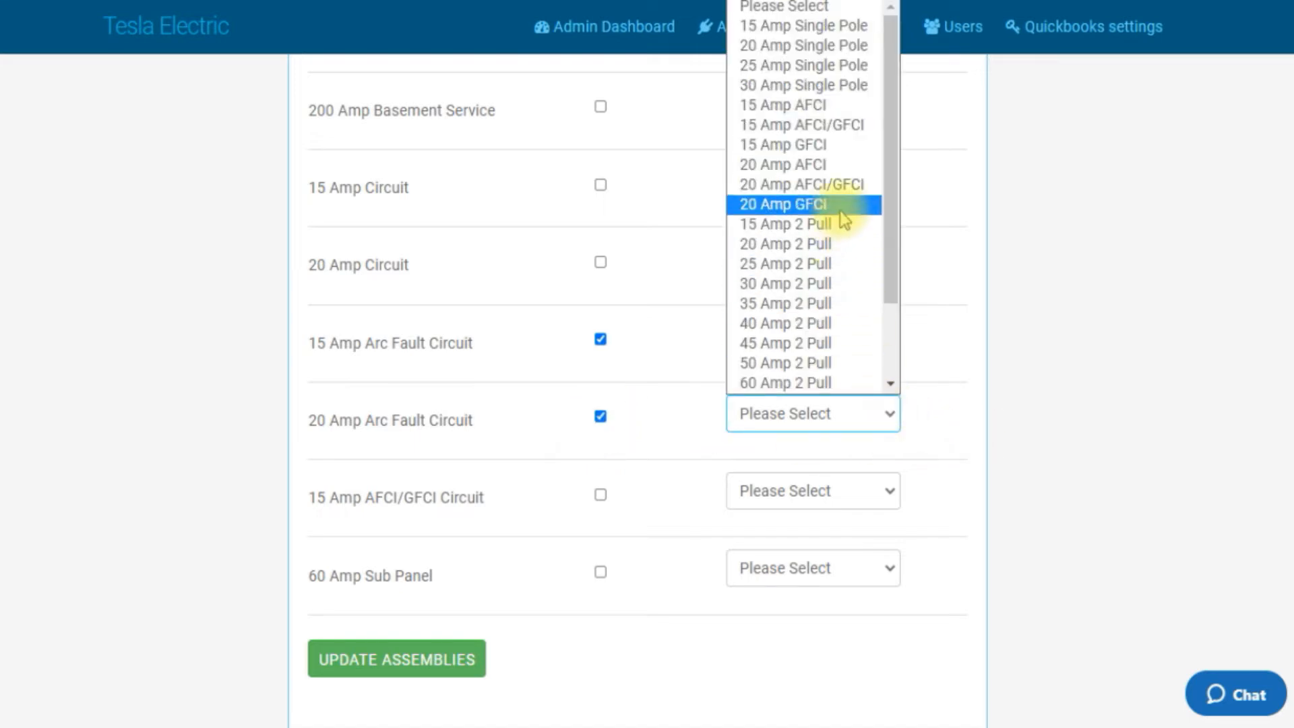
left_click(814, 177)
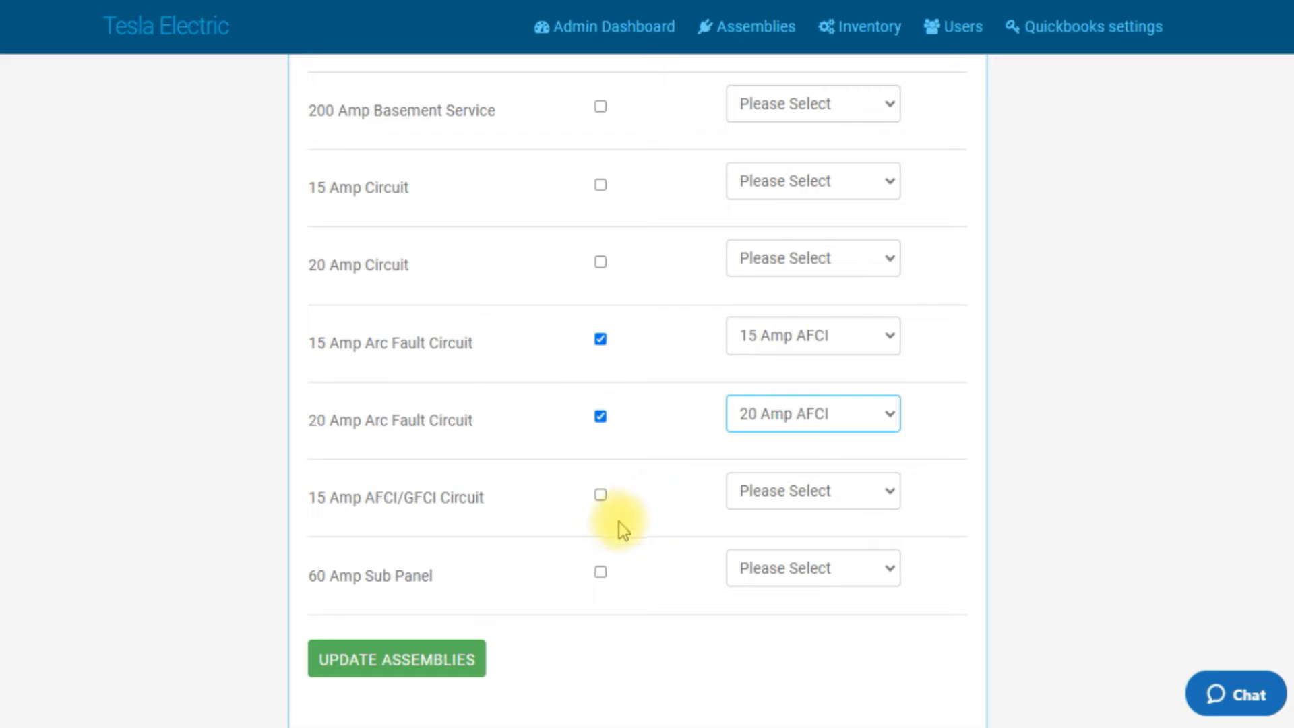
Step: Toggle on 15 Amp AFCI/GFCI Circuit and set its panel identification to 15 Amp AFCI/GFCI
left_click(601, 496)
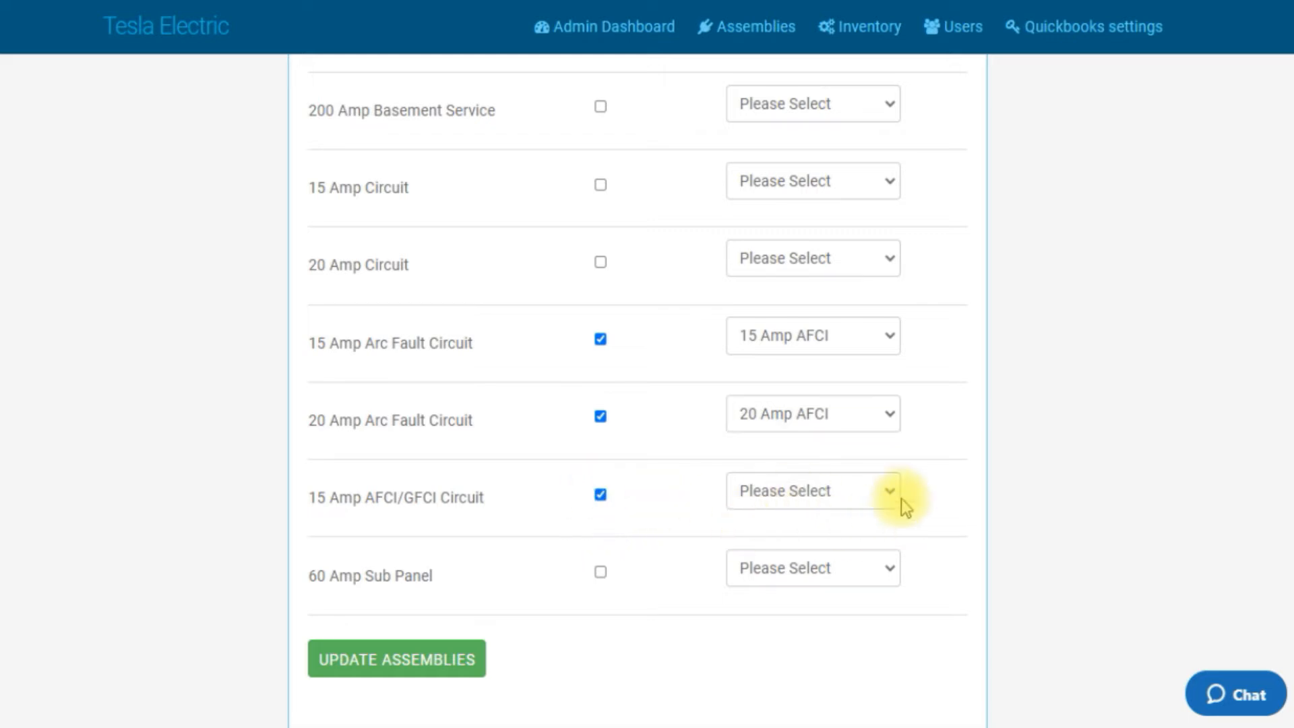
left_click(883, 492)
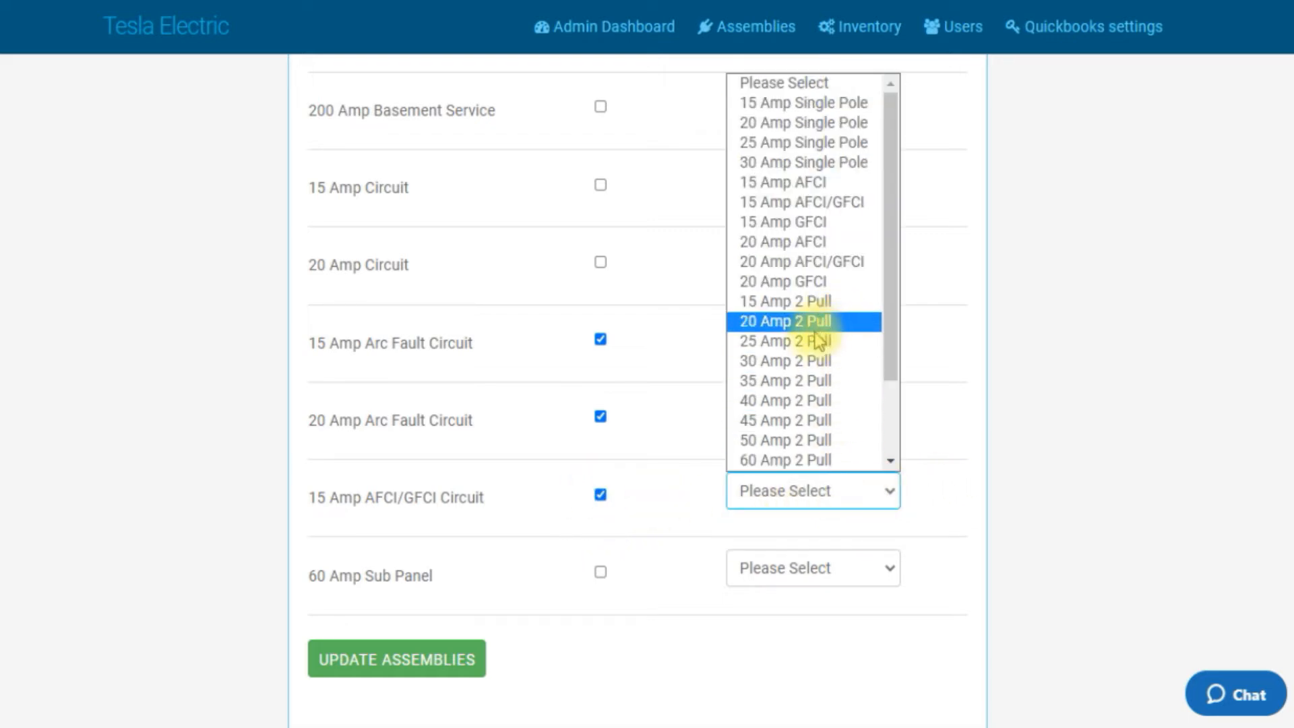
left_click(808, 205)
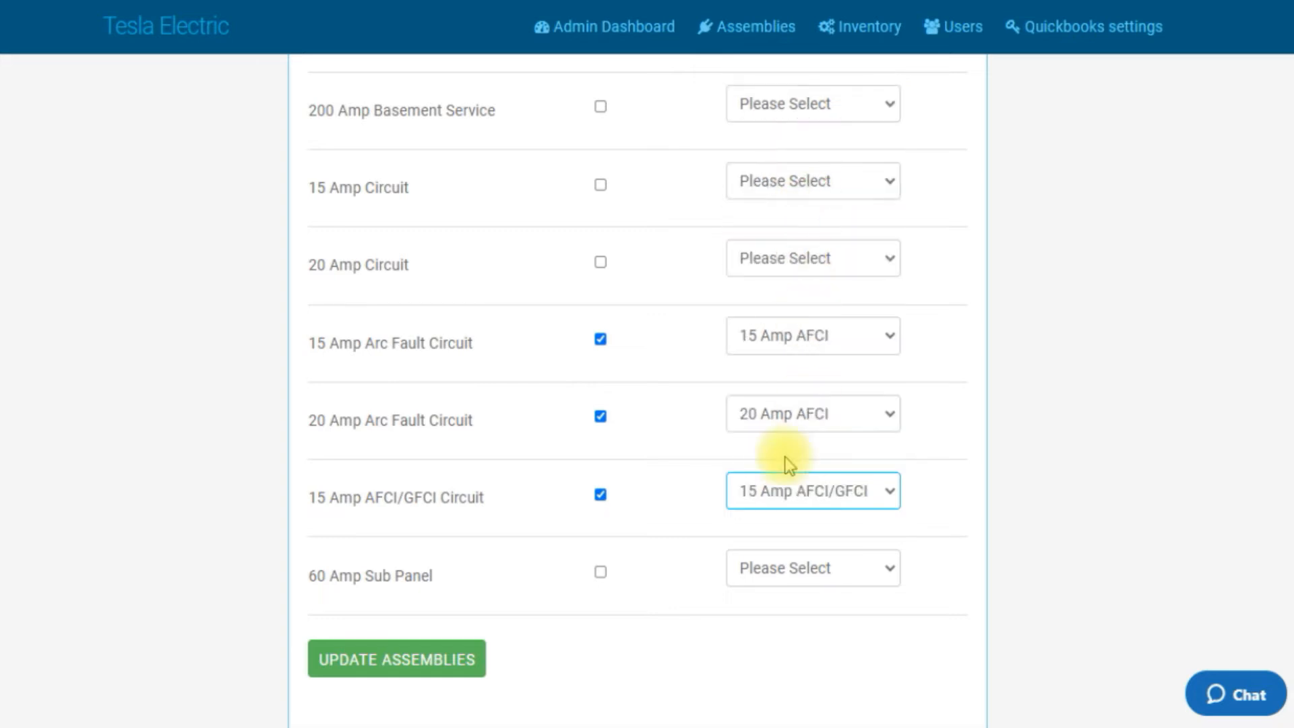
Step: Toggle on 60 Amp Sub Panel, set its panel identification to 60 Amp 2 Pull, and save with Update Assemblies
scroll(706, 537, "down", 3)
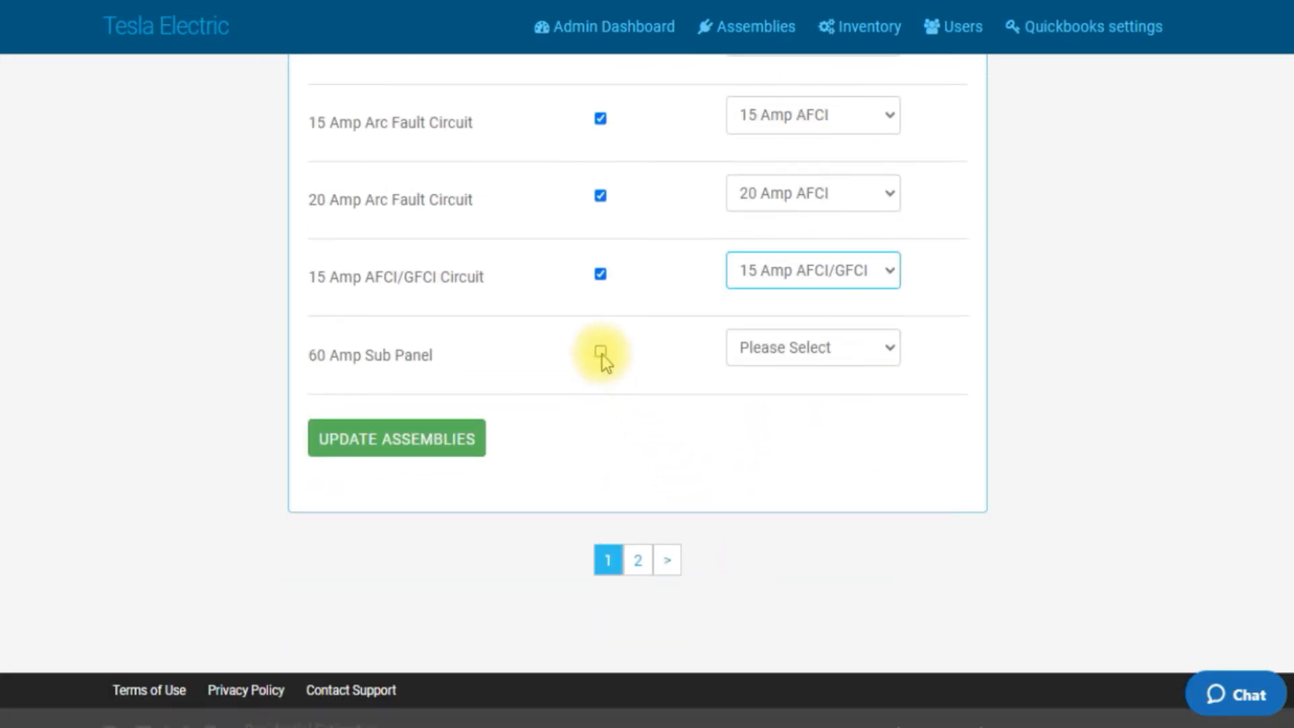
left_click(600, 352)
left_click(890, 358)
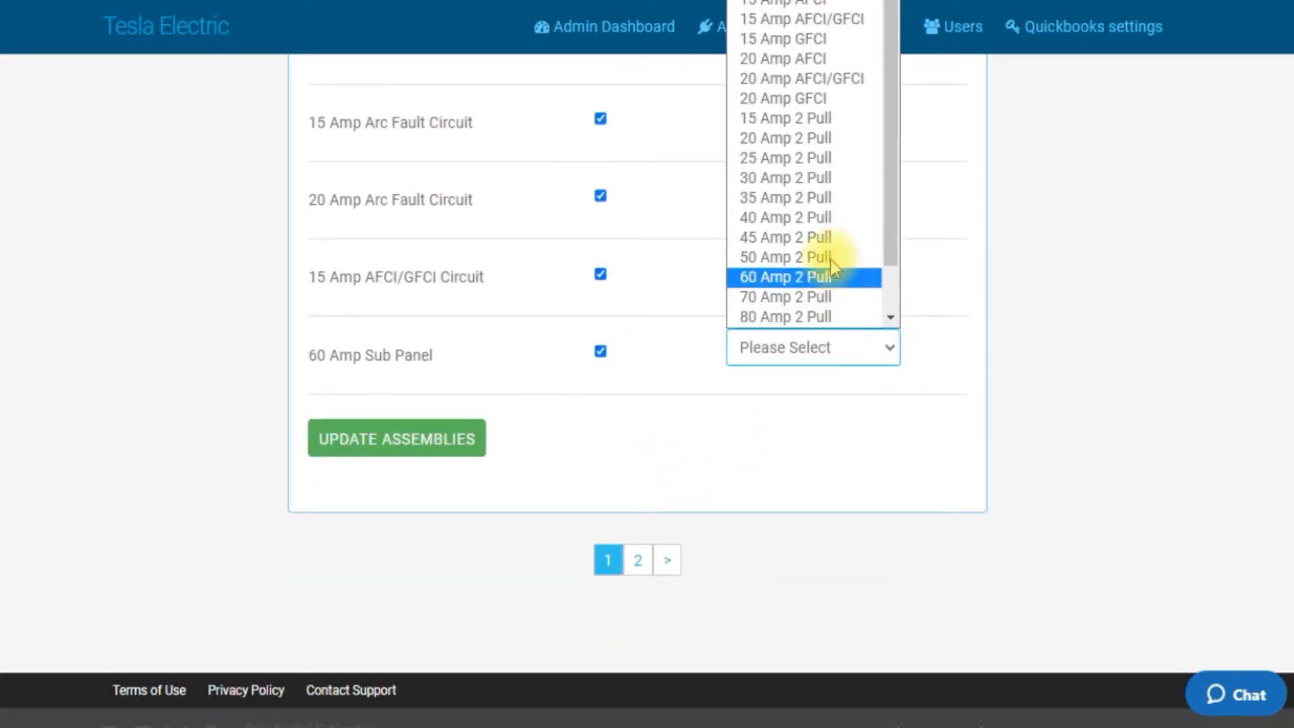
left_click(800, 277)
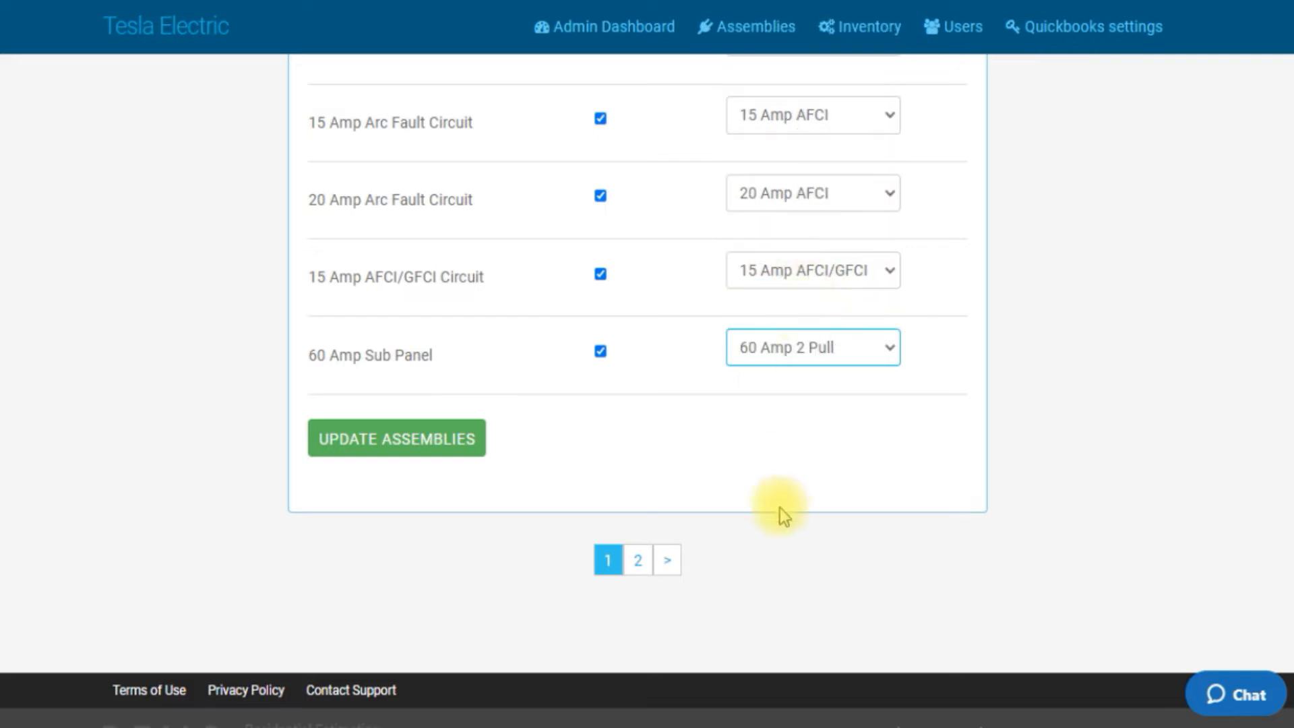
left_click(430, 449)
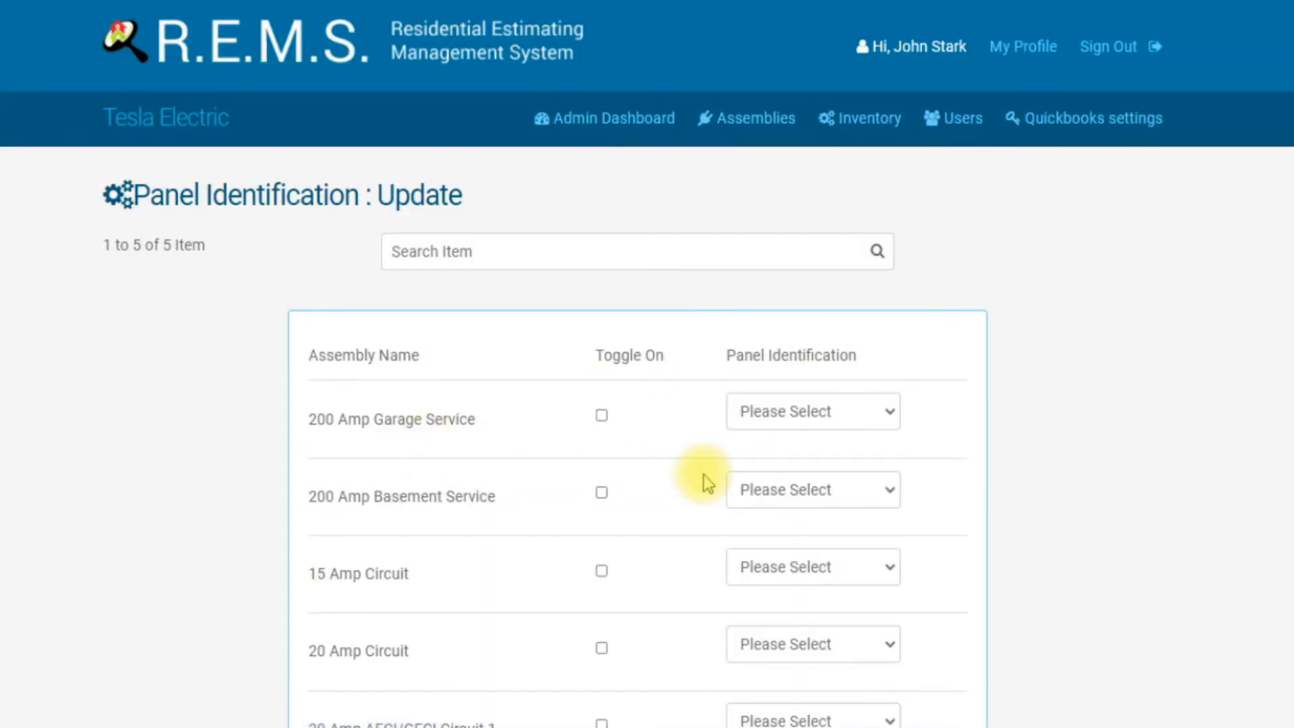
Step: Toggle on 20 Amp AFCI/GFCI Circuit 1, set it to 20 Amp AFCI/GFCI, and save with Update Assemblies
scroll(703, 475, "down", 5)
scroll(704, 476, "up", 3)
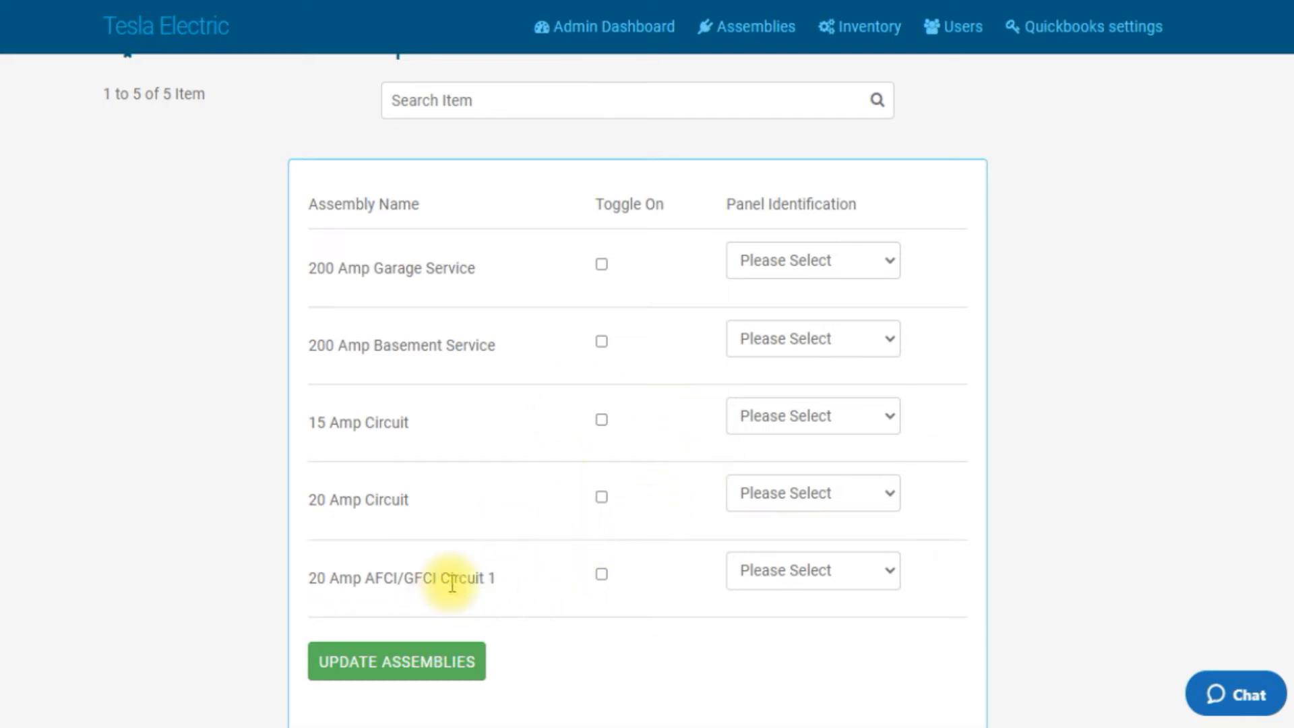
left_click(600, 573)
left_click(890, 572)
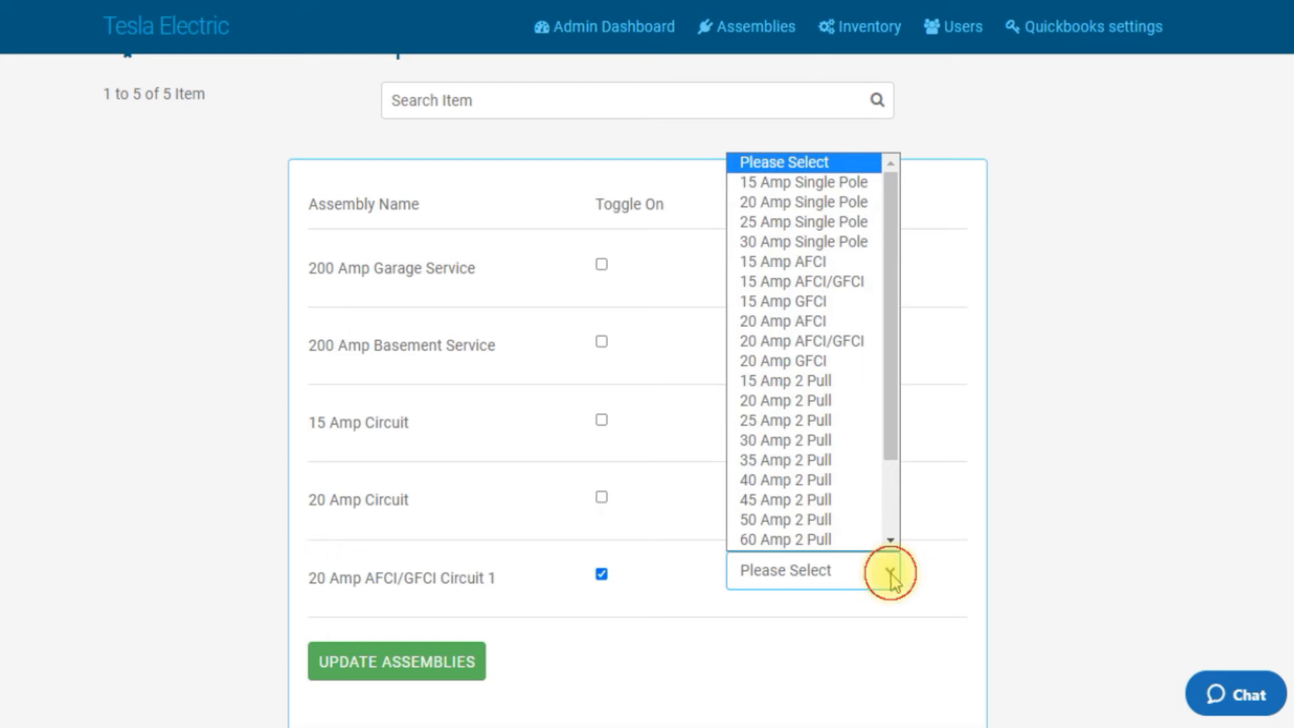
left_click(820, 342)
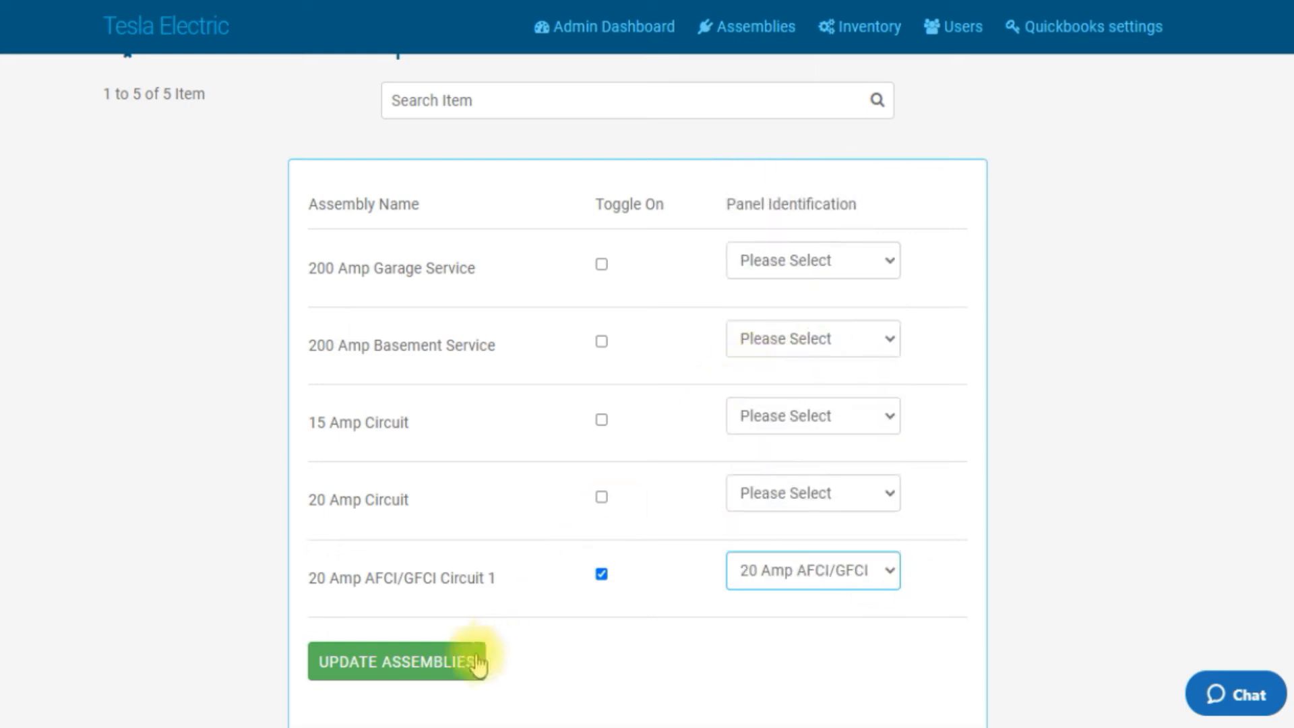
left_click(442, 662)
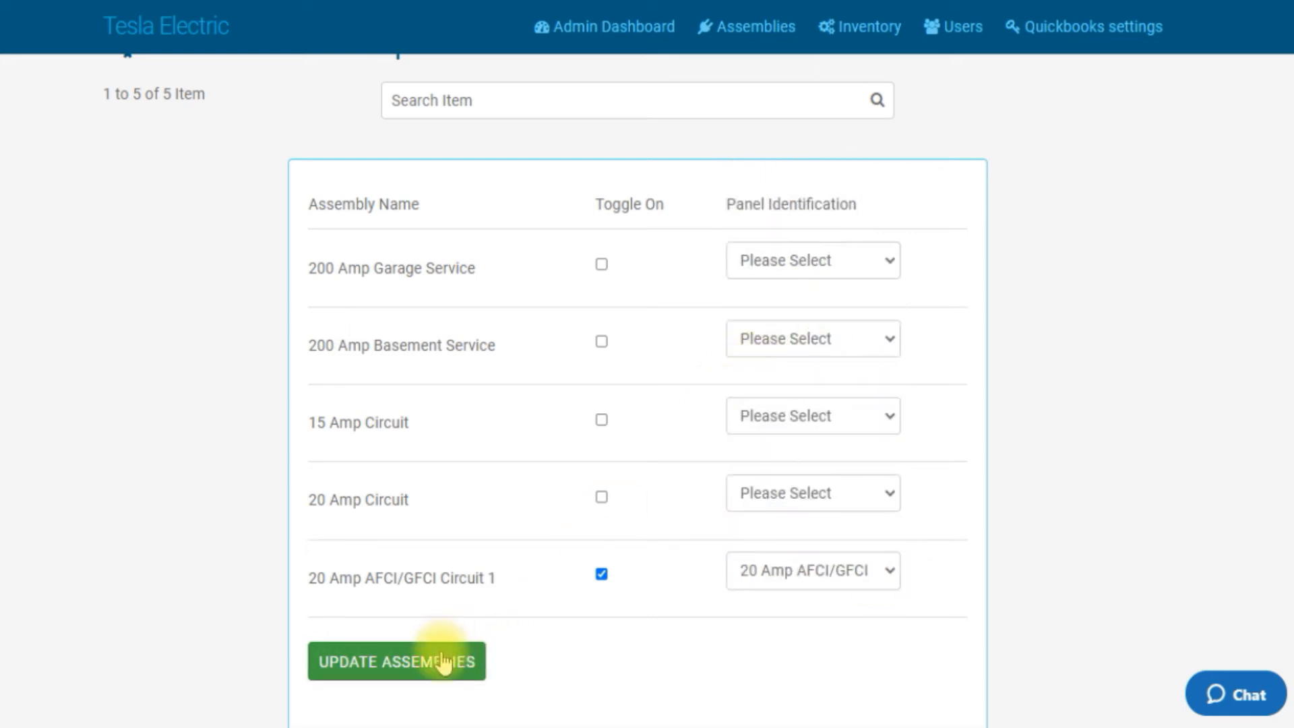
Step: Review the remaining assemblies listed on the panel identification page
scroll(526, 431, "down", 3)
scroll(526, 422, "up", 1)
scroll(526, 422, "up", 3)
scroll(528, 396, "down", 4)
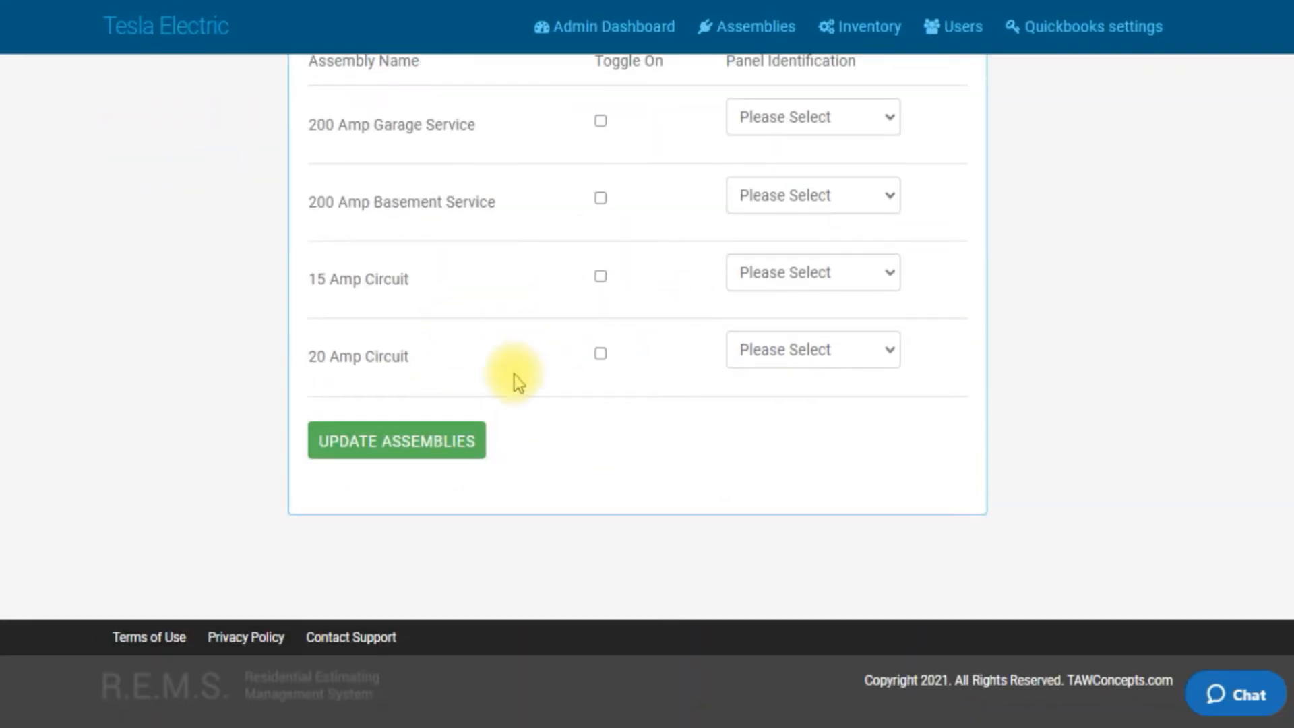
scroll(517, 378, "up", 2)
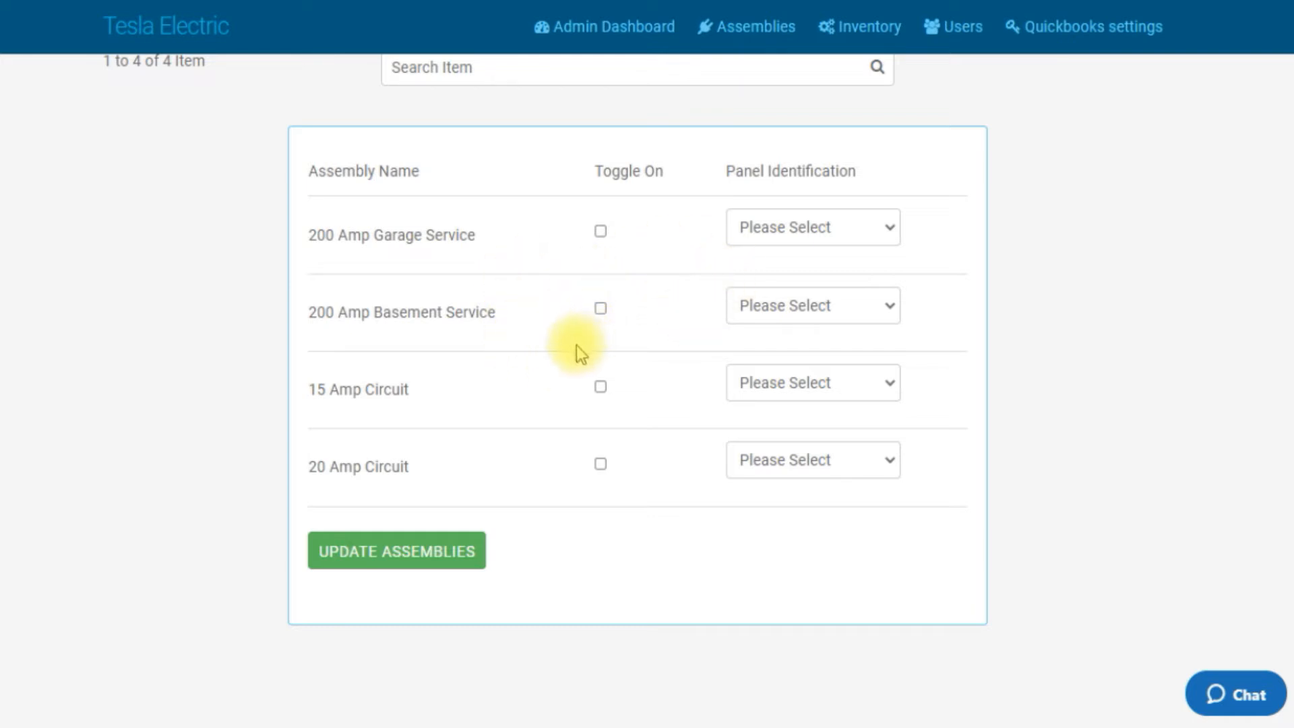
scroll(649, 357, "up", 3)
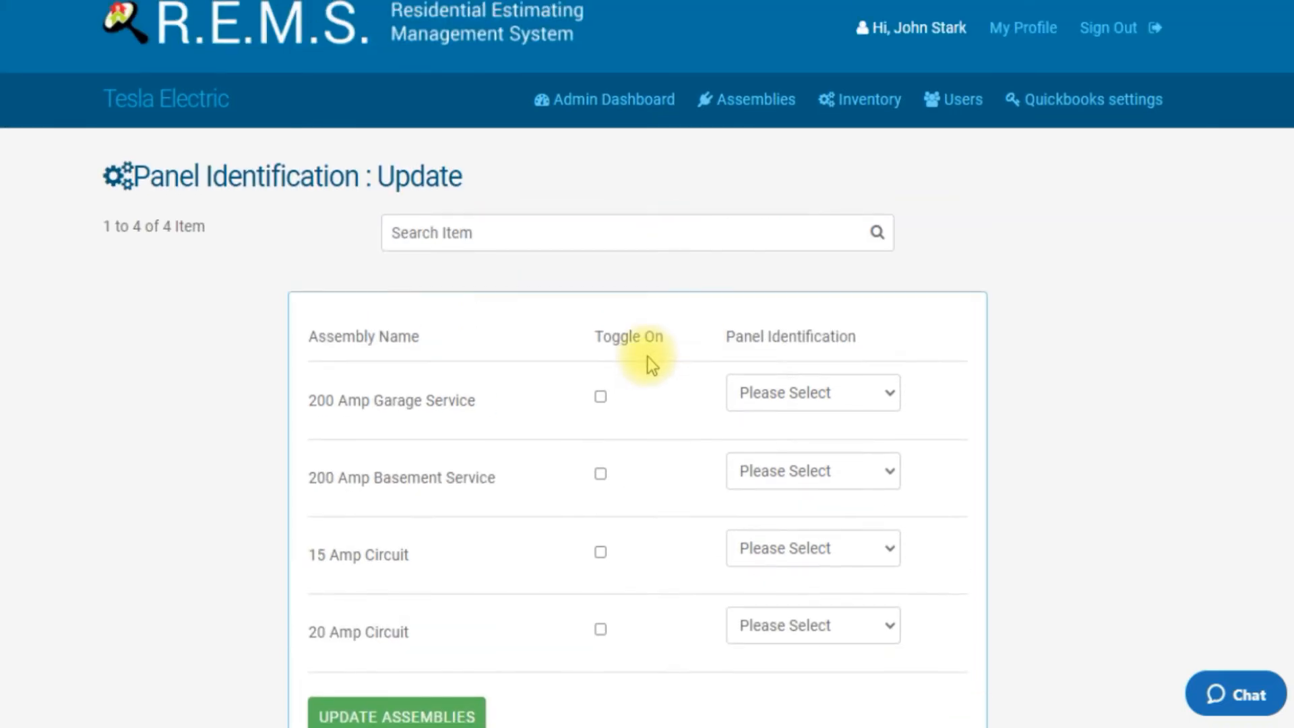
scroll(648, 357, "down", 3)
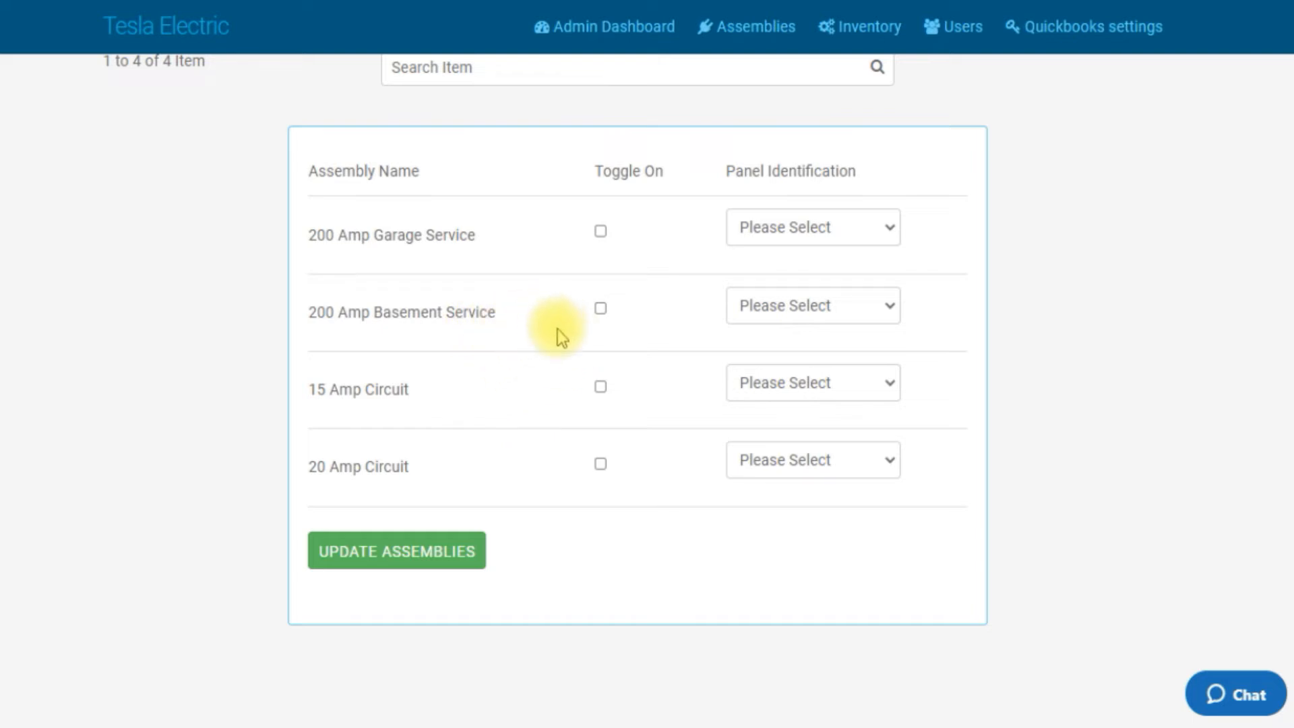
scroll(544, 353, "up", 3)
scroll(541, 353, "down", 2)
scroll(541, 355, "up", 3)
Step: Open the Glenstone Homes account's 1234 Seagulf Lane project and build its panel schedule
left_click(597, 120)
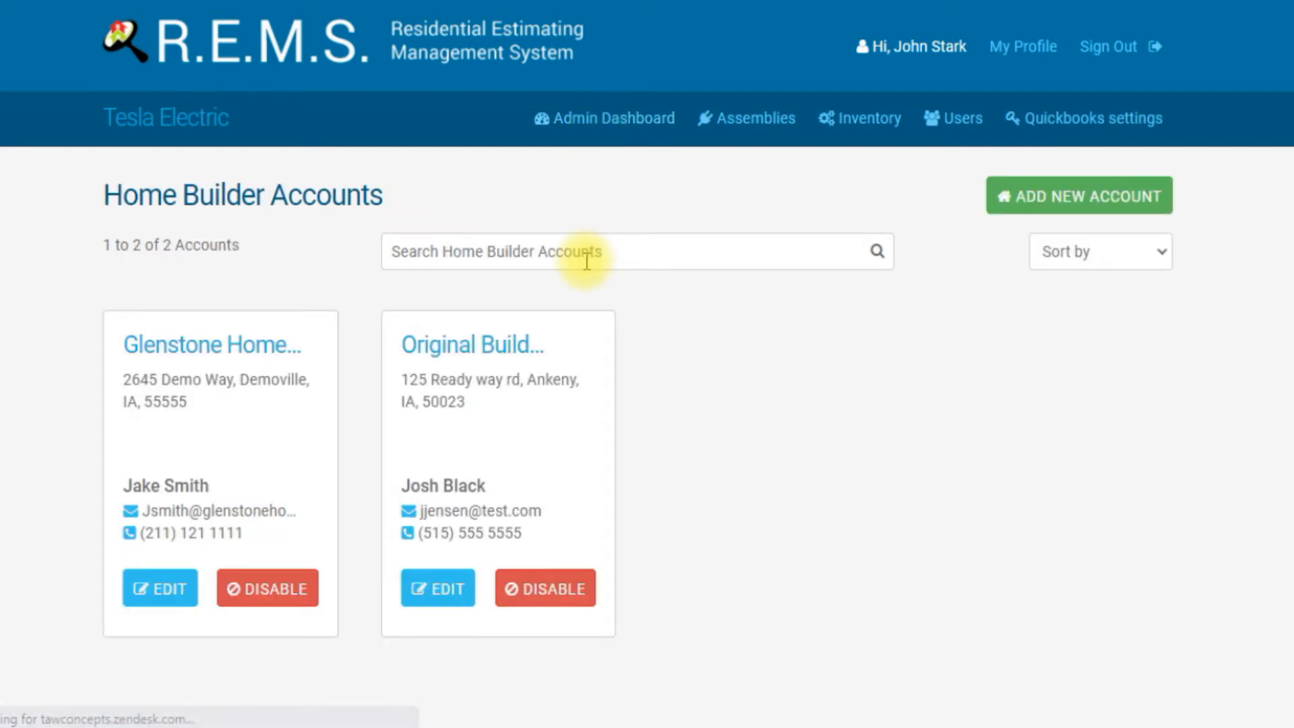
left_click(260, 376)
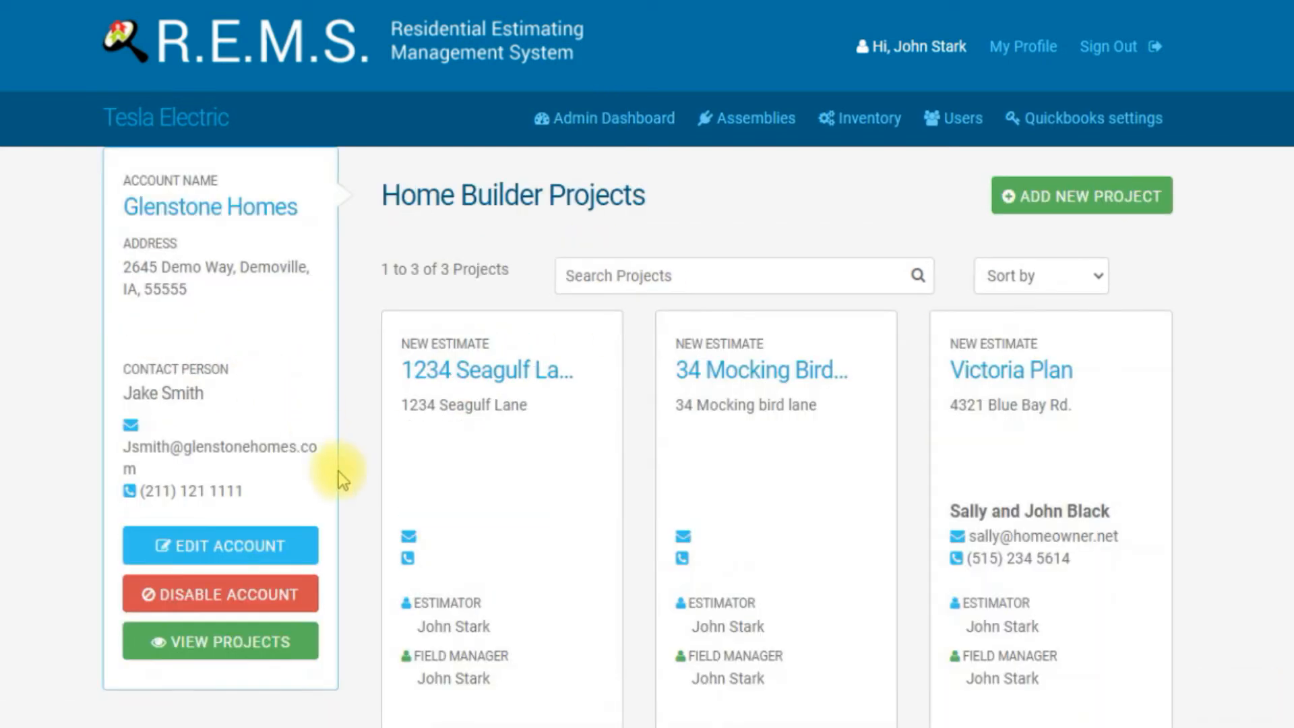
left_click(456, 378)
scroll(649, 515, "down", 5)
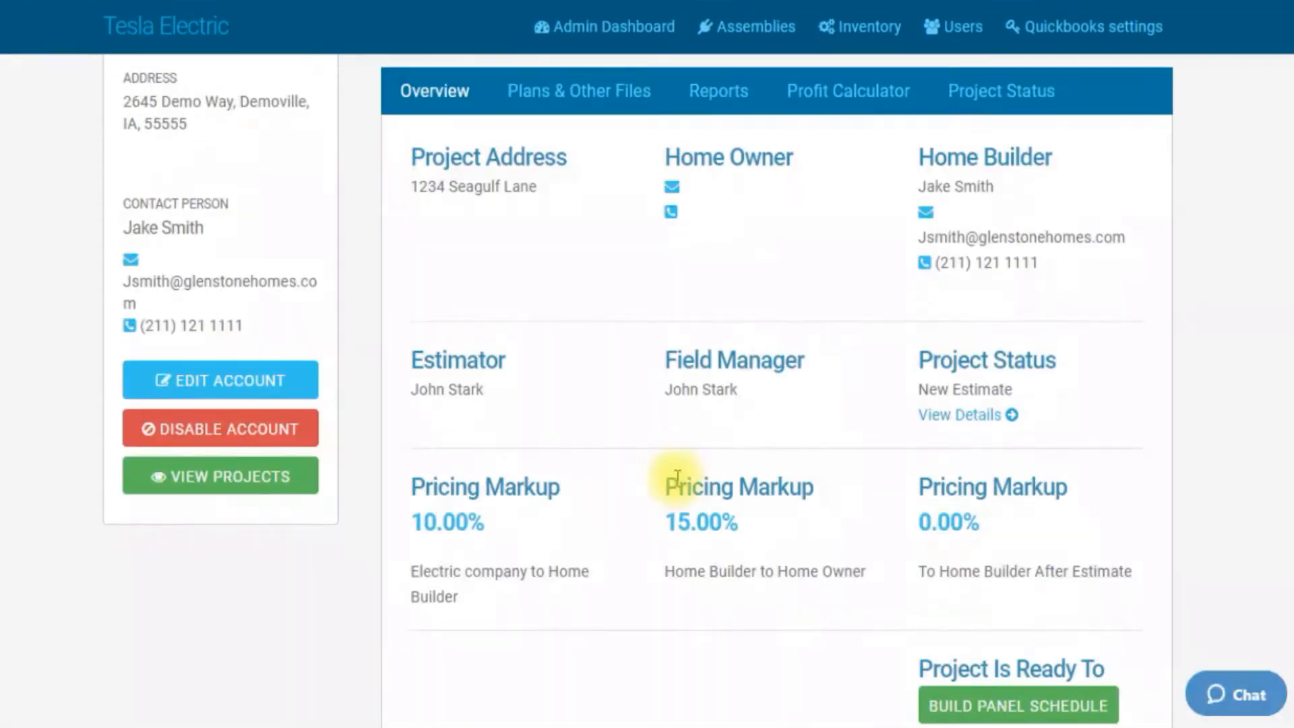
left_click(954, 488)
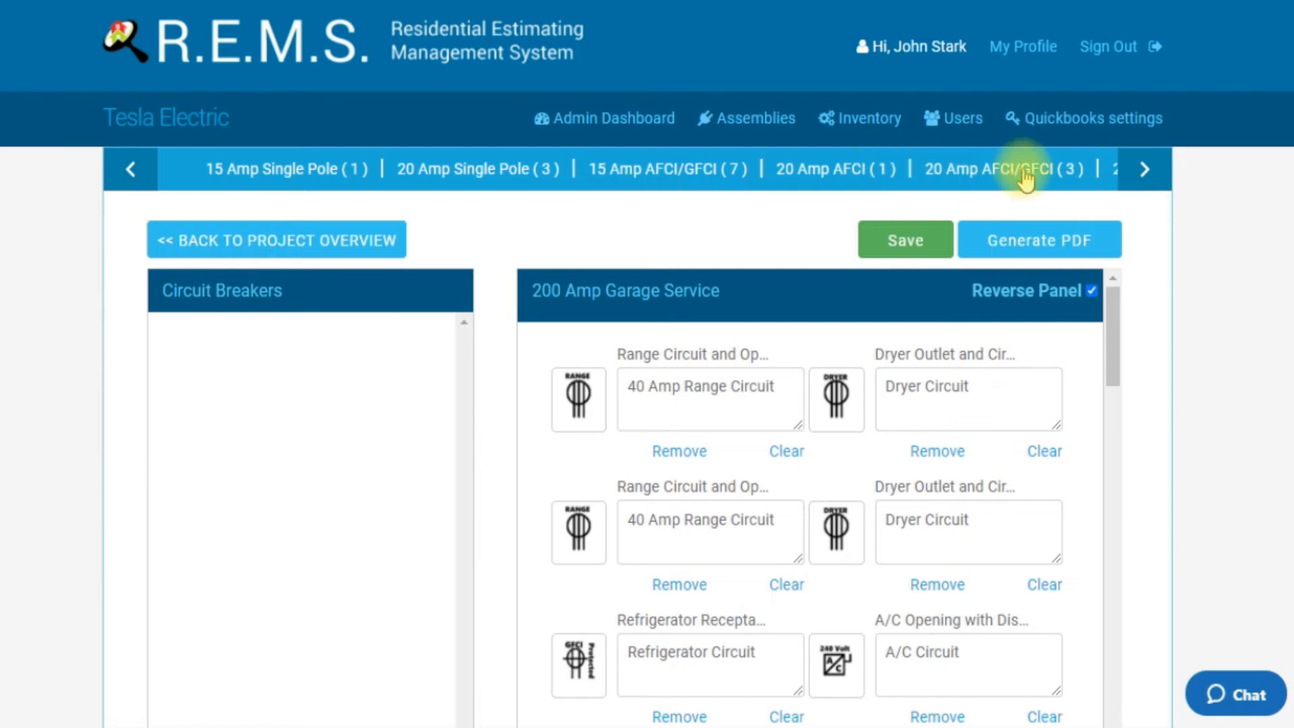
Step: Browse through the breaker identification tabs along the panel schedule
left_click(1128, 173)
left_click(1128, 172)
left_click(1127, 172)
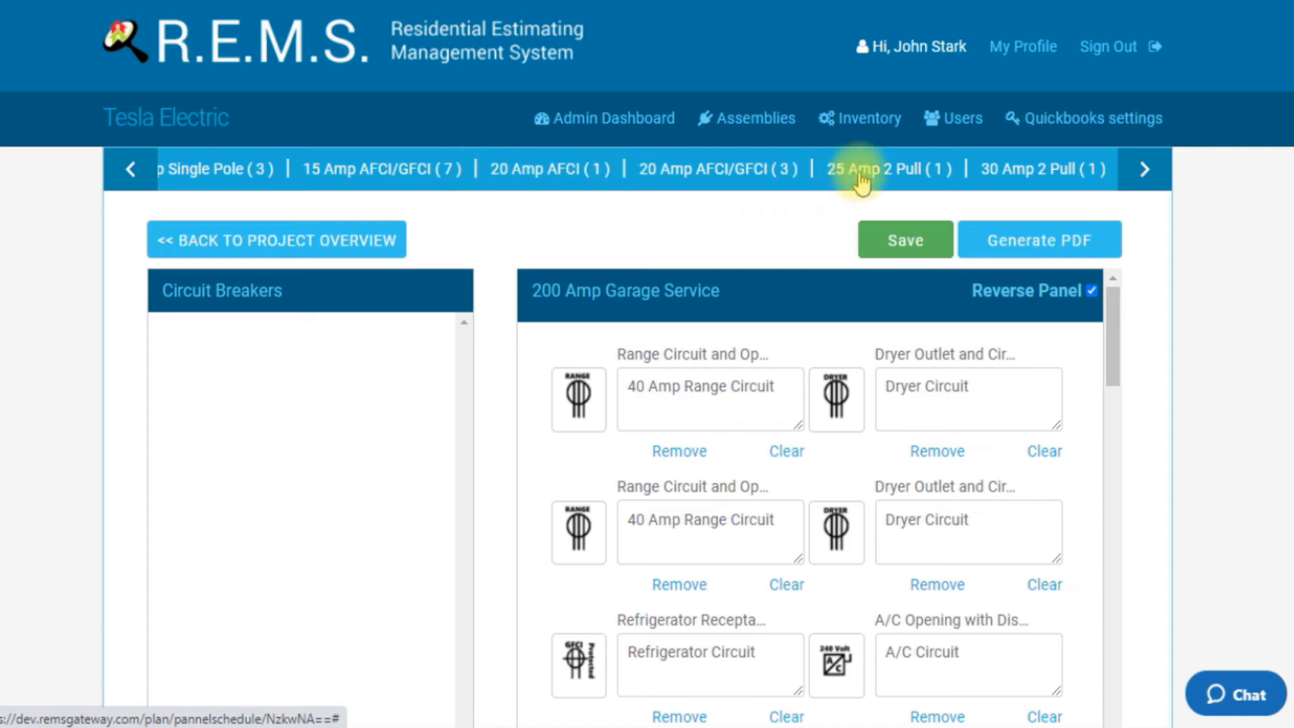
left_click(1143, 172)
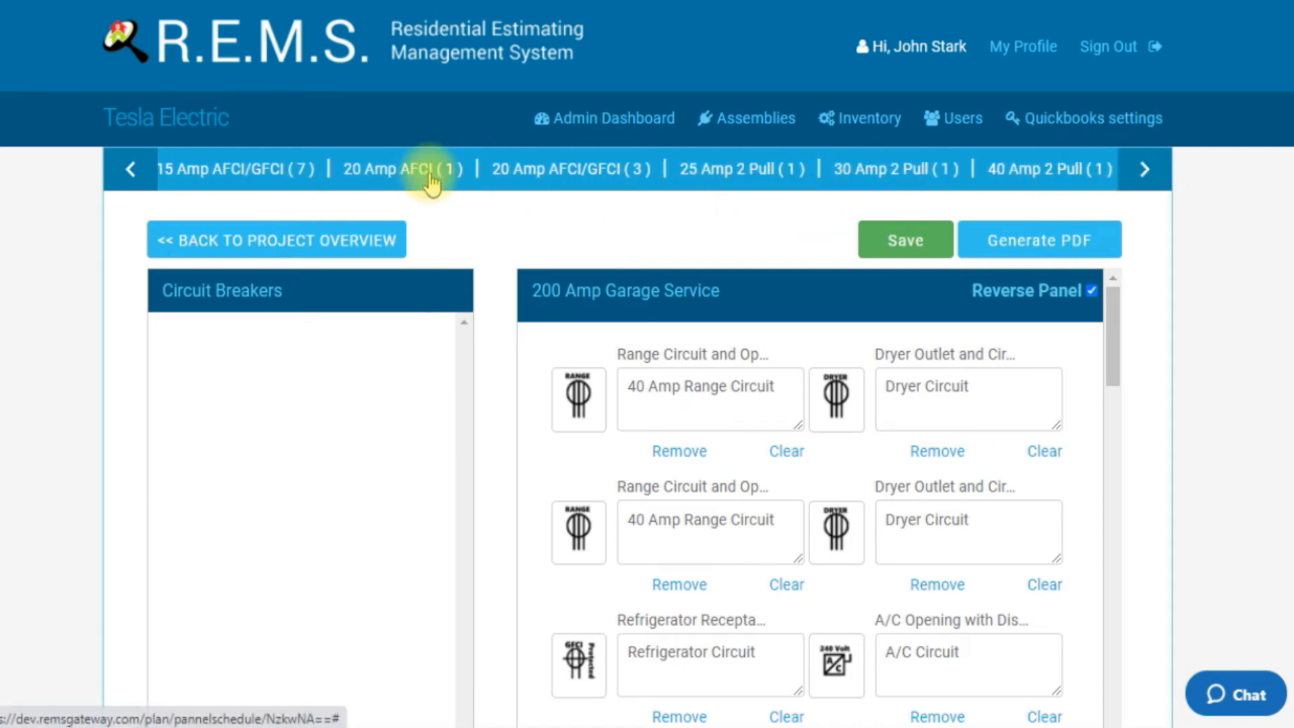
left_click(130, 172)
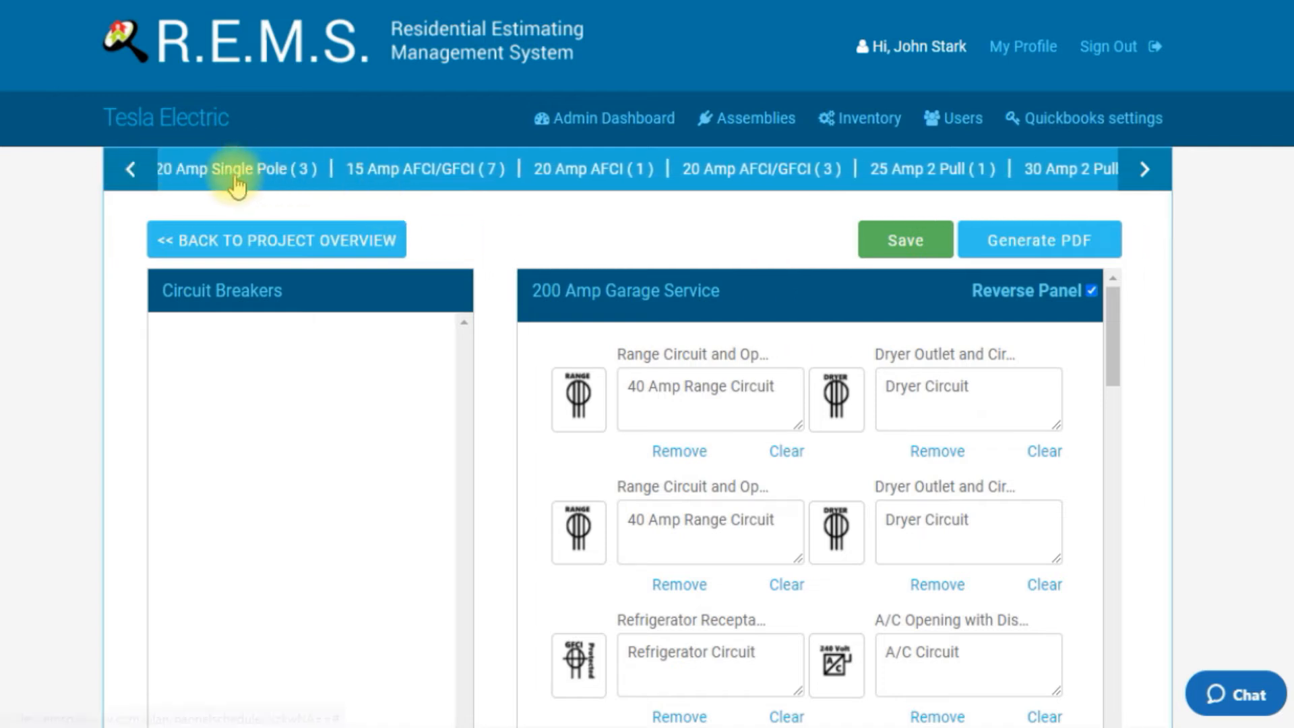
left_click(142, 170)
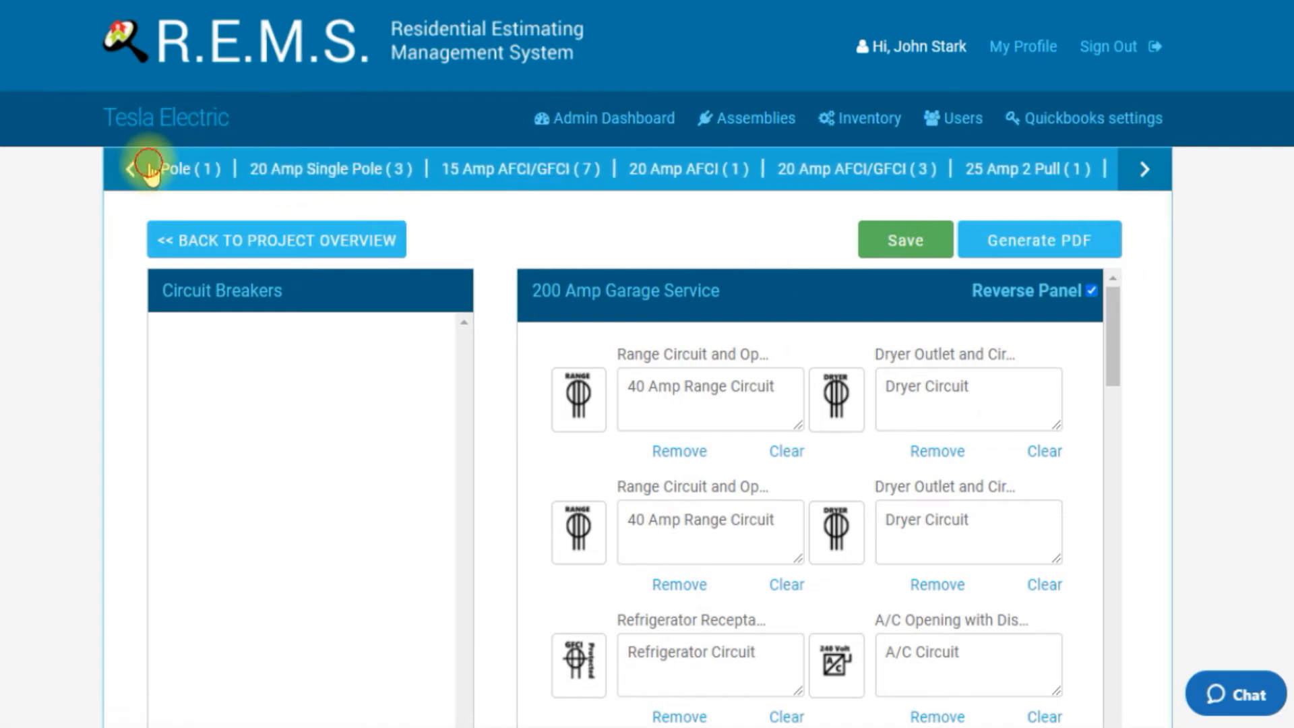
left_click(143, 172)
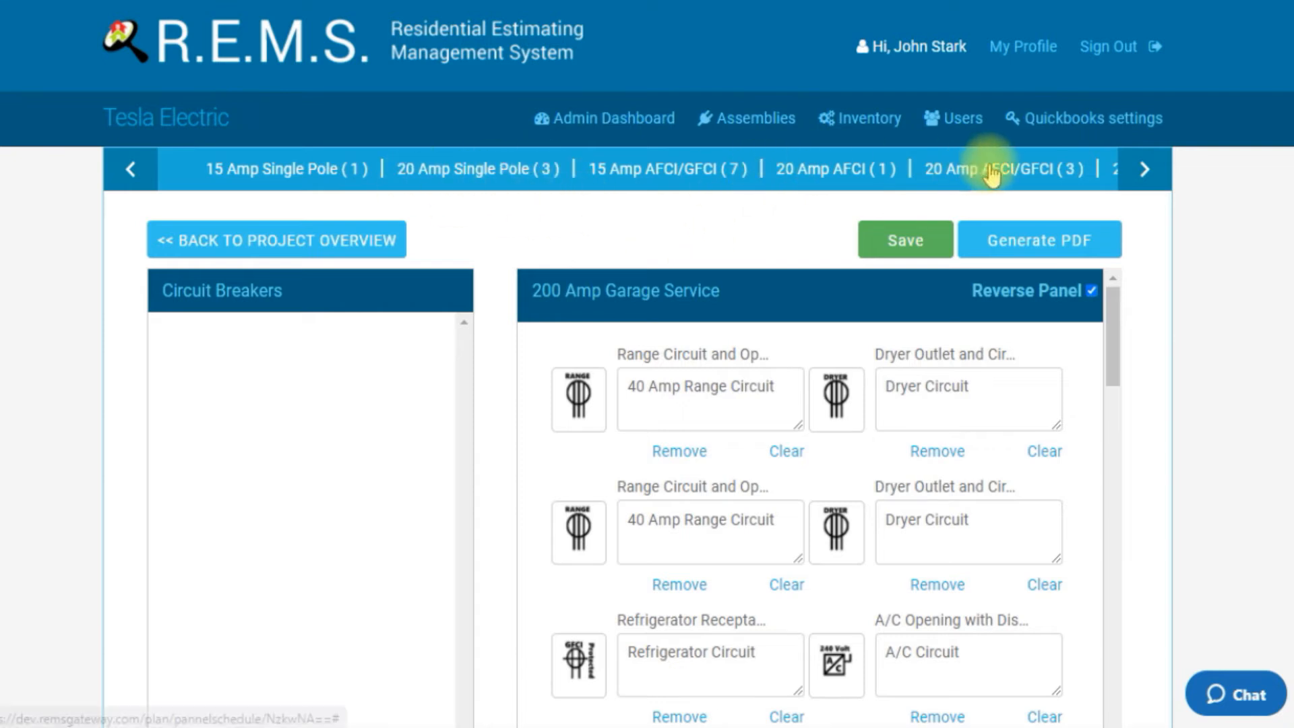
left_click(1133, 173)
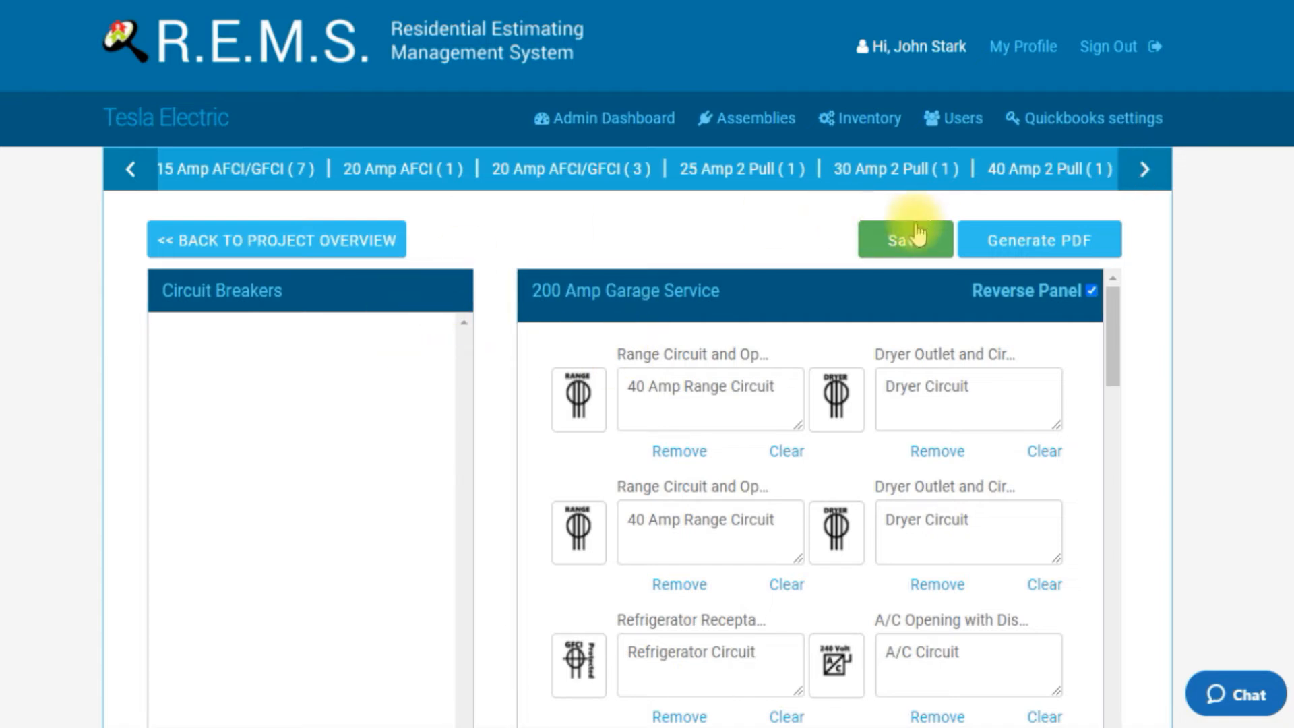
Step: Save the panel schedule, acknowledge the confirmation, and return to the project overview
left_click(901, 249)
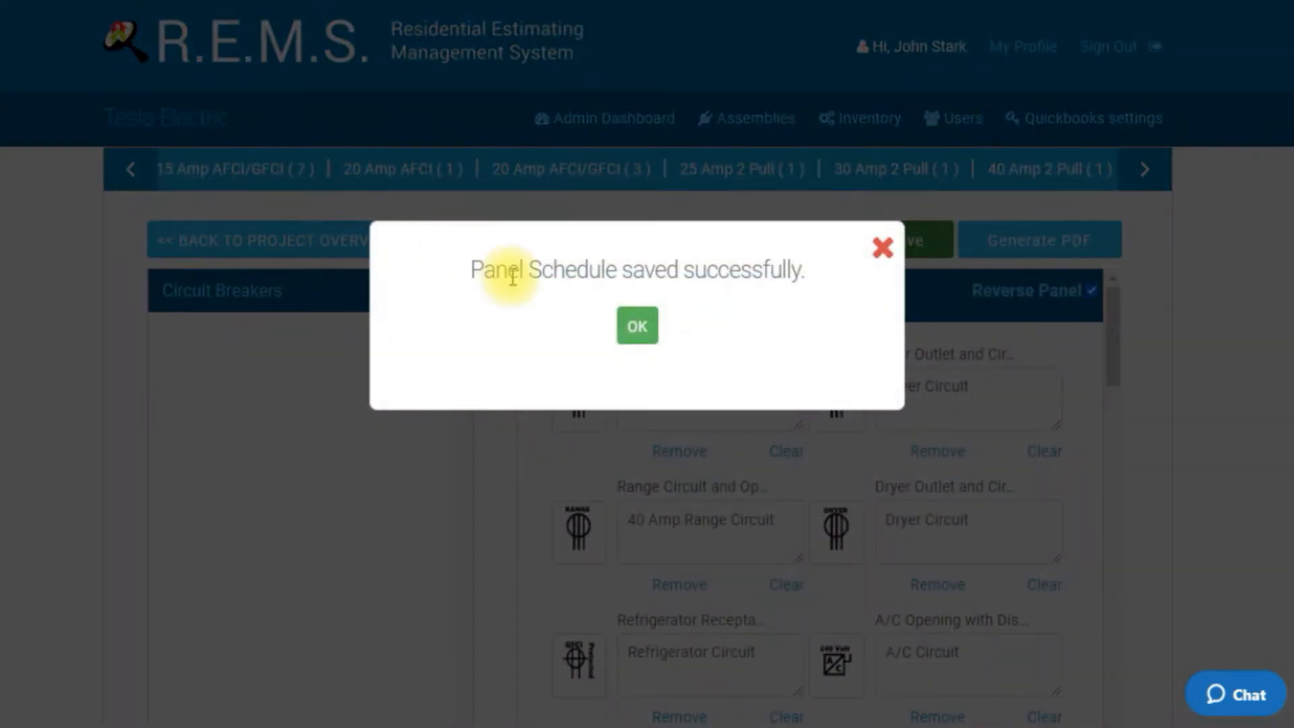
left_click(637, 327)
left_click(249, 238)
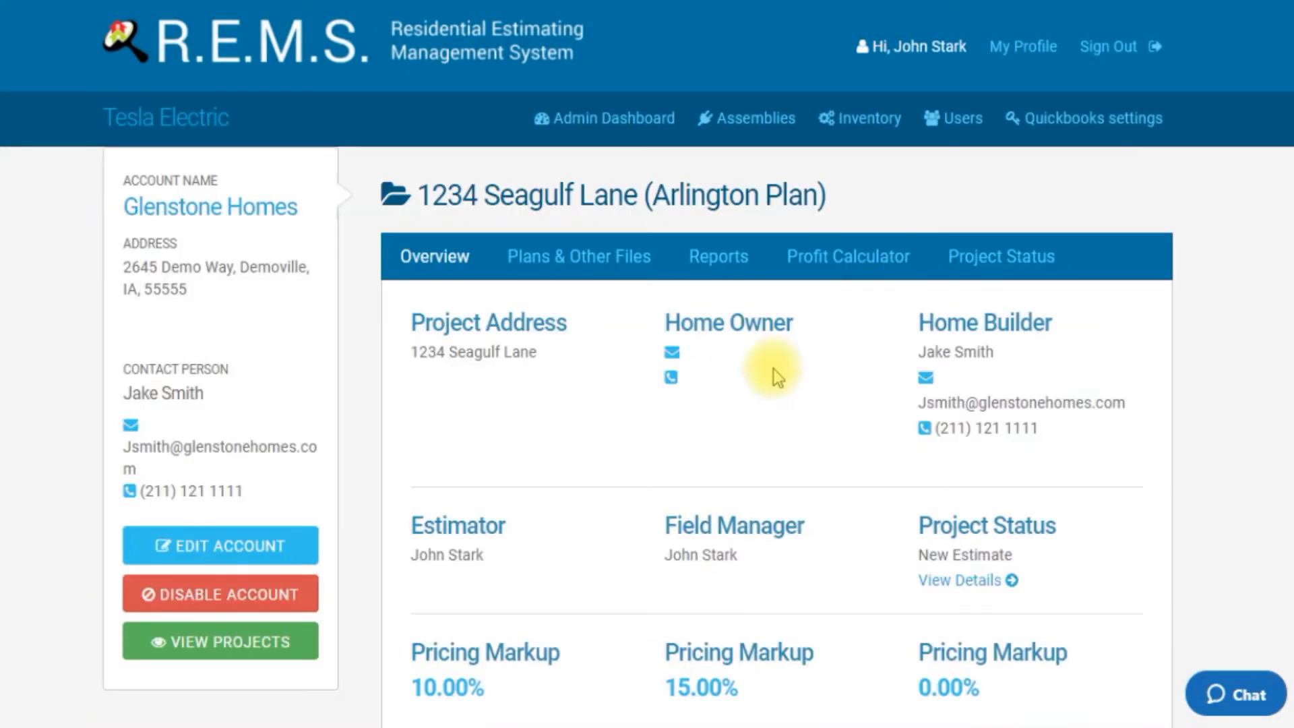
Step: Generate a General Pick List Report for Demo Supply House, All Material, and color White
left_click(726, 268)
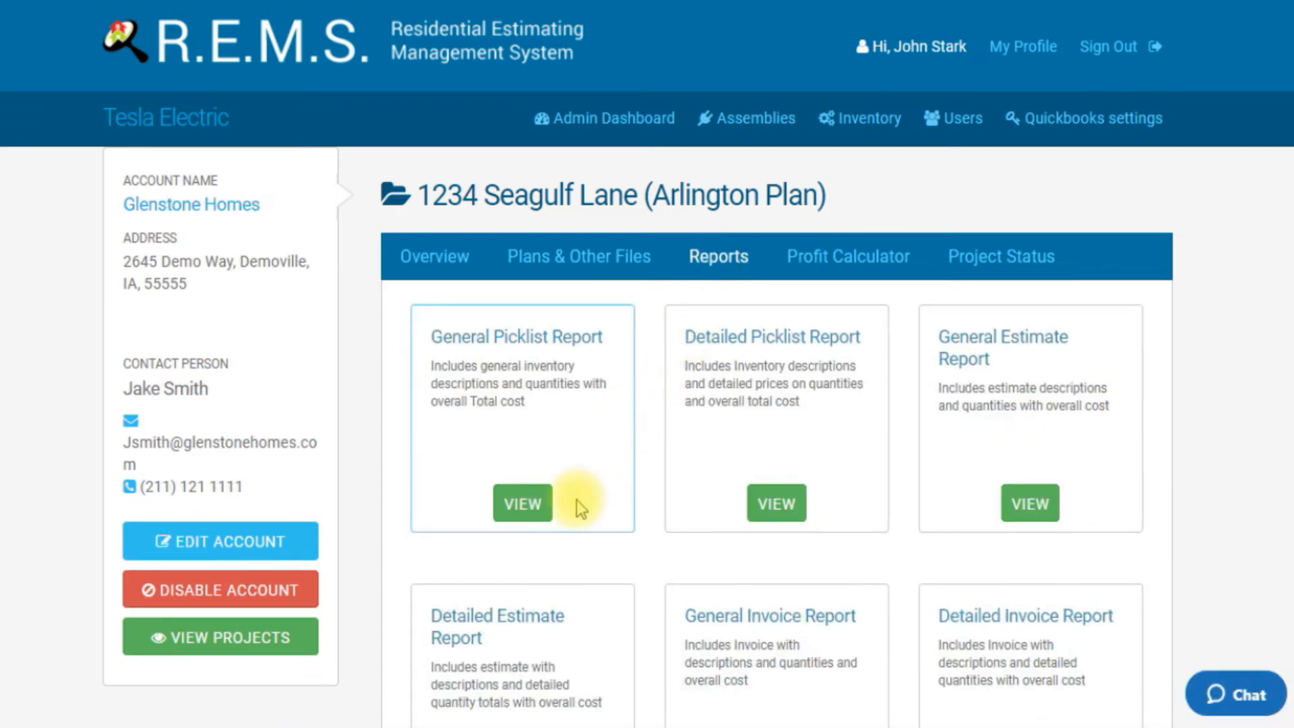
left_click(539, 503)
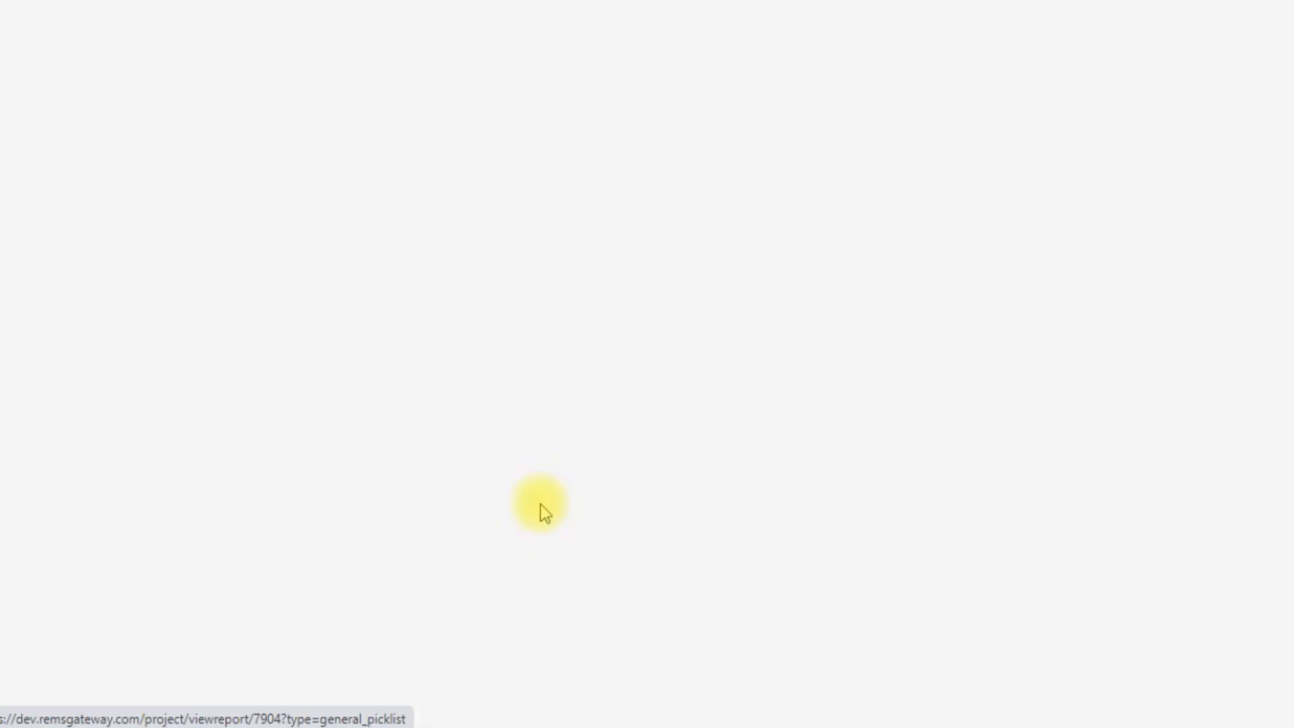
left_click(802, 467)
left_click(770, 514)
left_click(939, 469)
left_click(897, 534)
left_click(1031, 467)
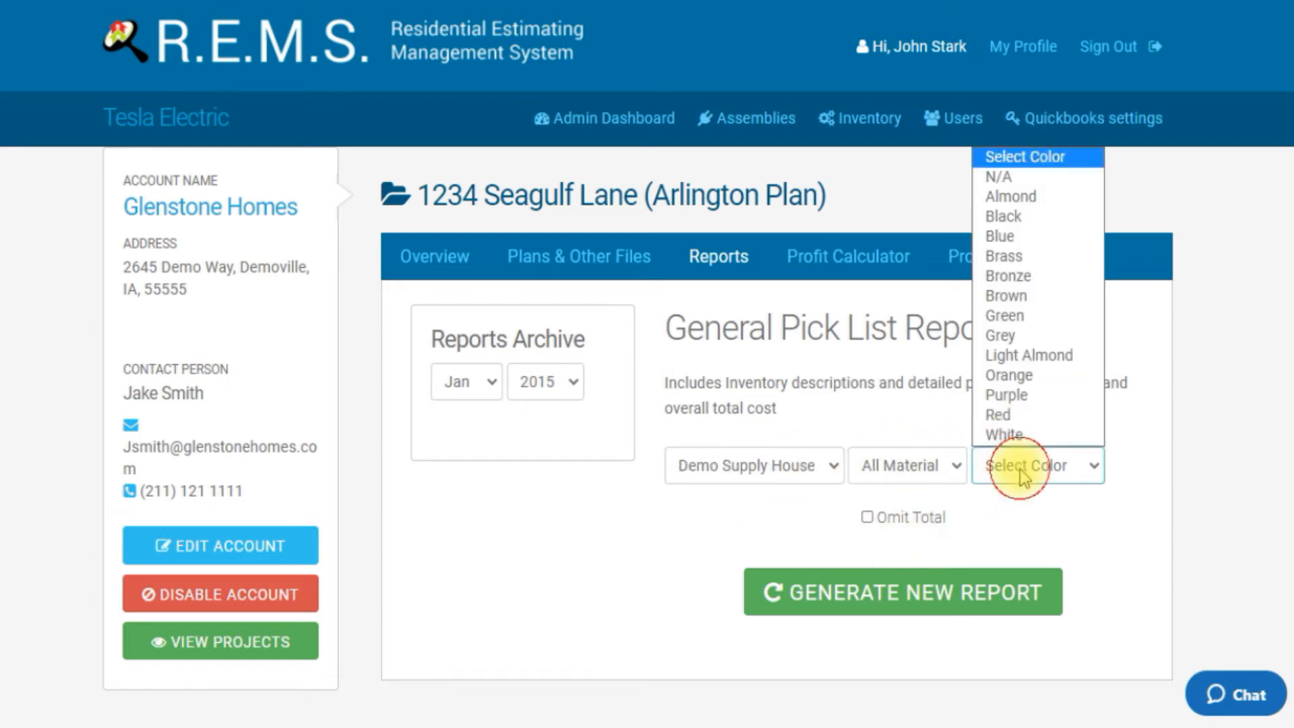
left_click(999, 437)
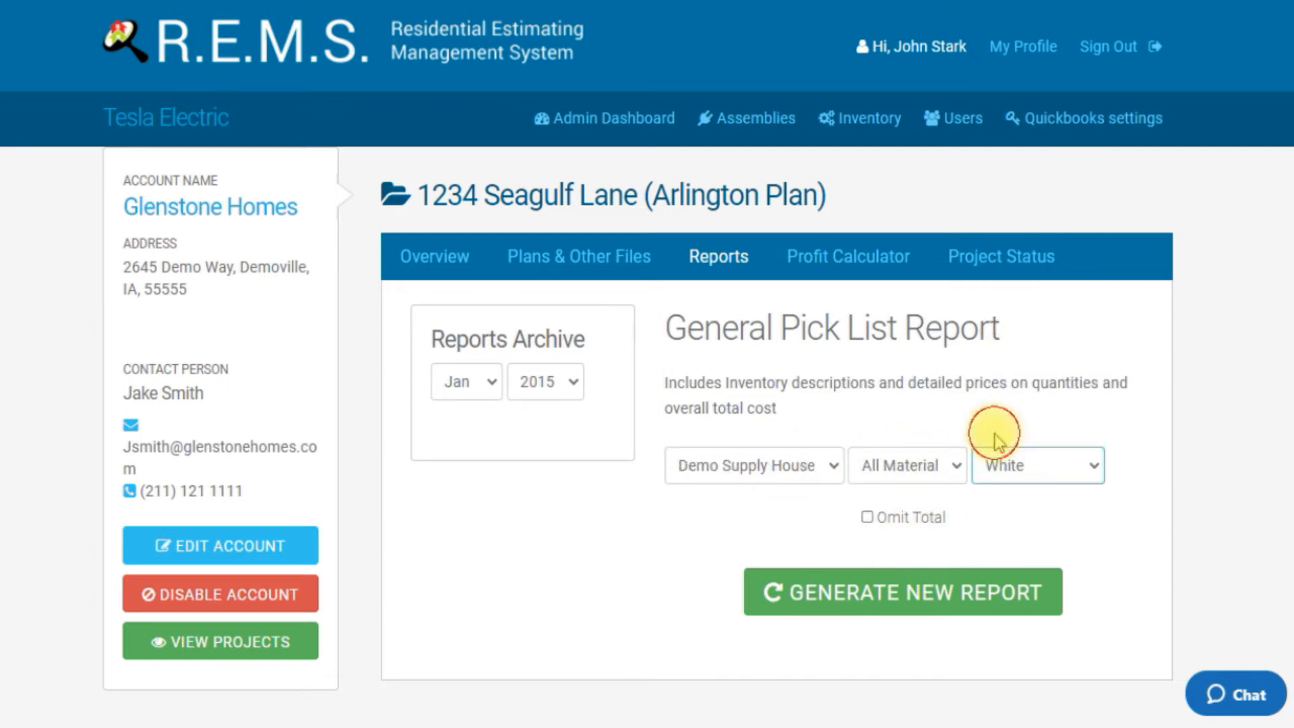
left_click(855, 586)
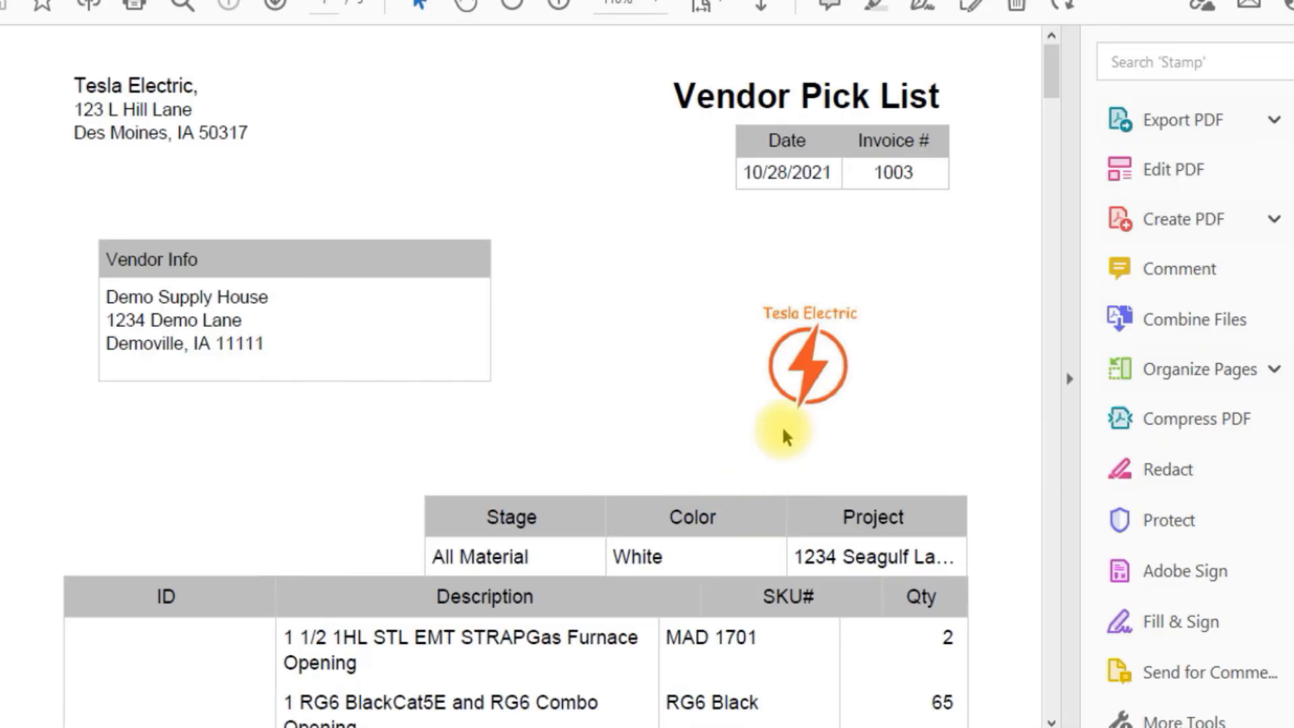
Step: Scroll through the generated Vendor Pick List PDF to review its header and item list
scroll(795, 465, "down", 3)
scroll(813, 492, "down", 2)
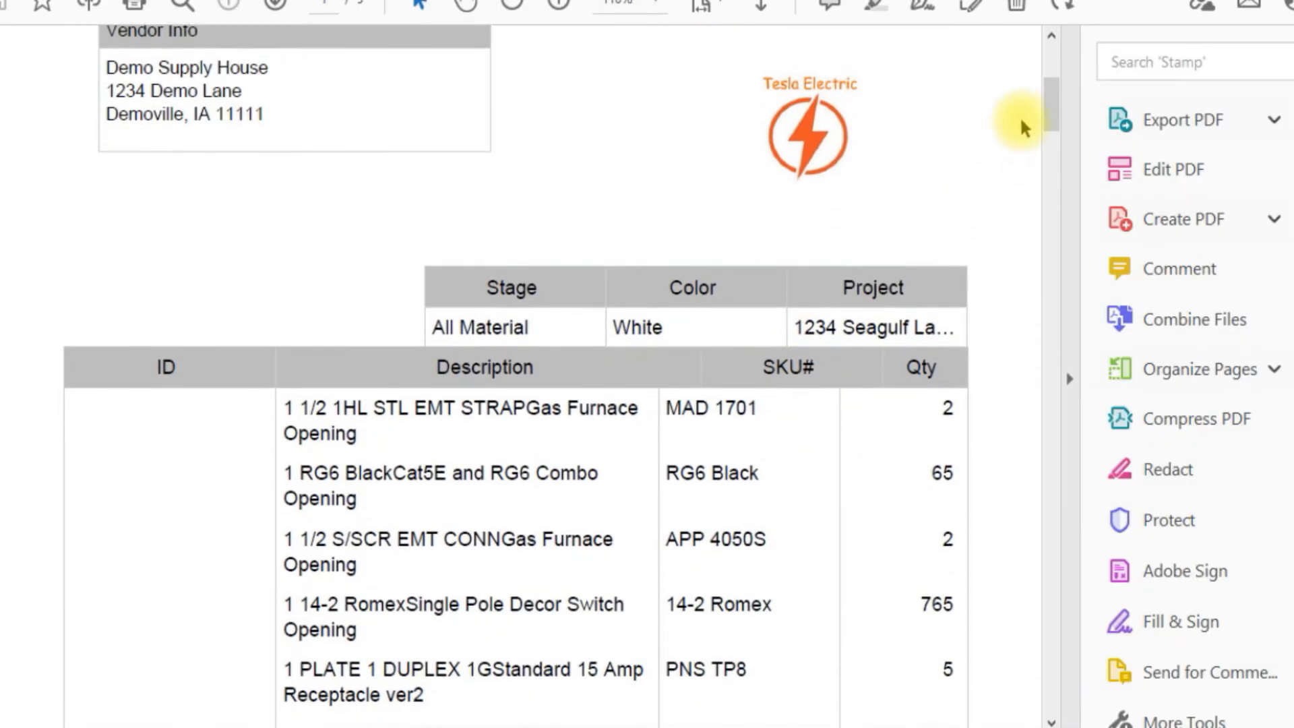
left_click_drag(1051, 101, 978, 631)
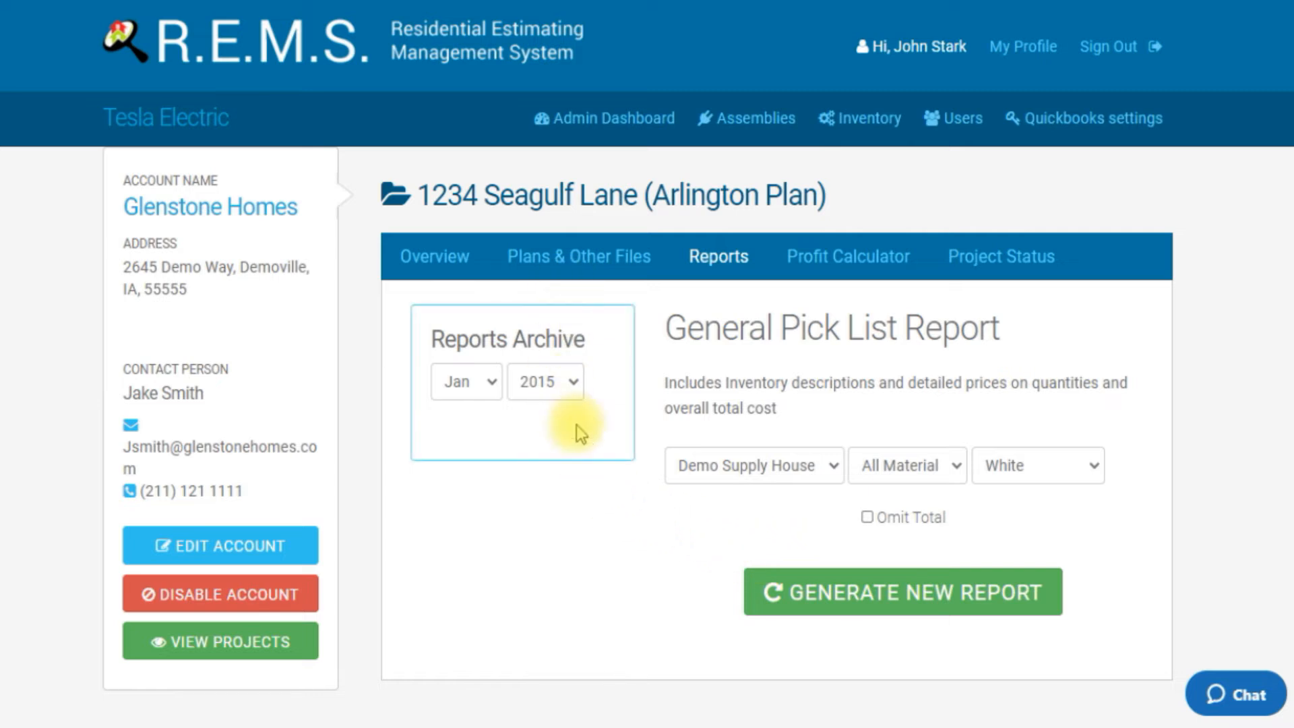
Step: Enable Omit Total and generate a new General Pick List Report
left_click(868, 519)
left_click(848, 595)
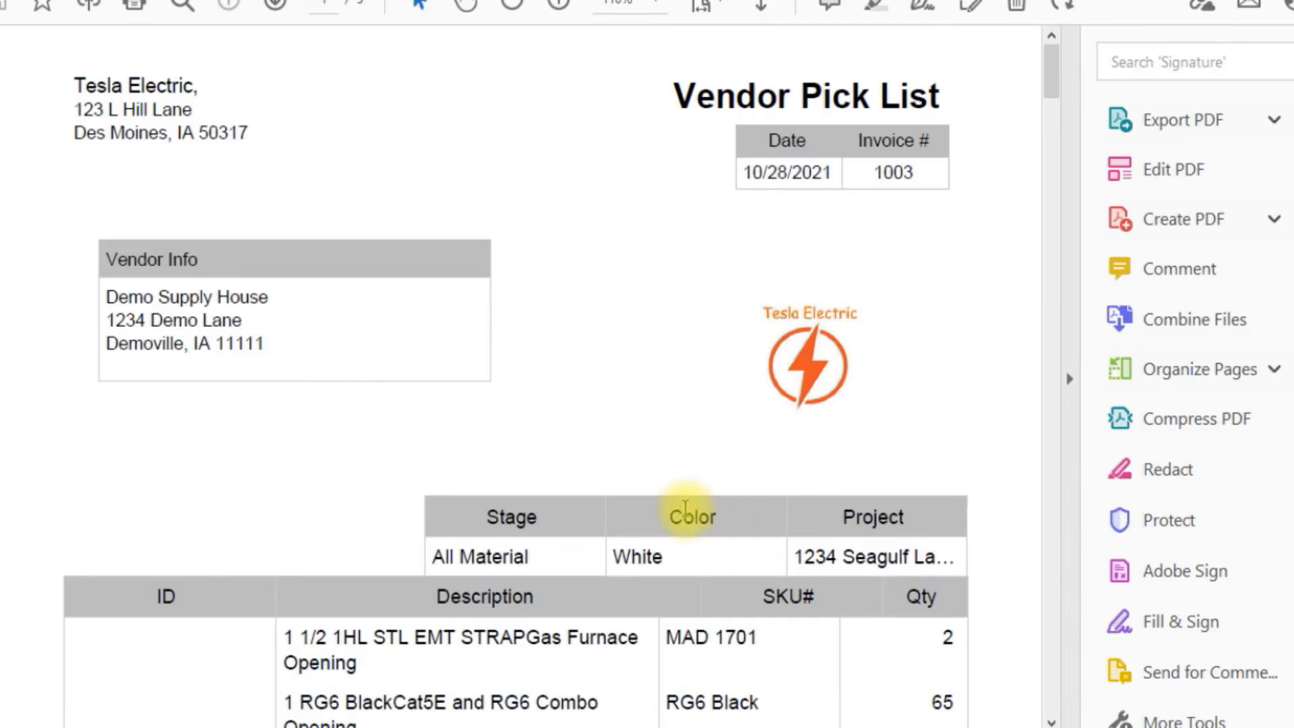
Step: Scroll through the regenerated Vendor Pick List PDF to review its items and the end of the list
scroll(685, 509, "down", 3)
left_click_drag(1049, 93, 984, 667)
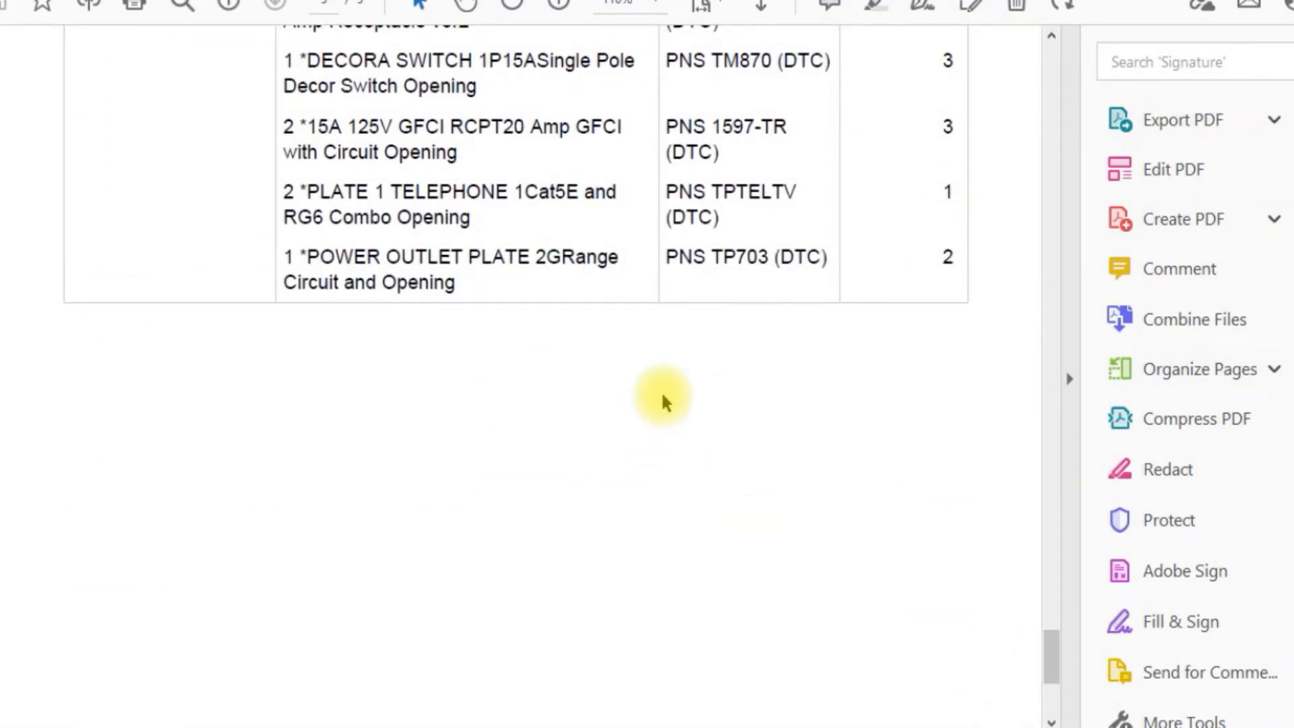
scroll(649, 442, "up", 4)
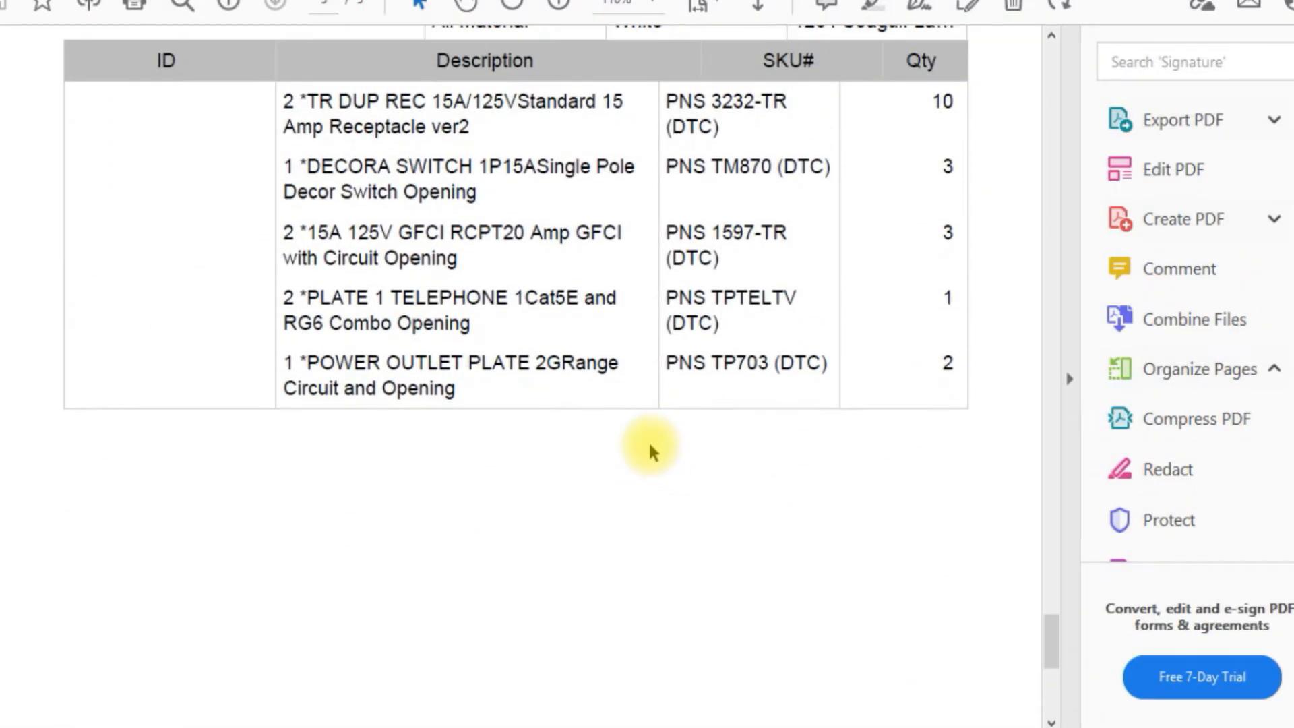
scroll(649, 443, "up", 6)
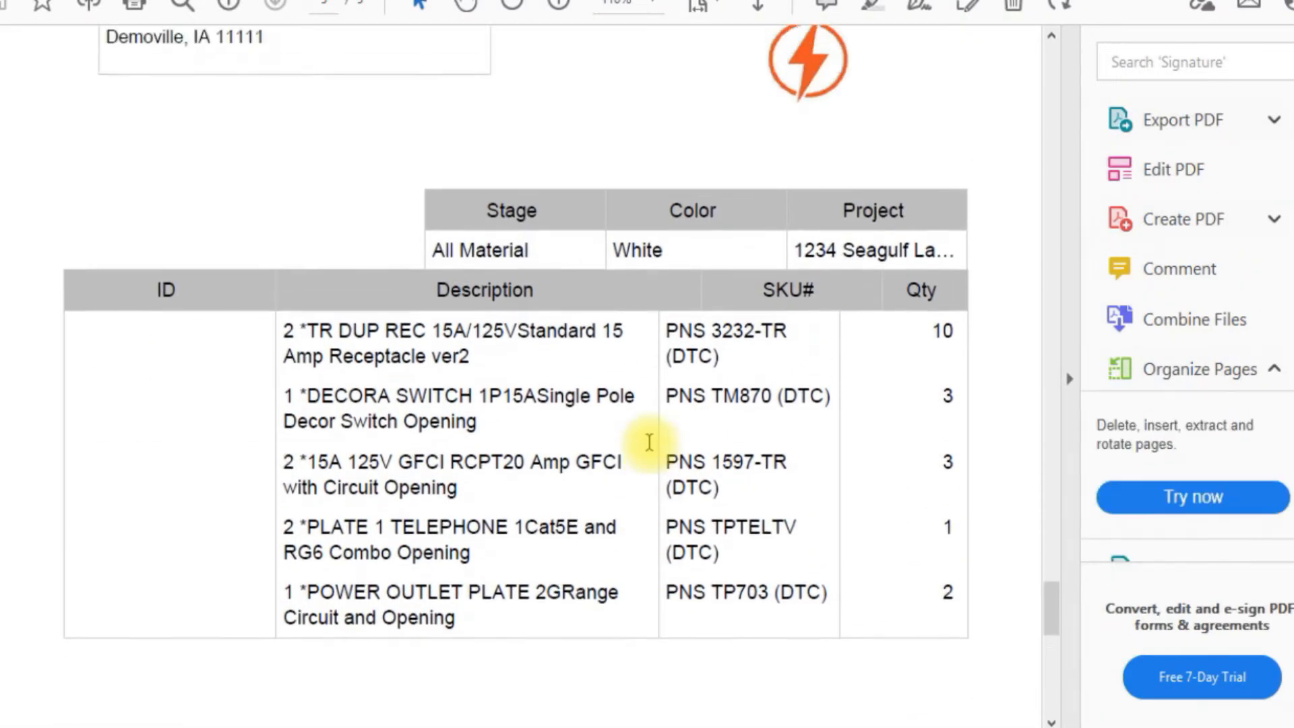
scroll(692, 415, "down", 3)
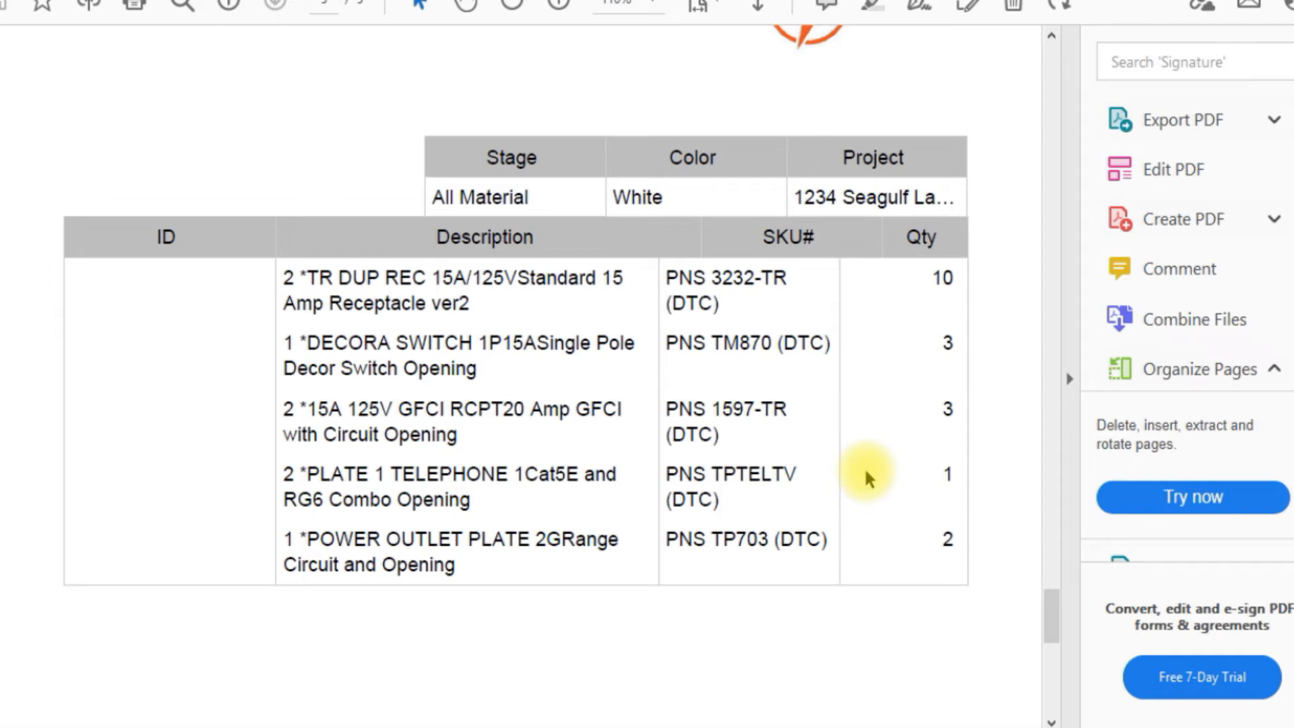
scroll(865, 466, "up", 5)
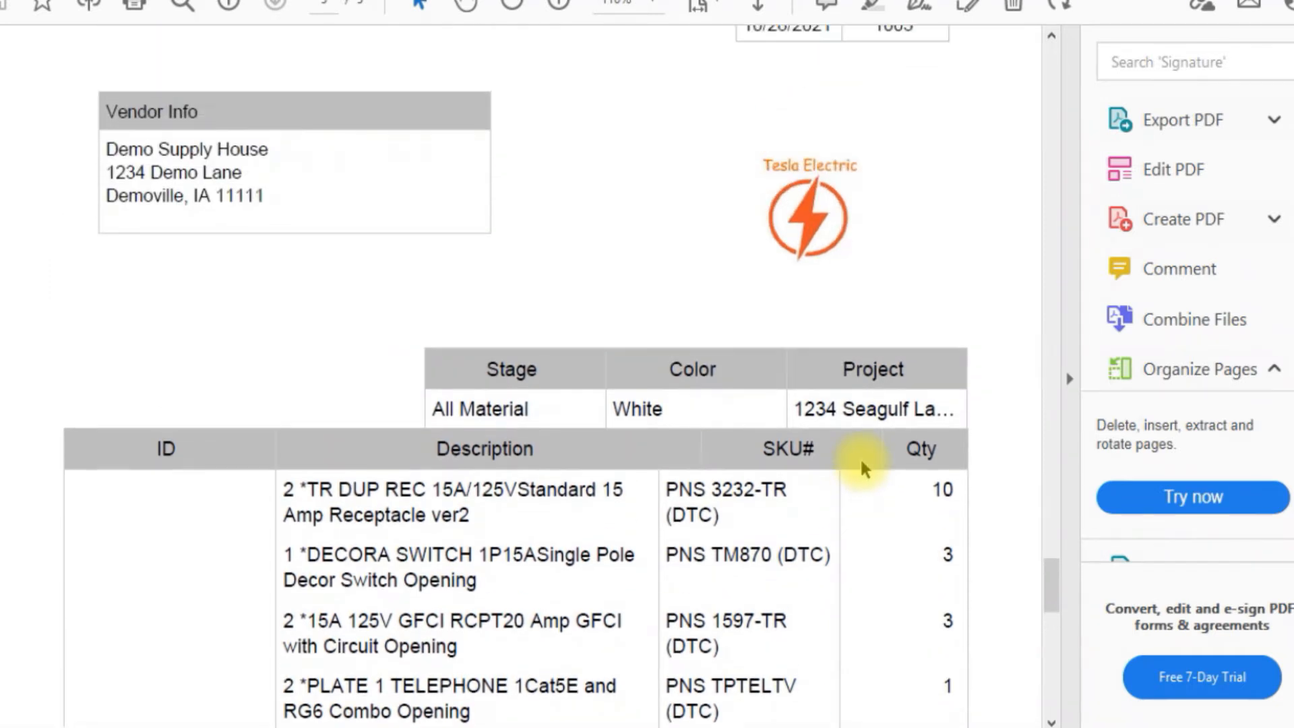
scroll(859, 457, "down", 15)
scroll(859, 453, "up", 2)
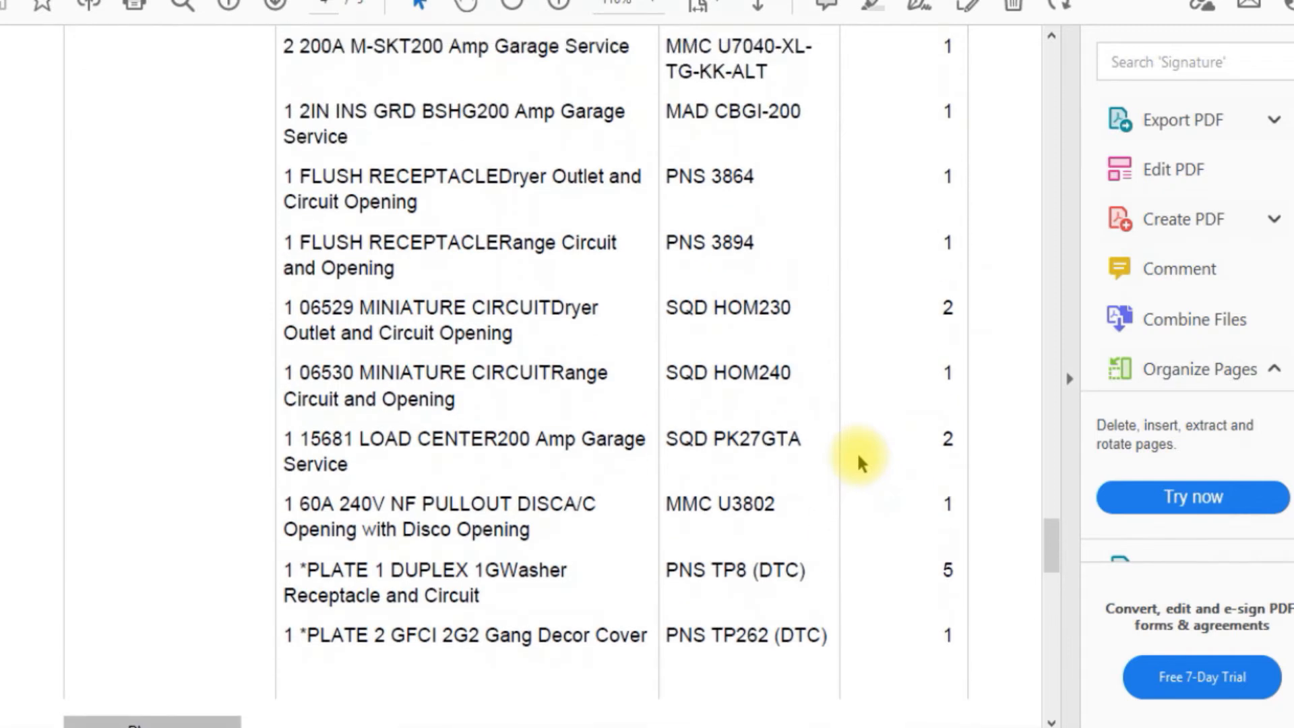
scroll(856, 450, "up", 6)
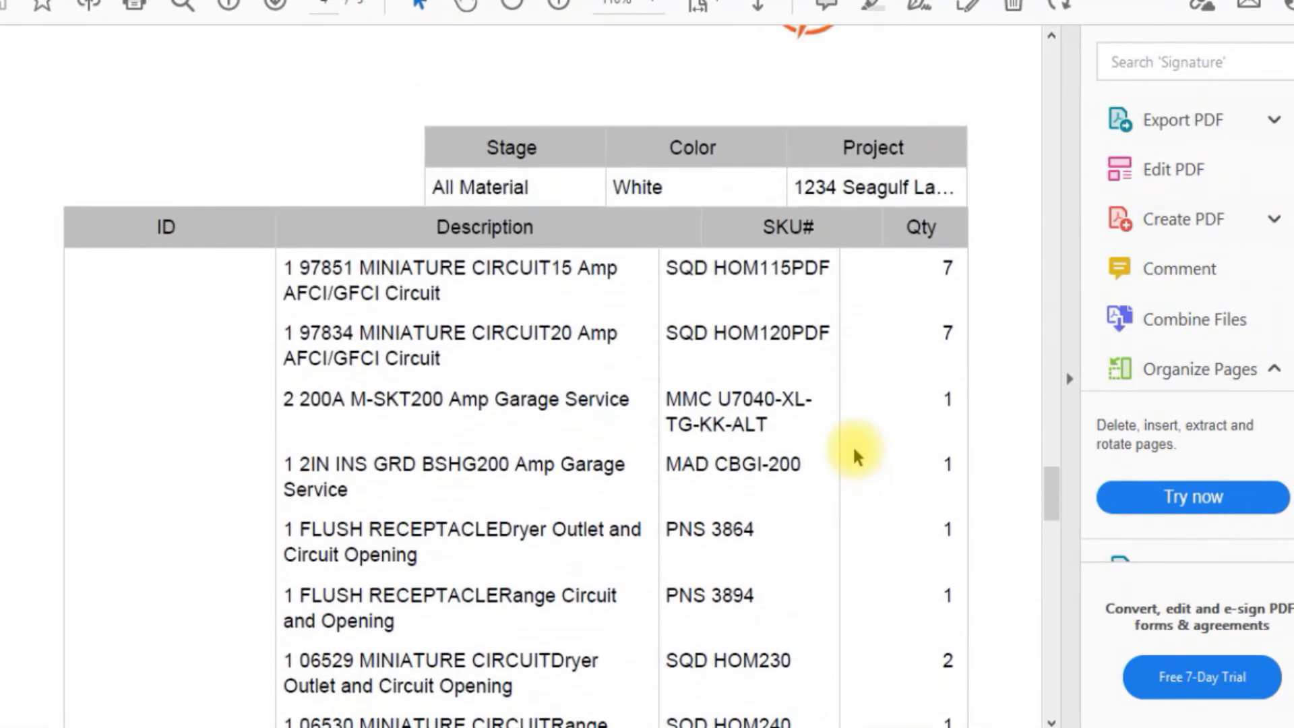
scroll(854, 446, "up", 2)
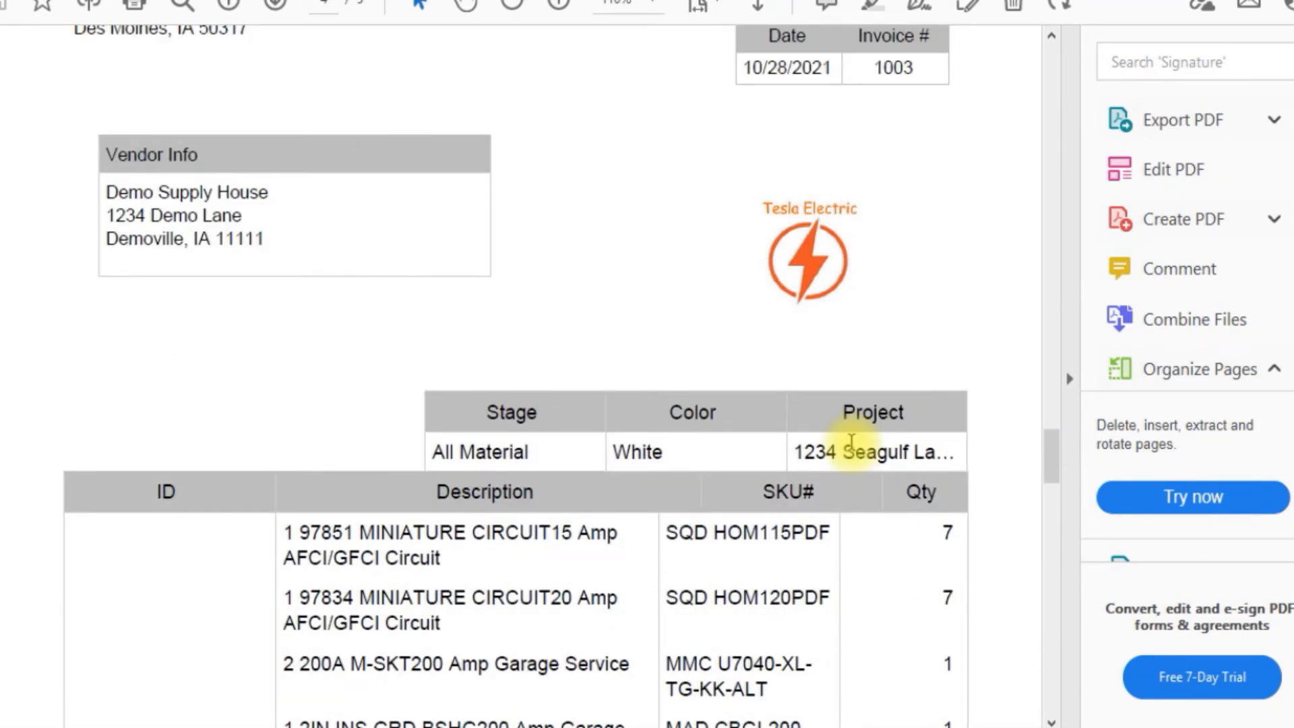
scroll(851, 442, "down", 2)
scroll(681, 613, "down", 1)
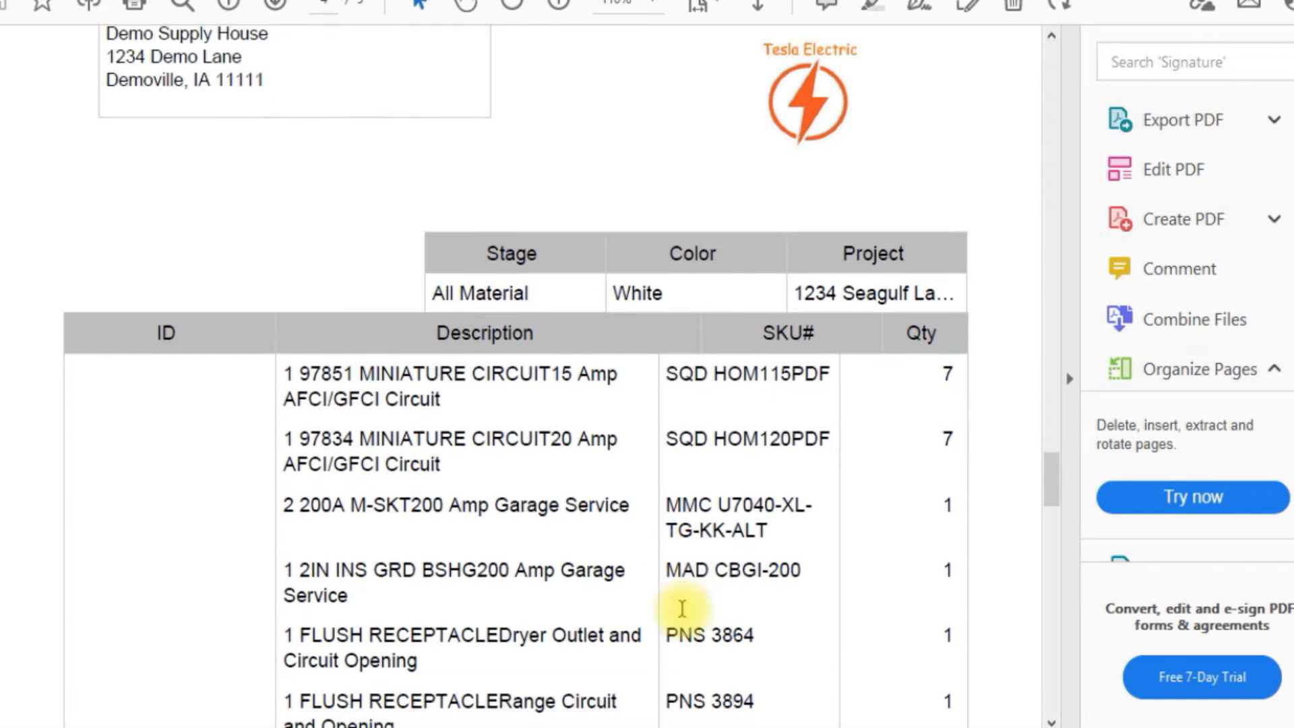
scroll(682, 608, "down", 2)
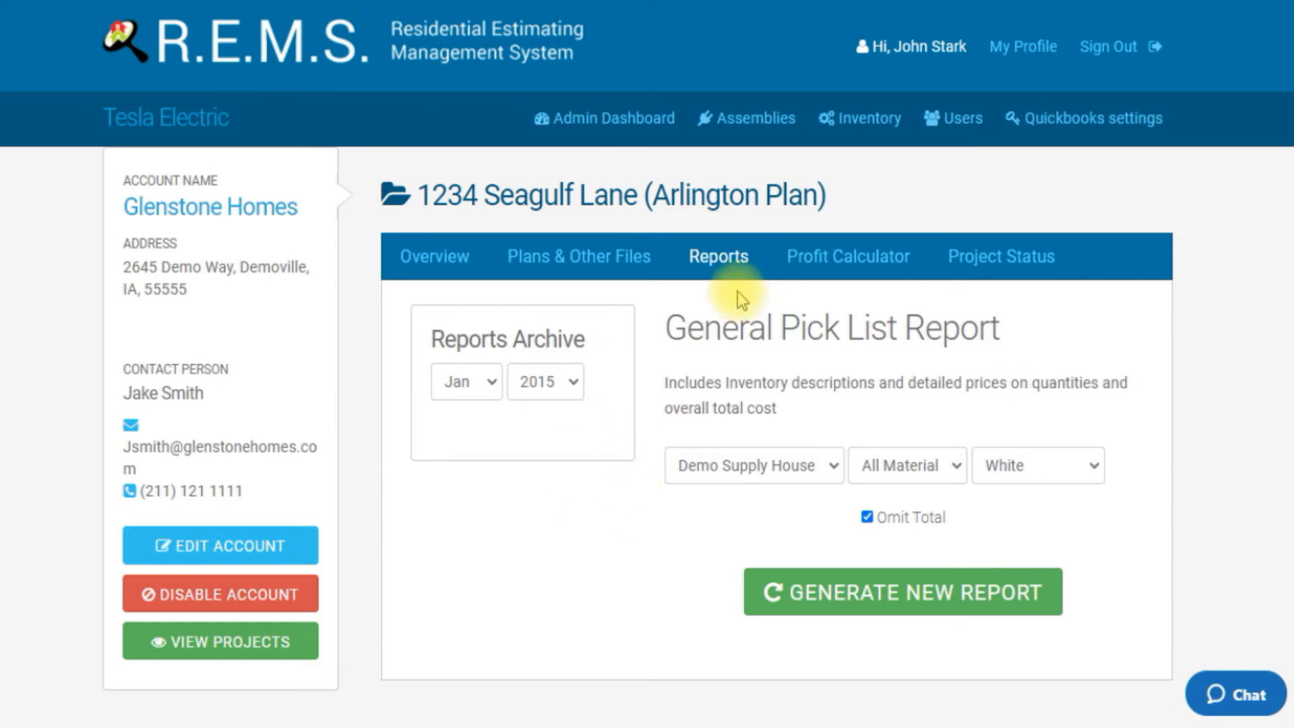
Step: Return to the home builder accounts, look at Original Builders, and open the Glenstone Homes account
left_click(642, 121)
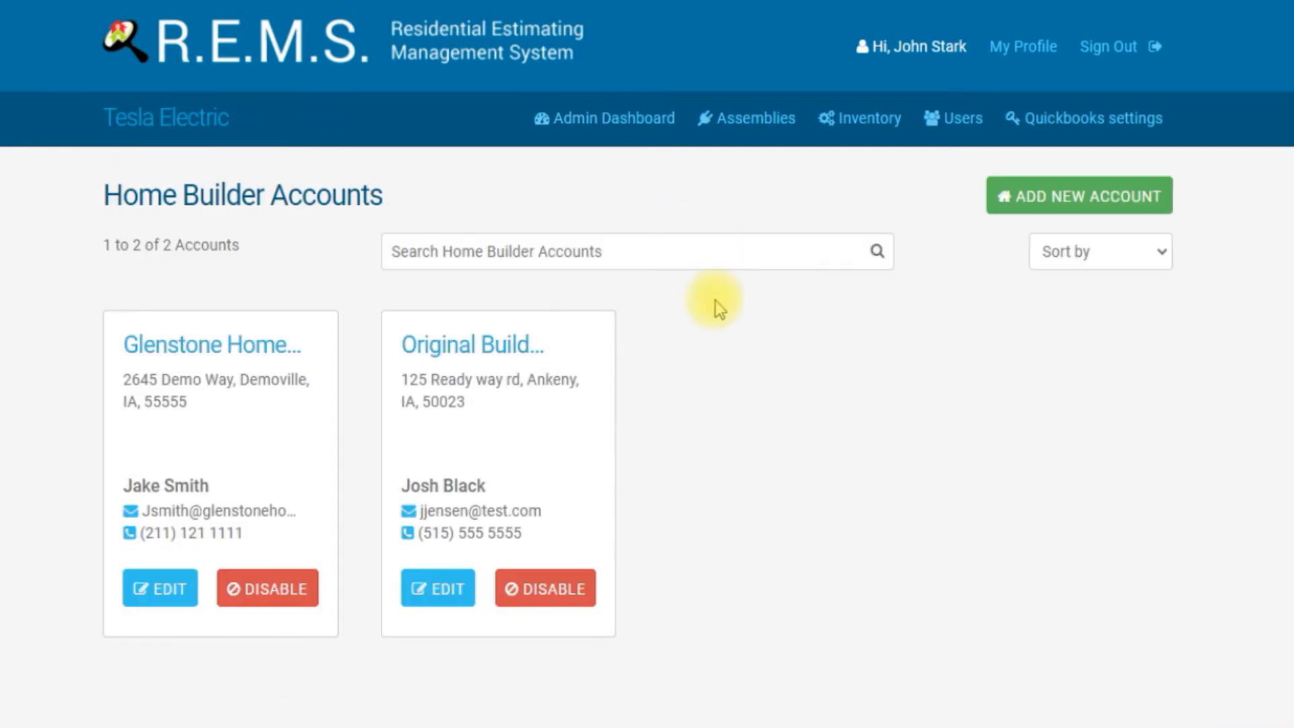
left_click(499, 356)
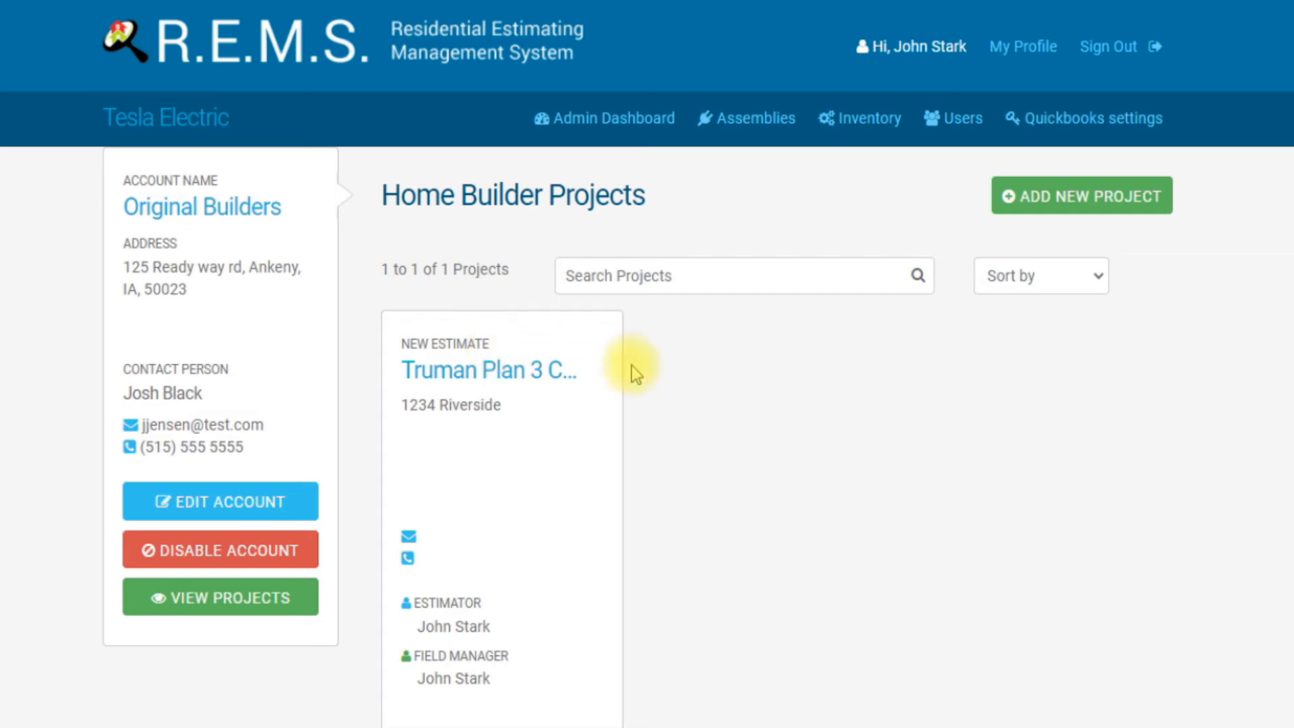
left_click(608, 115)
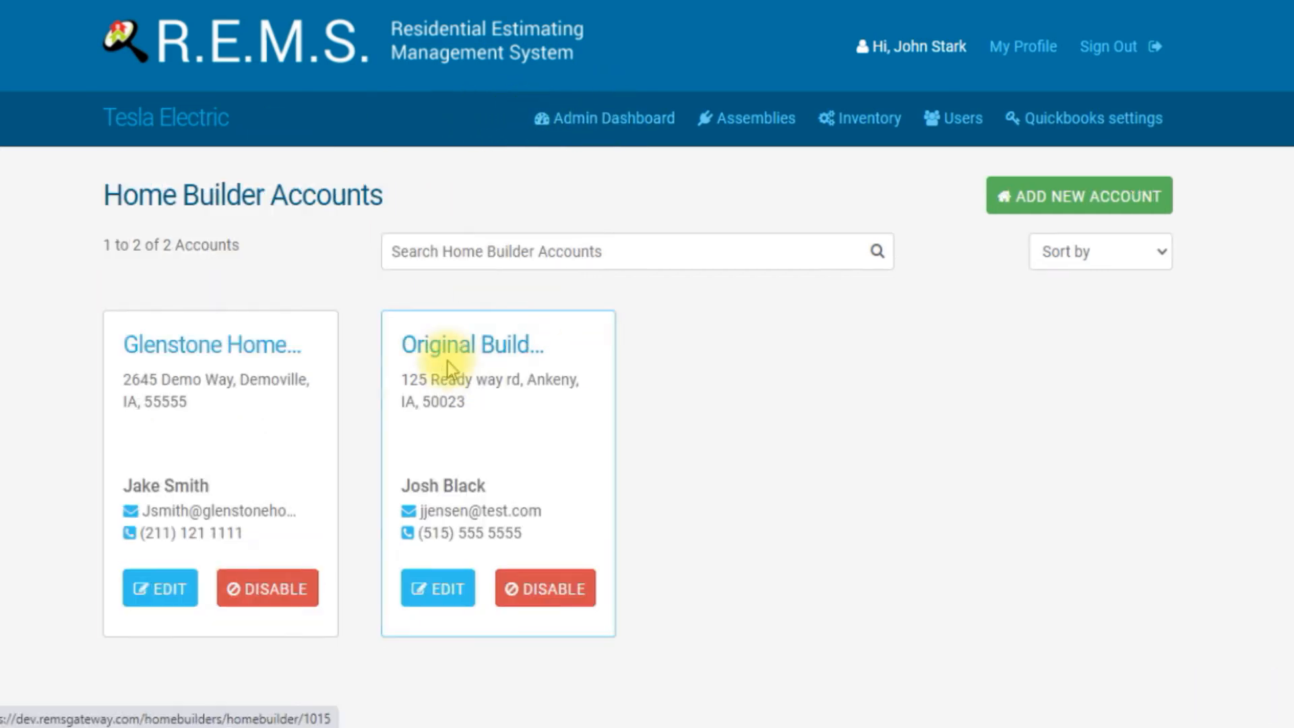
left_click(245, 350)
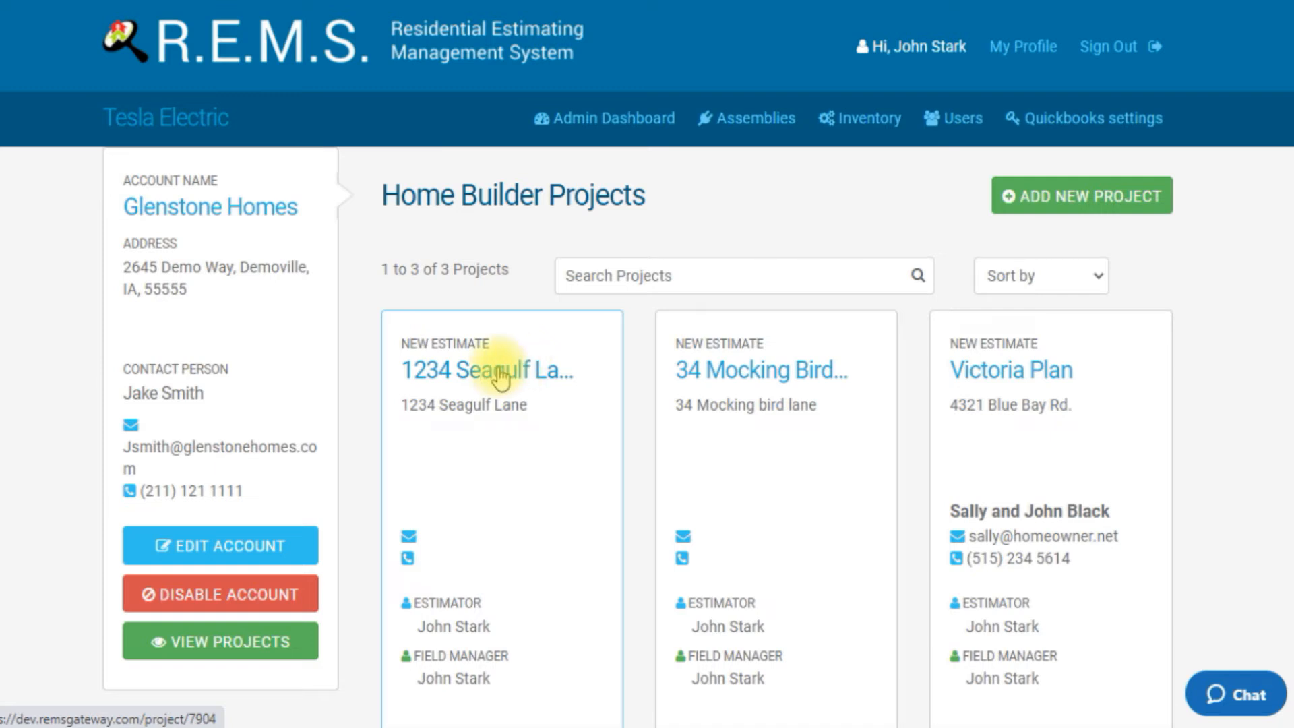
Step: Open the 34 Mocking Bird Lane project and start editing its plan from the plans and files section
left_click(719, 372)
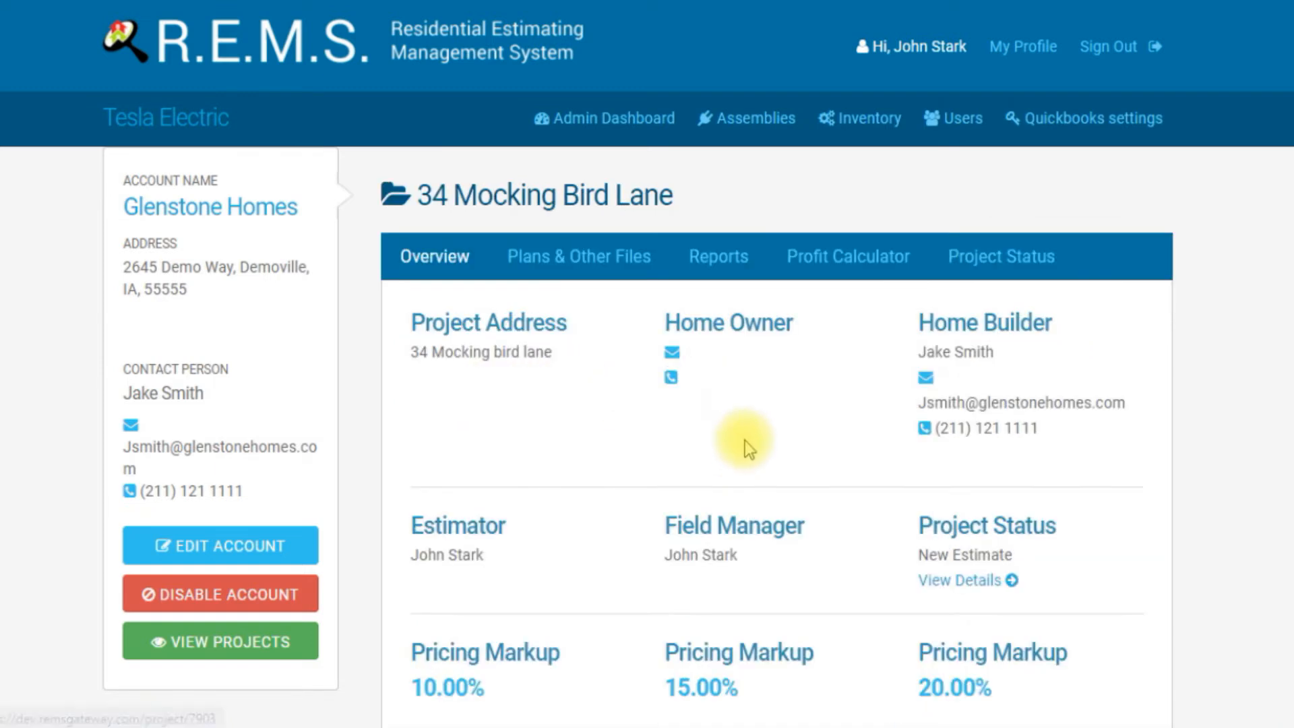
left_click(592, 257)
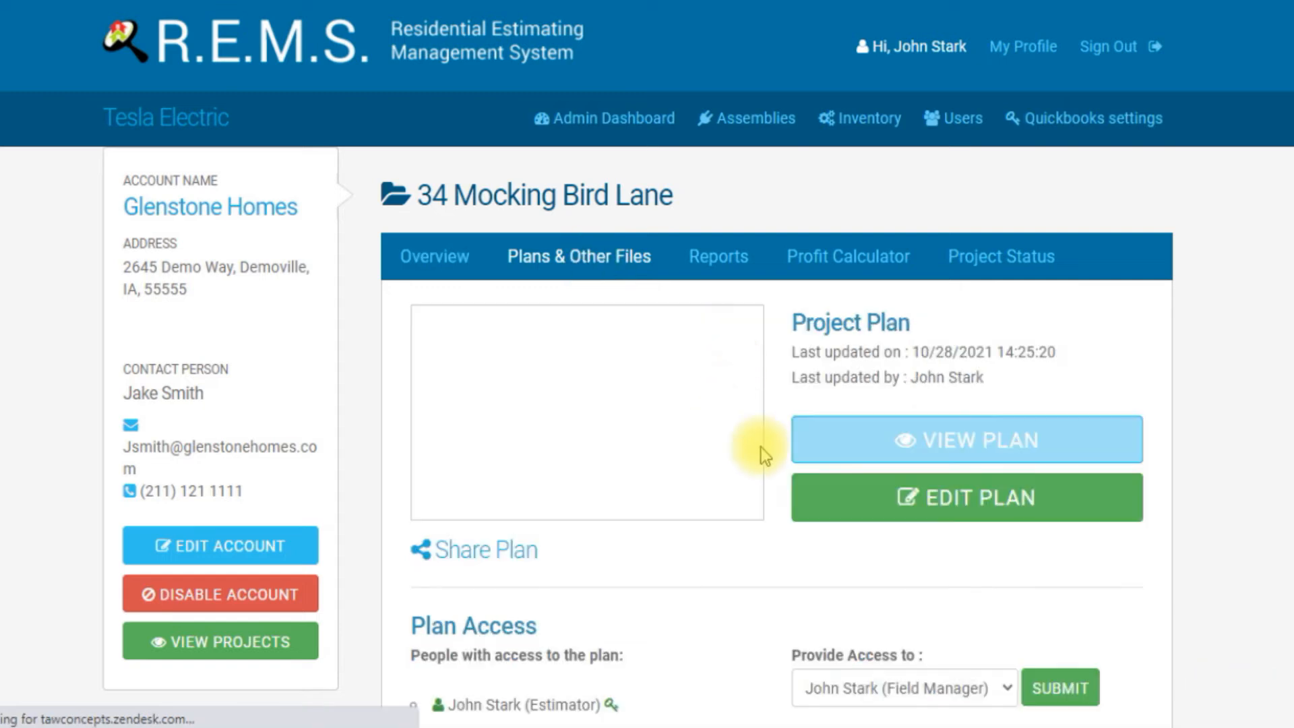
left_click(889, 496)
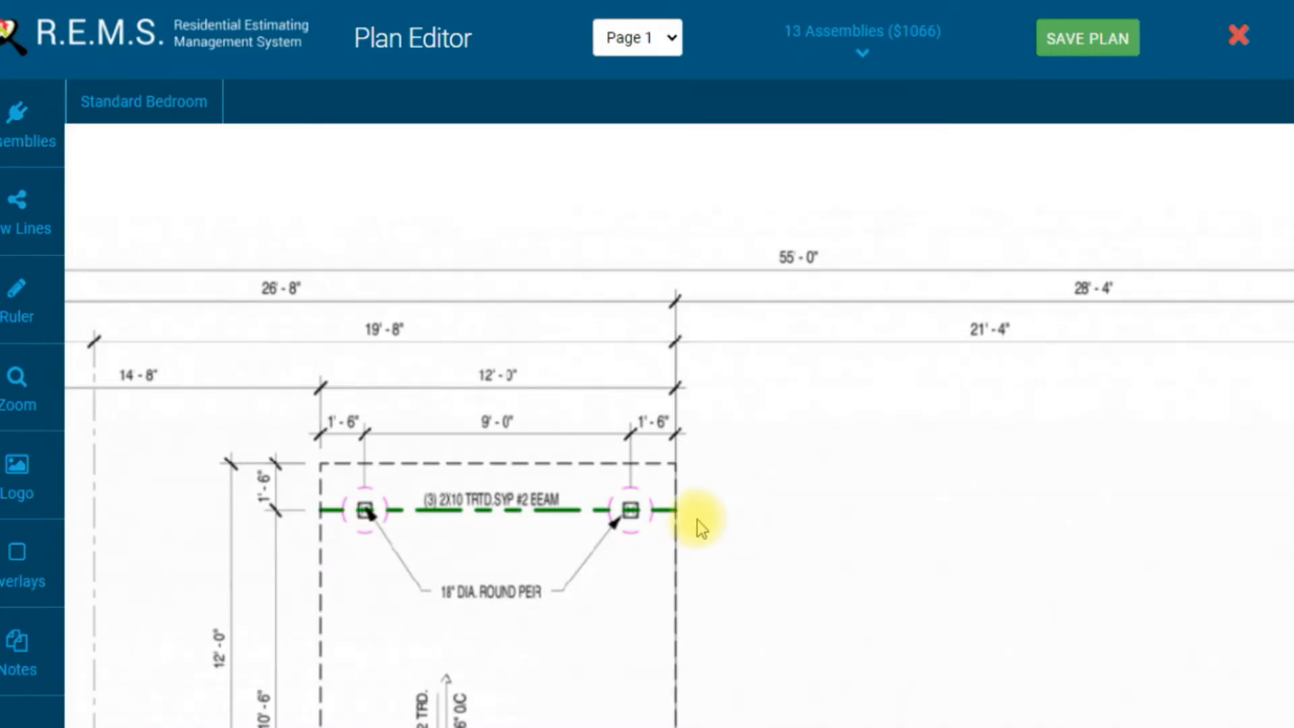
Step: Nudge the LED can light symbols in the Optional Family room into better alignment
left_click_drag(491, 557, 708, 283)
left_click_drag(583, 646, 584, 292)
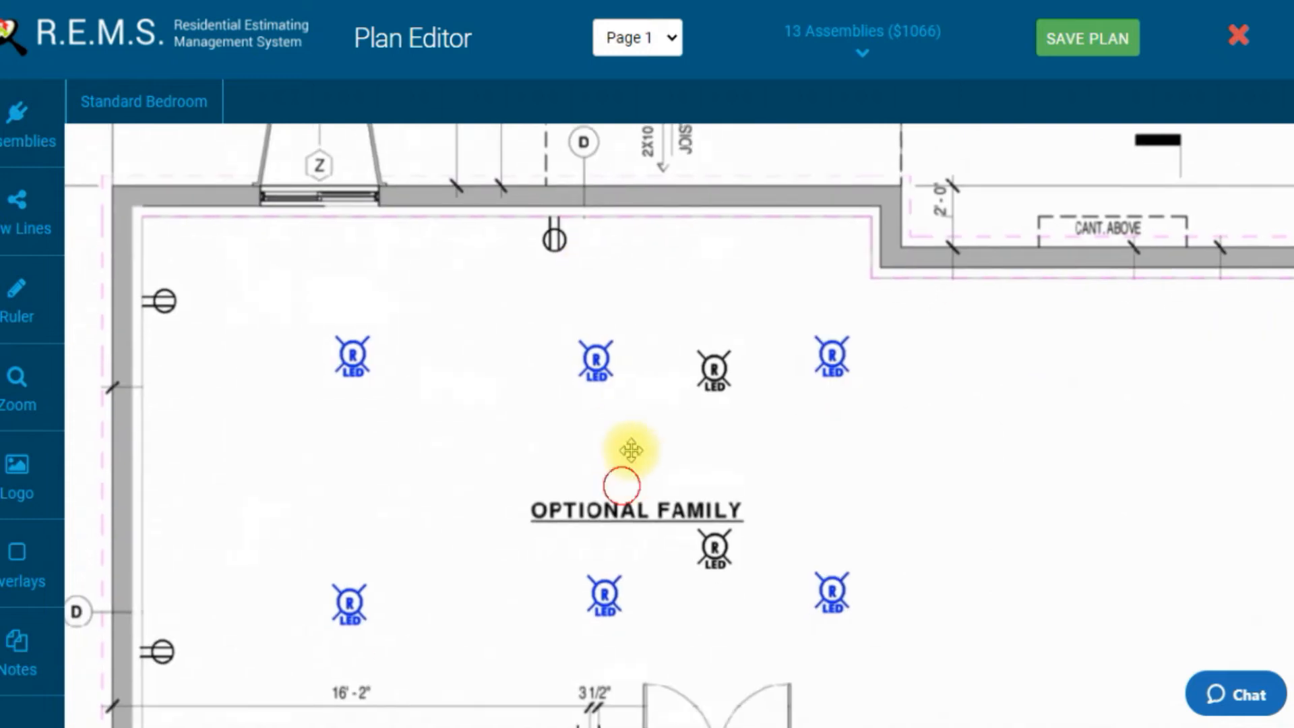
left_click_drag(658, 529, 670, 405)
left_click_drag(625, 330, 548, 337)
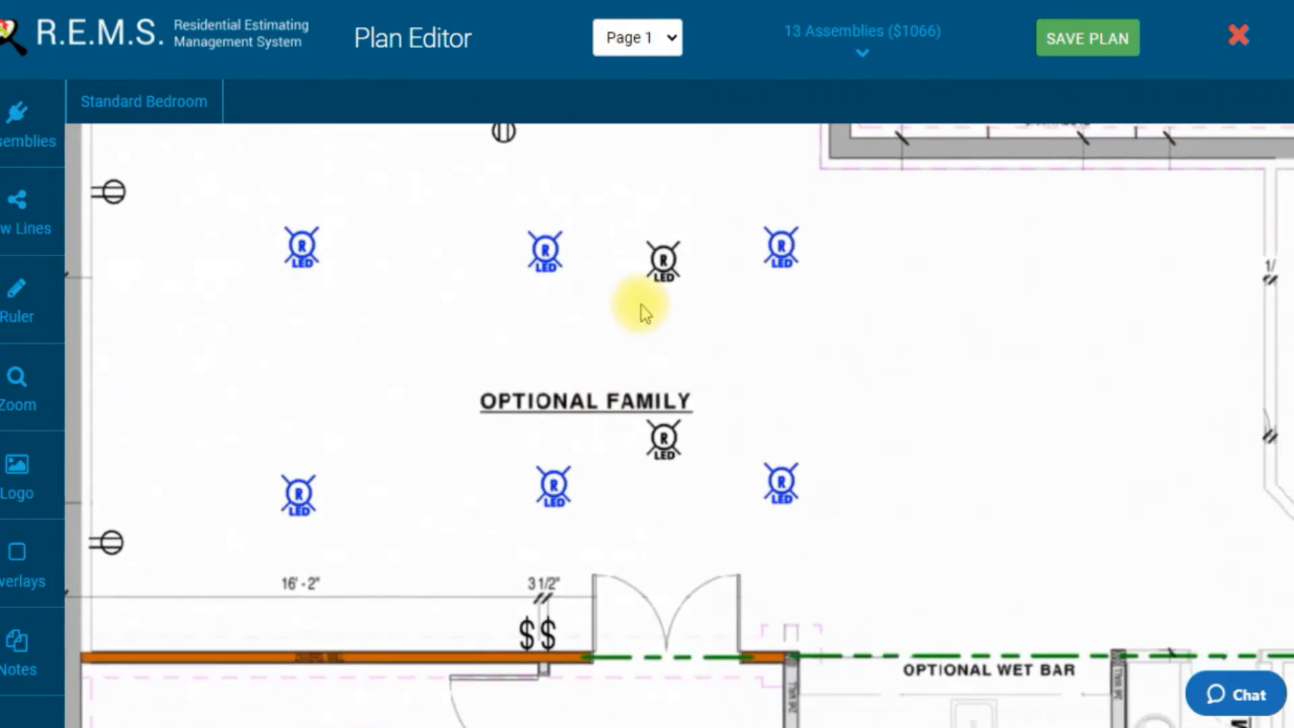
left_click_drag(702, 346, 807, 367)
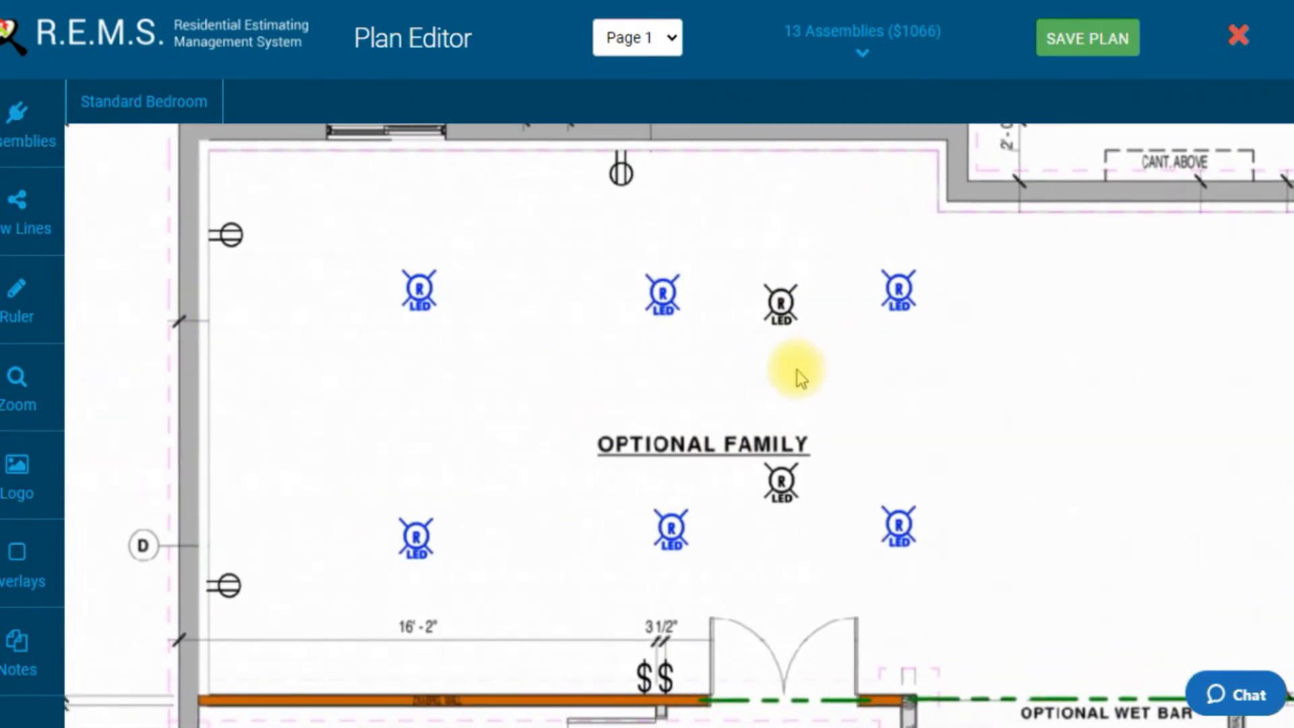
left_click(897, 290)
left_click_drag(896, 290, 904, 294)
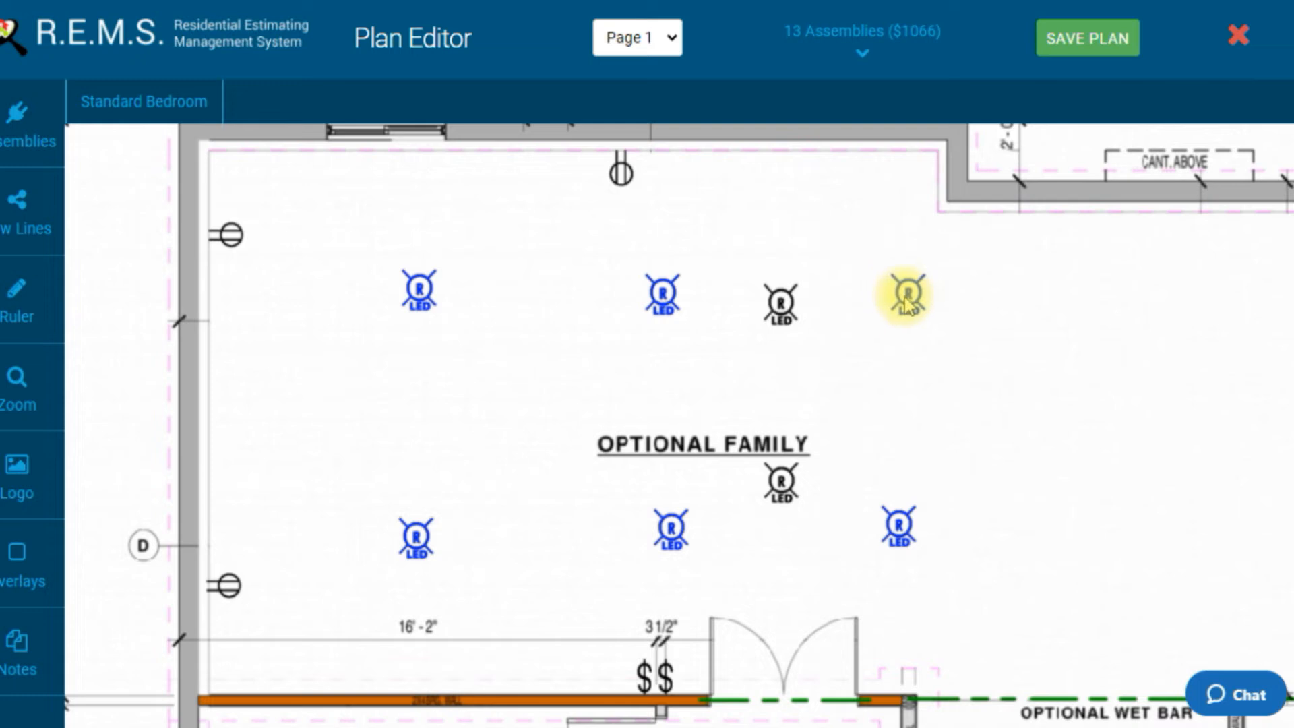
left_click_drag(416, 289, 407, 292)
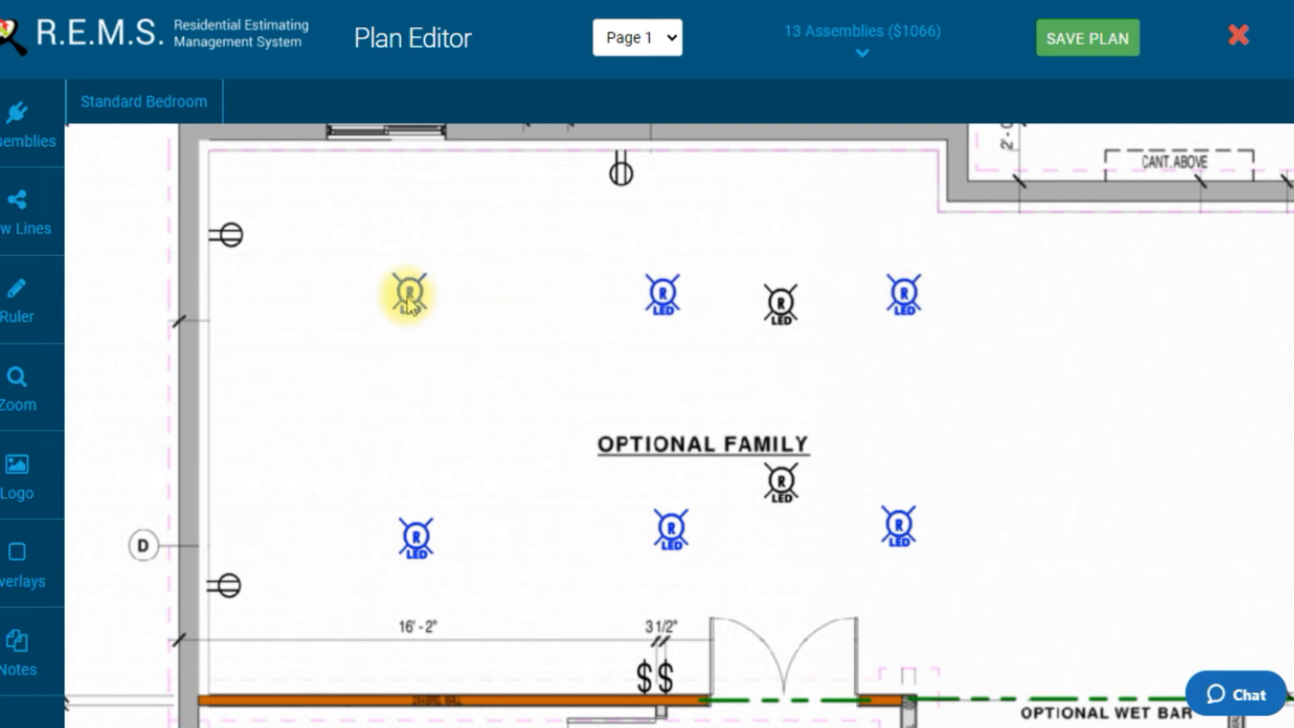
left_click(657, 295)
left_click_drag(657, 295, 648, 297)
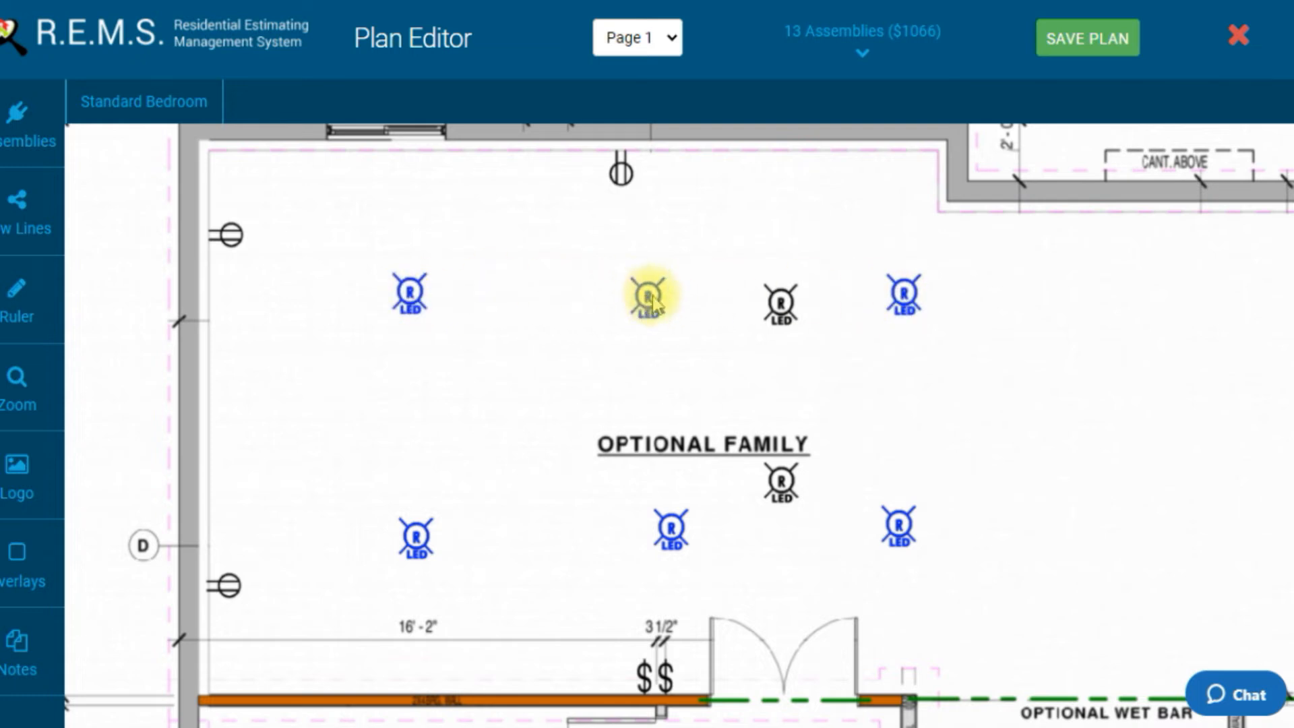
left_click(895, 300)
left_click_drag(893, 308, 889, 306)
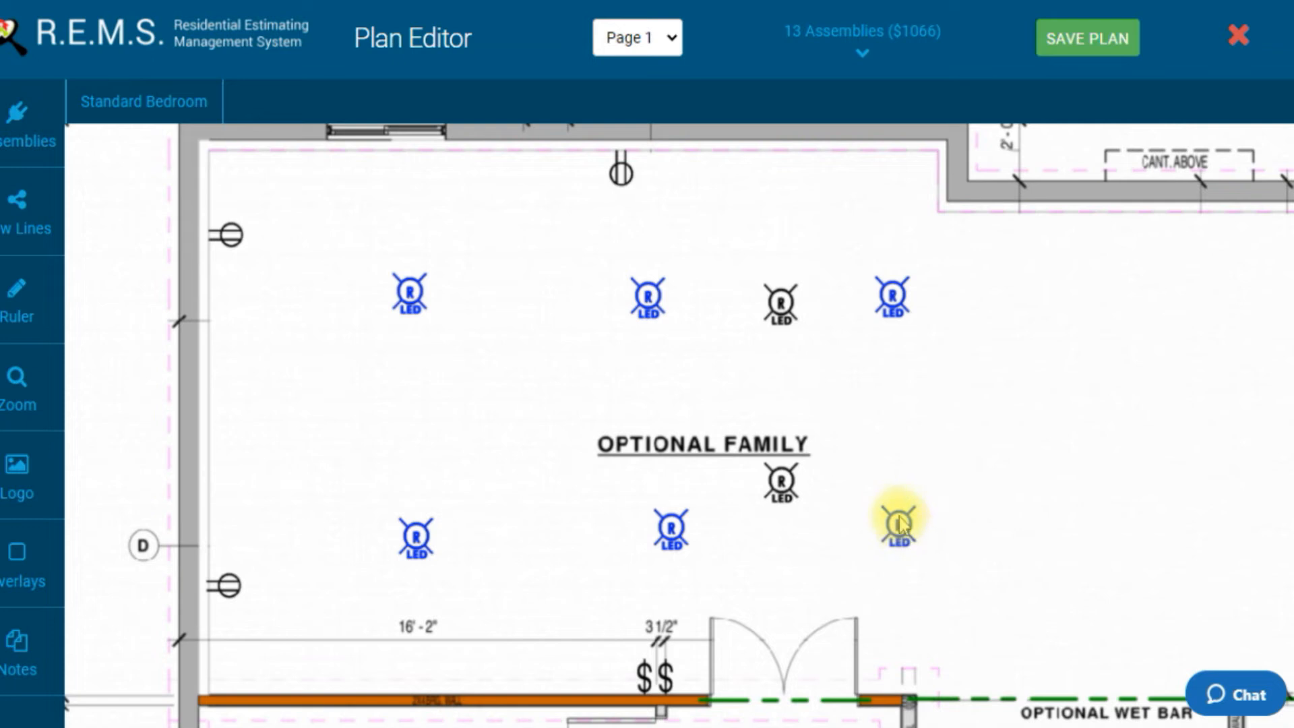
left_click_drag(666, 550, 659, 553)
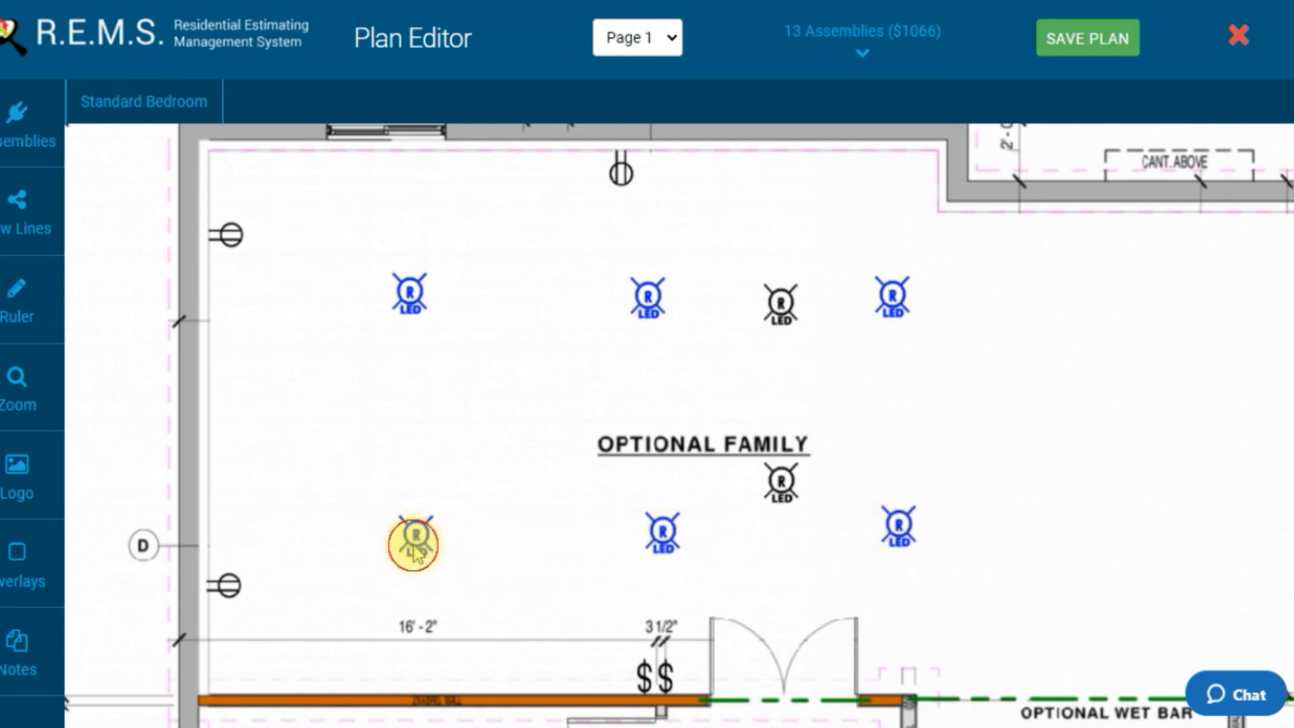
Step: Browse the Builder assembly library in the plan editor, then close the plan editor
left_click_drag(539, 437, 476, 408)
left_click_drag(831, 370, 801, 382)
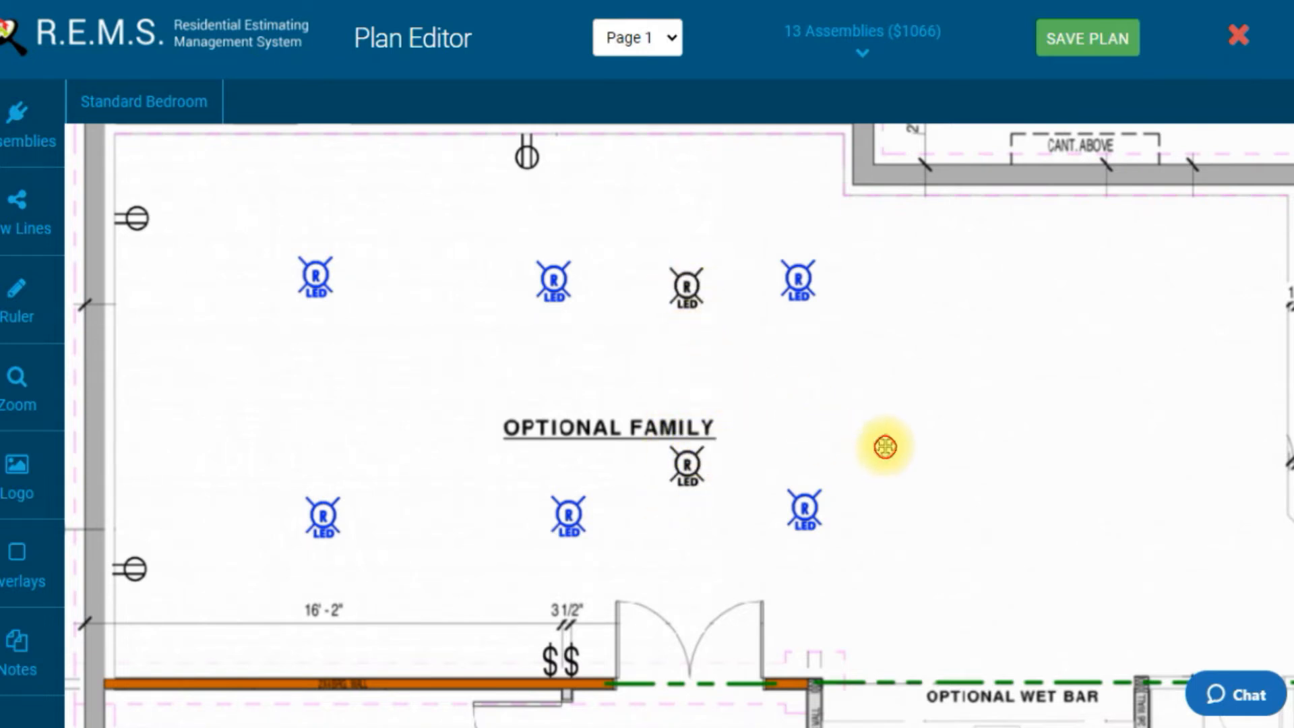
left_click_drag(886, 449, 820, 418)
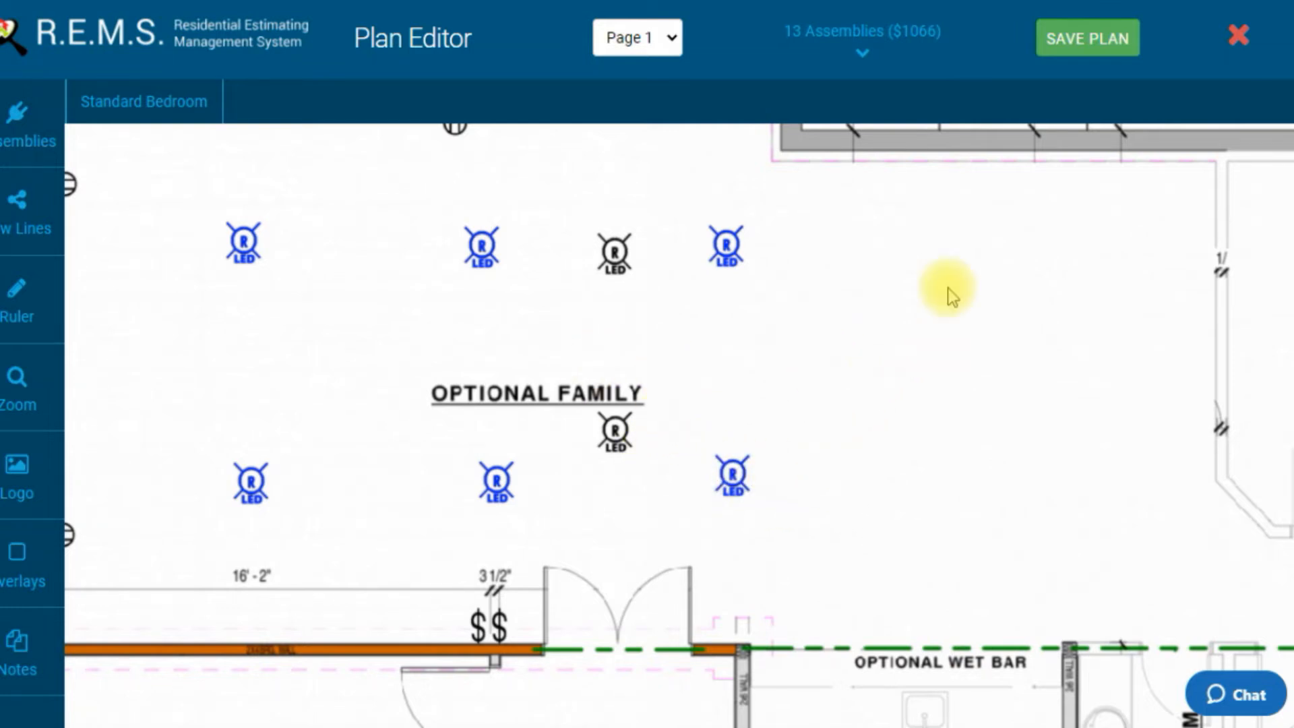
left_click_drag(700, 364, 807, 362)
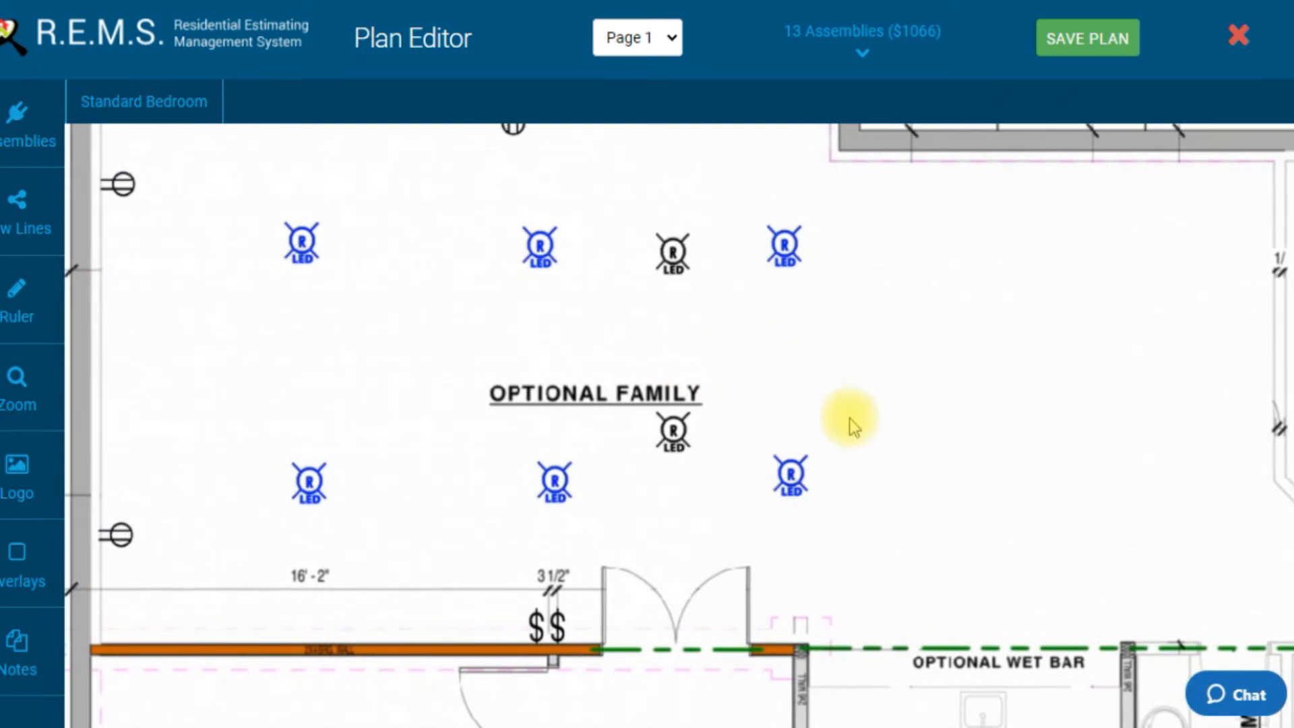
left_click(20, 114)
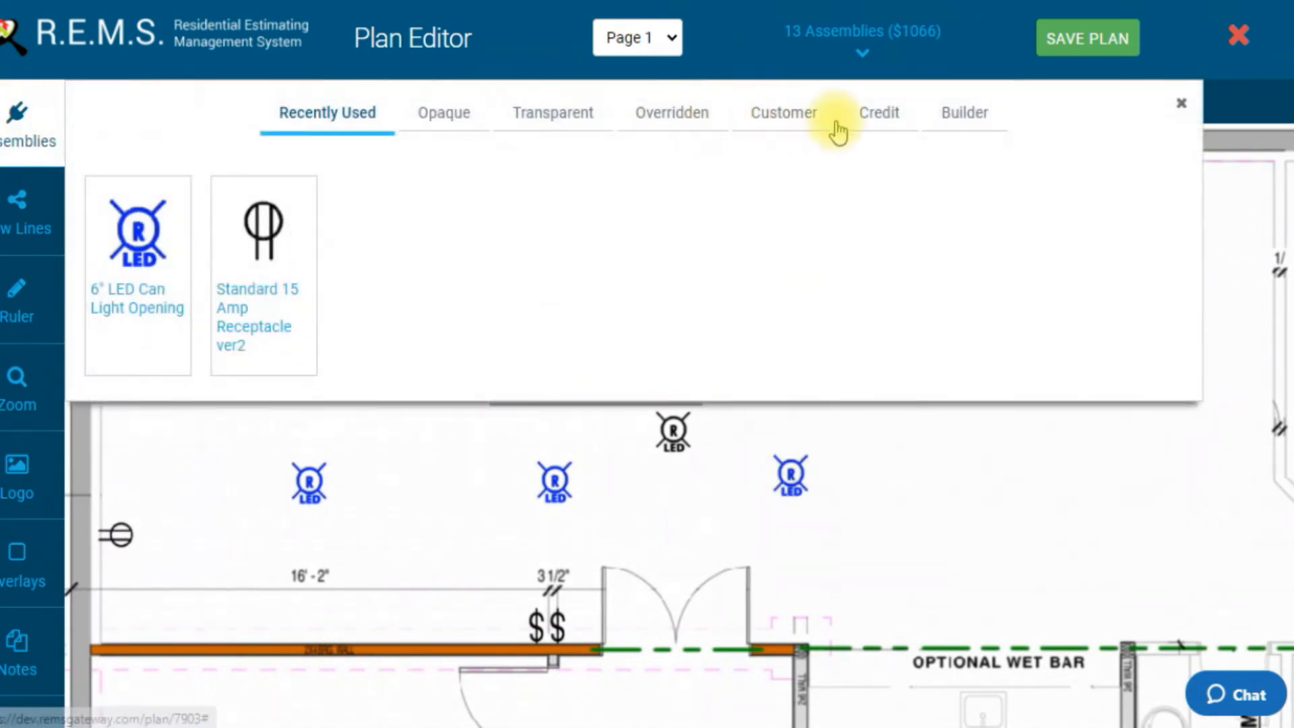
left_click(952, 116)
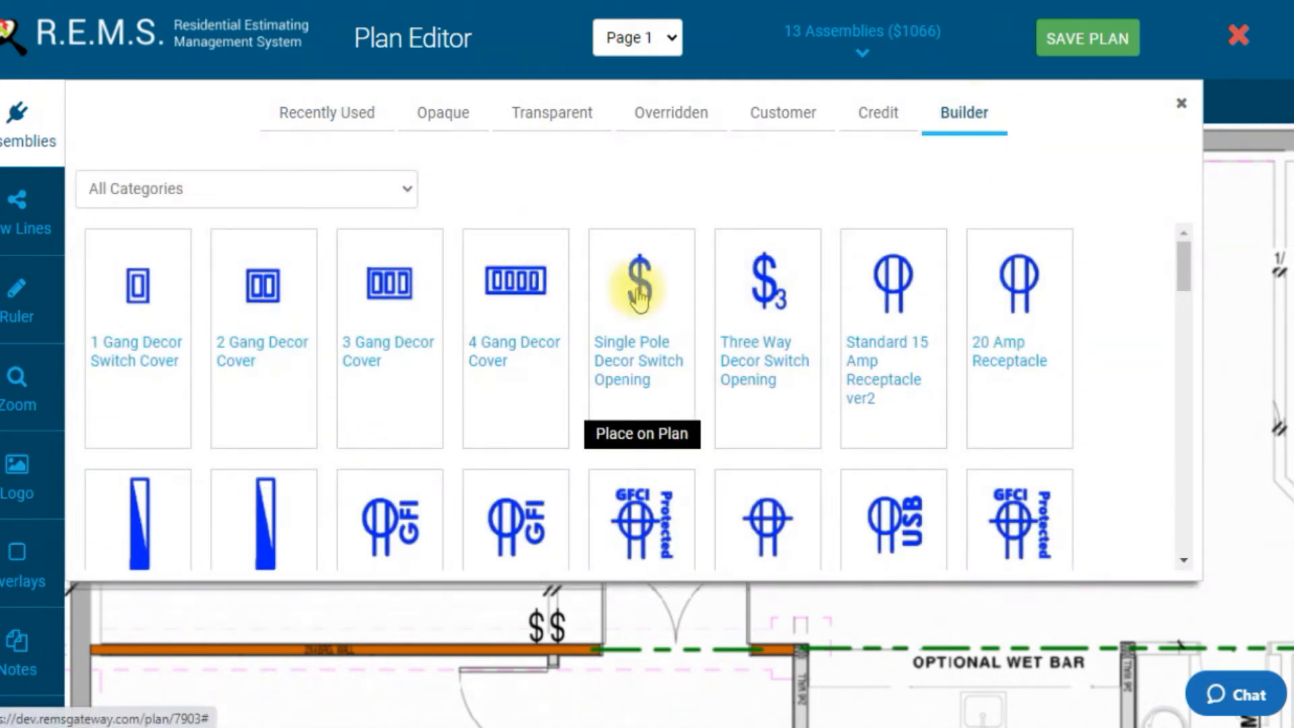
scroll(990, 364, "down", 6)
scroll(991, 368, "down", 12)
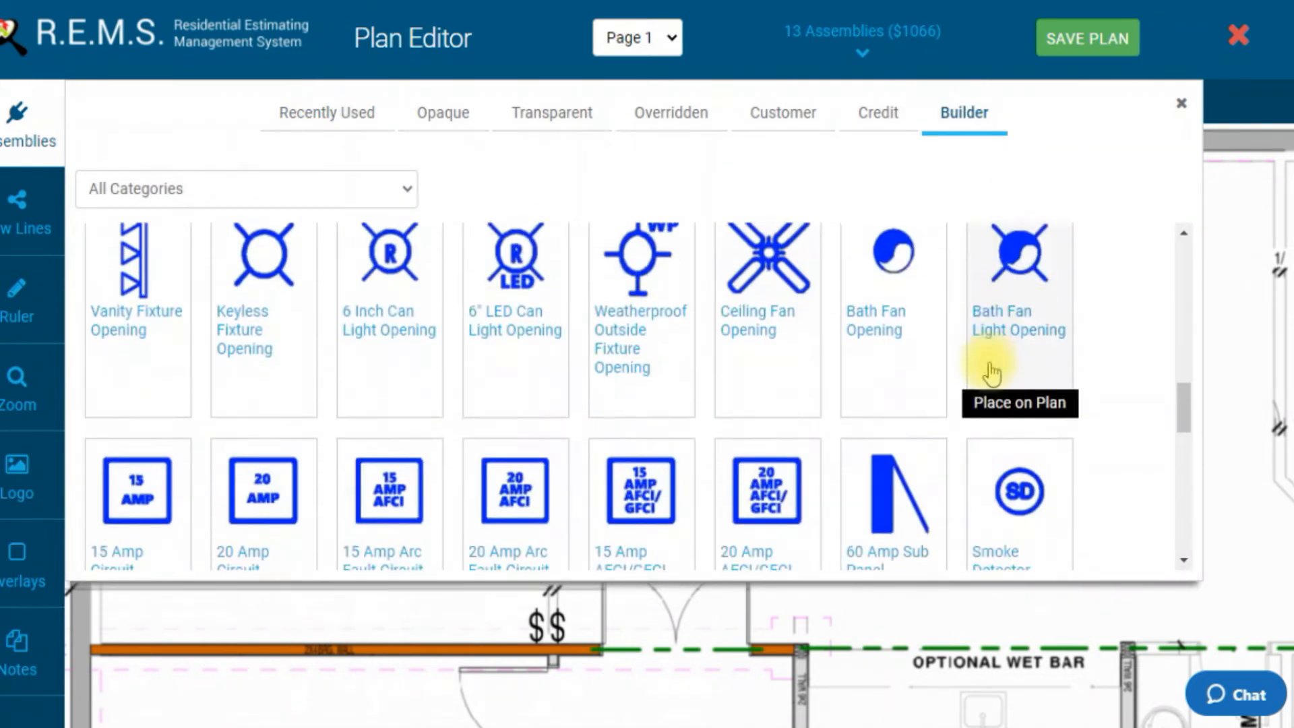
scroll(981, 391, "up", 10)
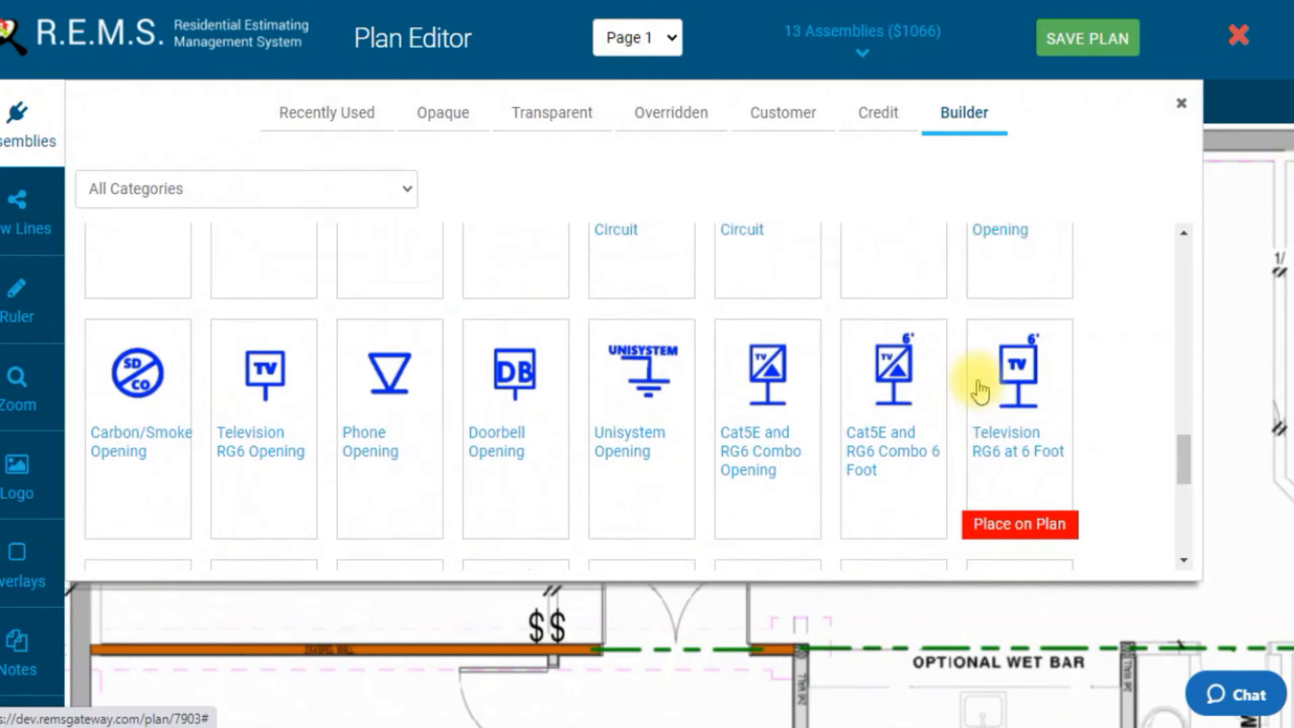
scroll(596, 442, "up", 6)
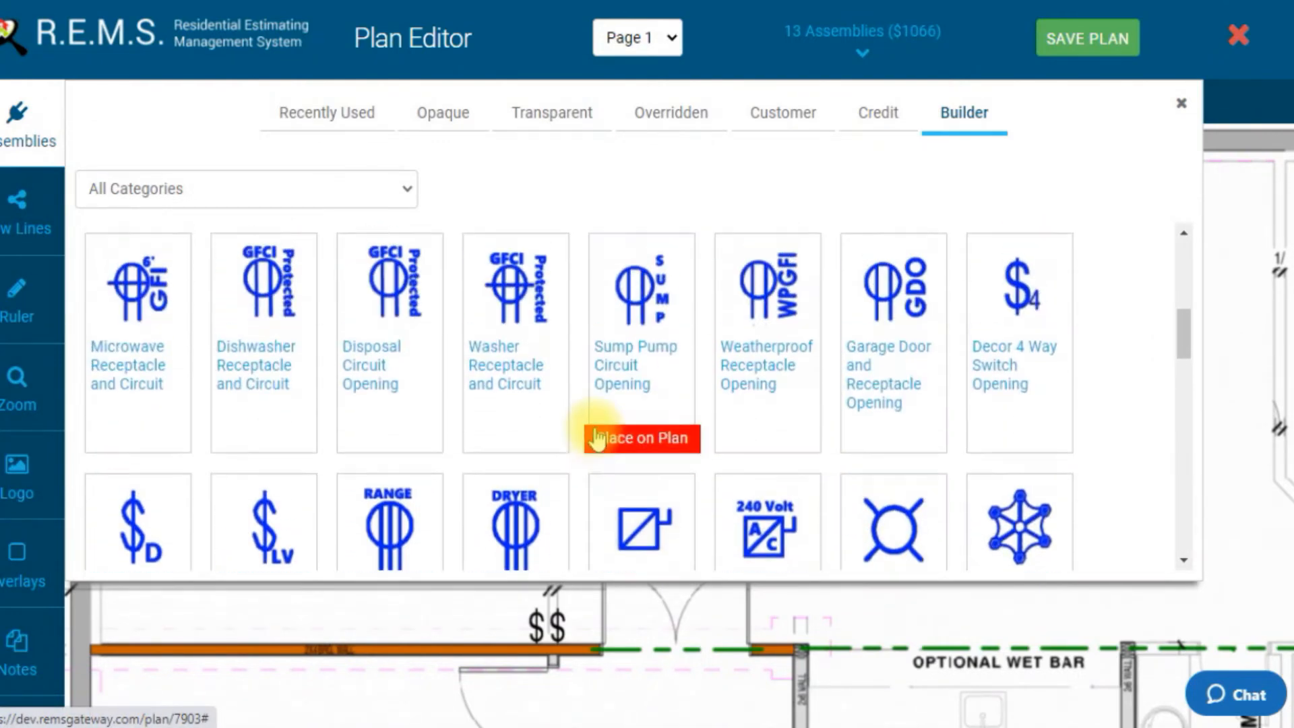
left_click(440, 116)
left_click(964, 115)
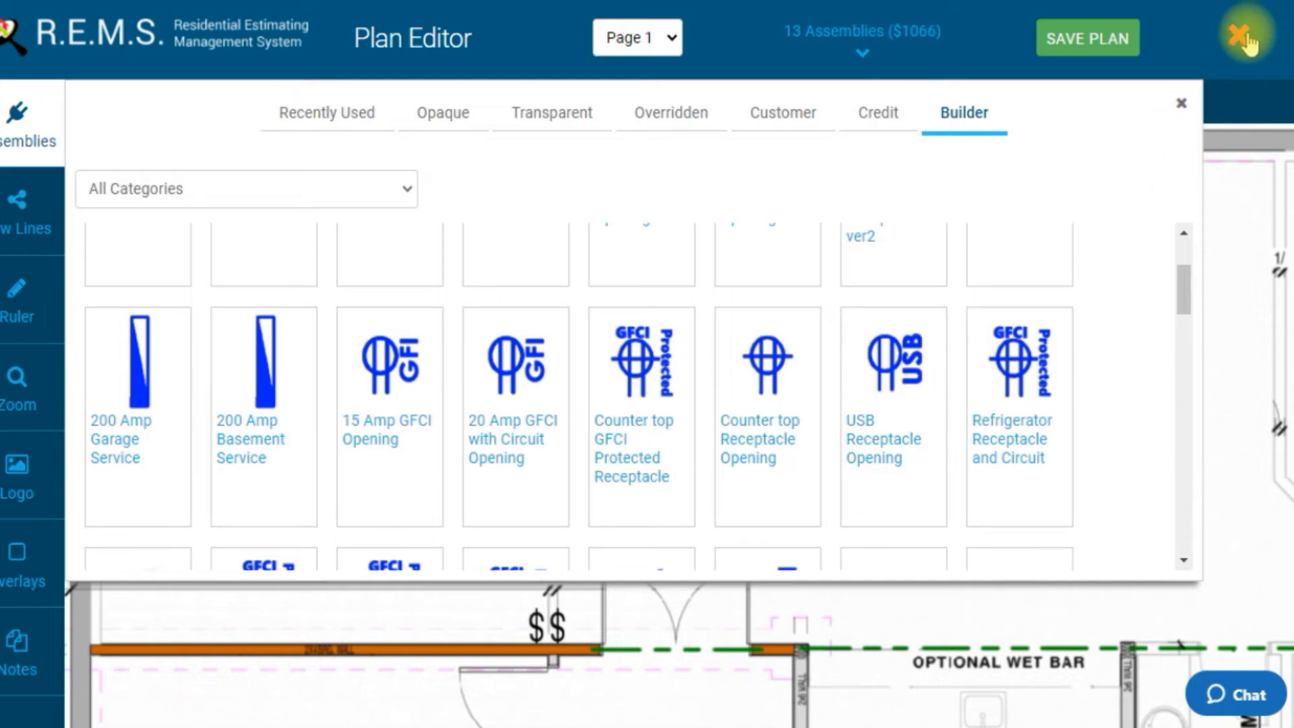
left_click(1245, 37)
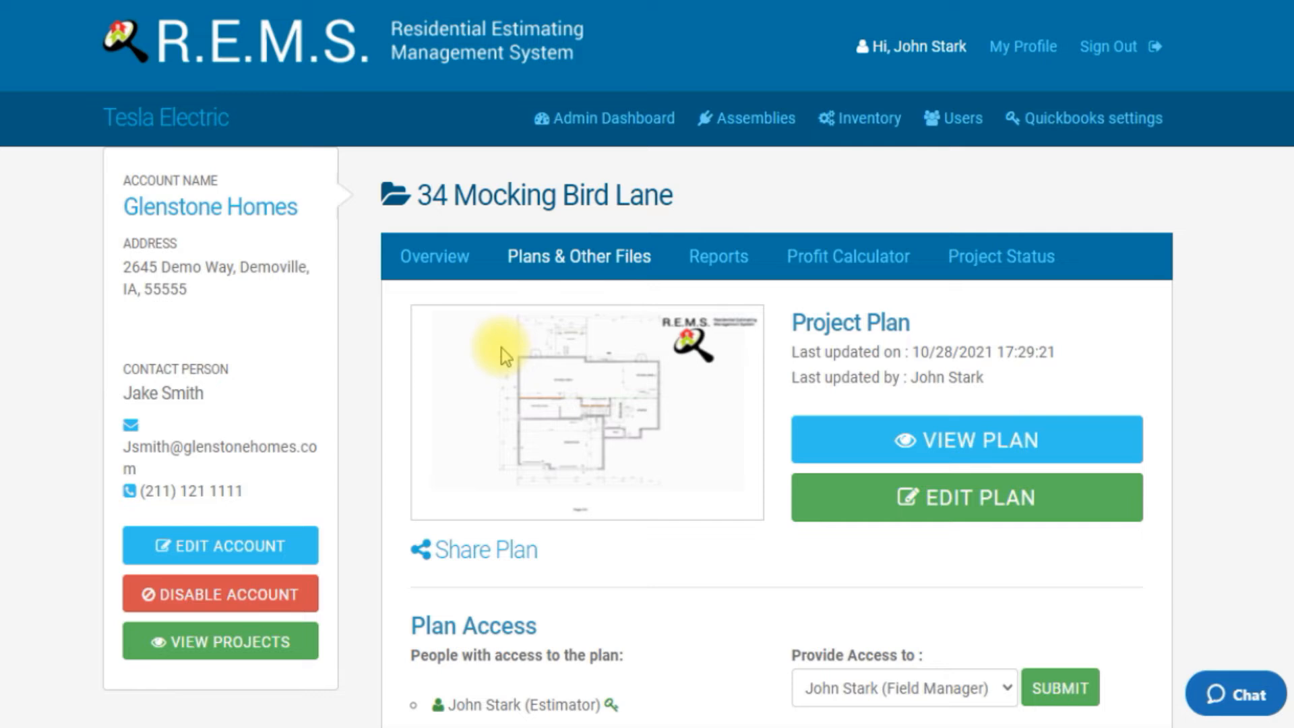
Step: Open the project overview and start editing the project info
left_click(445, 264)
scroll(660, 426, "down", 3)
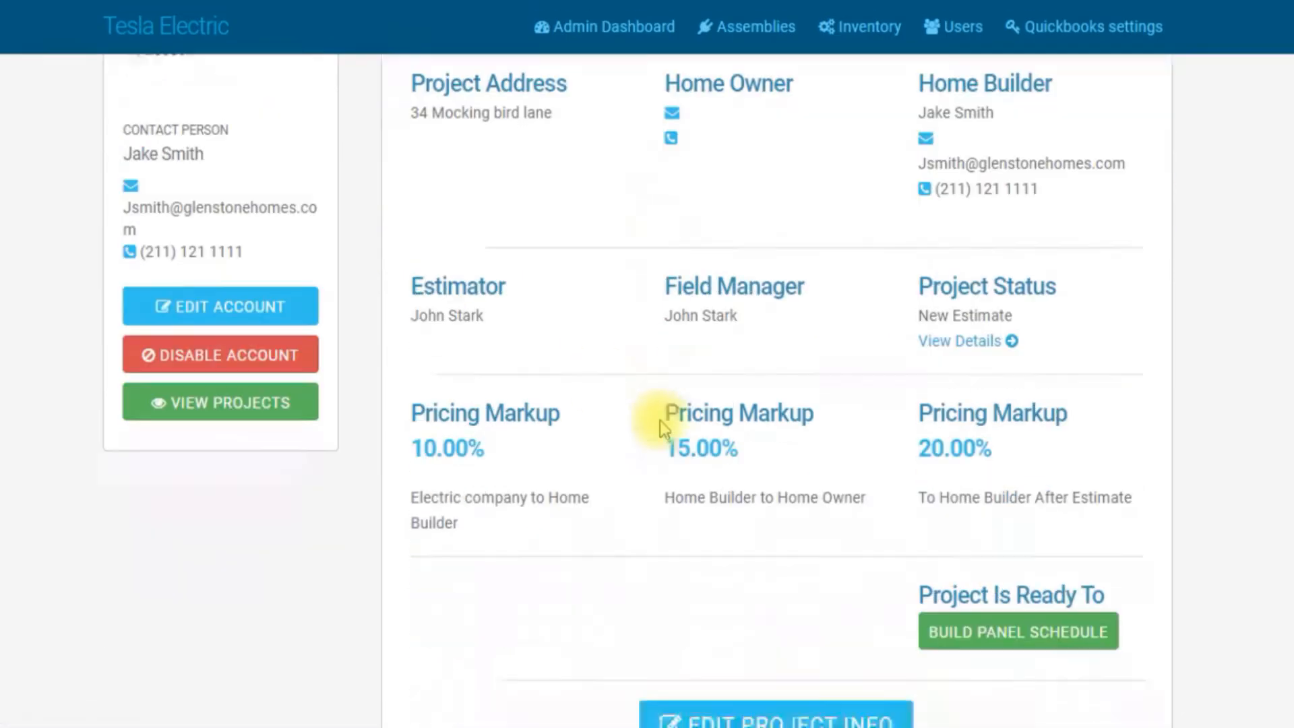
scroll(661, 420, "down", 1)
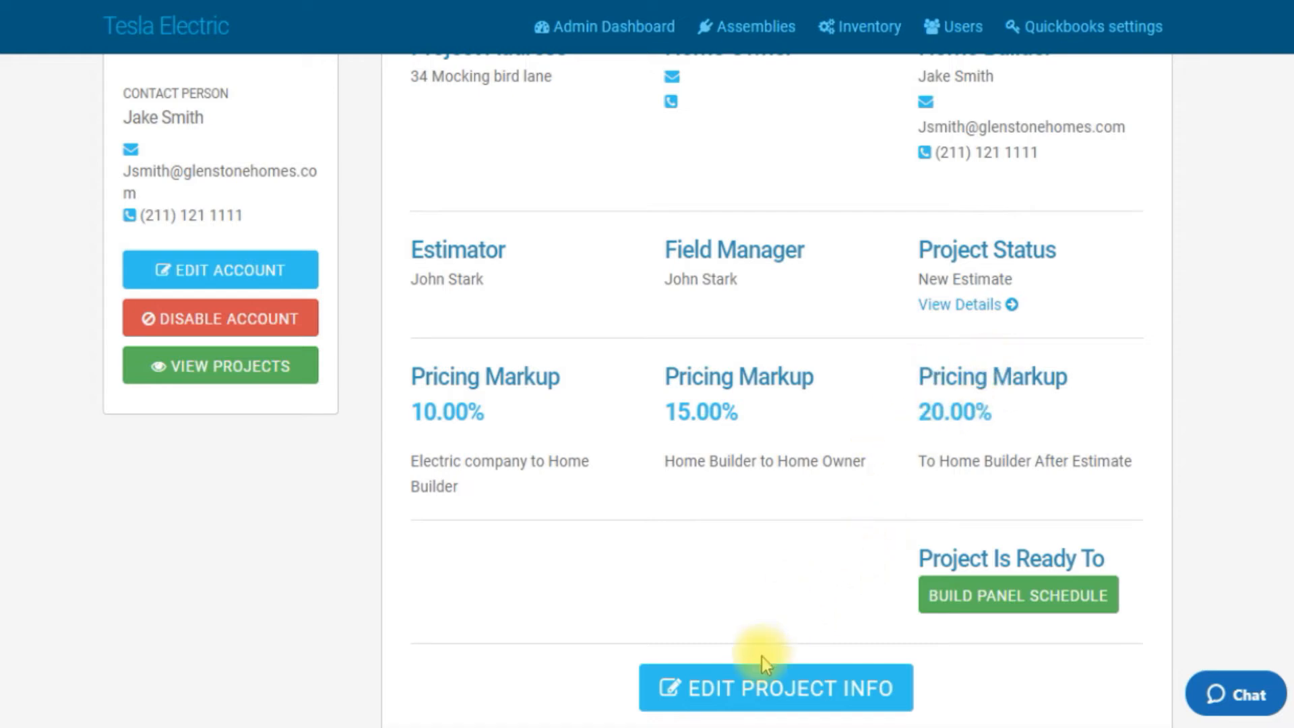
left_click(759, 696)
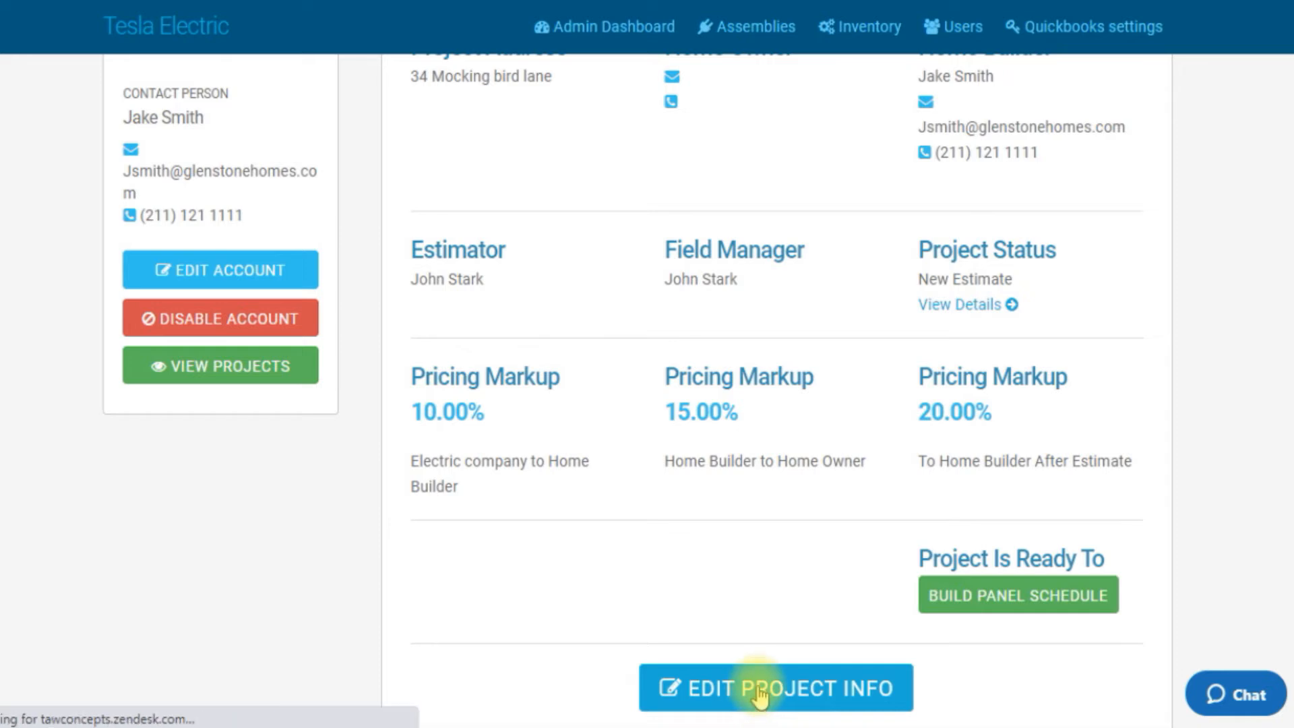
scroll(784, 578, "down", 6)
scroll(784, 579, "down", 4)
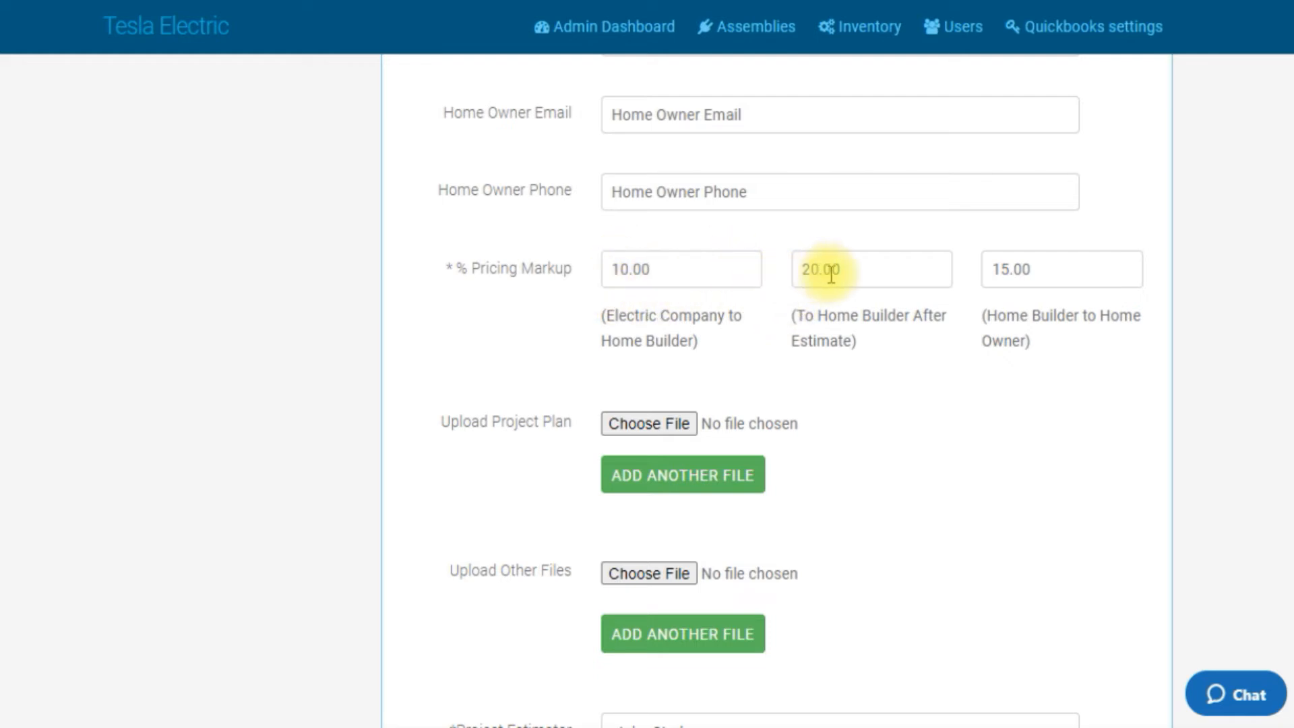
Step: Try setting the To Home Builder After Estimate markup to 10, then clear the stray text from the Electric Company markup
left_click_drag(840, 270, 759, 273)
type("10")
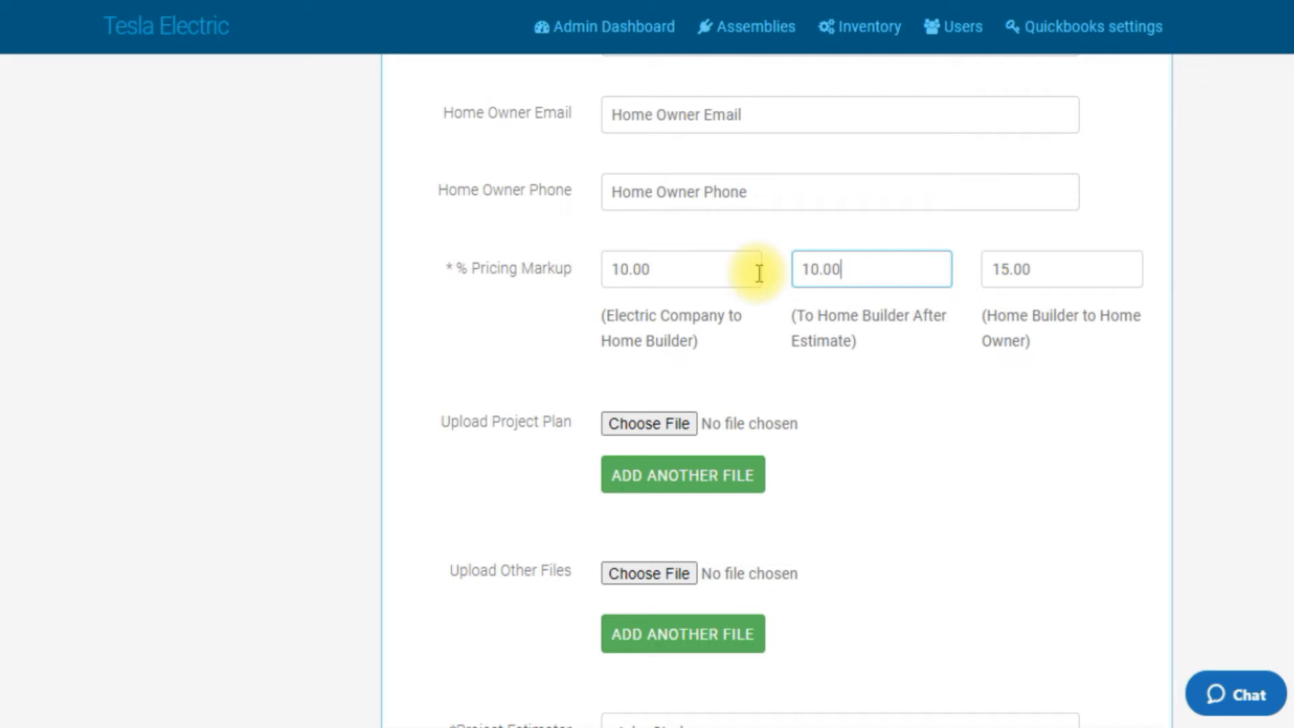
left_click_drag(846, 271, 801, 267)
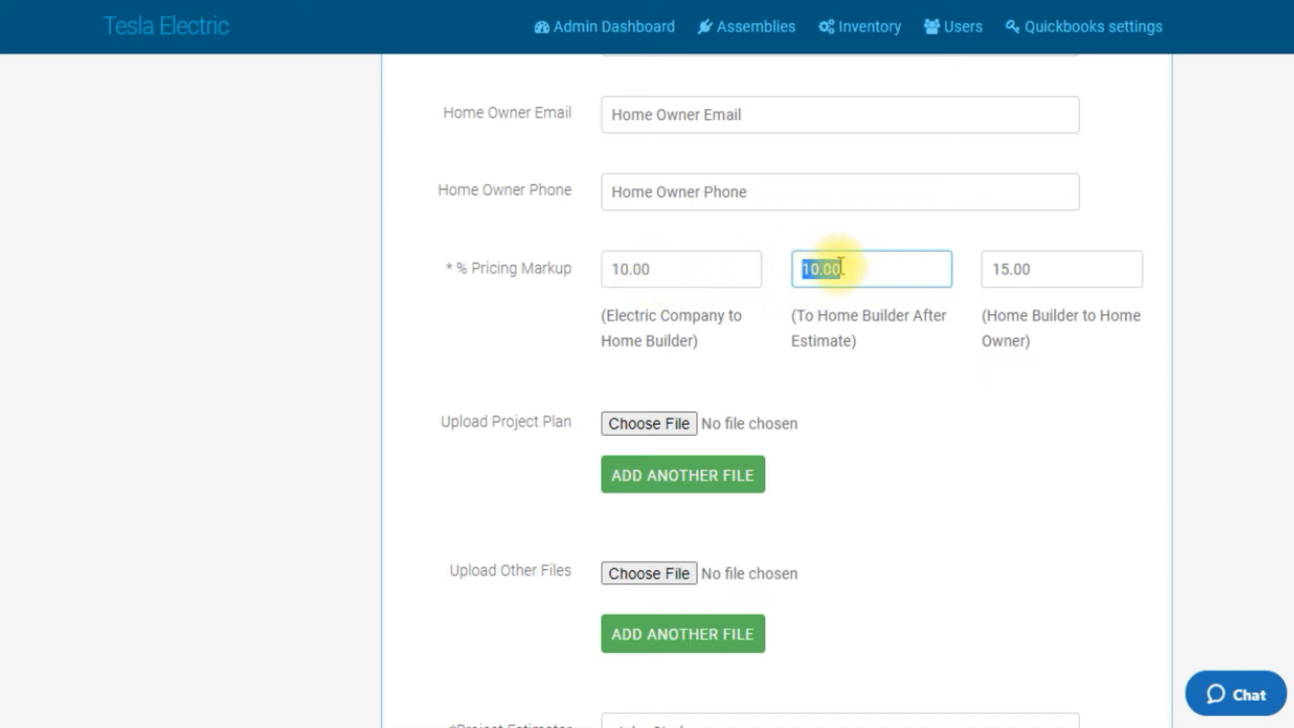
left_click_drag(878, 275, 741, 273)
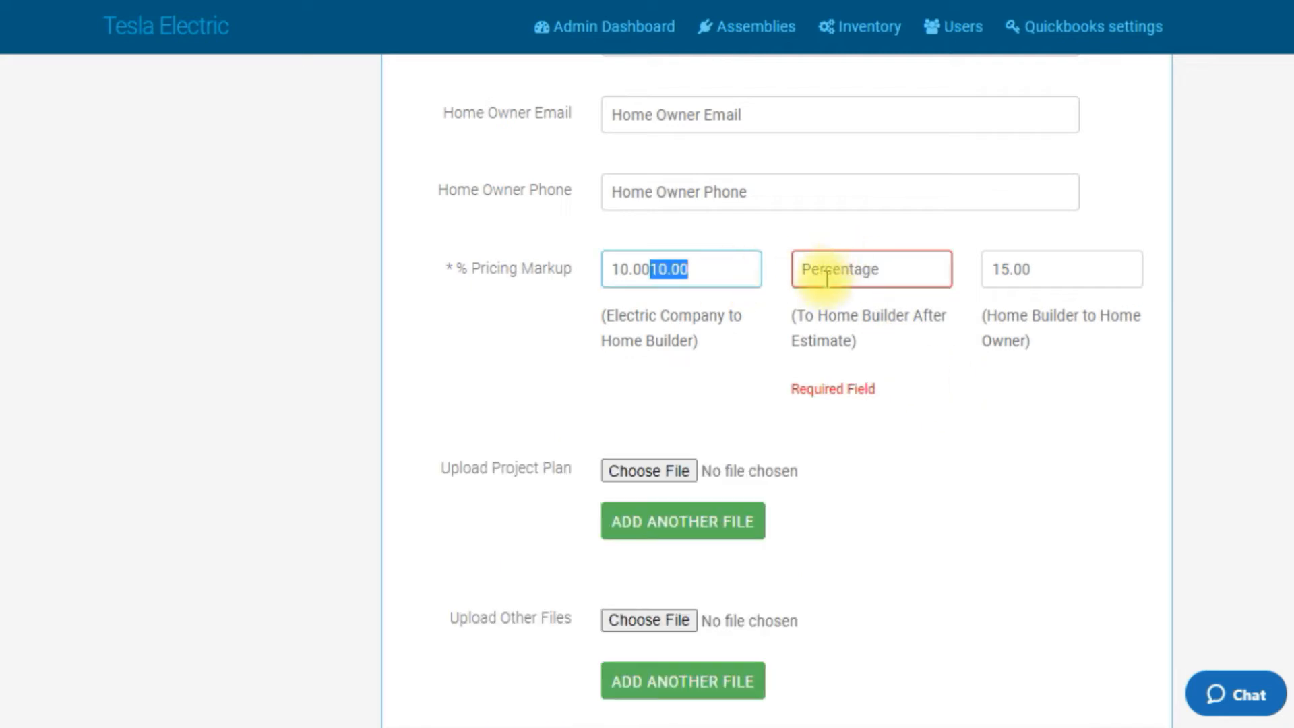
left_click(821, 273)
left_click(748, 270)
key("BackSpace")
key("BackSpace")
key("BackSpace")
key("BackSpace")
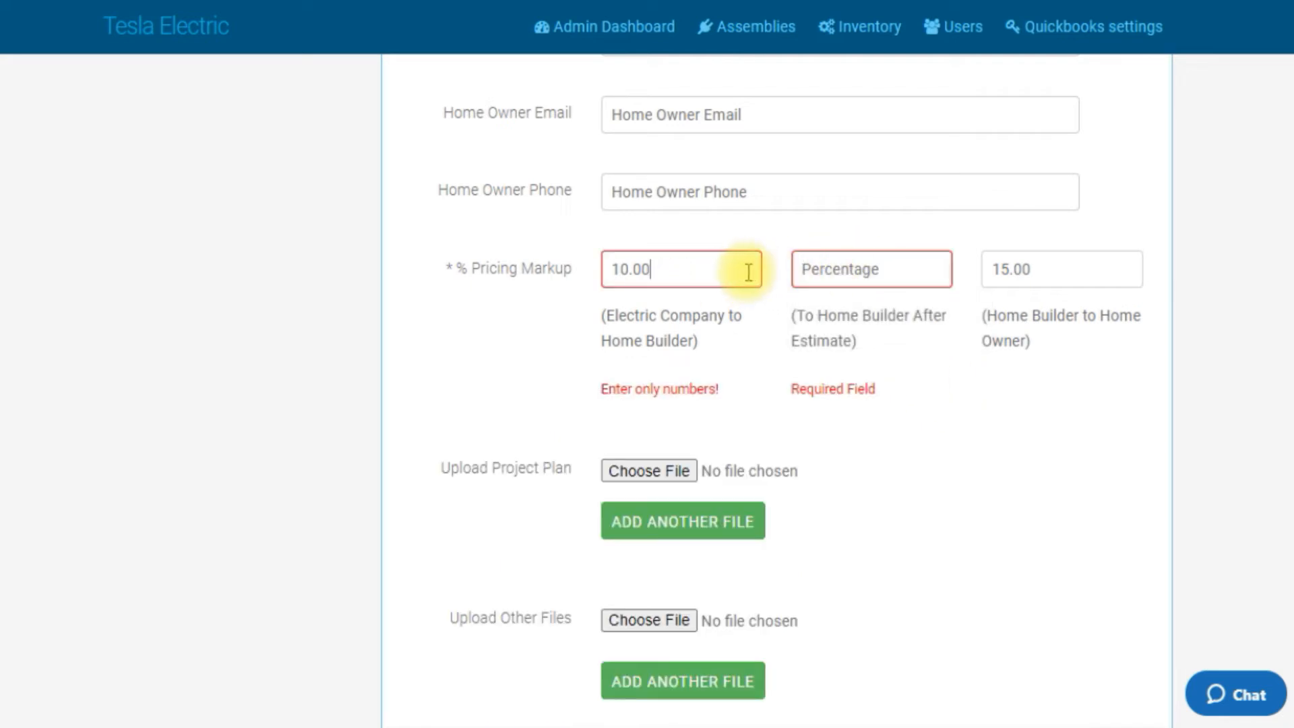
Step: Set the To Home Builder After Estimate markup to 20 and update the project with no relevant plan changes
left_click(814, 269)
type("20")
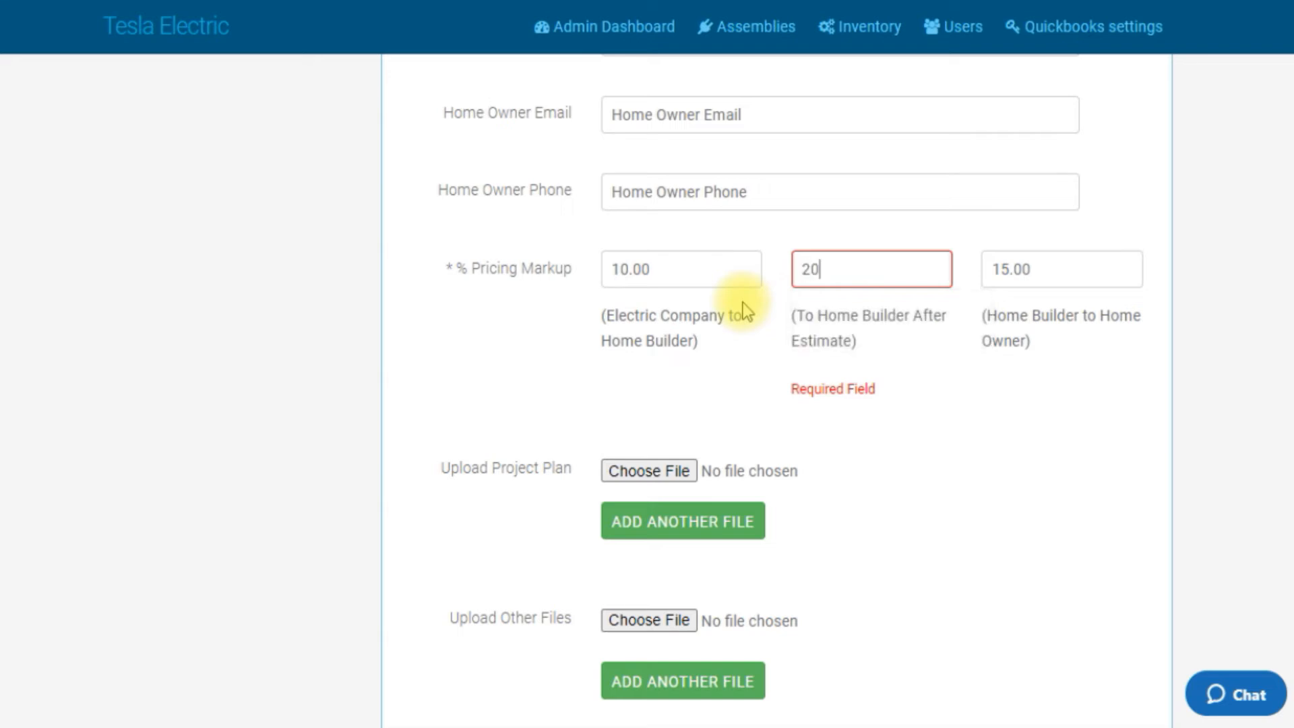
scroll(850, 384, "down", 3)
scroll(852, 383, "down", 4)
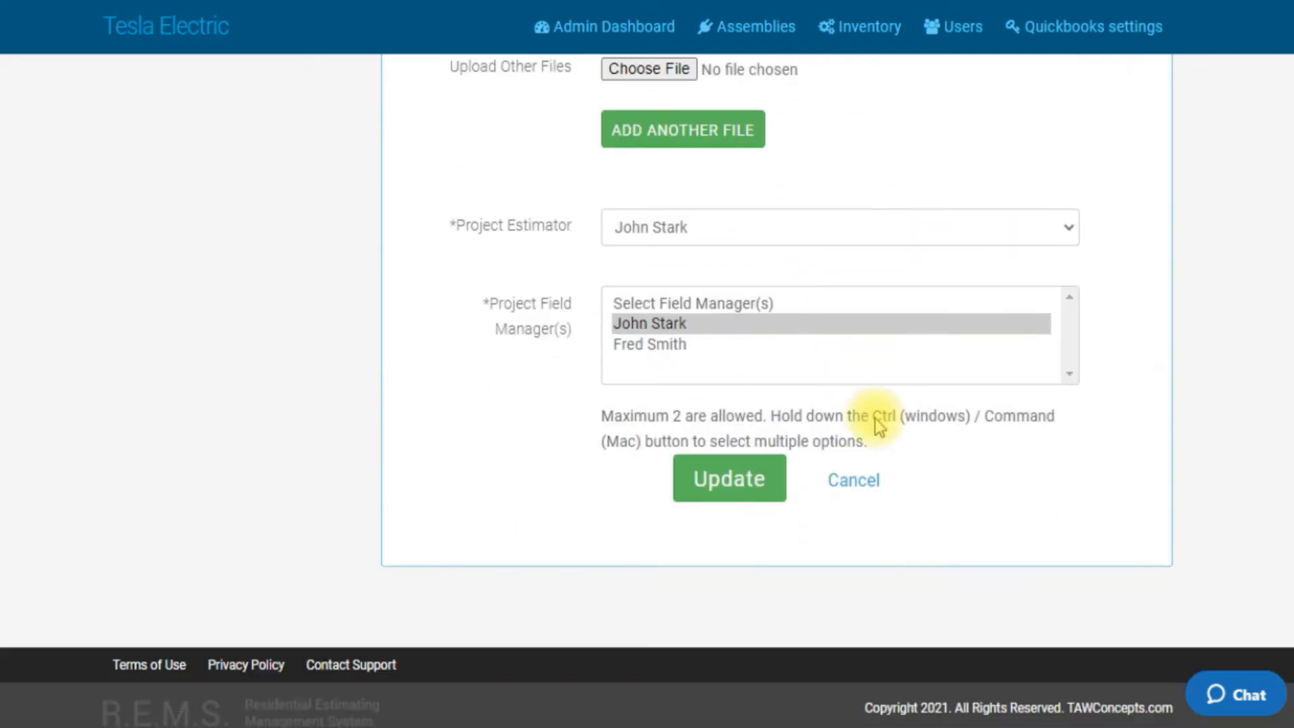
left_click(739, 474)
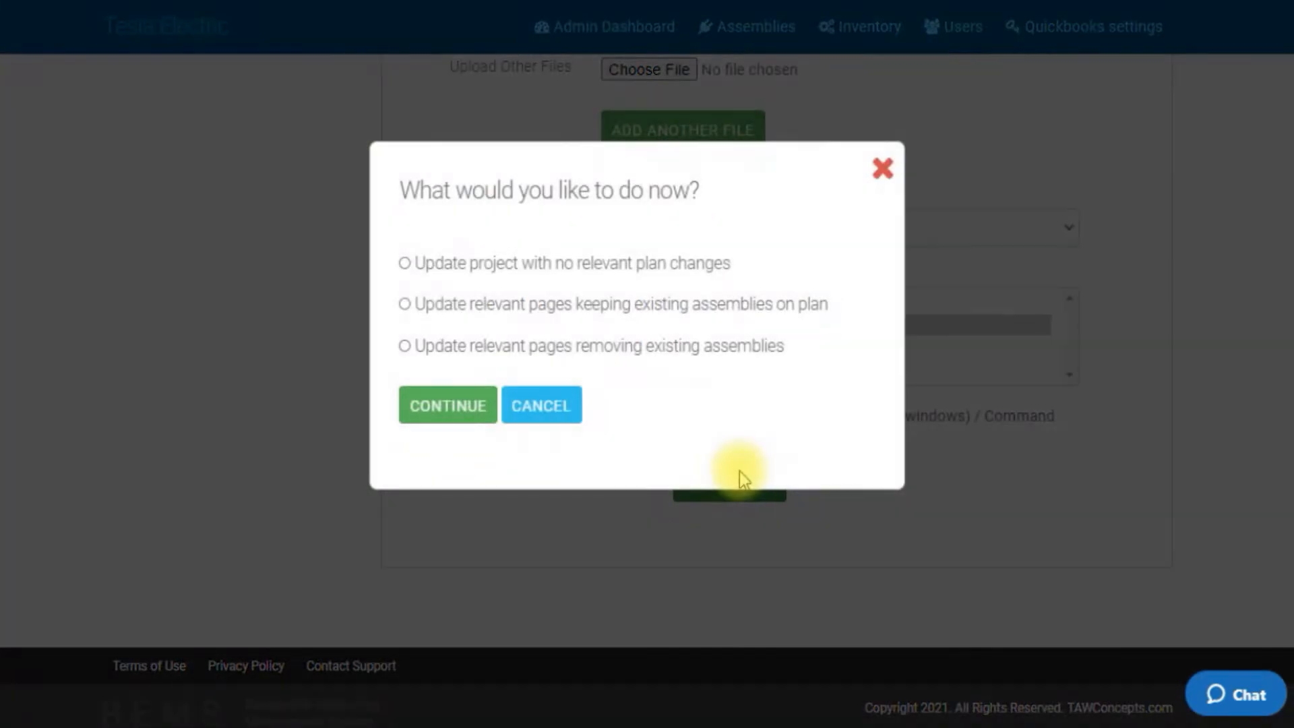
left_click(405, 264)
left_click(432, 401)
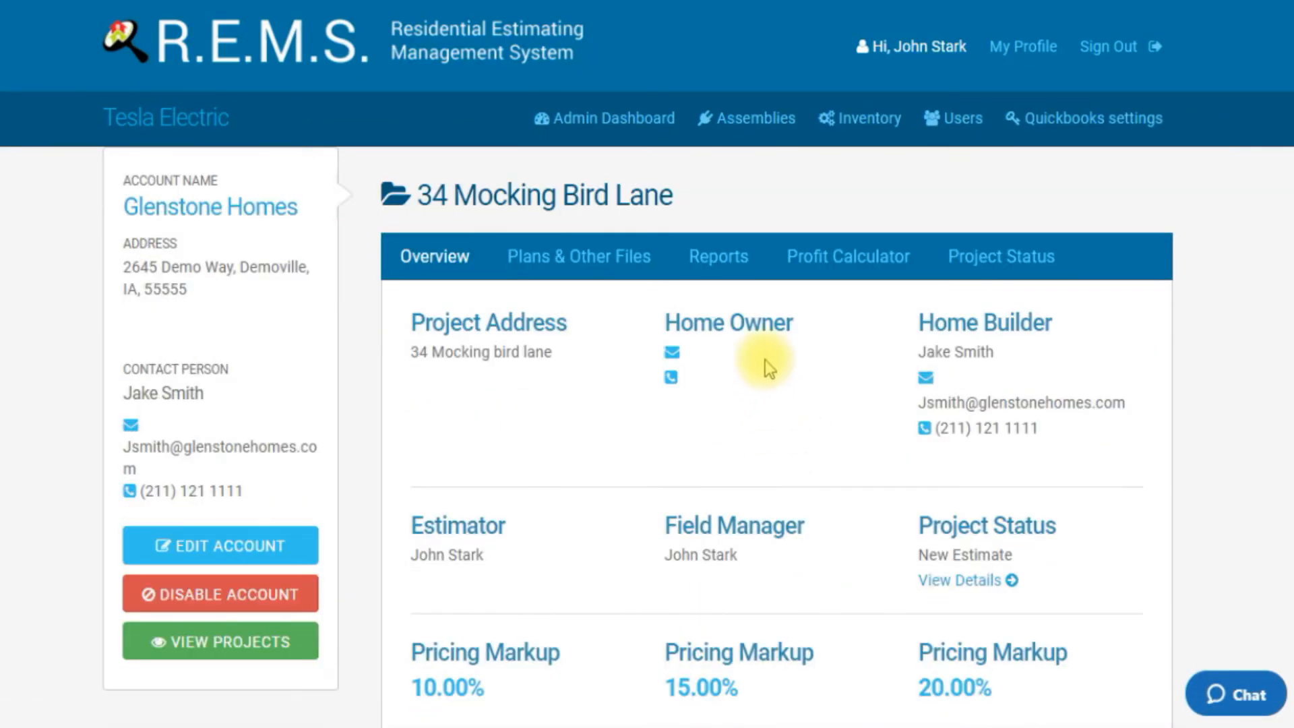
Step: Generate a new Builder Change Order report from the project's reports
left_click(727, 273)
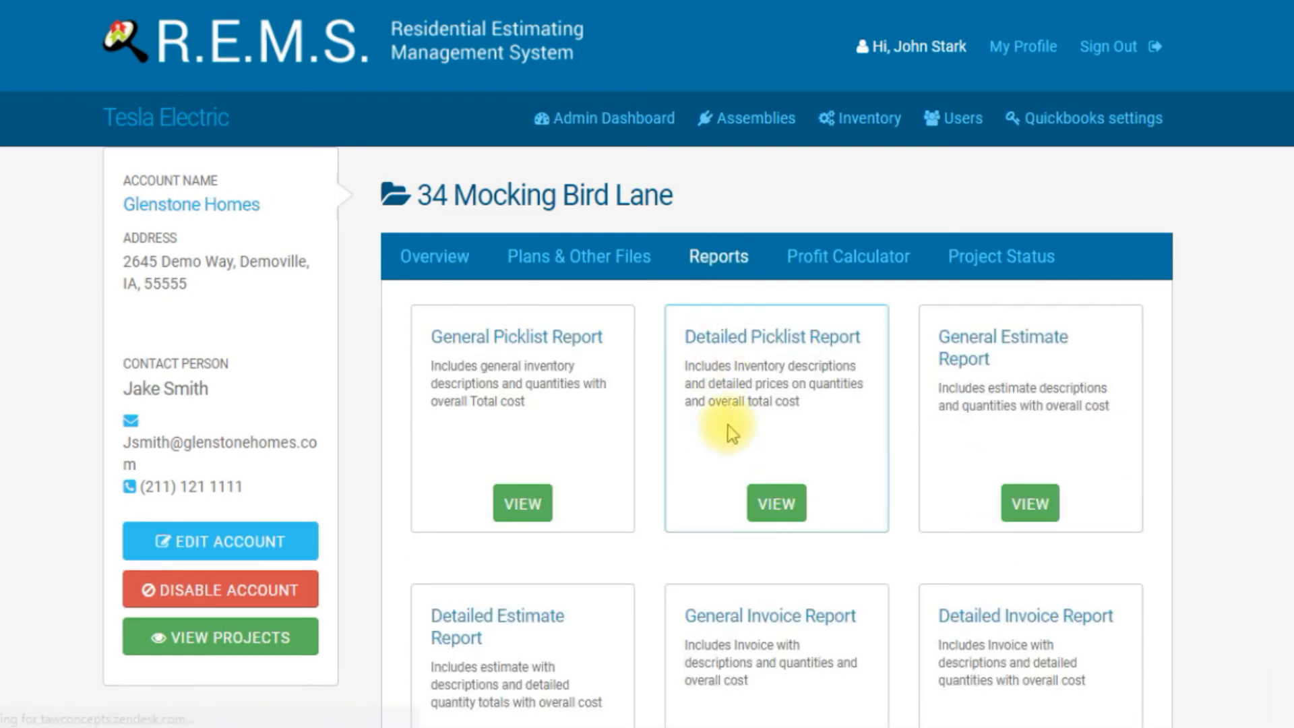
scroll(728, 426, "down", 8)
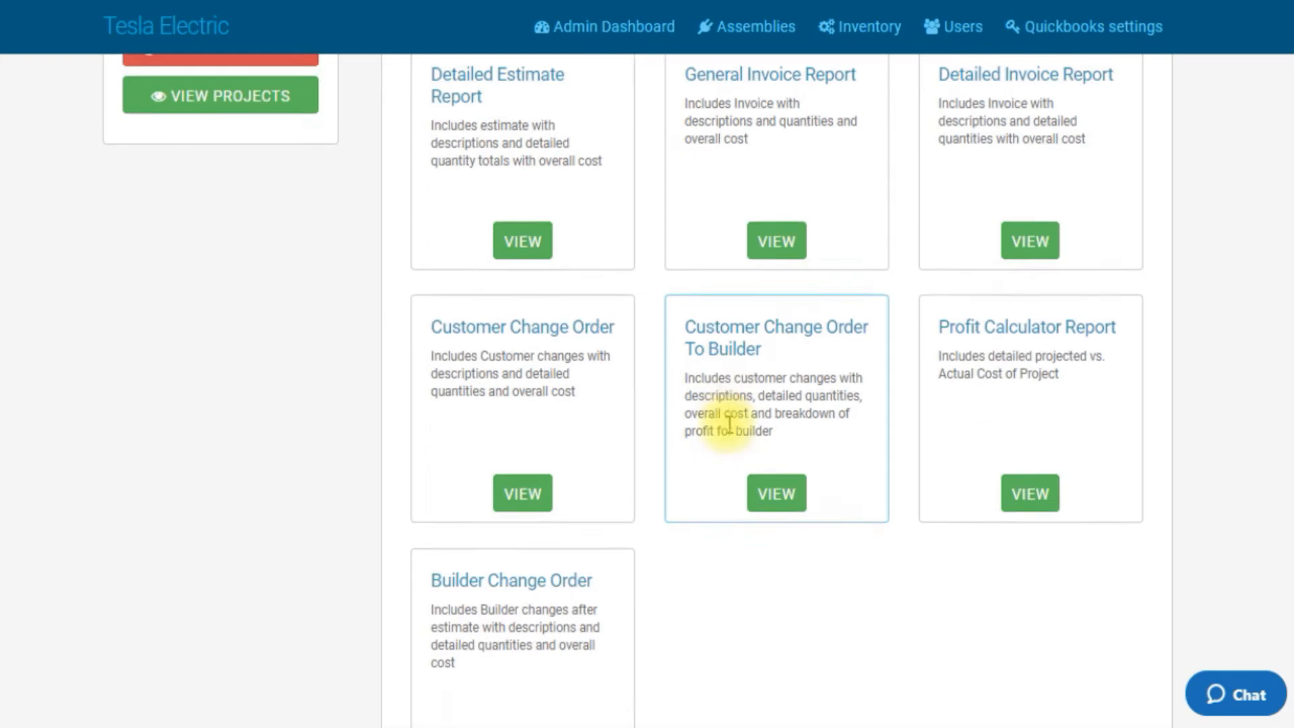
scroll(728, 423, "down", 3)
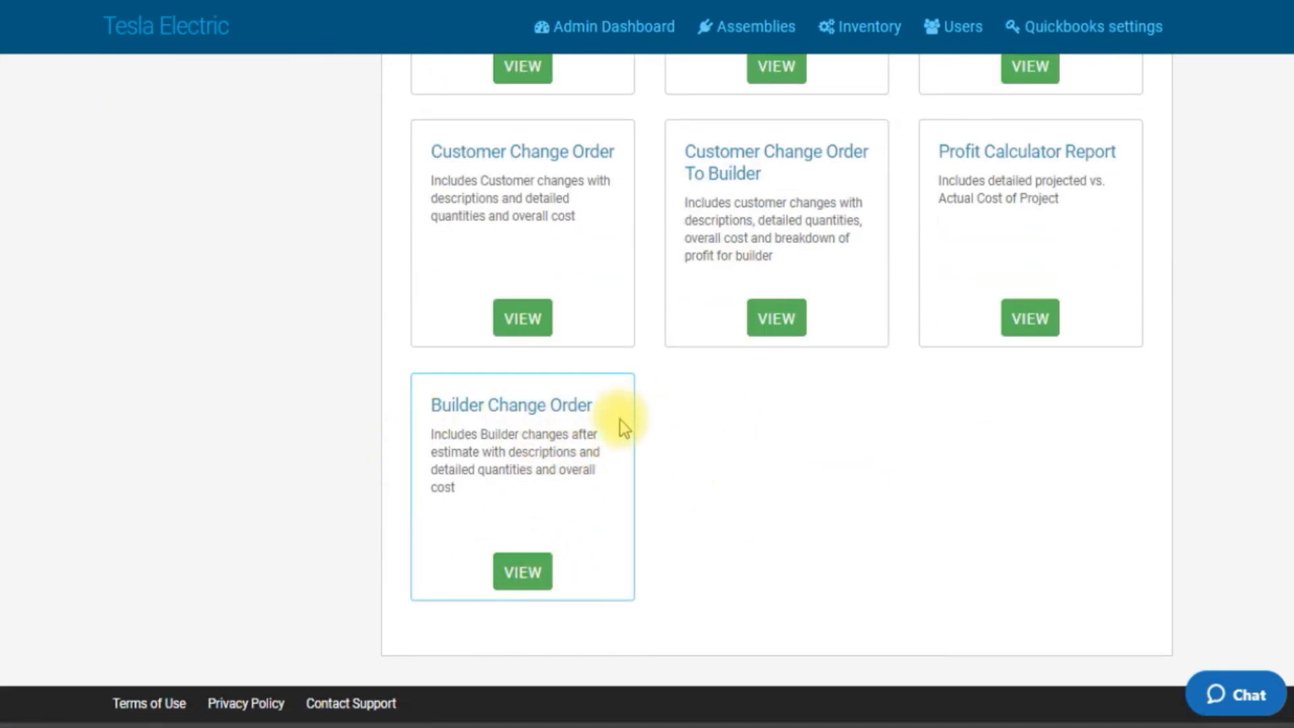
left_click(521, 576)
left_click(773, 470)
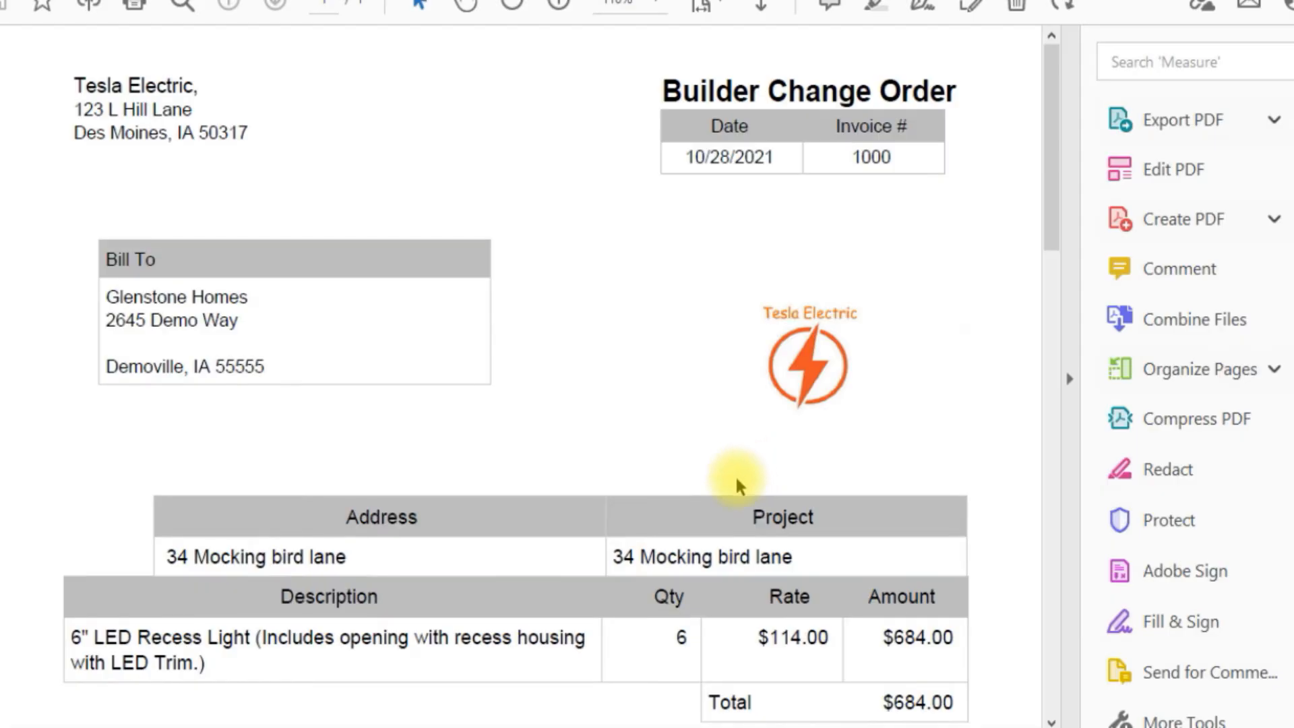
Step: Scroll through the Builder Change Order PDF to review its line items and total
scroll(725, 486, "down", 2)
scroll(725, 487, "down", 1)
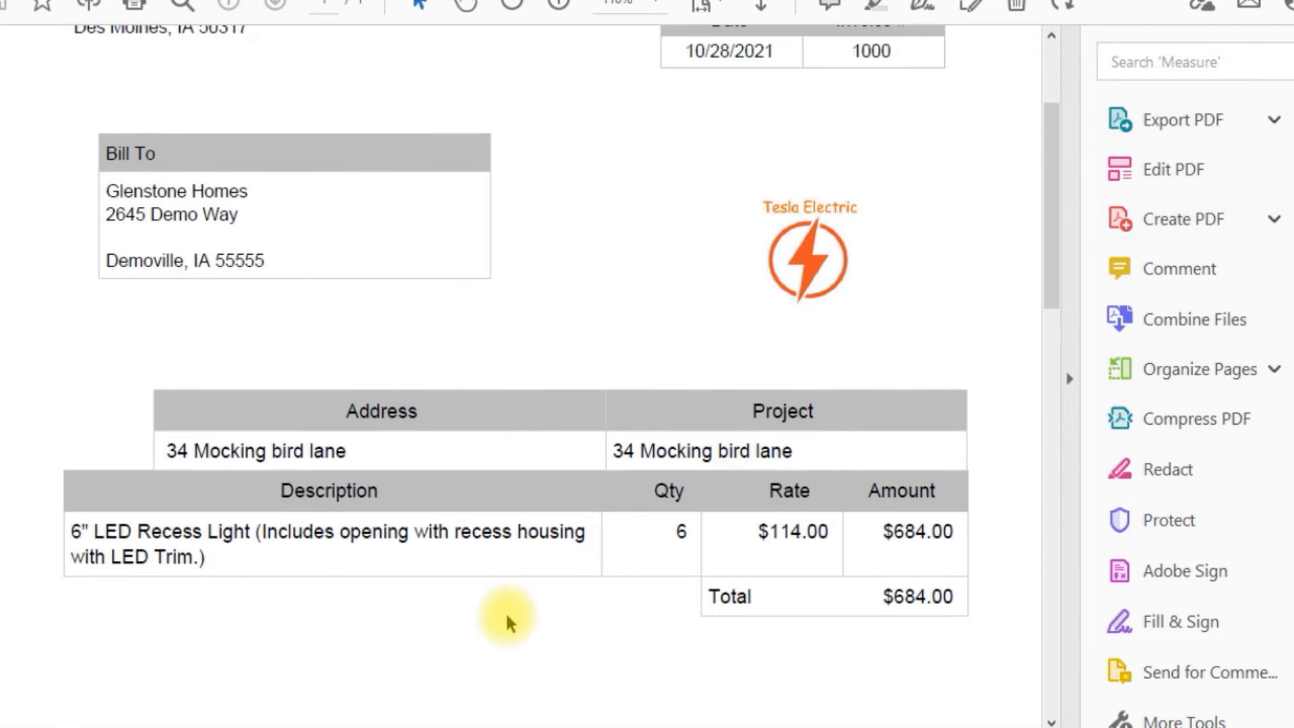
scroll(394, 386, "up", 3)
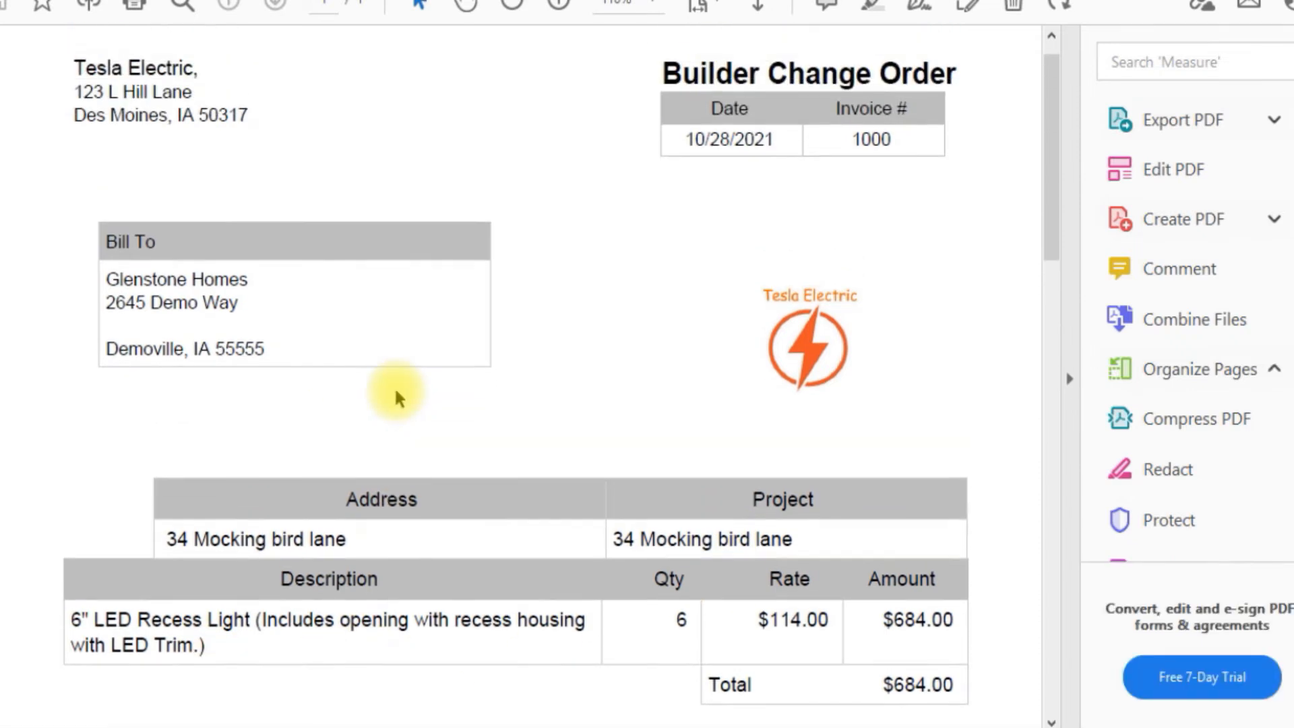
scroll(394, 385, "down", 2)
scroll(398, 389, "up", 1)
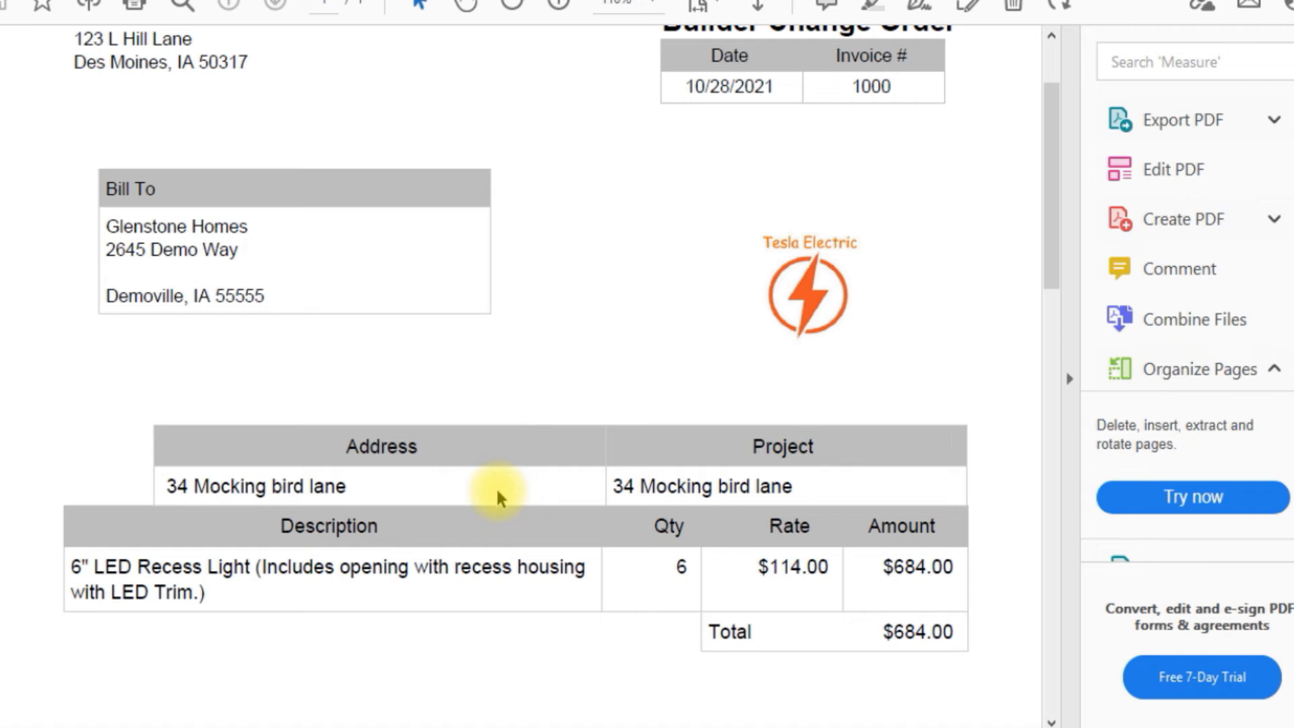
scroll(497, 493, "down", 3)
scroll(498, 493, "up", 3)
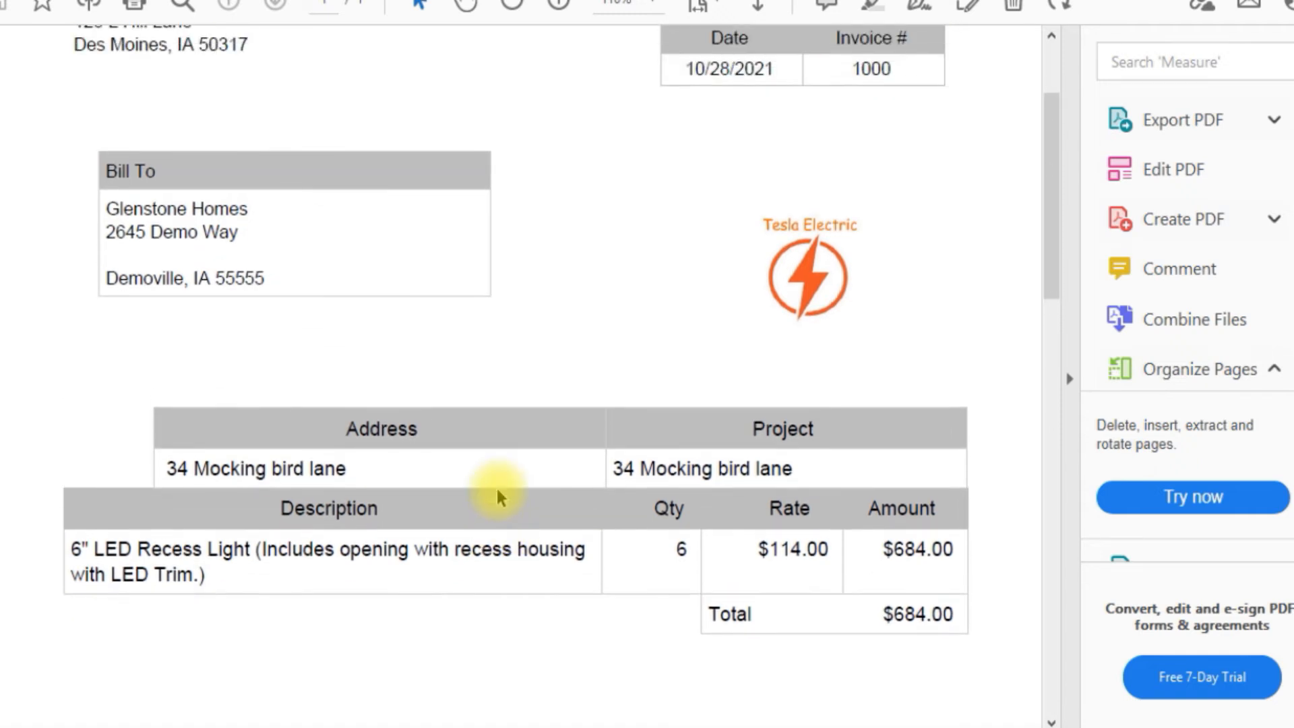
scroll(498, 492, "up", 2)
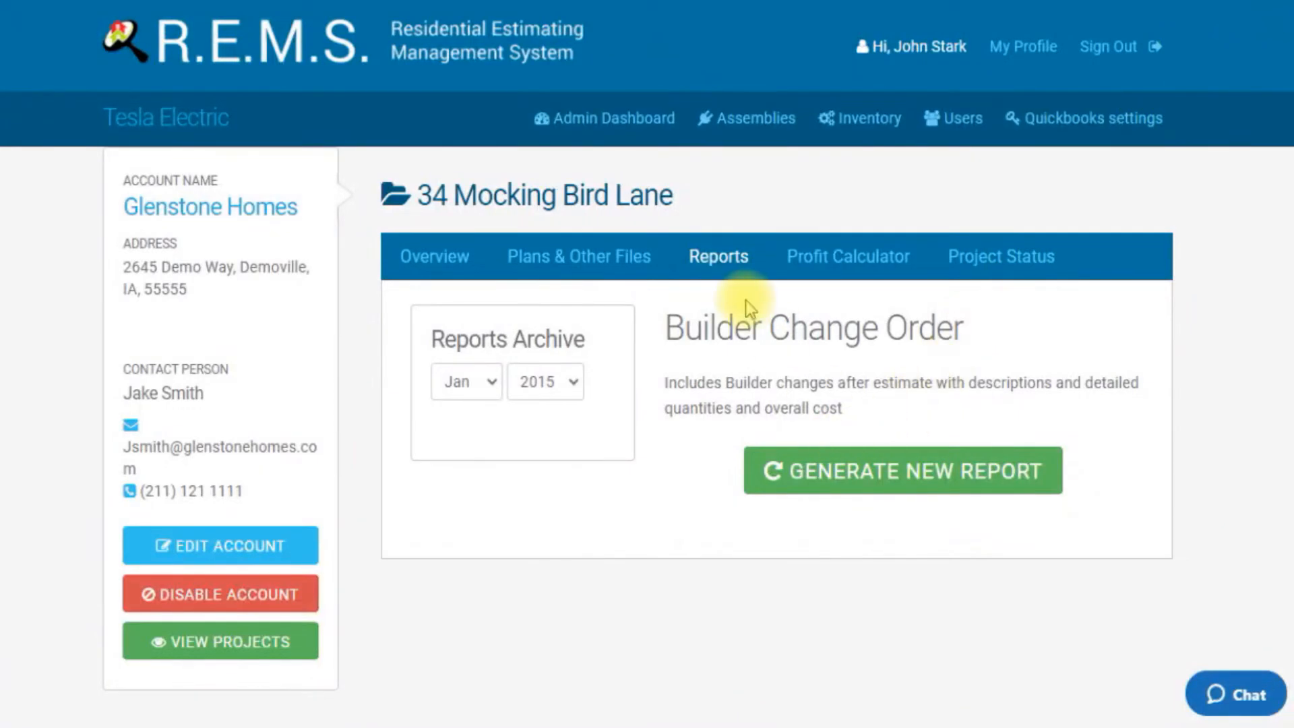
Step: Generate a new Detailed Estimate report with the Builder Change Order included
left_click(713, 259)
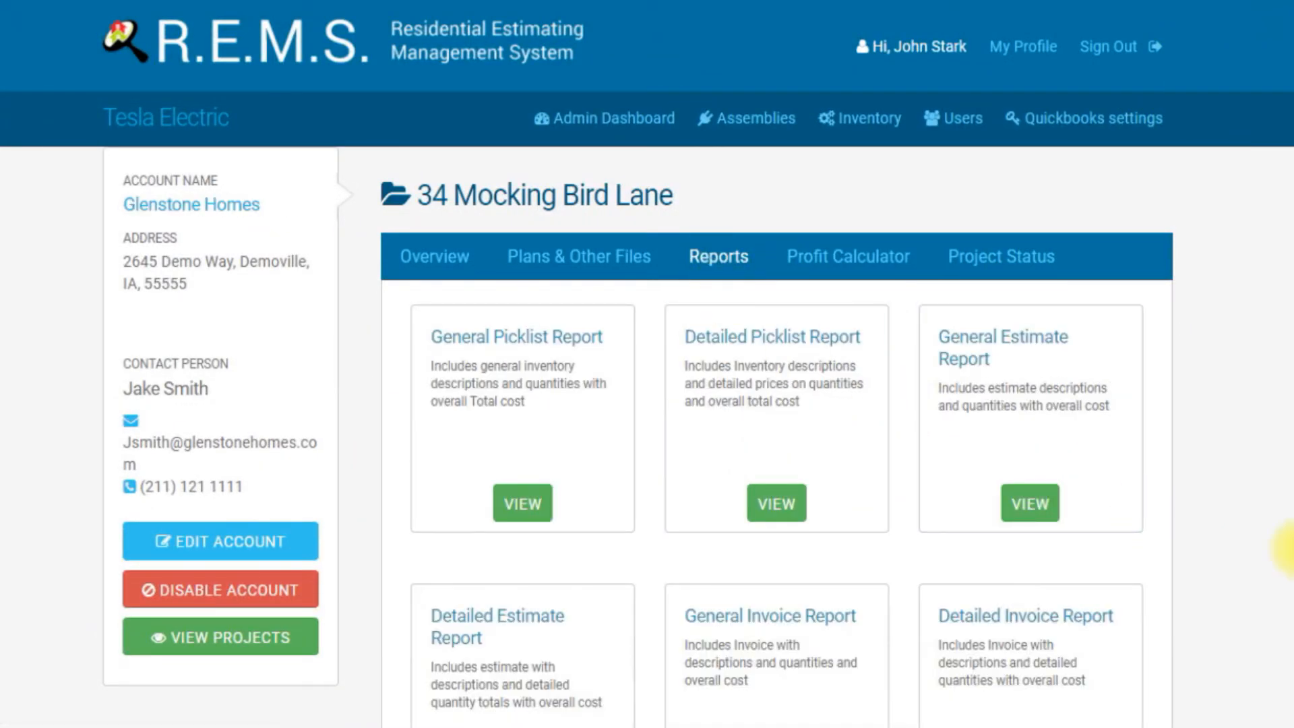
scroll(1166, 469, "down", 2)
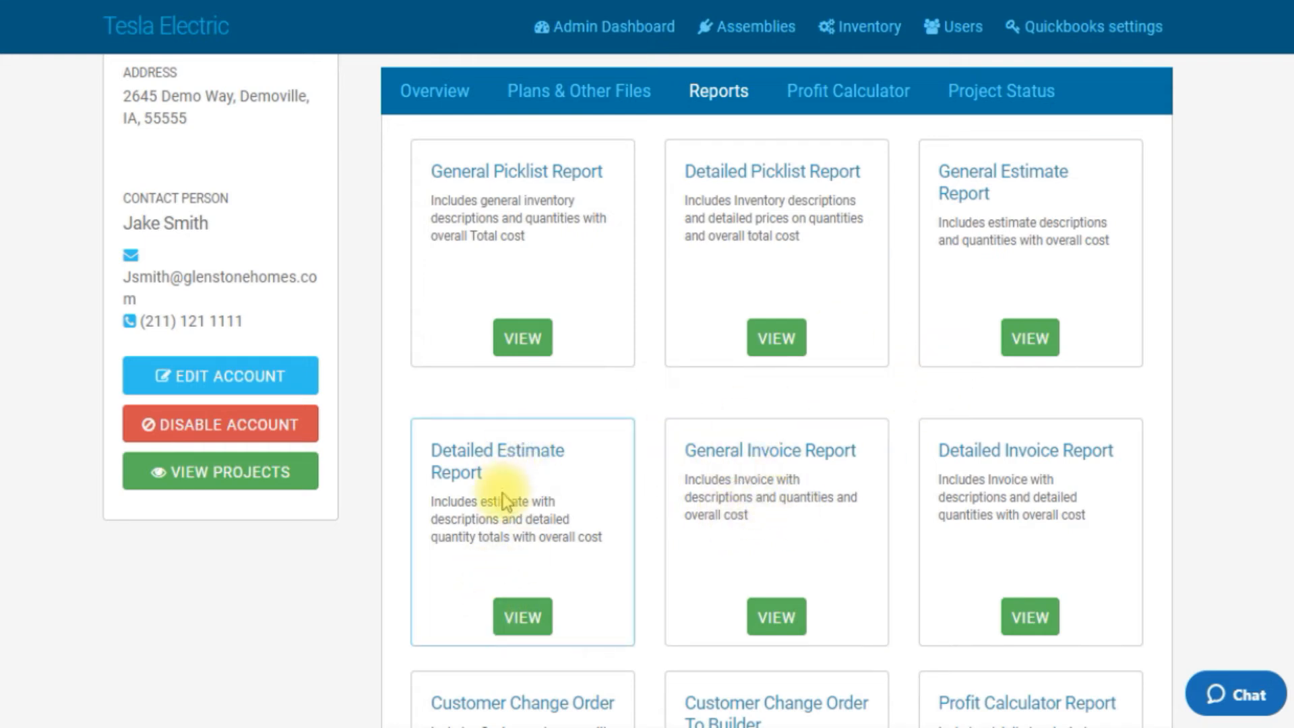
left_click(516, 621)
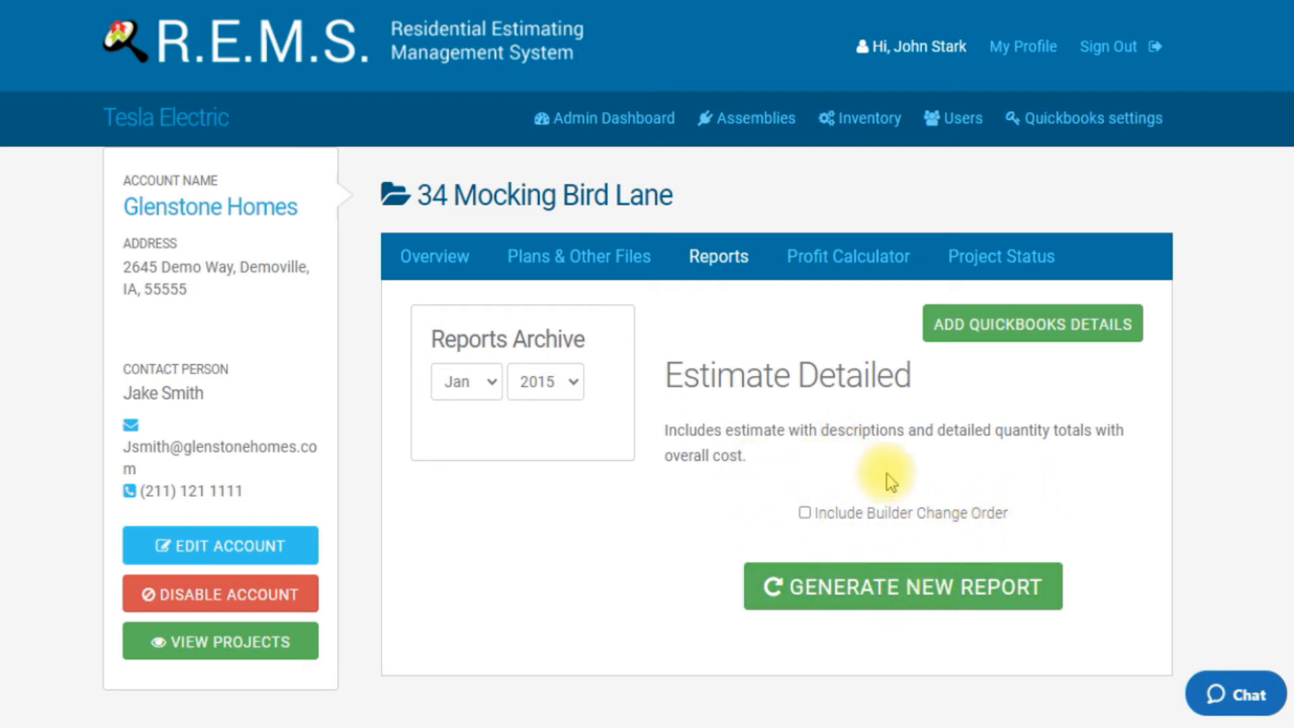
left_click(805, 513)
left_click(803, 585)
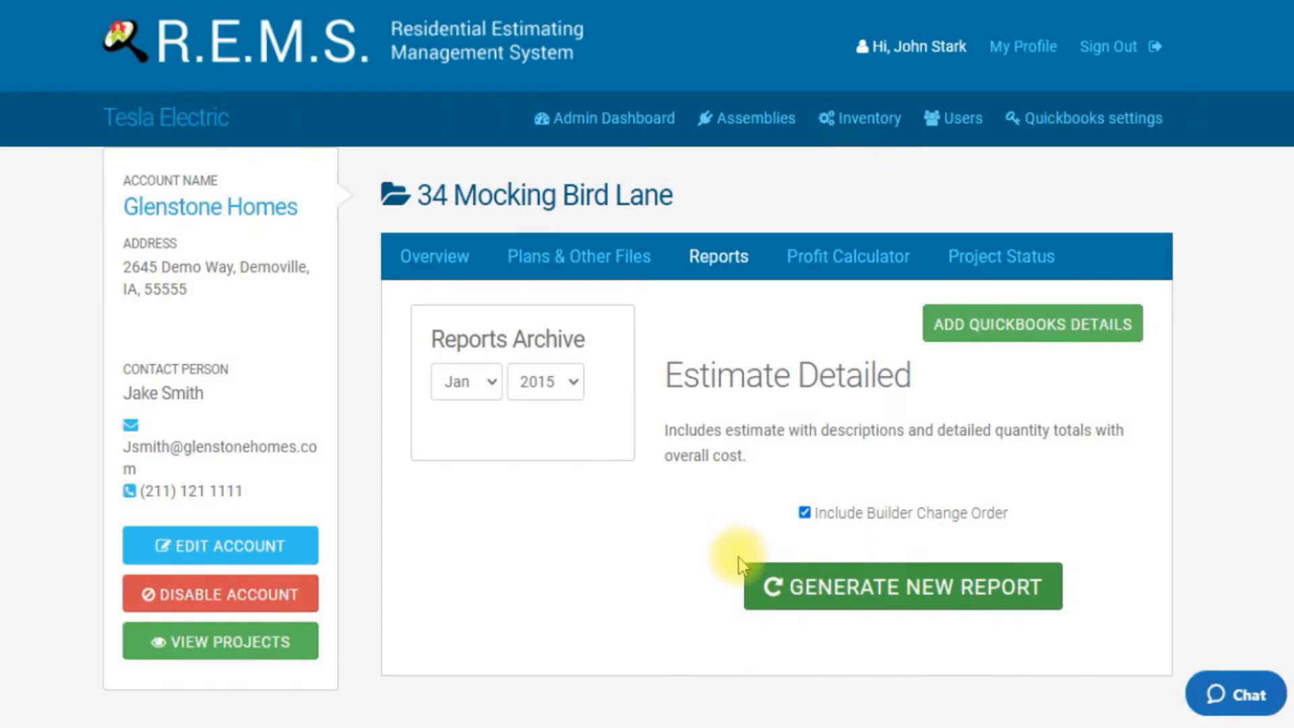
Step: Scroll through the Detailed Estimate PDF and inspect its line items, Builder Changes section and total
scroll(708, 571, "down", 3)
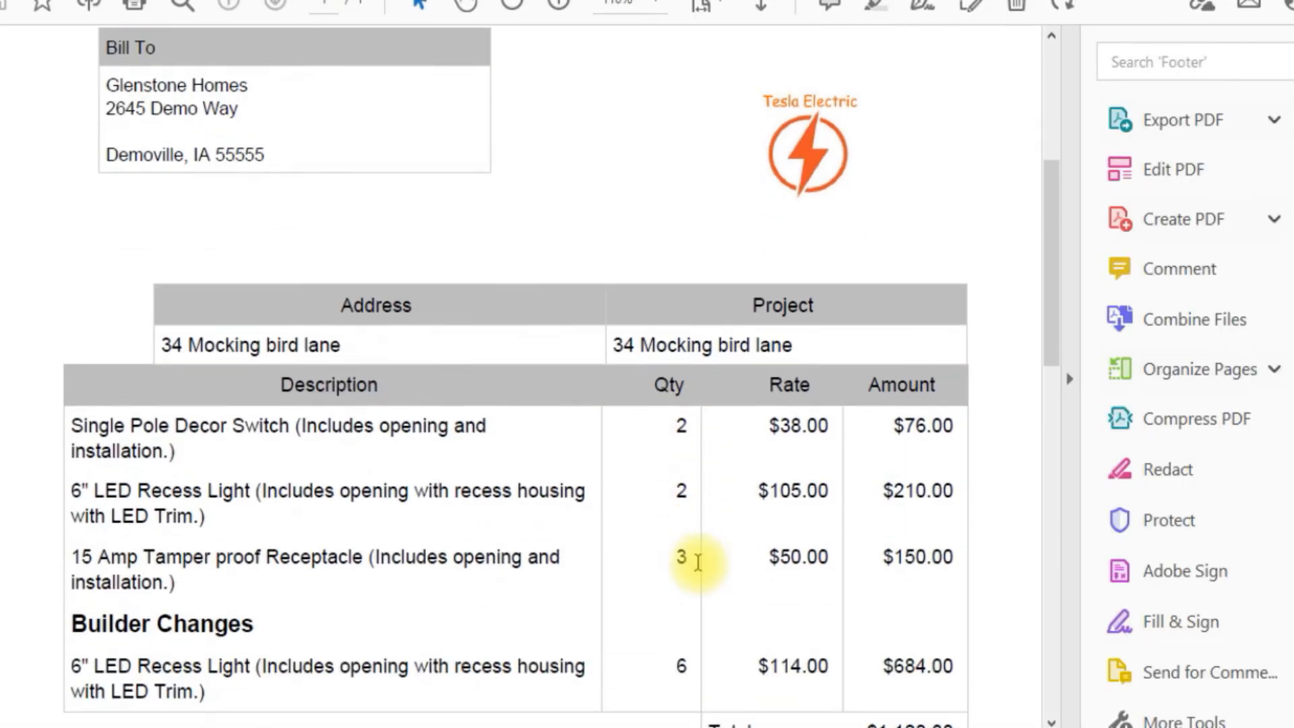
scroll(697, 561, "down", 3)
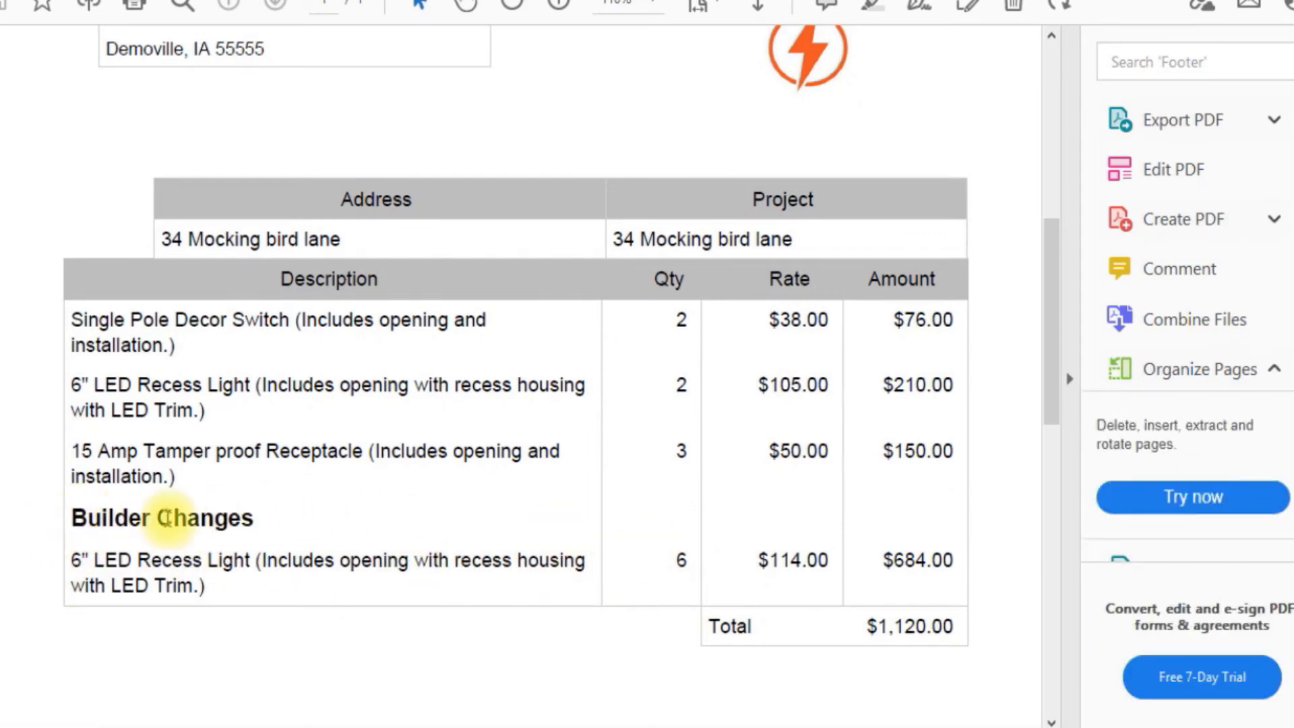
left_click_drag(260, 518, 71, 517)
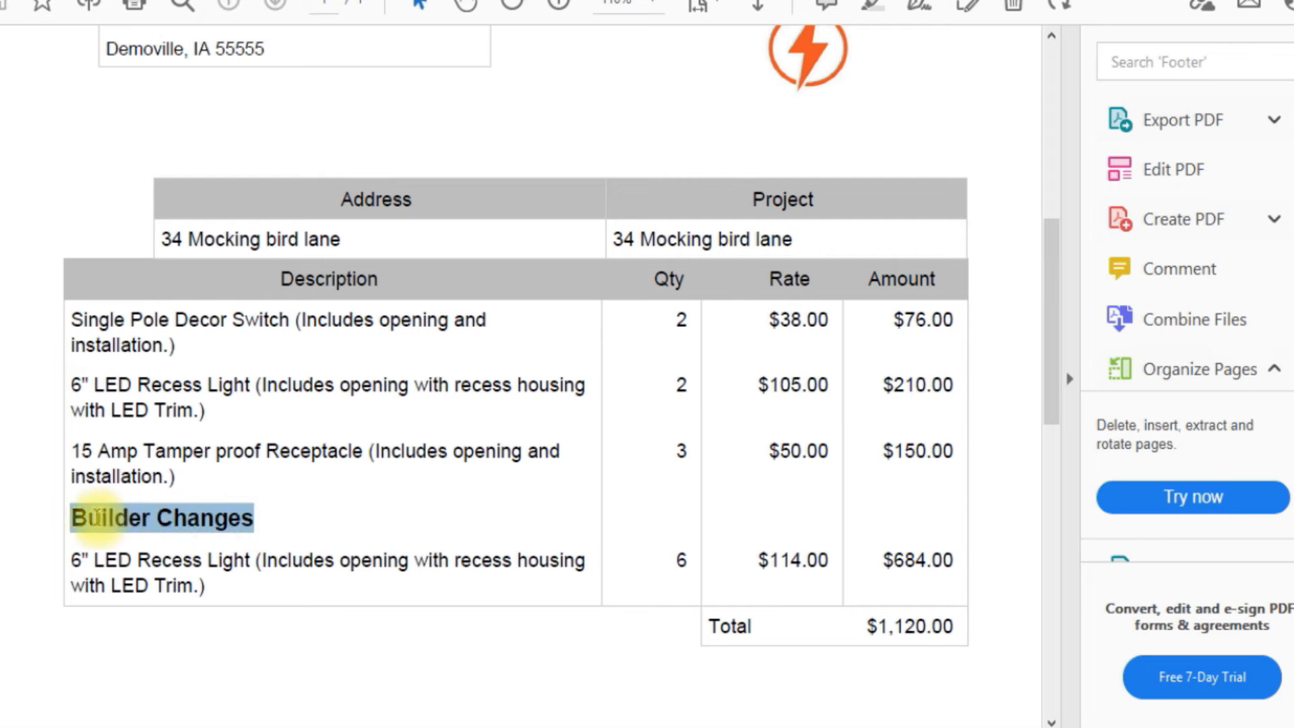
left_click(286, 528)
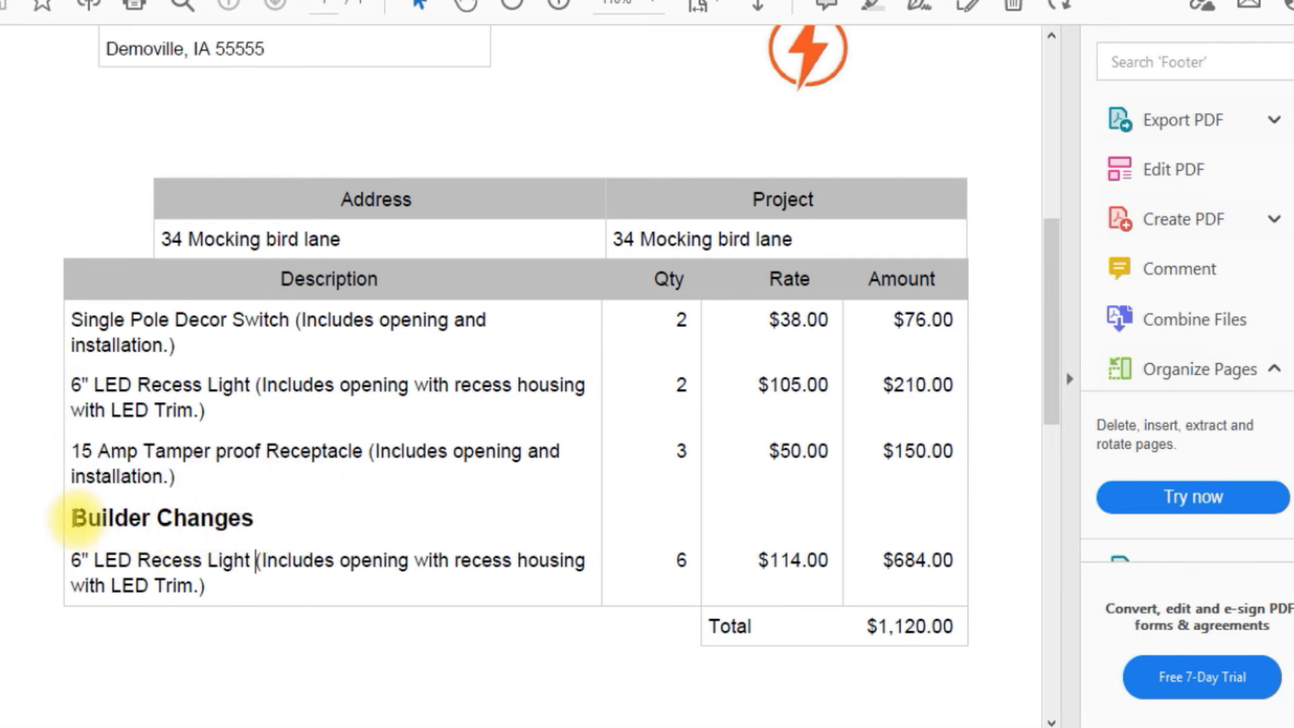
left_click_drag(72, 518, 253, 518)
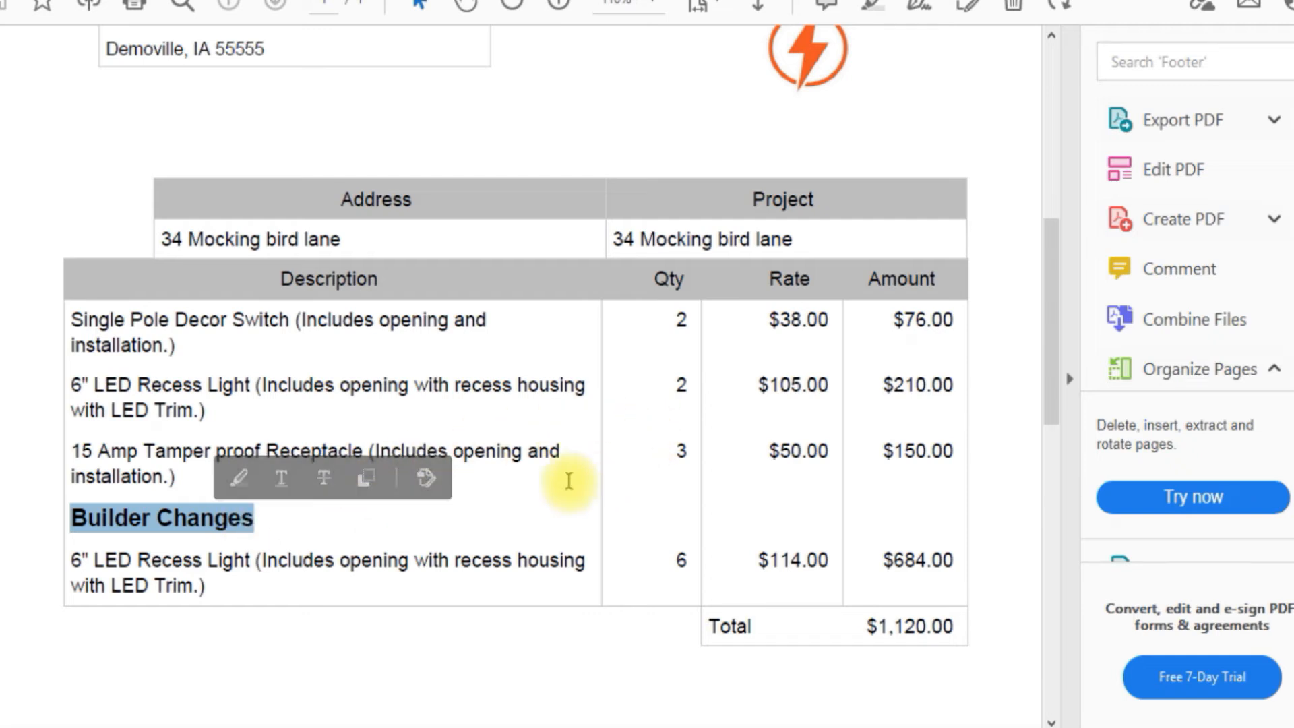
left_click(289, 544)
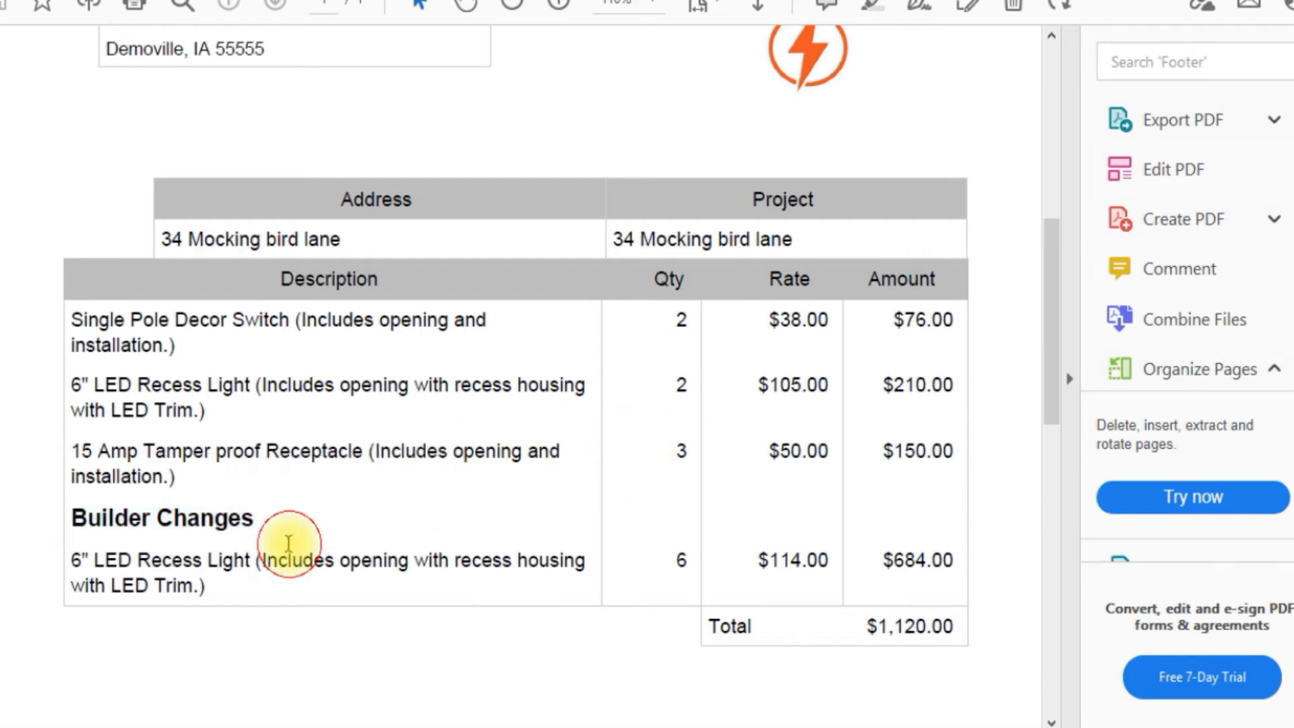
left_click(255, 592)
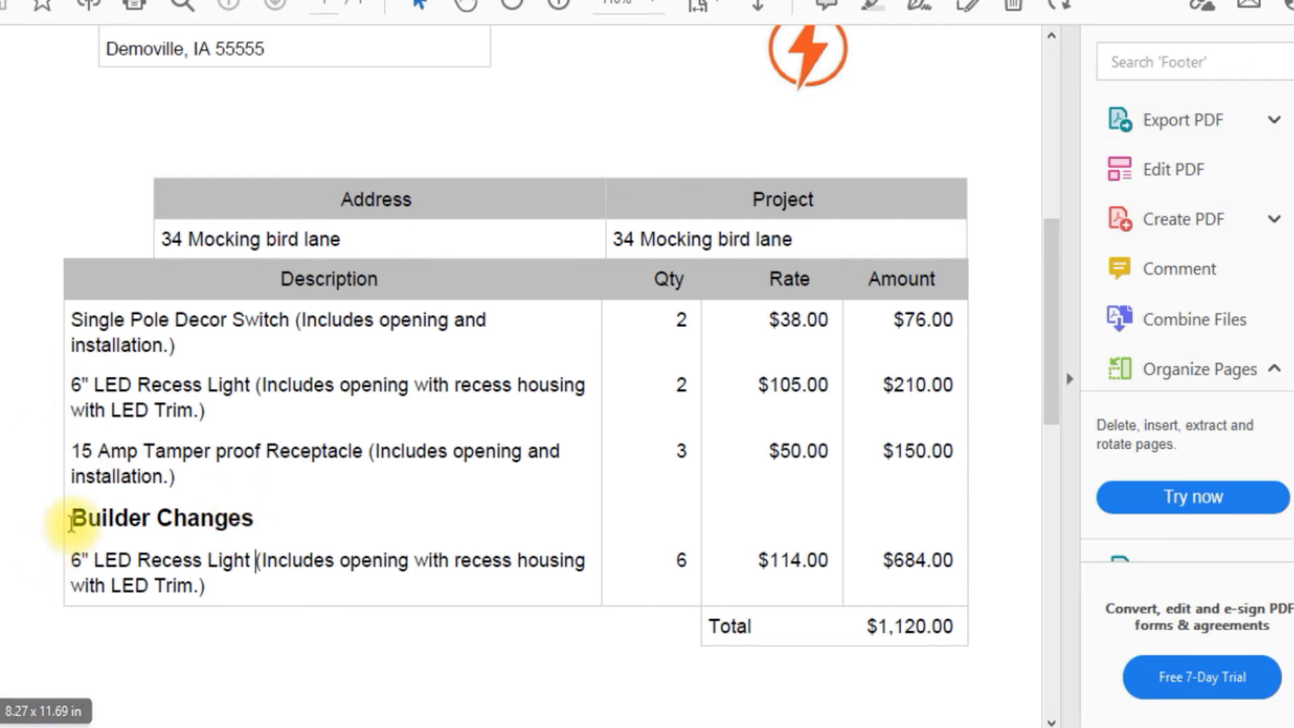
left_click_drag(75, 518, 253, 522)
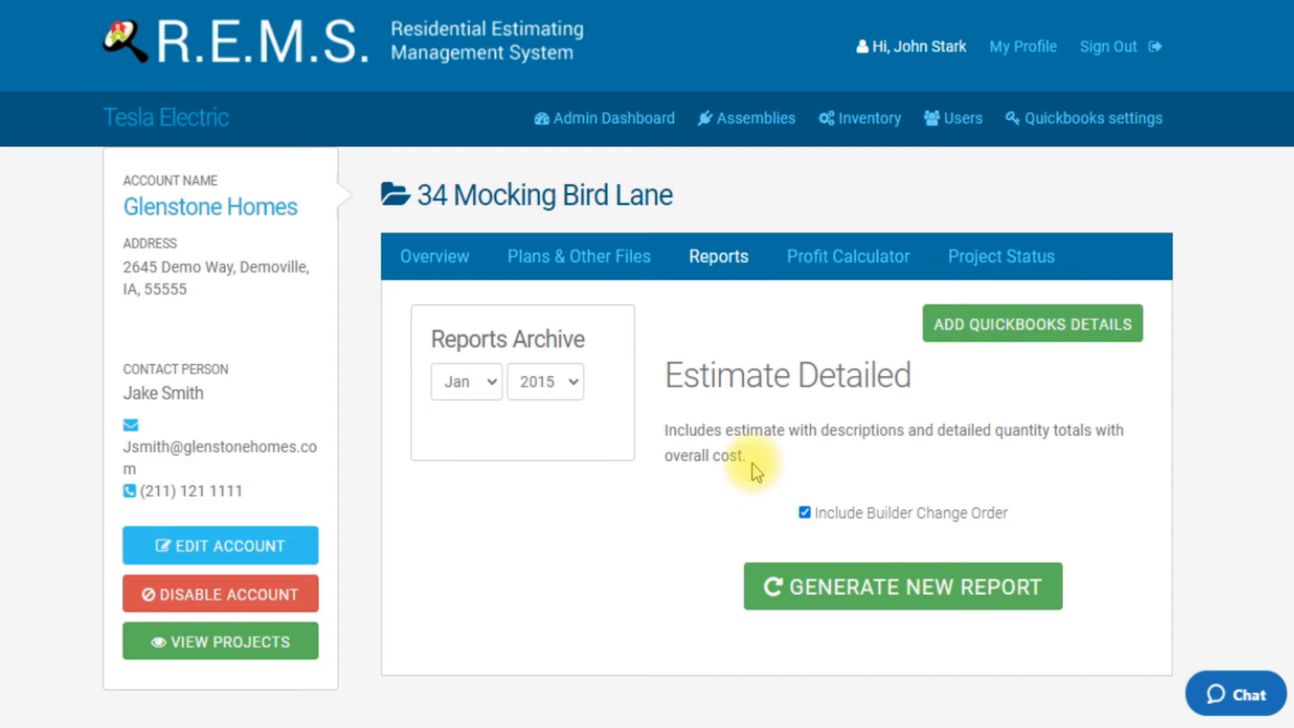
left_click(387, 1)
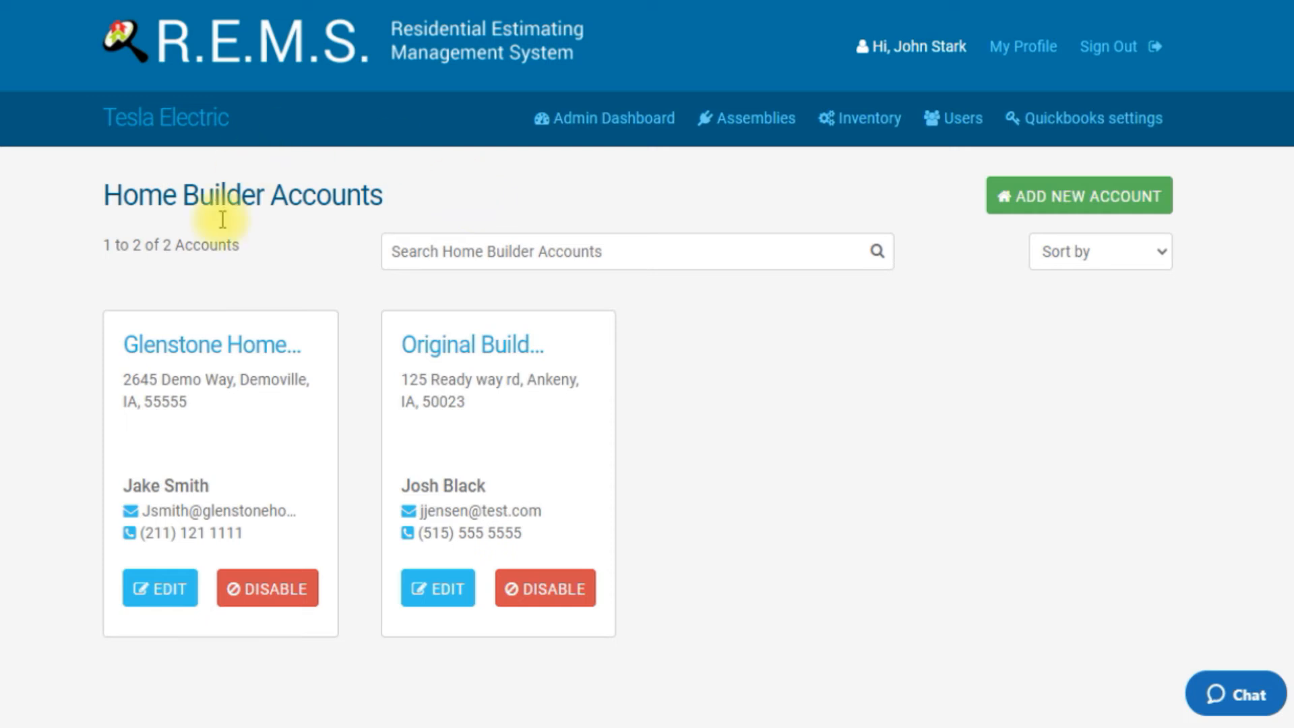
left_click(177, 345)
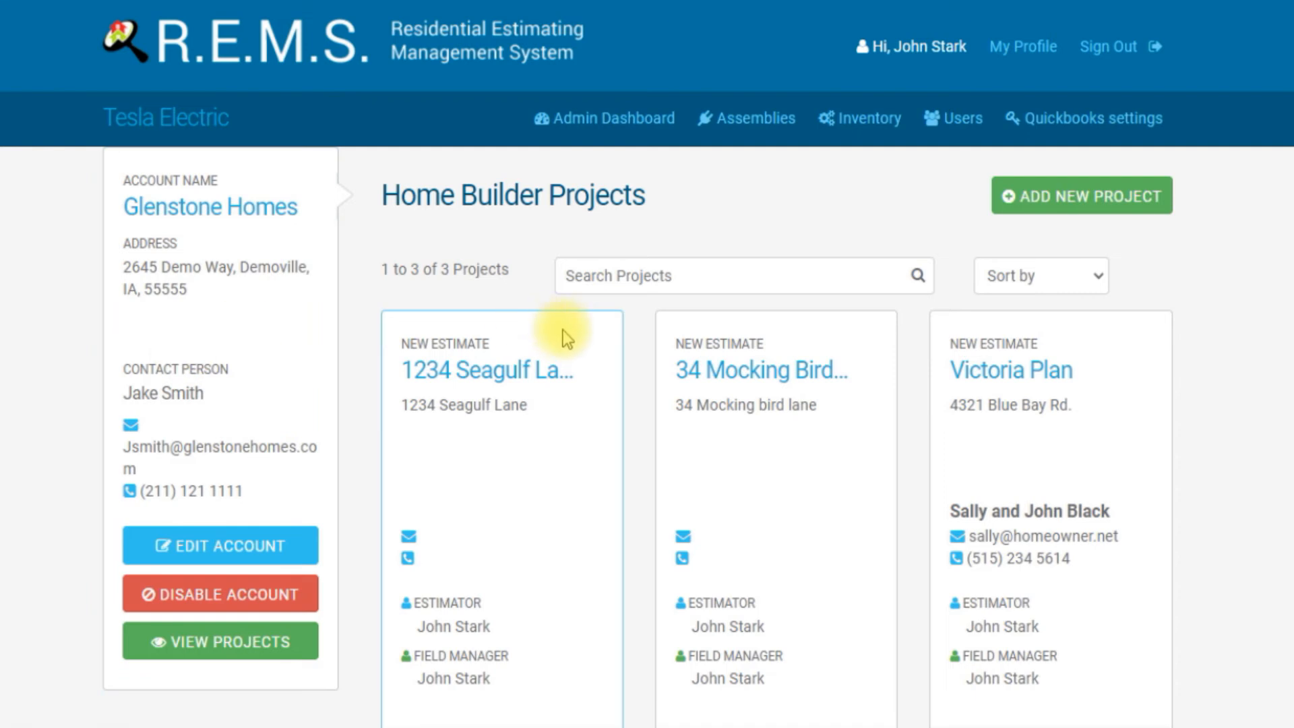
left_click(729, 368)
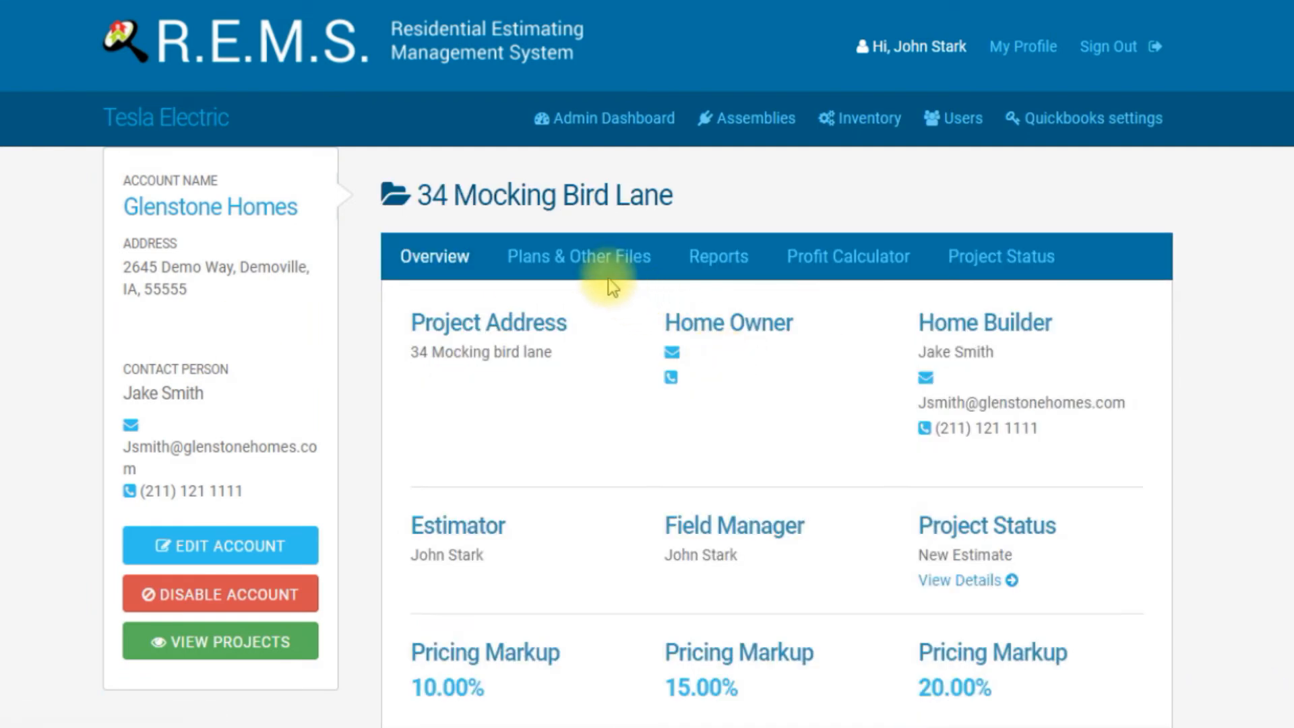
left_click(603, 259)
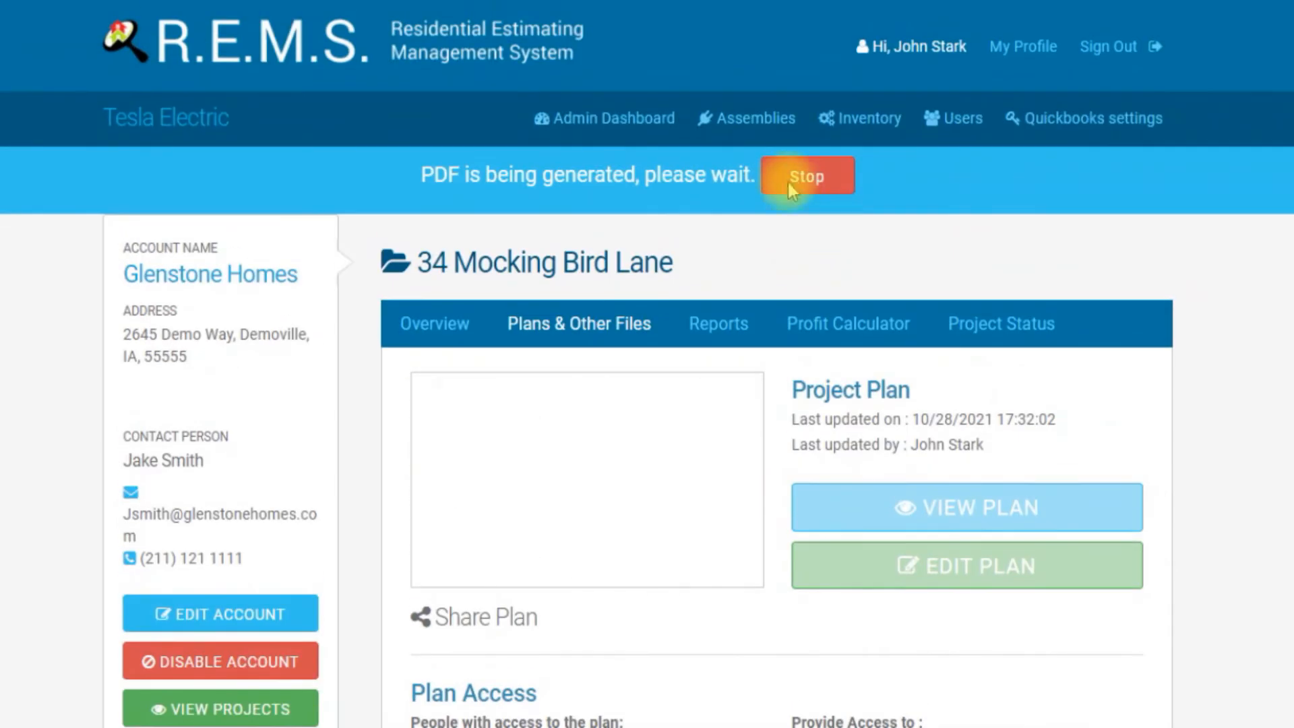
left_click(789, 182)
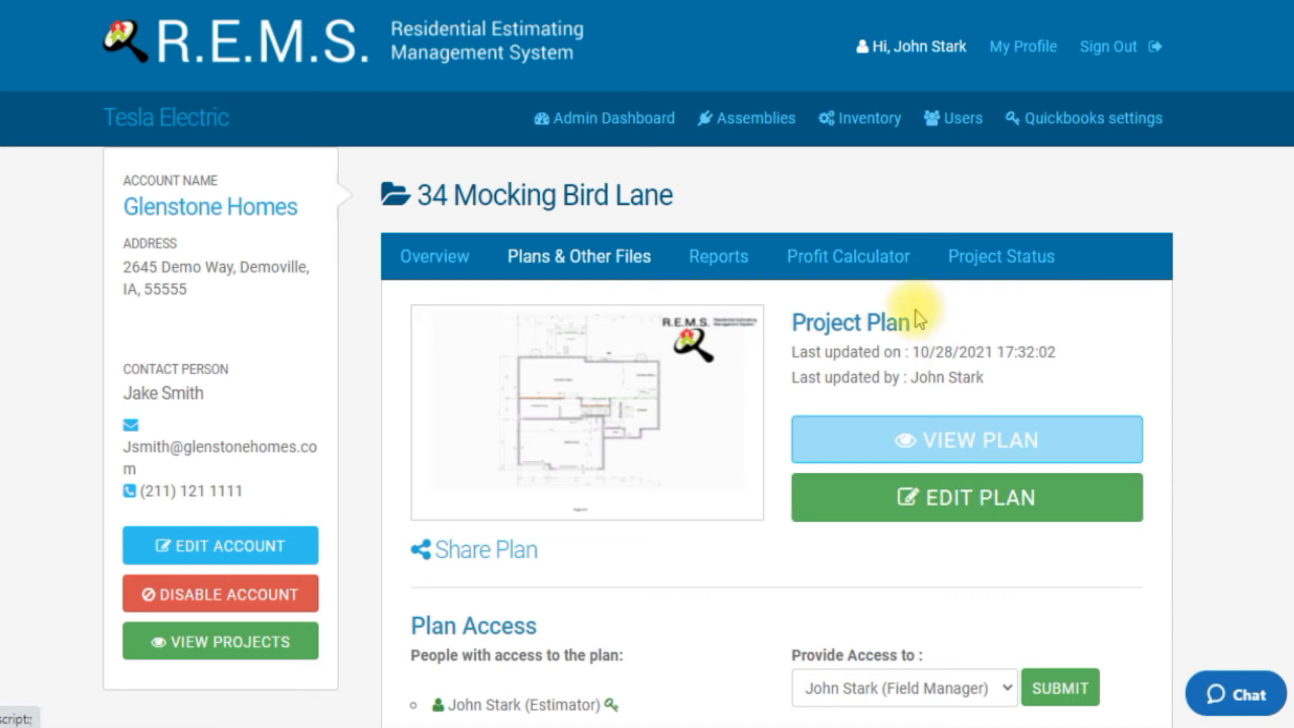
left_click(929, 511)
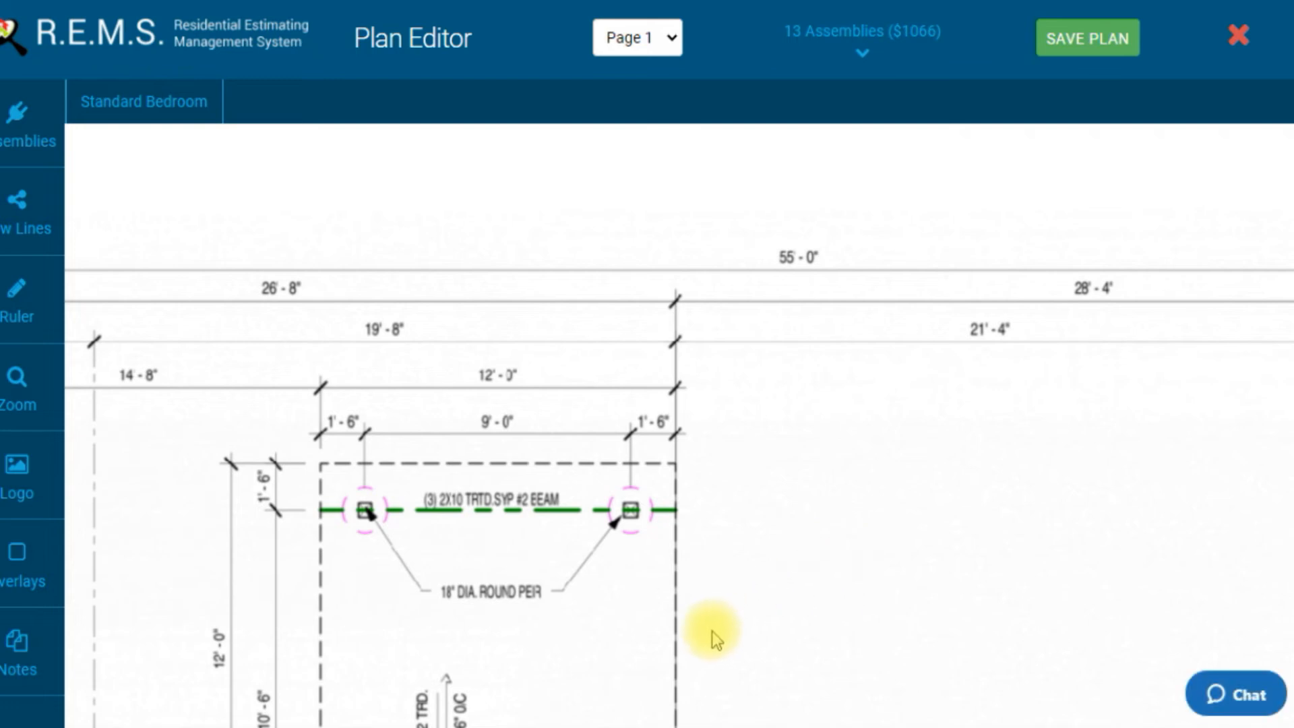
Step: Select the Standard 15 Amp Receptacle ver2 assembly for placing on the family room area of the plan
left_click_drag(712, 631, 710, 317)
left_click_drag(745, 519, 735, 294)
left_click_drag(815, 485, 652, 242)
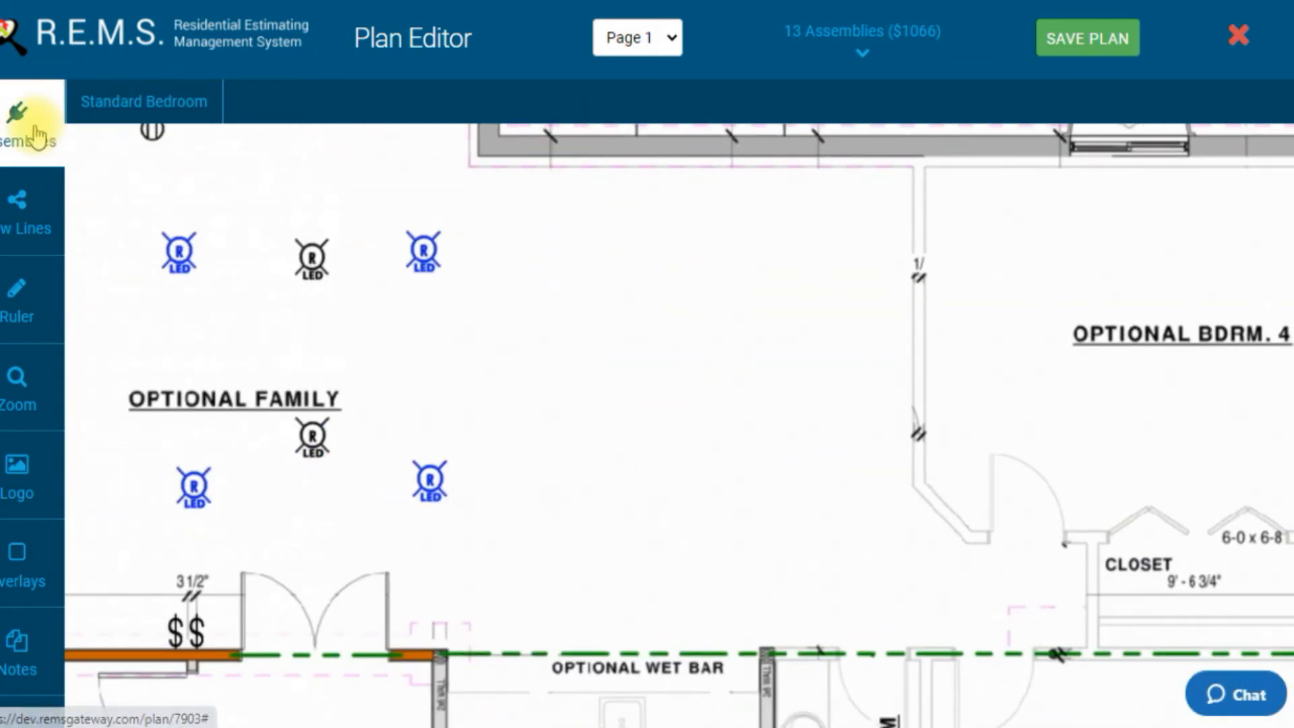
left_click(34, 132)
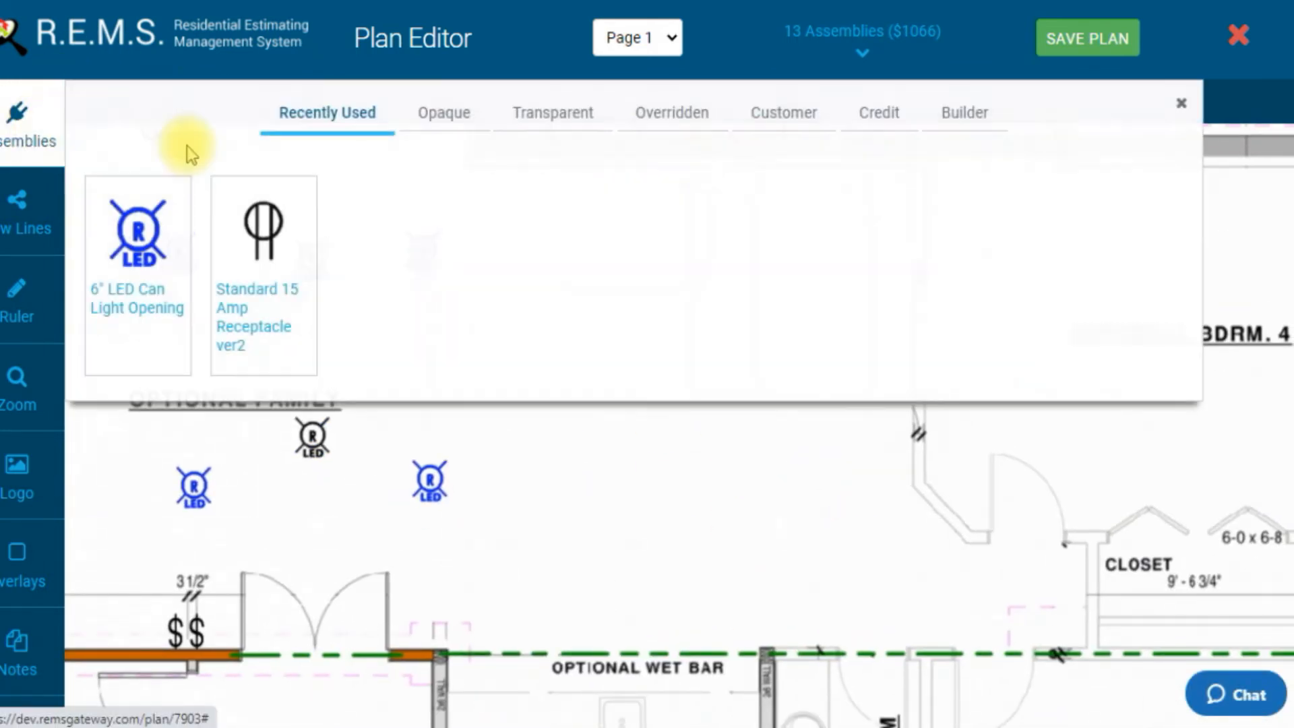
left_click(264, 255)
left_click(34, 131)
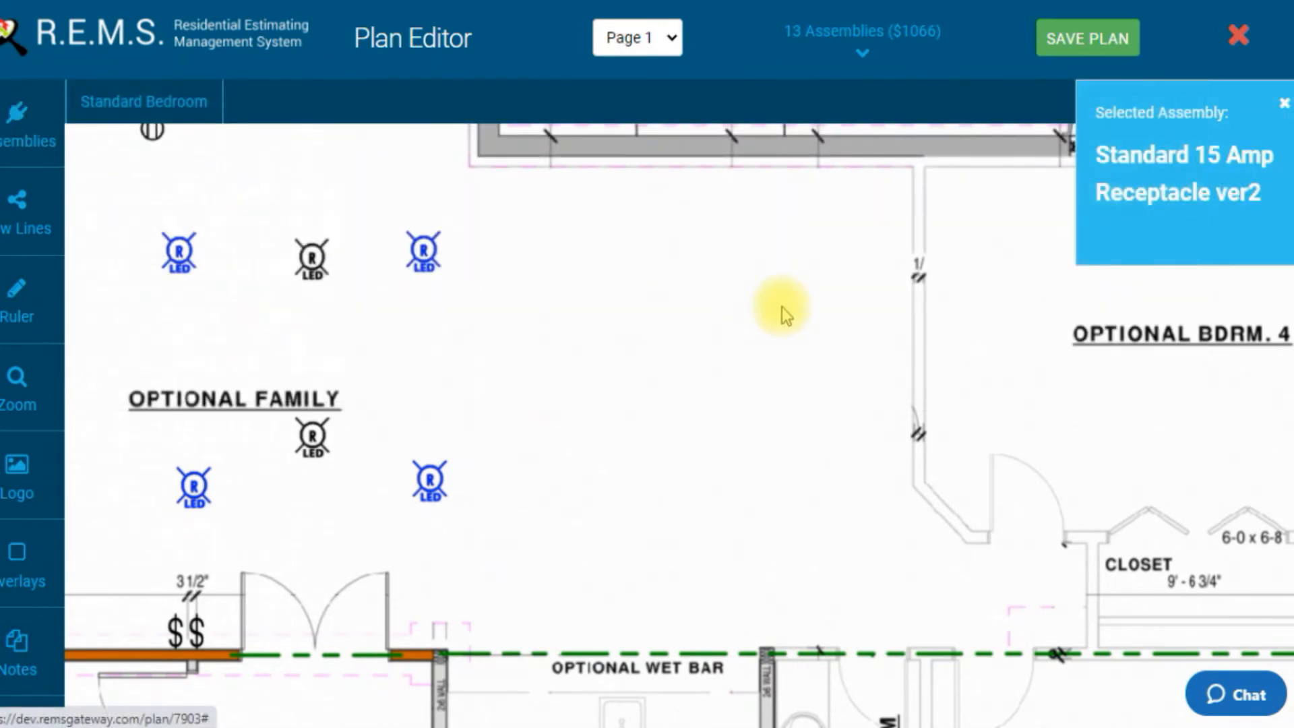
left_click(640, 312)
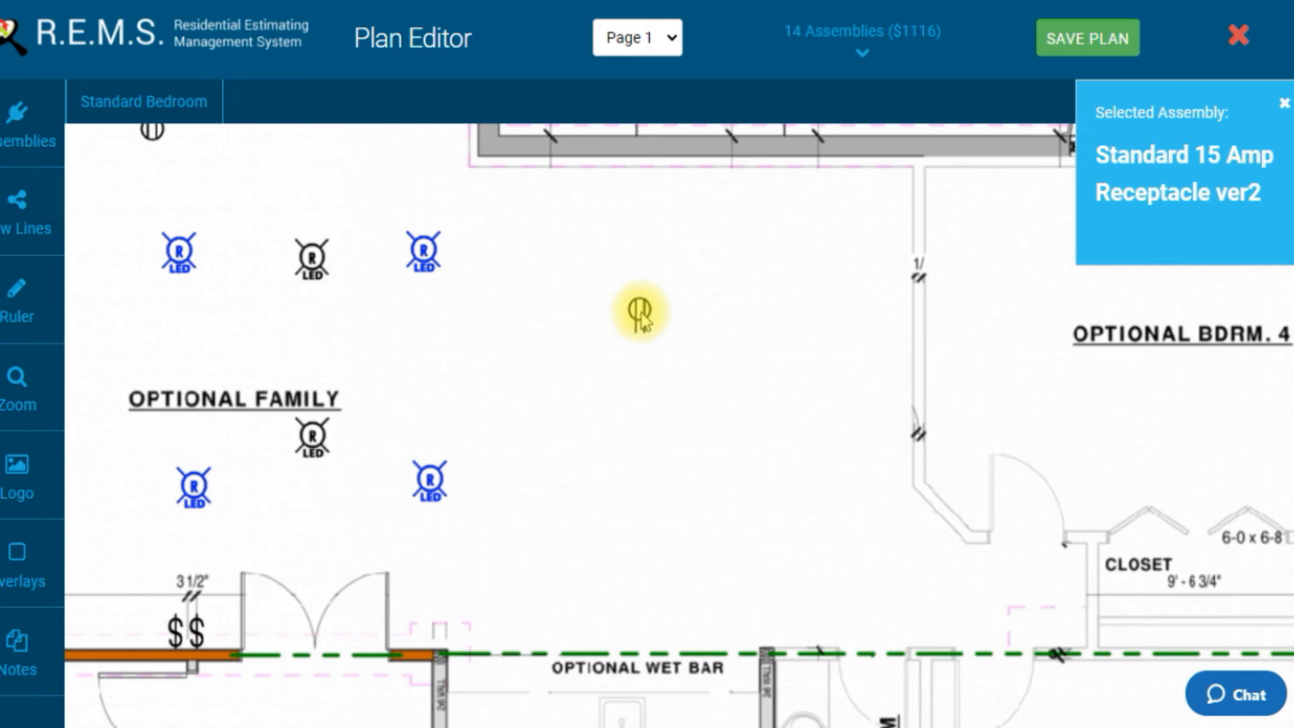
left_click_drag(767, 376, 601, 413)
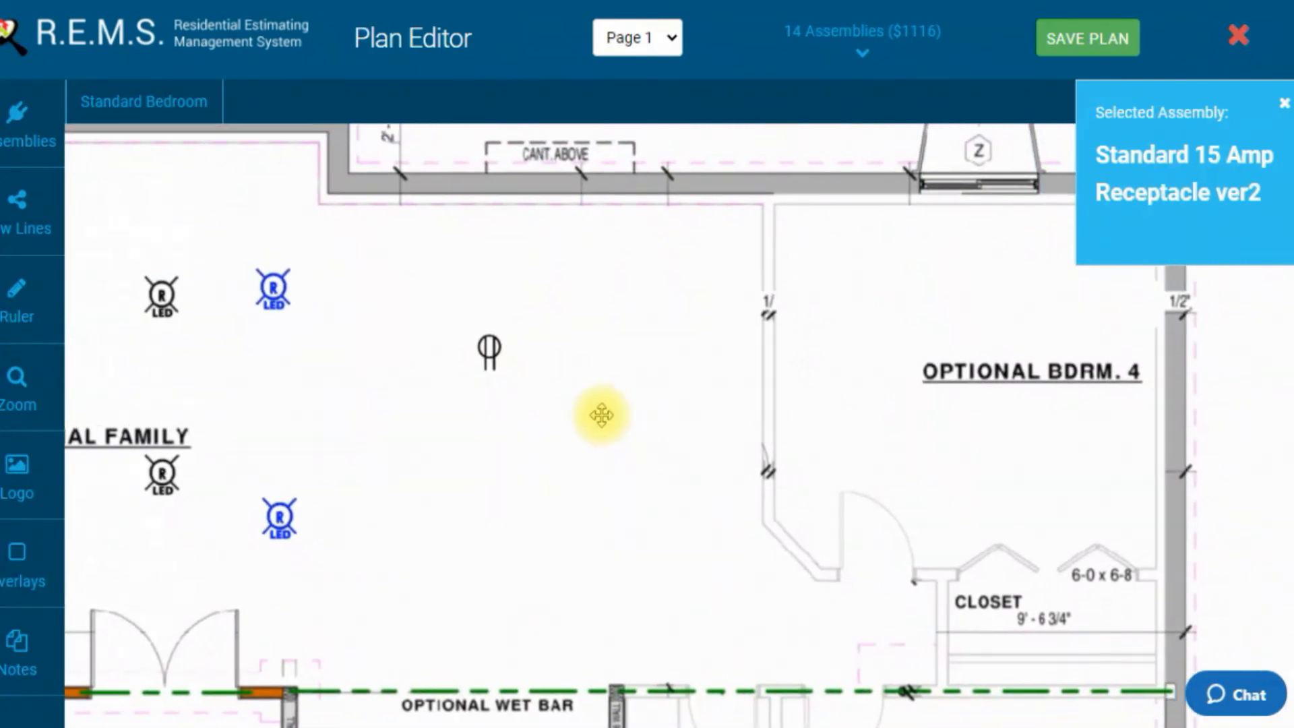
left_click(492, 351)
left_click_drag(500, 353, 743, 350)
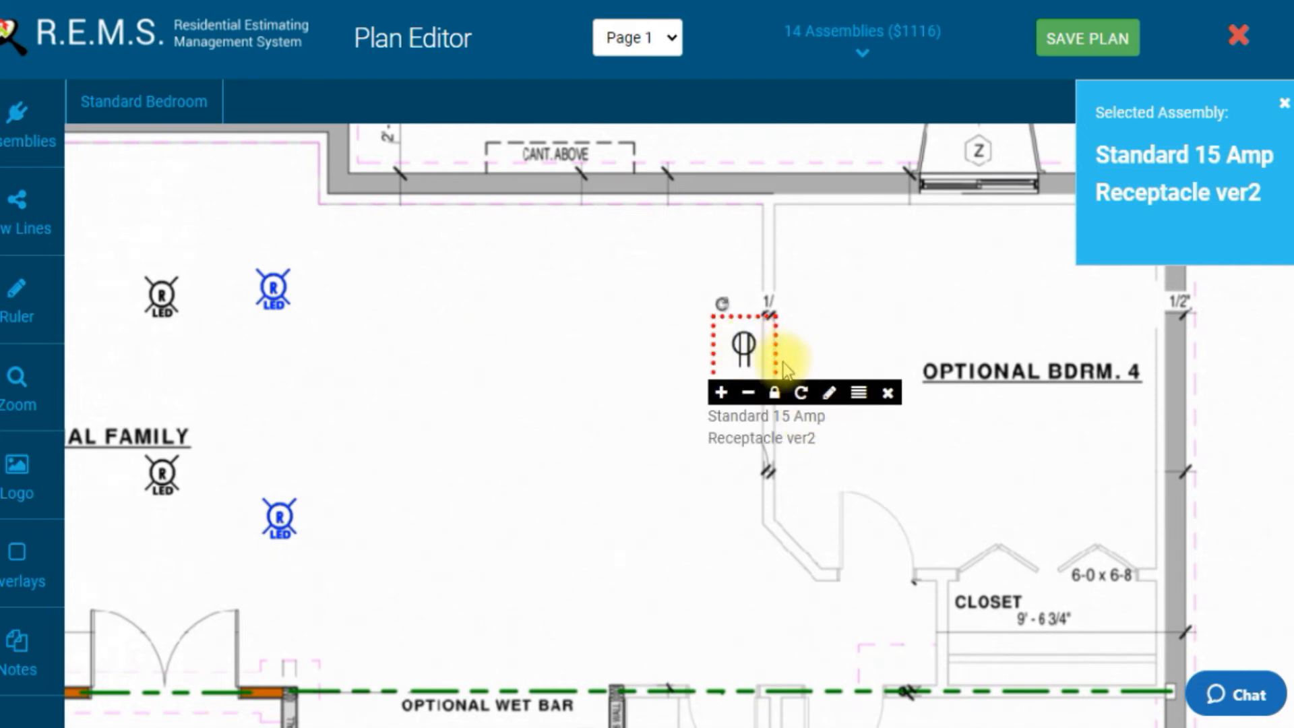
left_click(800, 392)
left_click(800, 392)
left_click(800, 393)
left_click(800, 393)
left_click(800, 393)
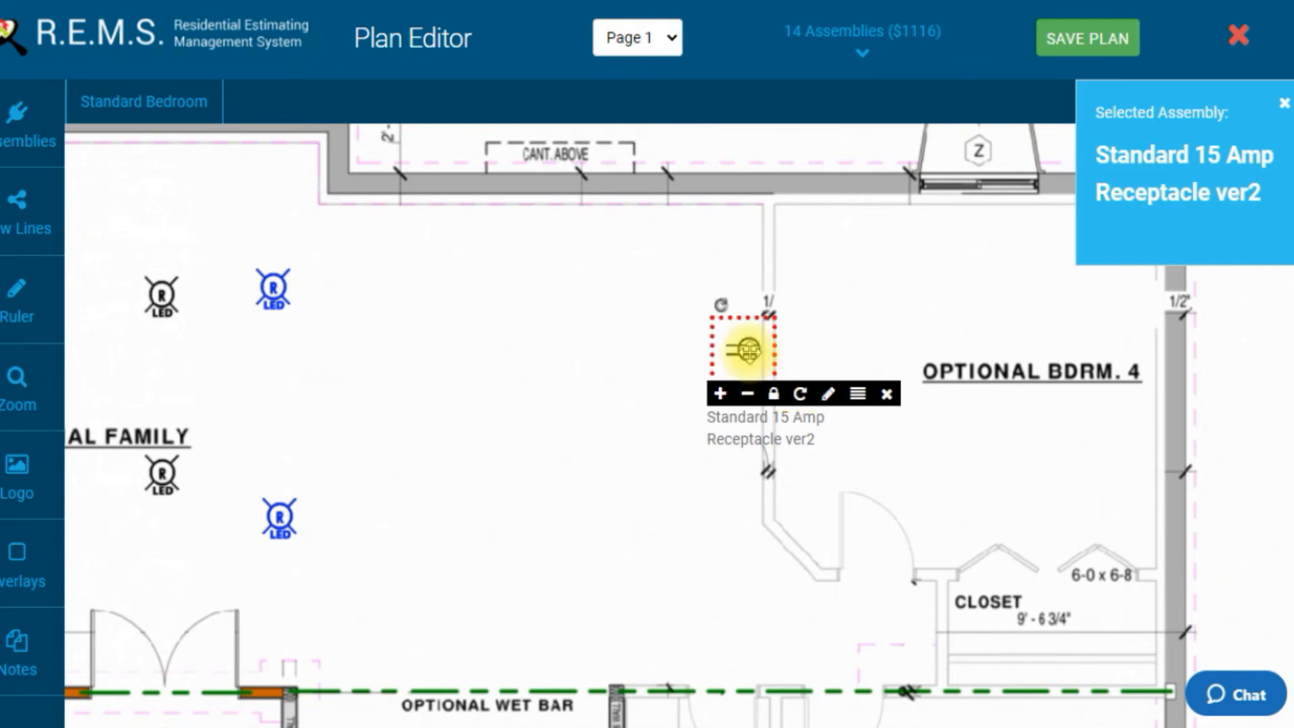
left_click(886, 395)
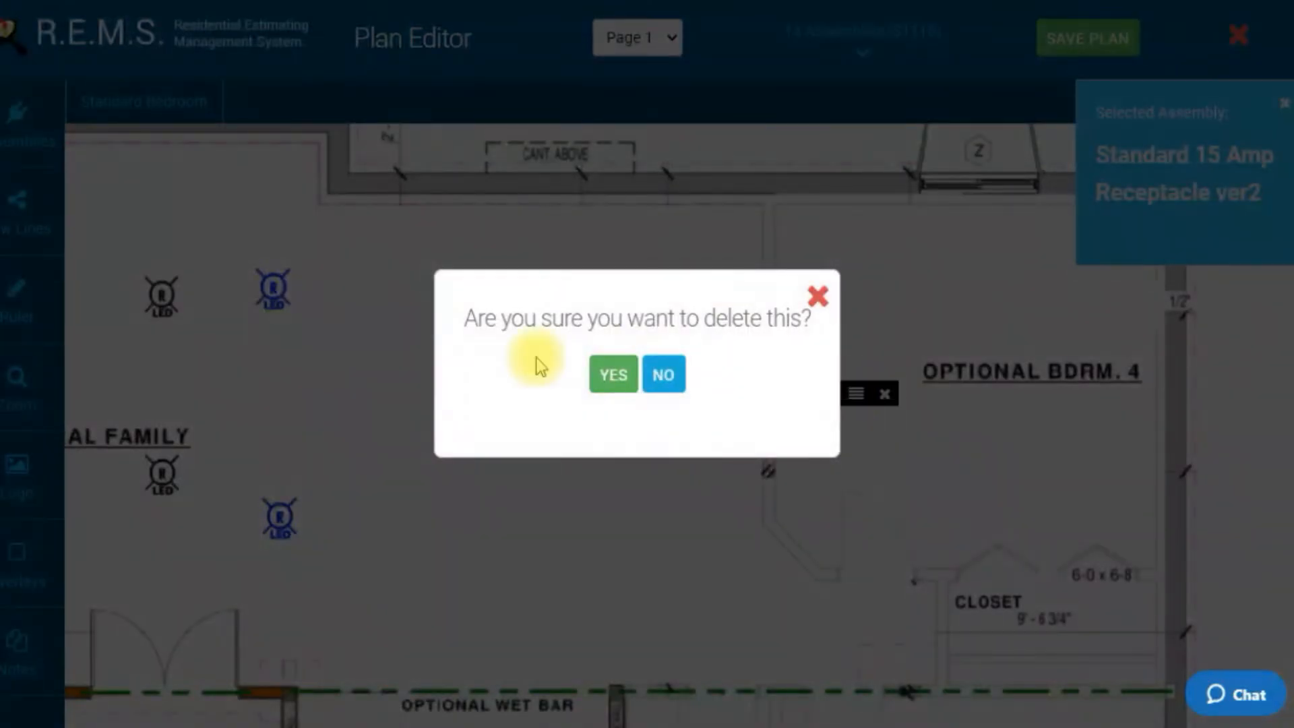
left_click(614, 372)
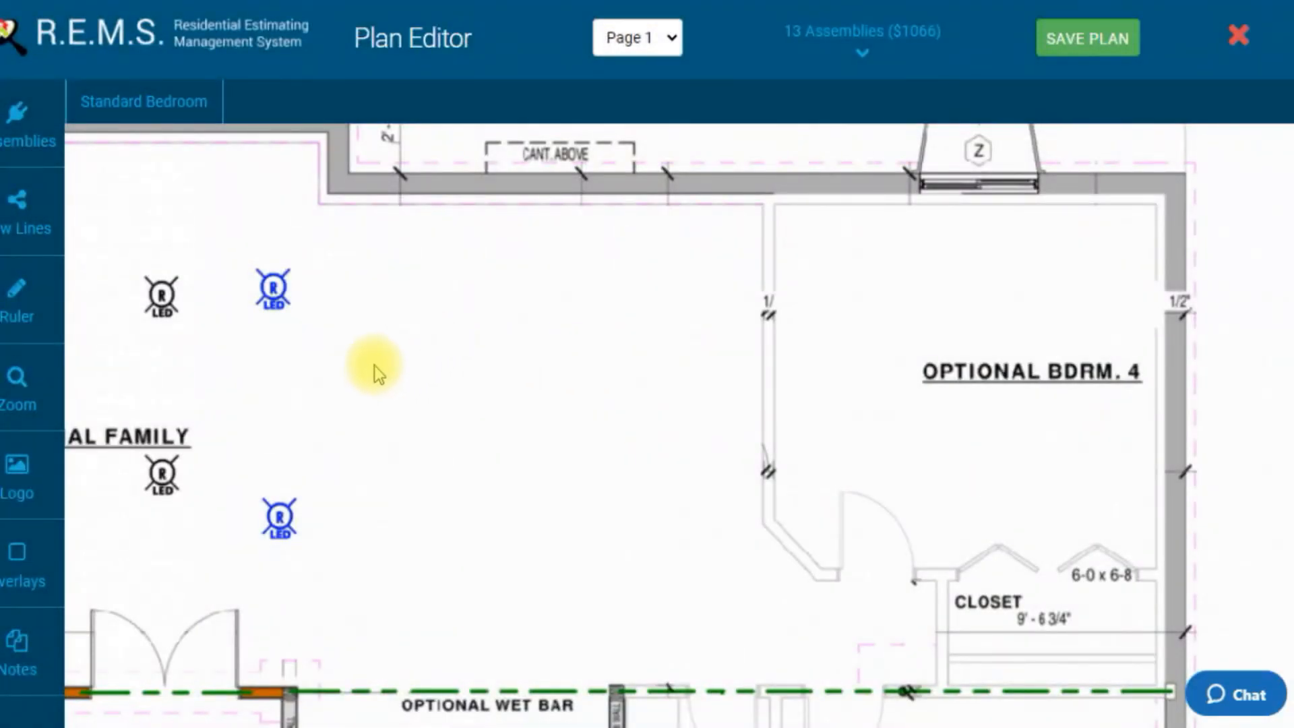
Step: Place a receptacle against the wall between the Optional Family room and Optional Bdrm. 4
left_click(451, 348)
left_click_drag(453, 348, 739, 364)
double_click(674, 359)
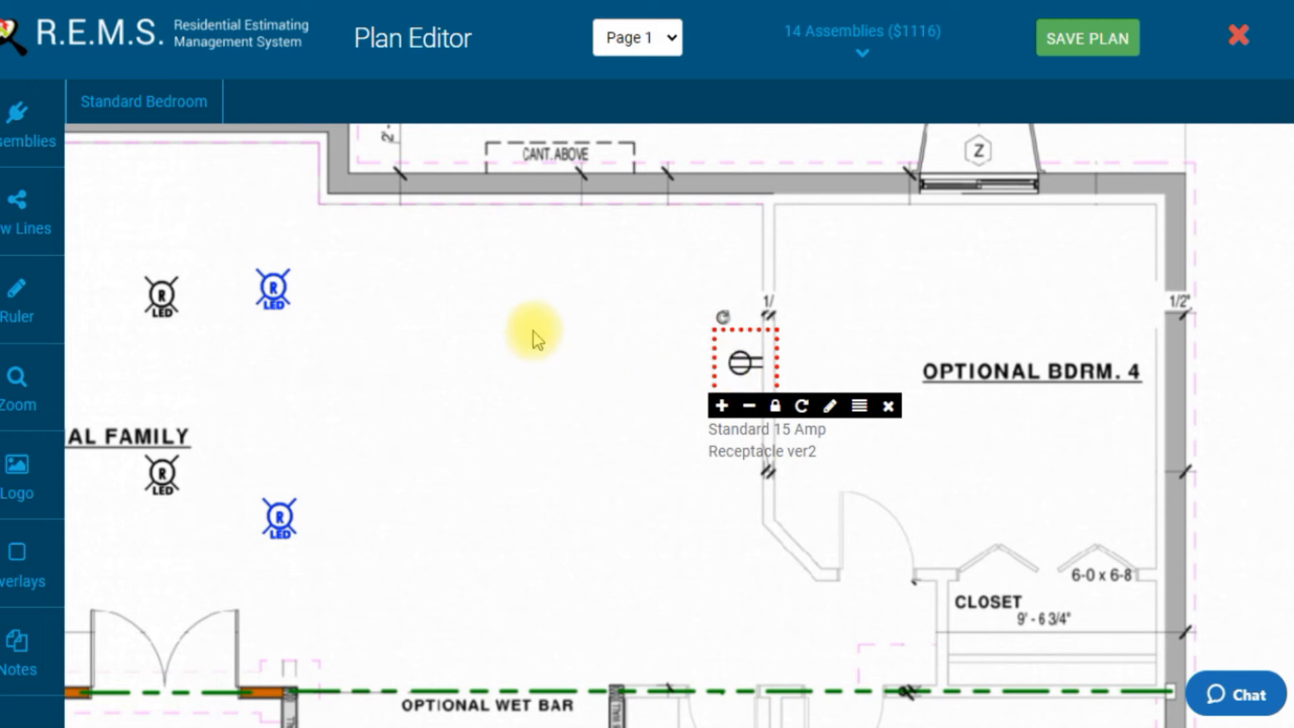
Step: Place two receptacles along the Optional Family room's upper wall
left_click(536, 455)
left_click_drag(536, 455, 398, 226)
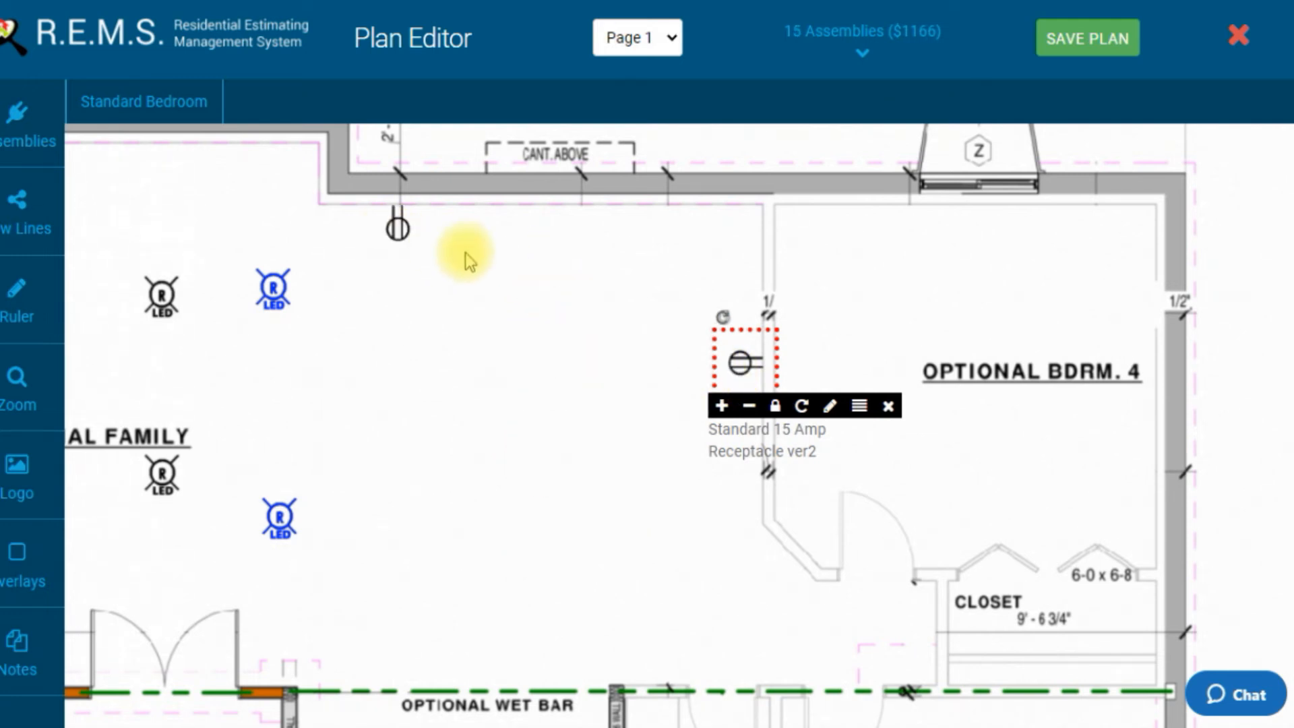
left_click(630, 350)
left_click_drag(651, 372, 712, 227)
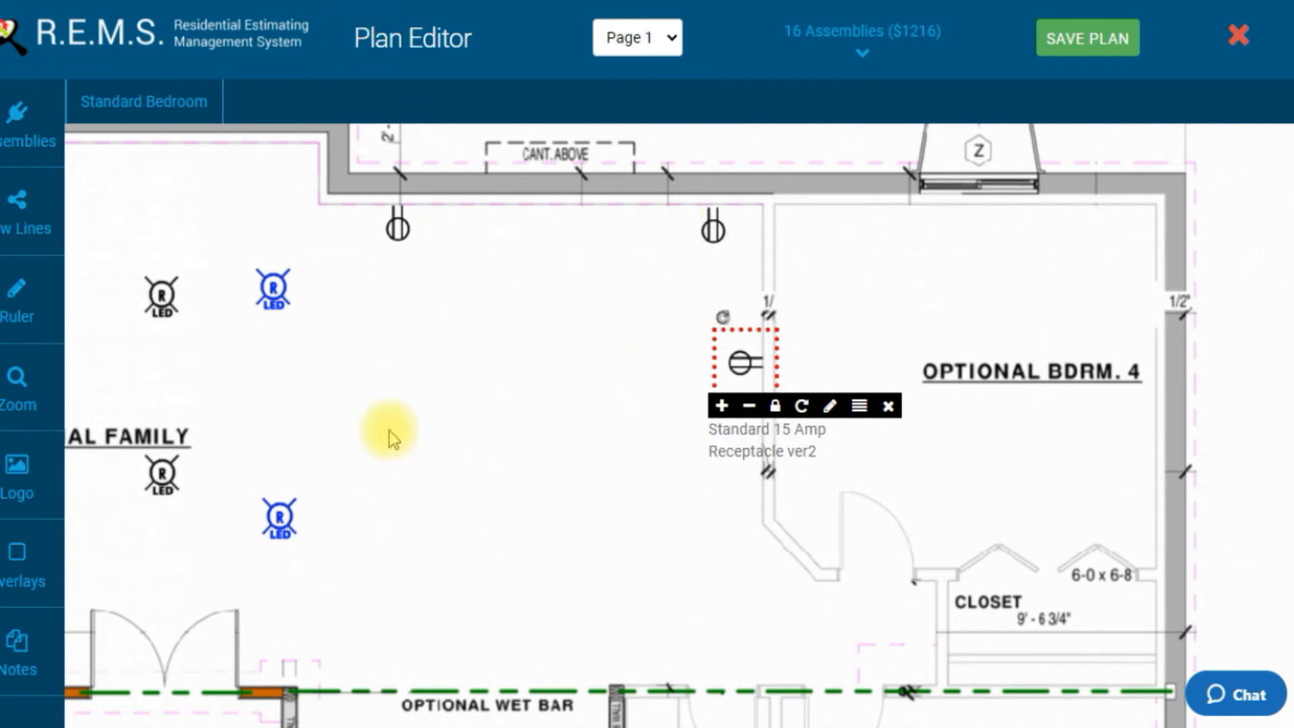
Step: Place receptacles on Optional Bdrm. 4's right wall and upper wall
left_click(501, 383)
left_click(510, 398)
left_click_drag(510, 399, 1133, 485)
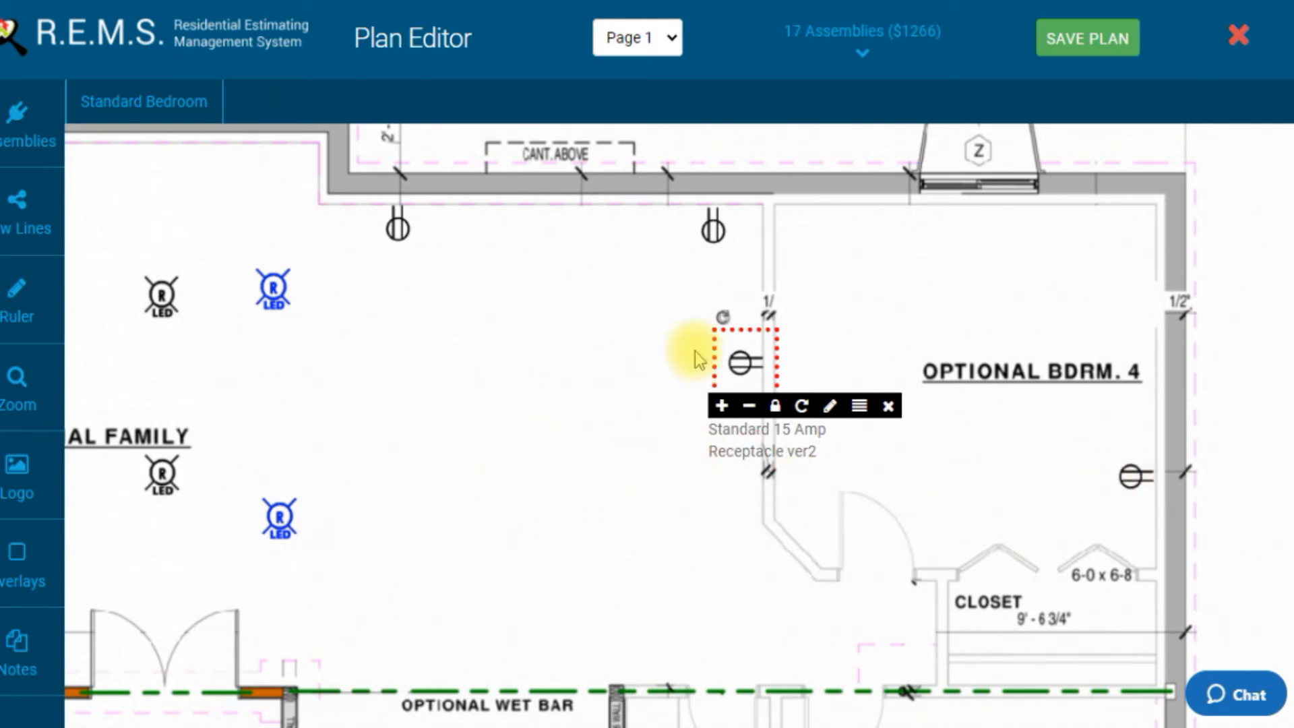
left_click(739, 362)
left_click(941, 432)
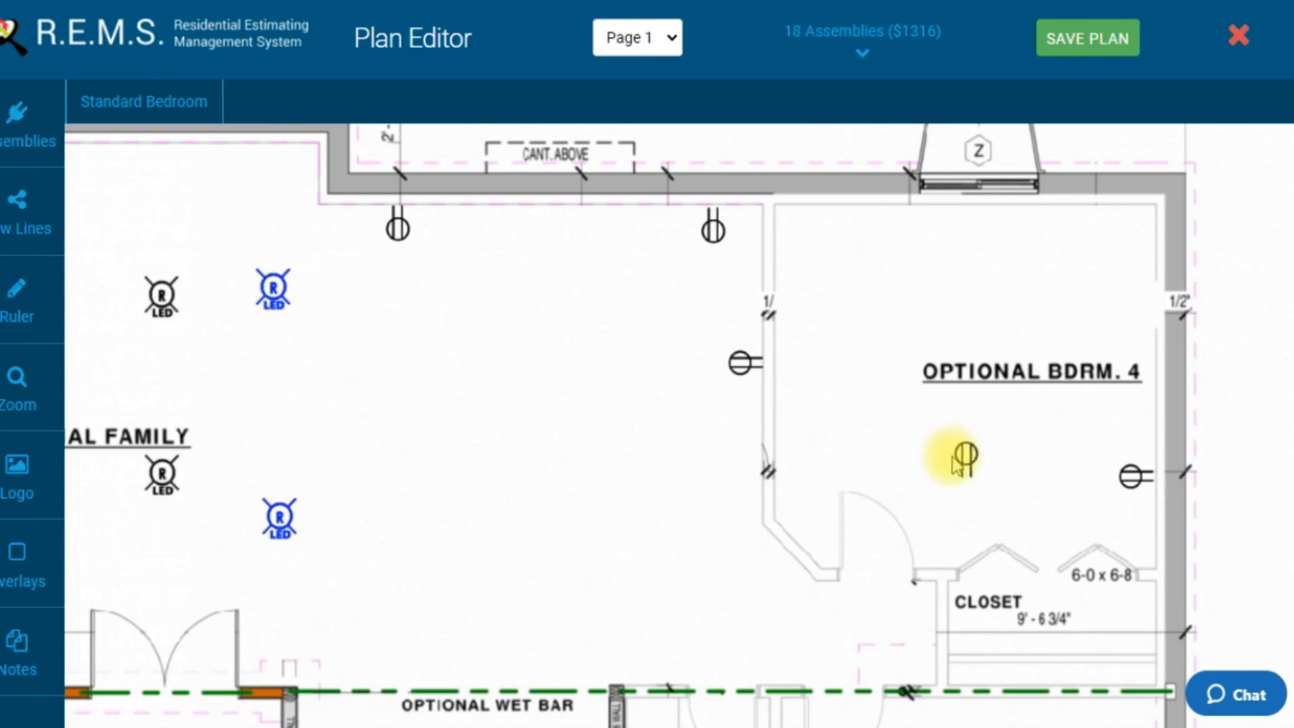
left_click_drag(962, 454, 1070, 239)
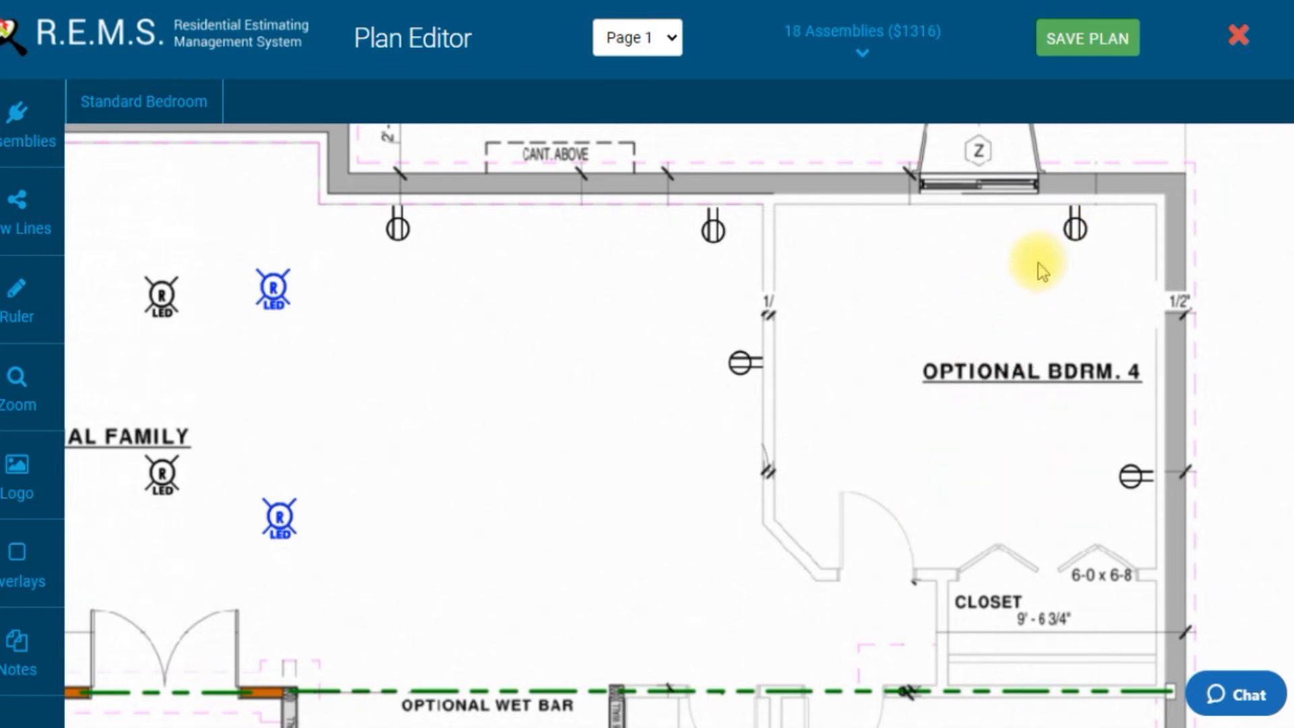
Step: Place receptacles near Optional Bdrm. 4's upper-left corner and beside the closet door
left_click(1063, 285)
left_click_drag(1061, 286, 790, 284)
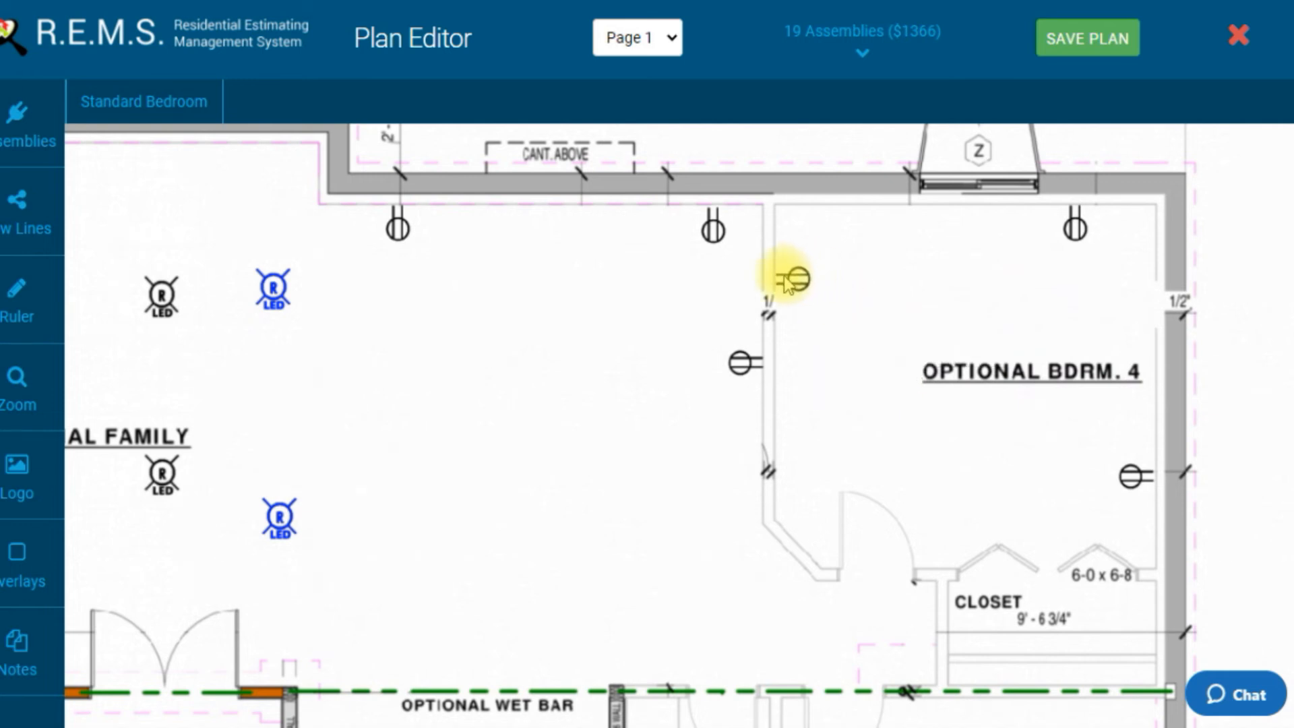
left_click(797, 378)
left_click_drag(798, 378, 928, 544)
Step: Place a floor receptacle in the open area of the Optional Family room near the Optional Bdrm. 4 wall
left_click_drag(771, 403, 768, 465)
left_click_drag(636, 456, 676, 390)
left_click_drag(622, 447, 638, 528)
left_click_drag(540, 358, 541, 308)
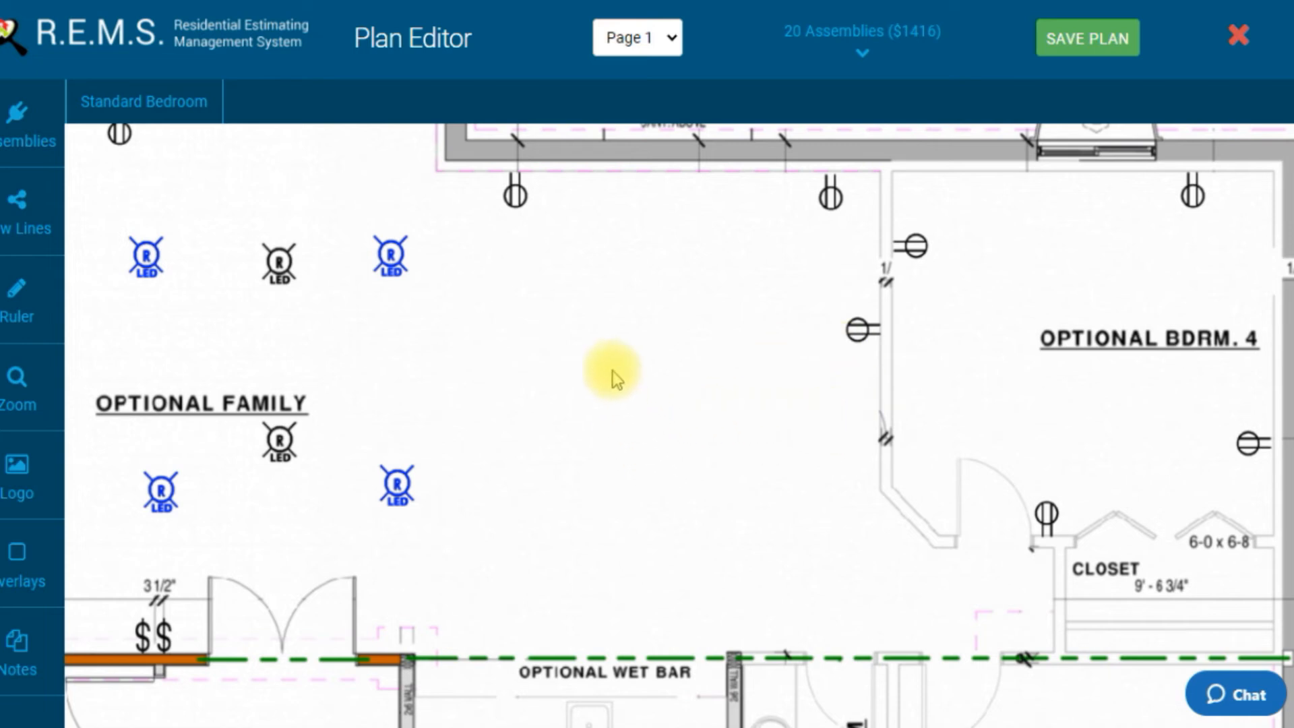
left_click(633, 388)
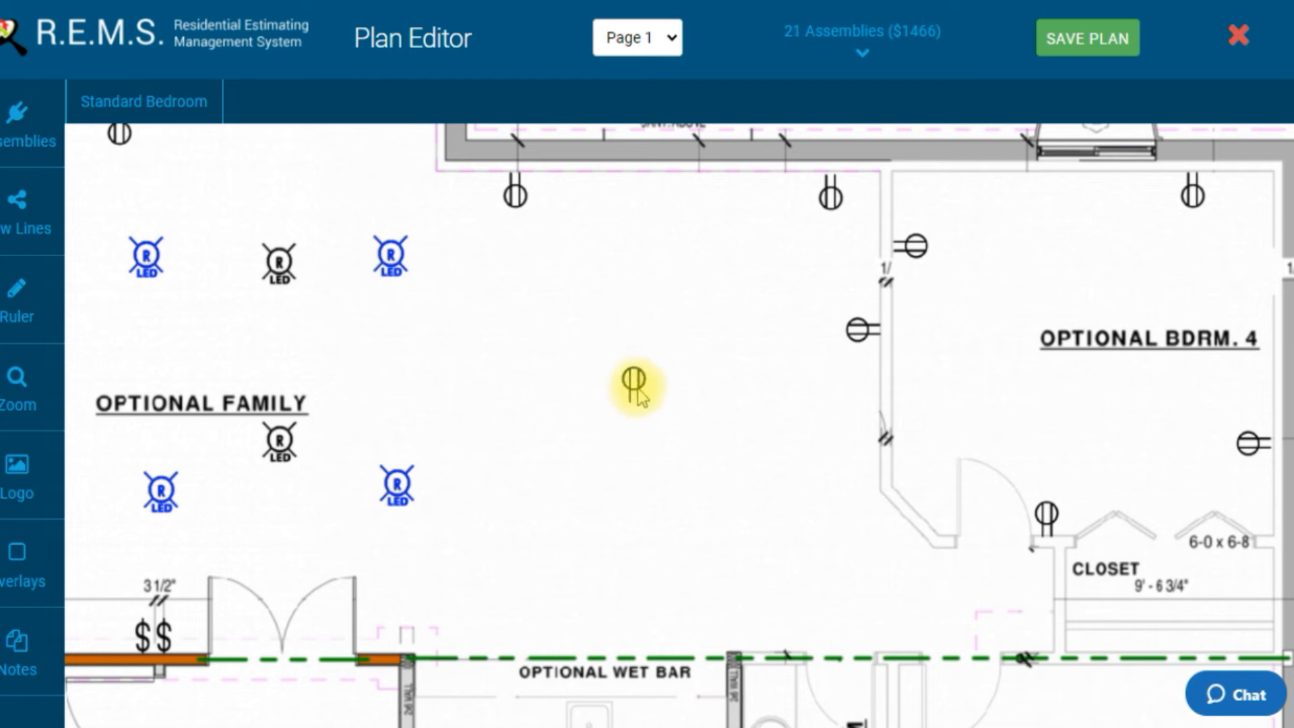
Step: Move the new floor receptacle slightly down and right, and rotate it to a diagonal angle
left_click(633, 381)
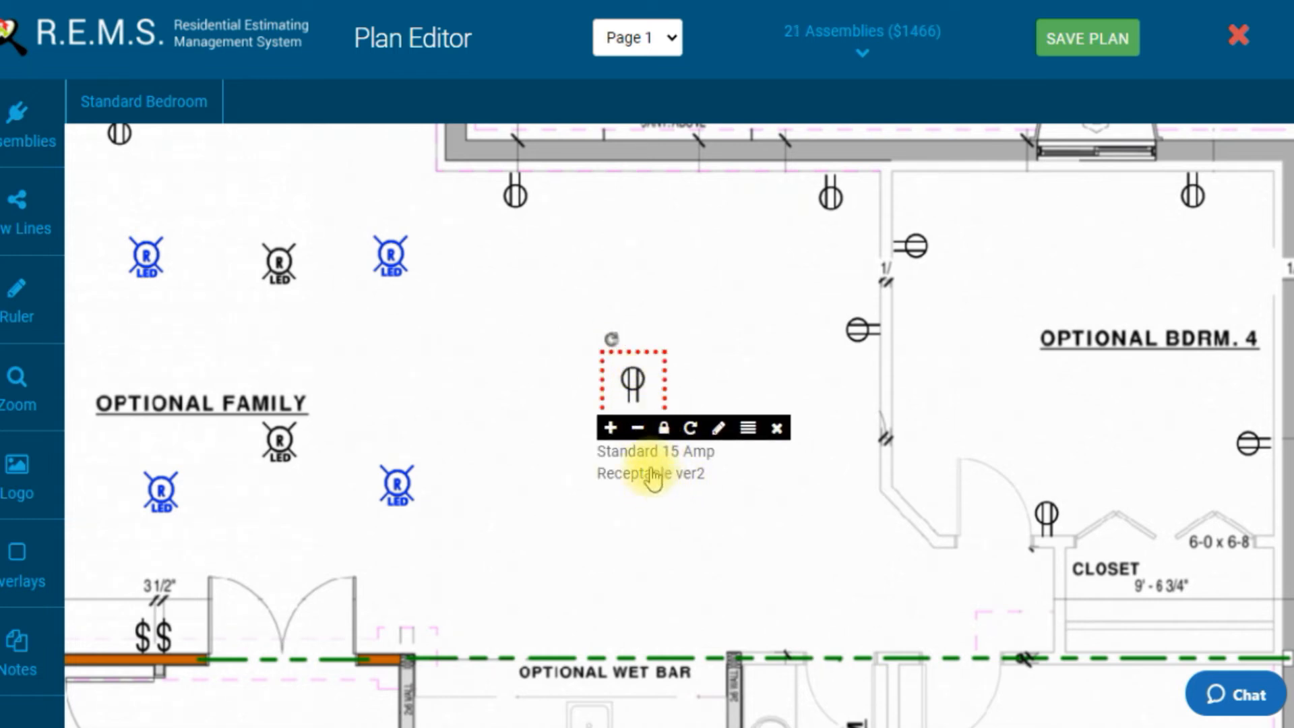
left_click(689, 429)
left_click(689, 429)
left_click(689, 430)
left_click(689, 430)
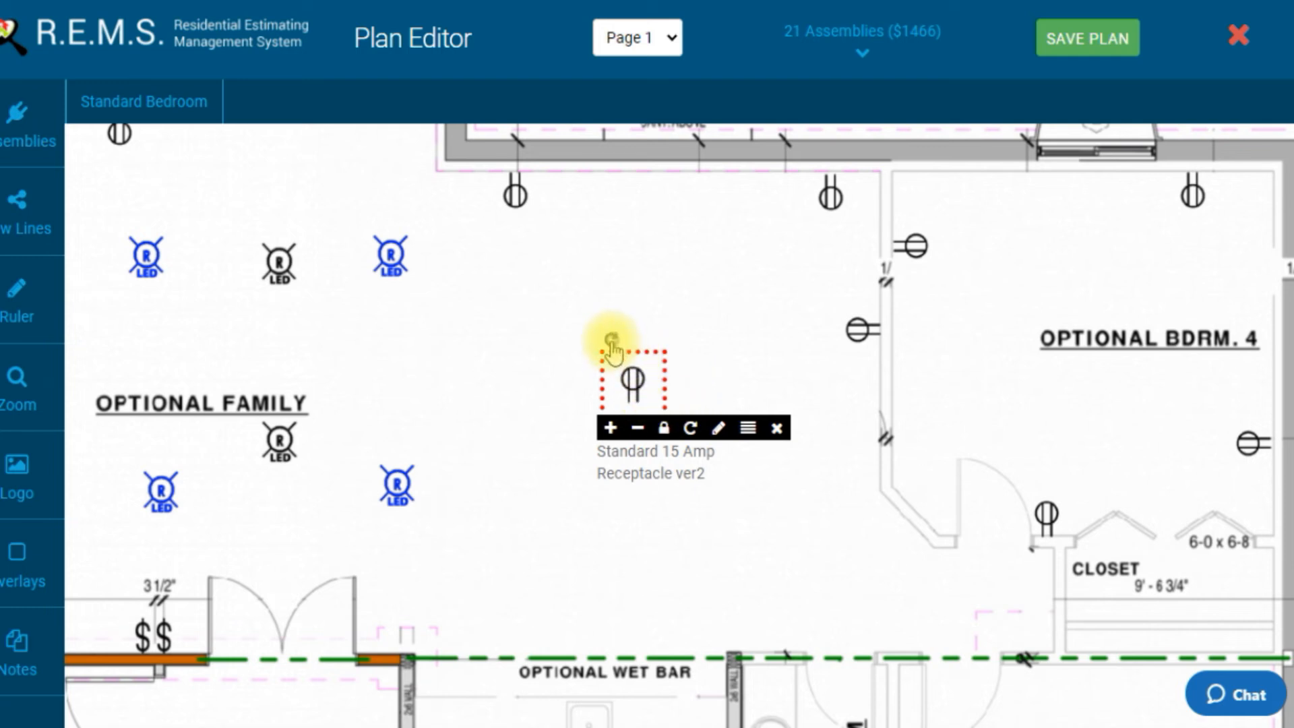
left_click_drag(612, 342, 651, 248)
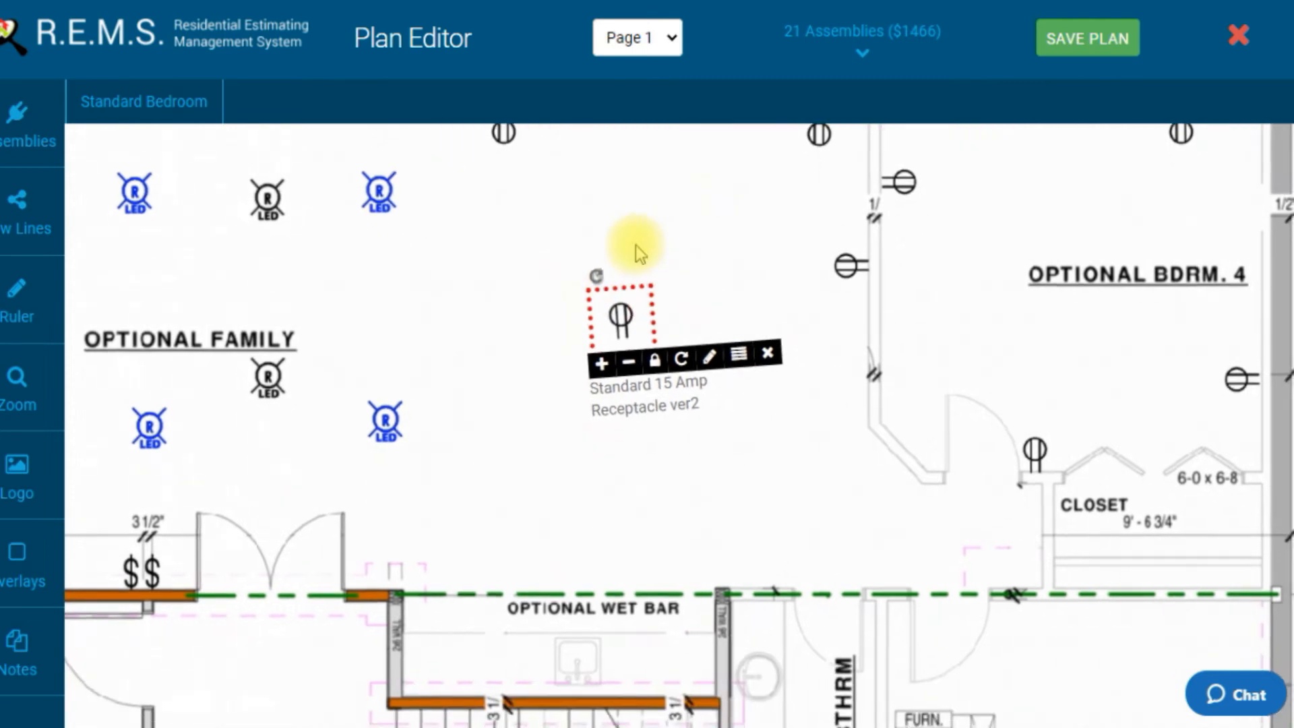
left_click_drag(624, 307, 718, 419)
left_click(716, 423)
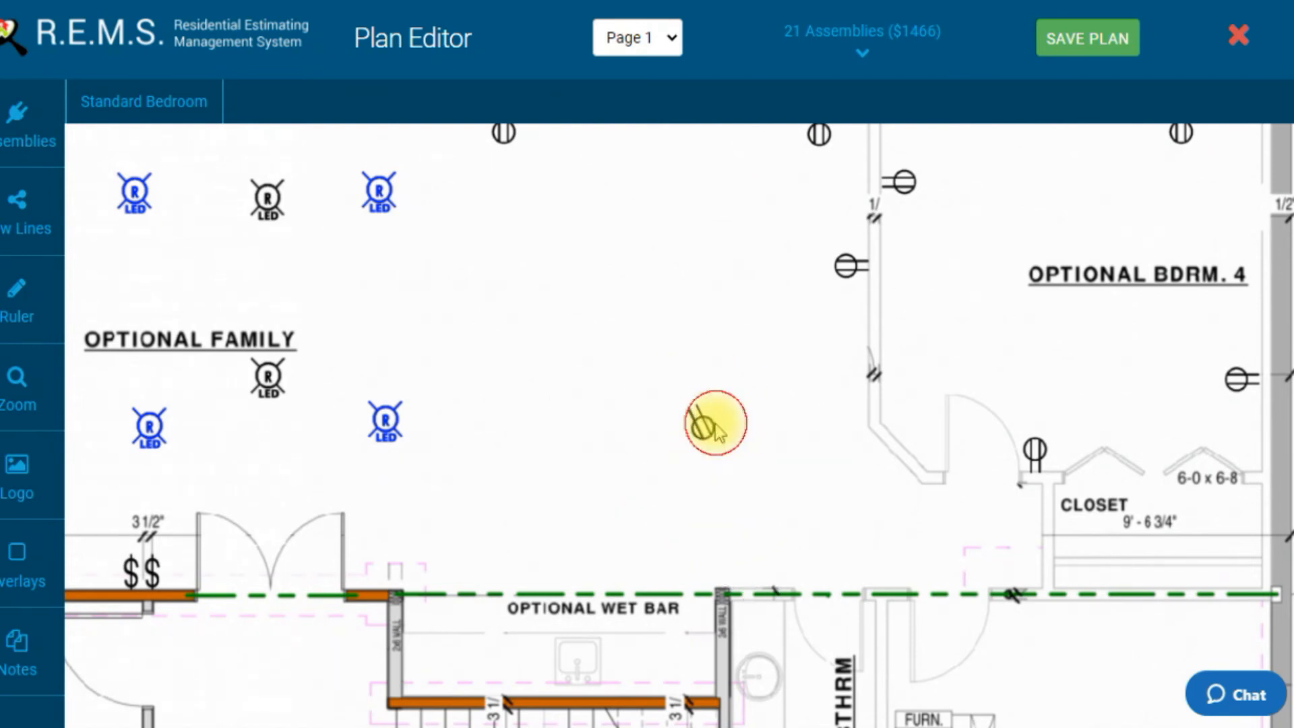
left_click(706, 430)
left_click(705, 430)
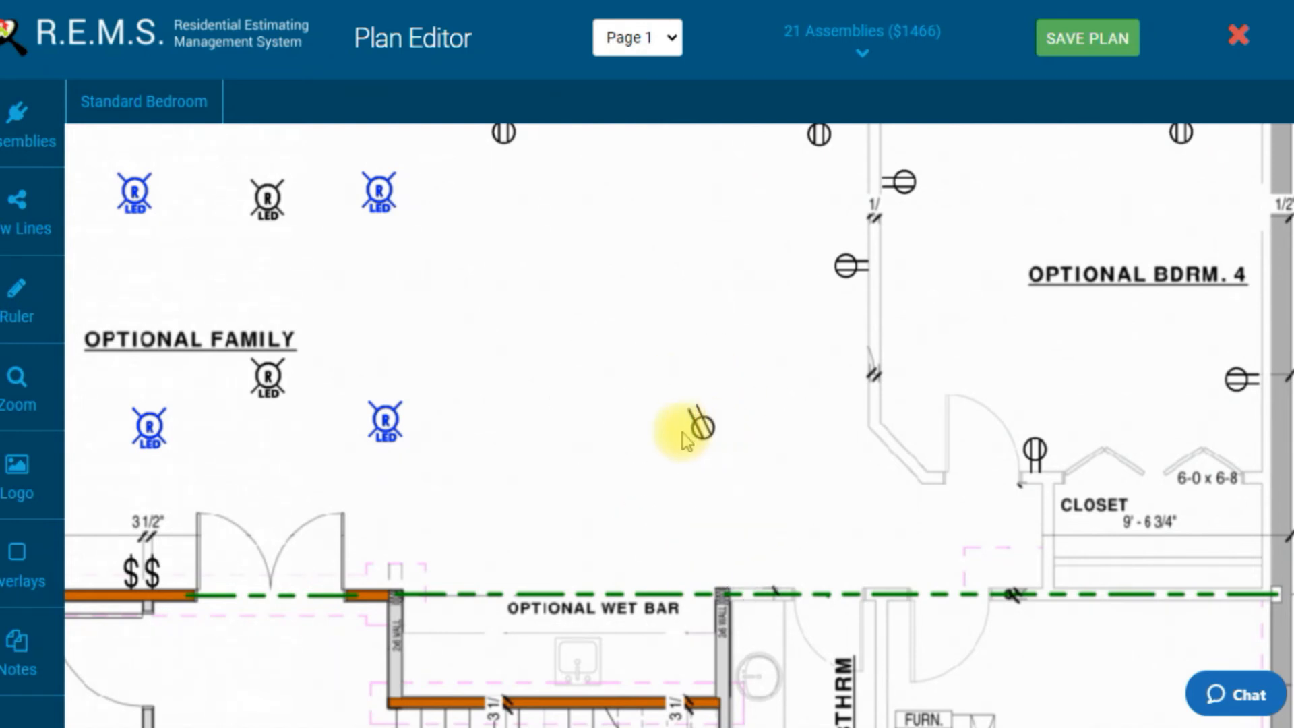
Step: Place a second floor receptacle in the Optional Family room, up and left of the first one
left_click_drag(676, 461, 573, 421)
left_click_drag(616, 502, 627, 405)
left_click_drag(679, 458, 645, 529)
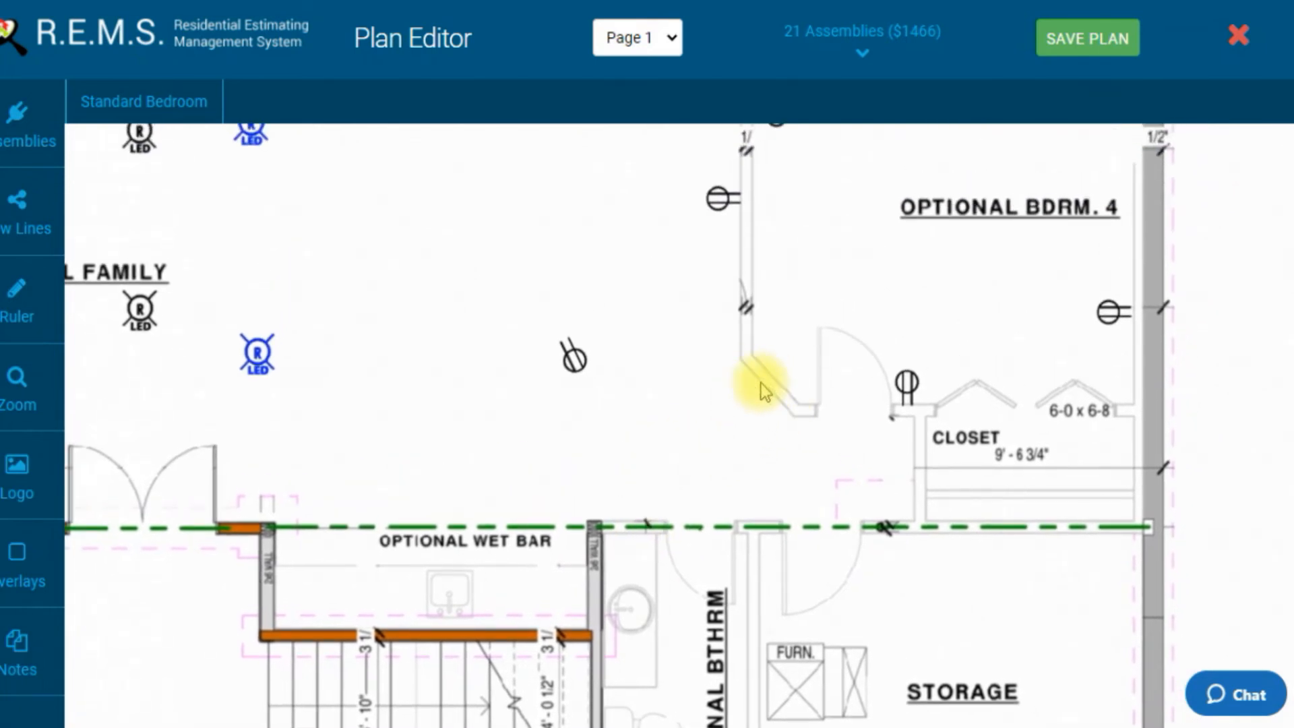
left_click_drag(803, 431, 705, 428)
left_click_drag(584, 422, 667, 403)
left_click_drag(580, 476, 624, 416)
left_click_drag(513, 467, 610, 465)
left_click_drag(465, 451, 605, 446)
left_click_drag(453, 481, 595, 482)
left_click_drag(390, 516, 413, 549)
left_click_drag(361, 350, 335, 381)
left_click(862, 367)
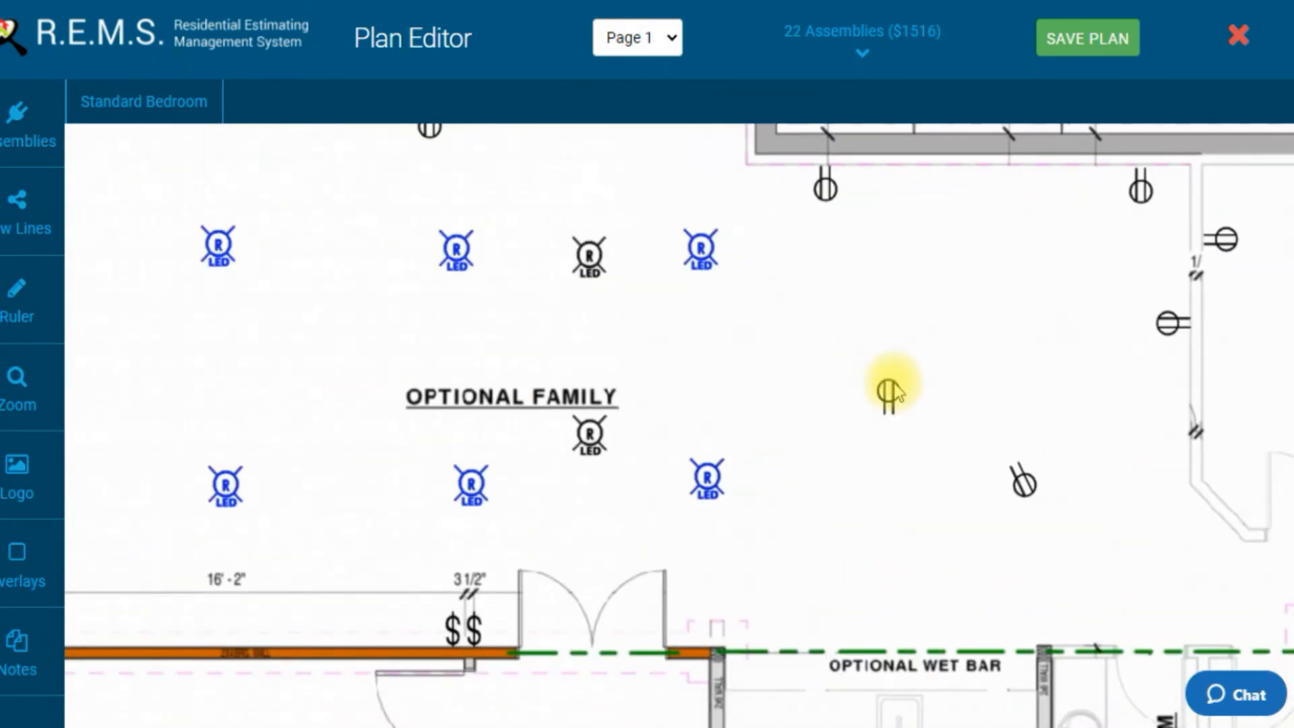
Step: Rotate the second floor receptacle to a slight diagonal angle
left_click(892, 381)
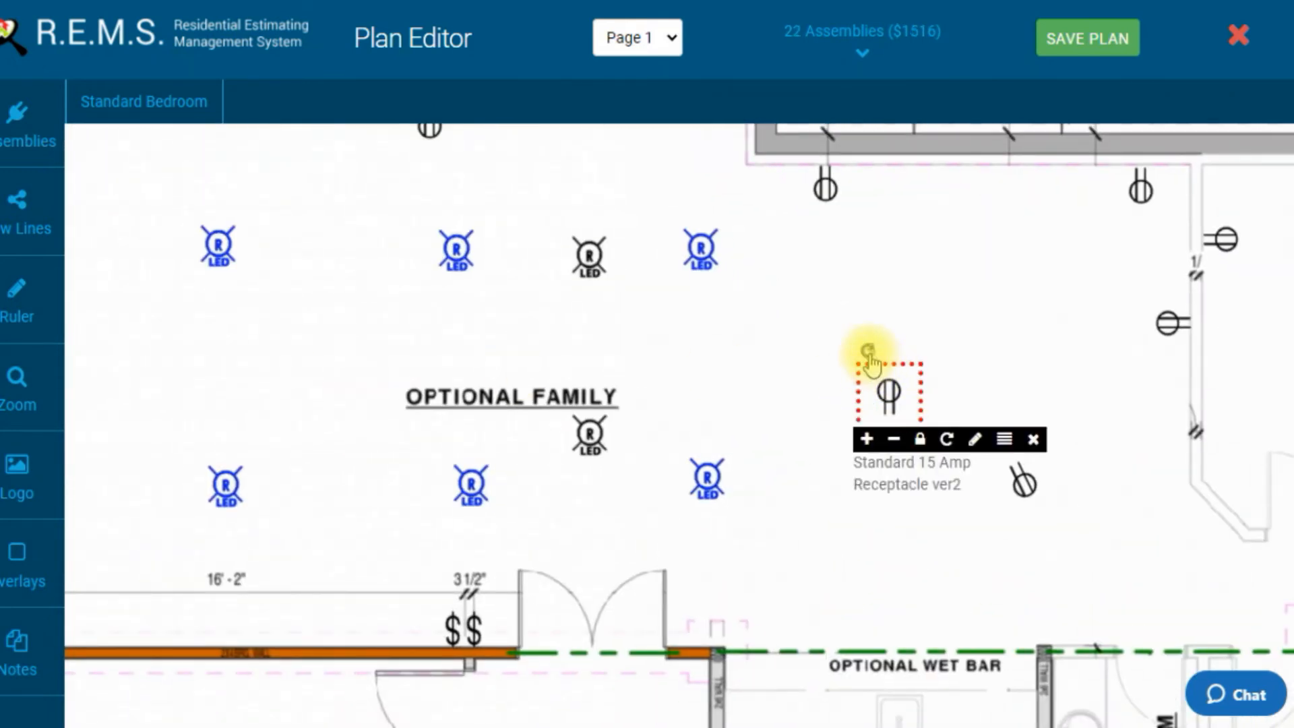
mouse_move(868, 353)
left_mouse_down()
mouse_move(887, 350)
mouse_move(870, 352)
mouse_move(883, 359)
mouse_move(887, 347)
left_mouse_up()
left_click(914, 403)
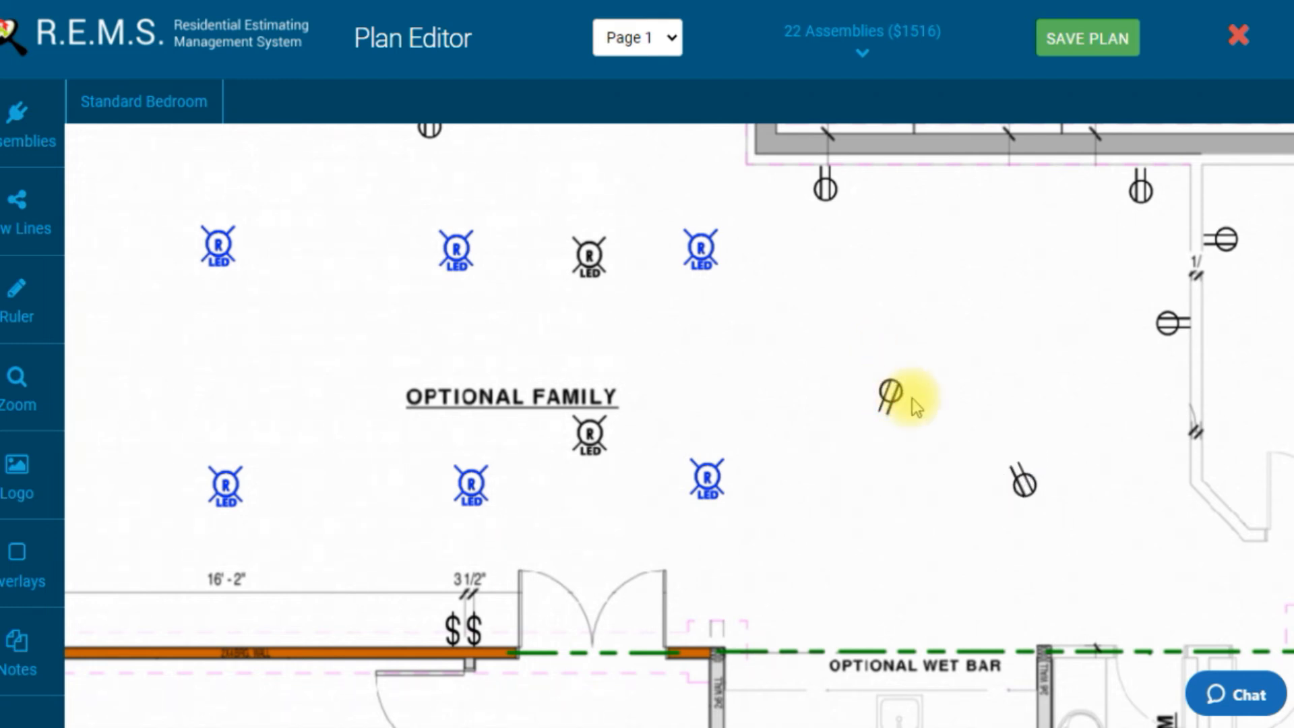
left_click_drag(903, 465, 654, 350)
left_click_drag(687, 393, 700, 354)
left_click_drag(708, 290, 692, 460)
mouse_move(742, 305)
left_mouse_down()
mouse_move(737, 395)
mouse_move(672, 403)
left_mouse_up()
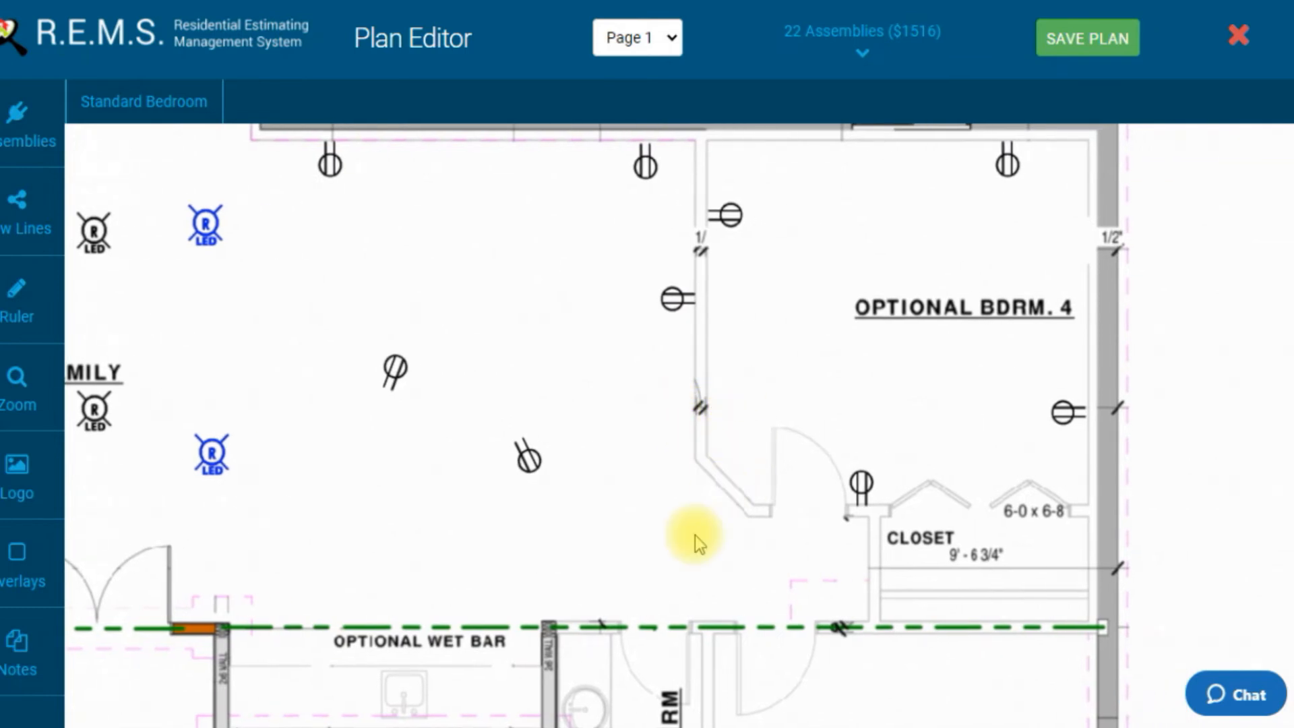
left_click_drag(694, 535, 734, 456)
left_click_drag(647, 485, 761, 404)
mouse_move(578, 491)
left_mouse_down()
mouse_move(656, 393)
mouse_move(803, 508)
left_mouse_up()
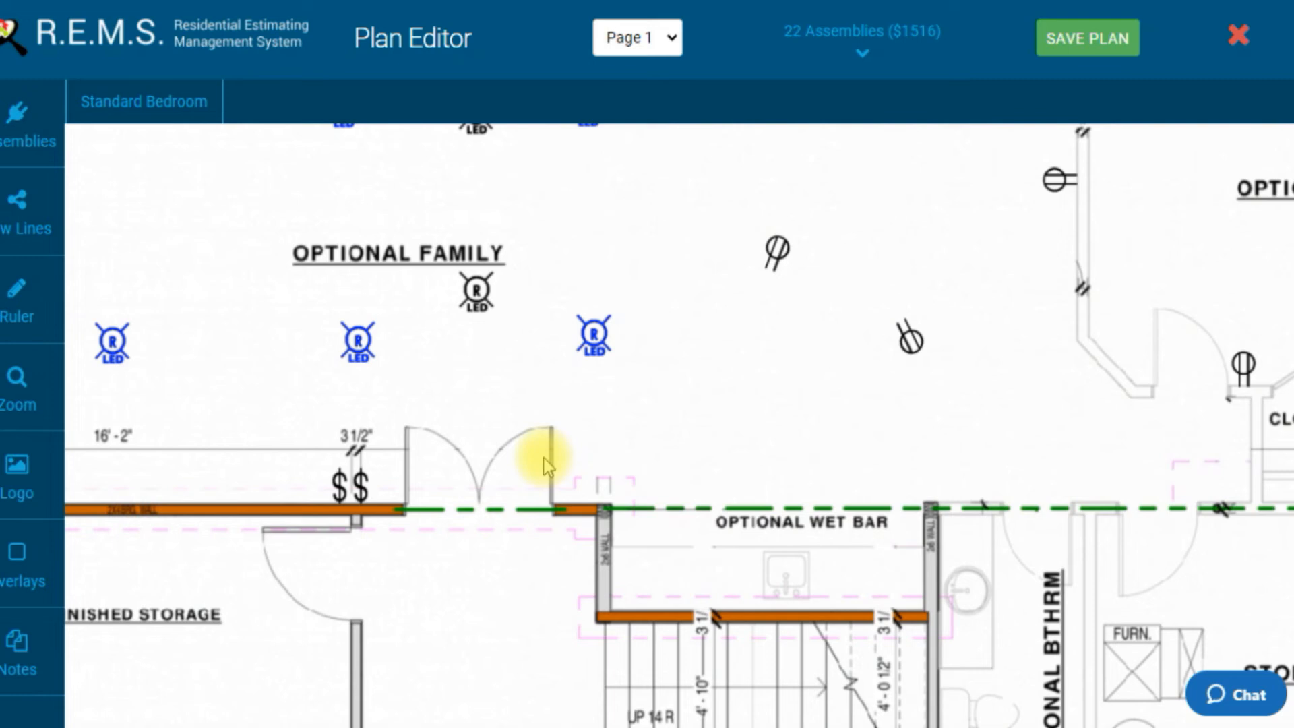
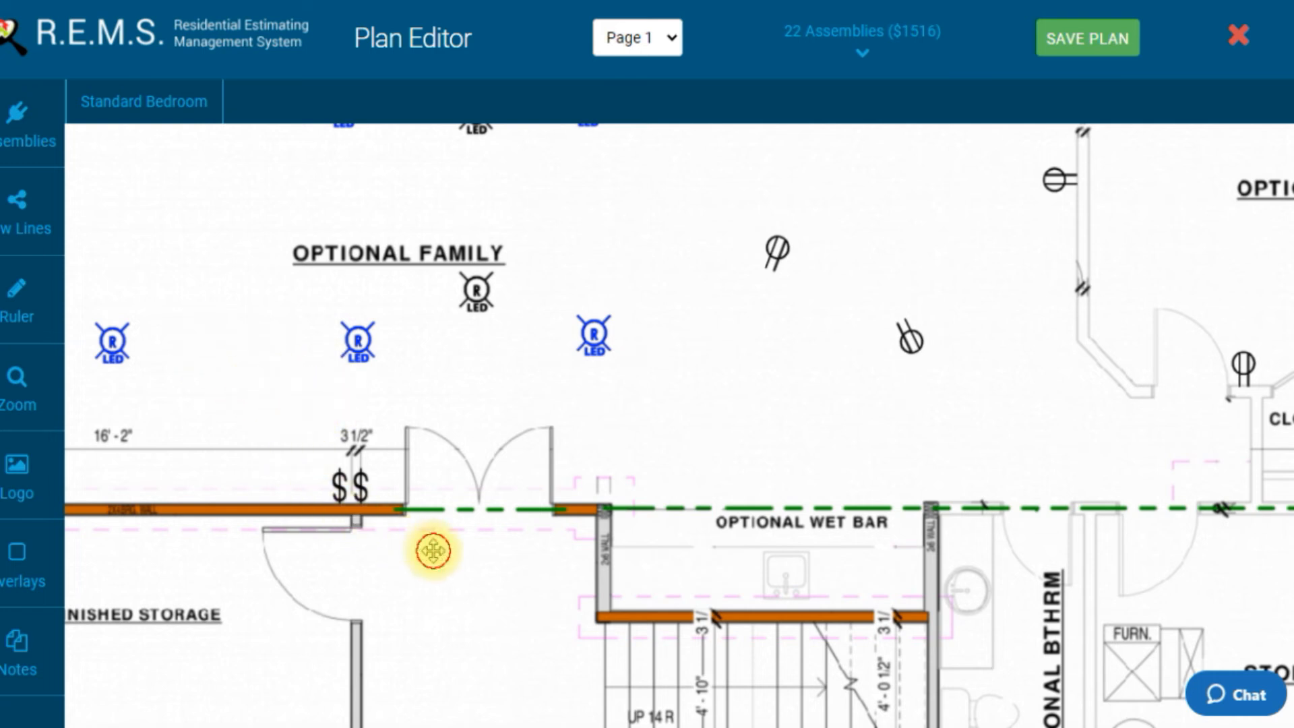
Step: Place a Single Pole Decor Switch Opening on the unfinished storage room's wall beside its door
left_click_drag(432, 551, 422, 462)
left_click_drag(442, 508, 364, 395)
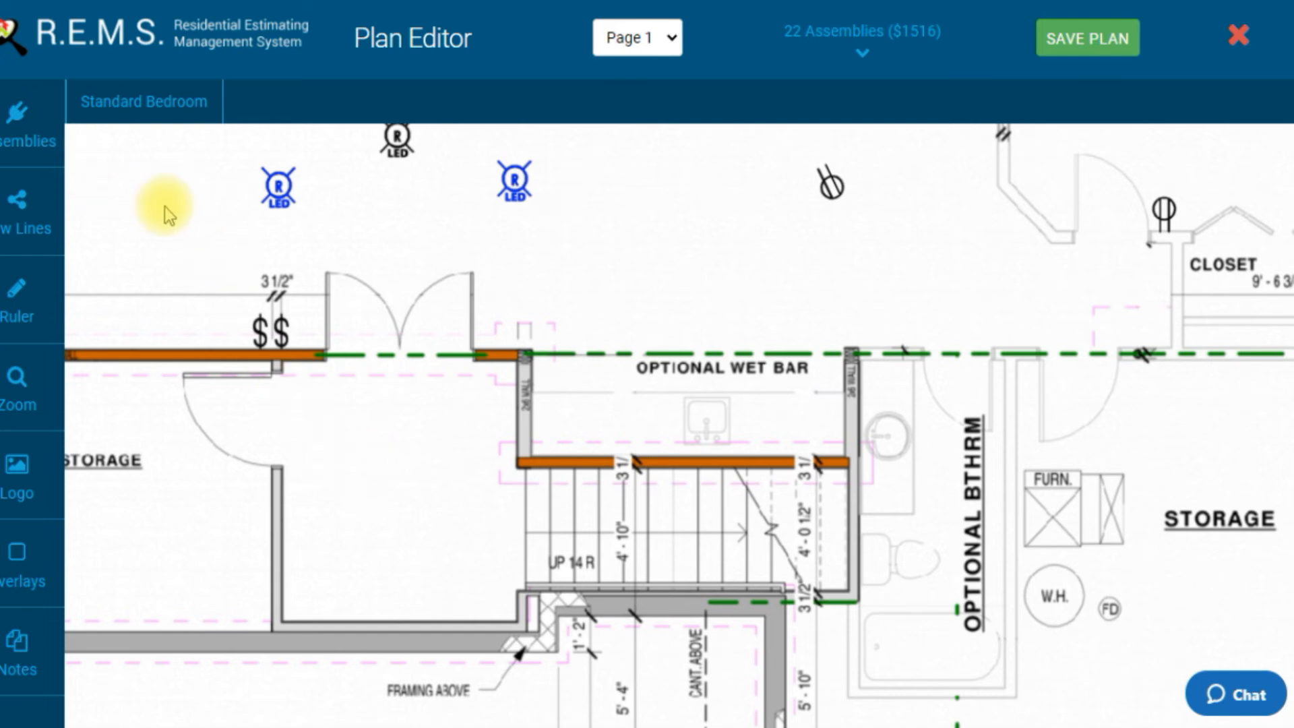
left_click(39, 133)
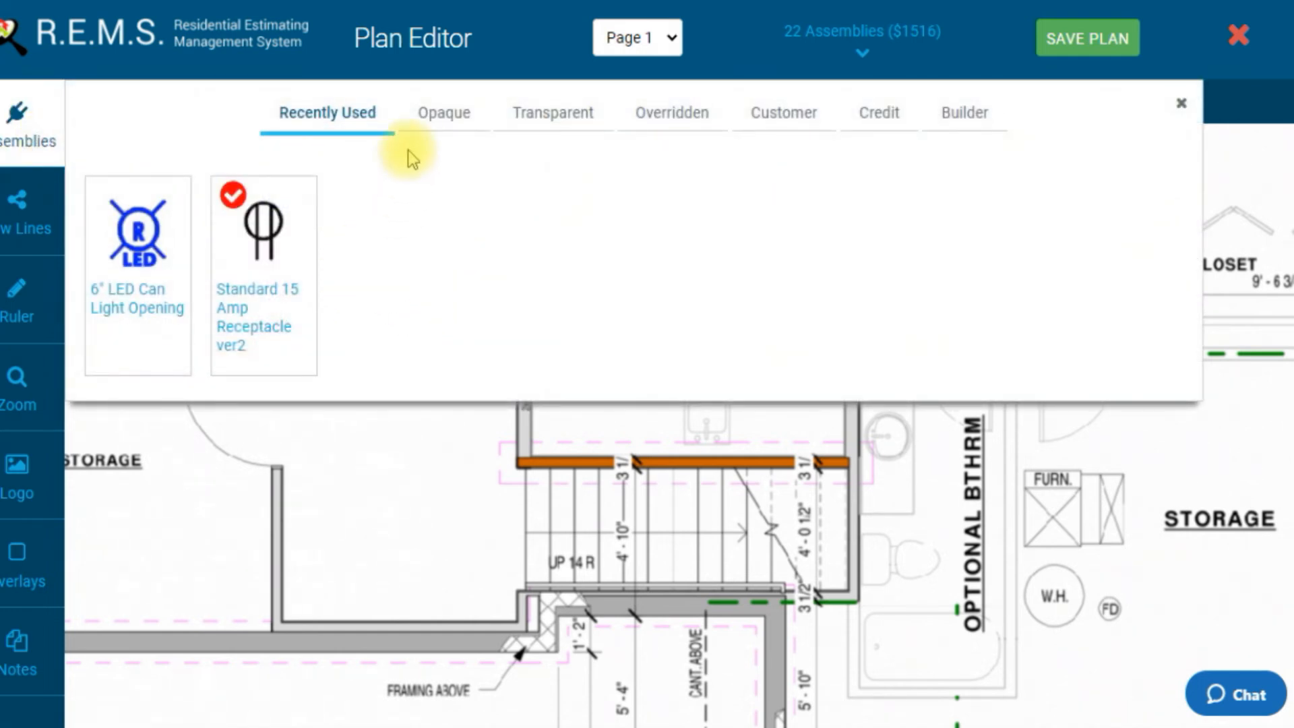
left_click(435, 111)
left_click(637, 290)
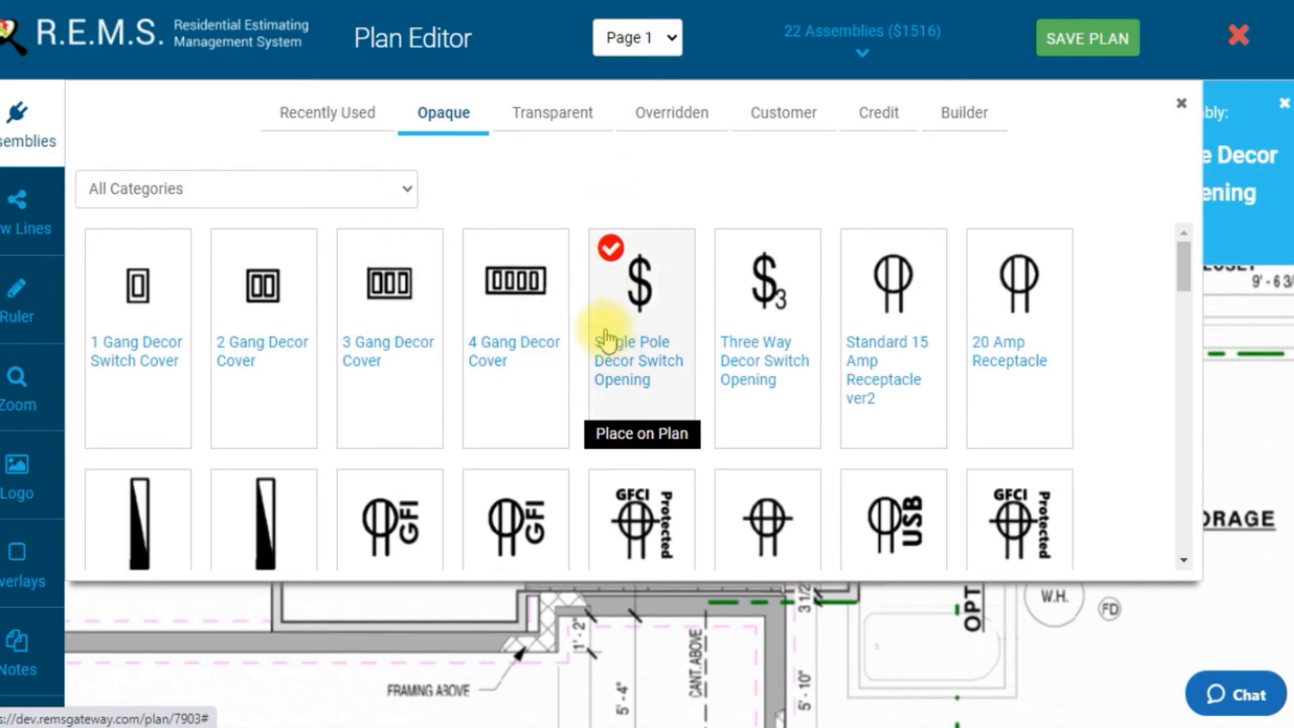
left_click(31, 139)
left_click(346, 432)
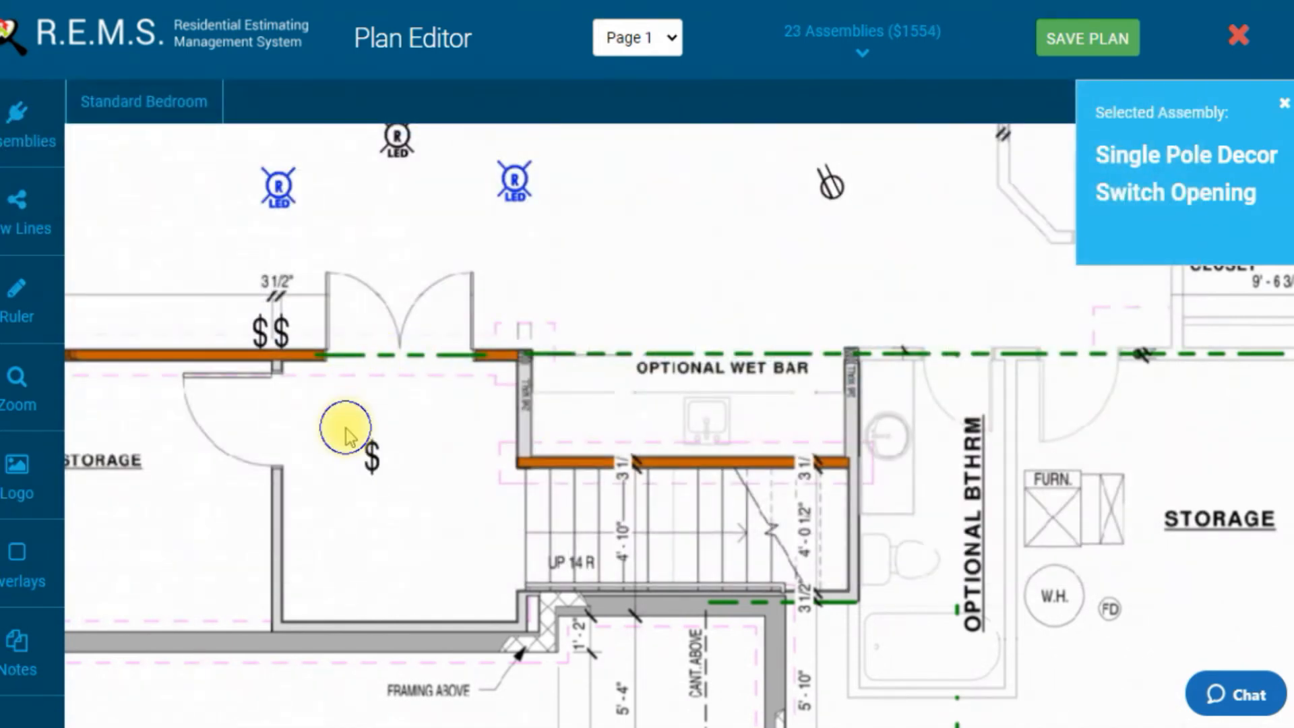
left_click_drag(373, 459, 311, 541)
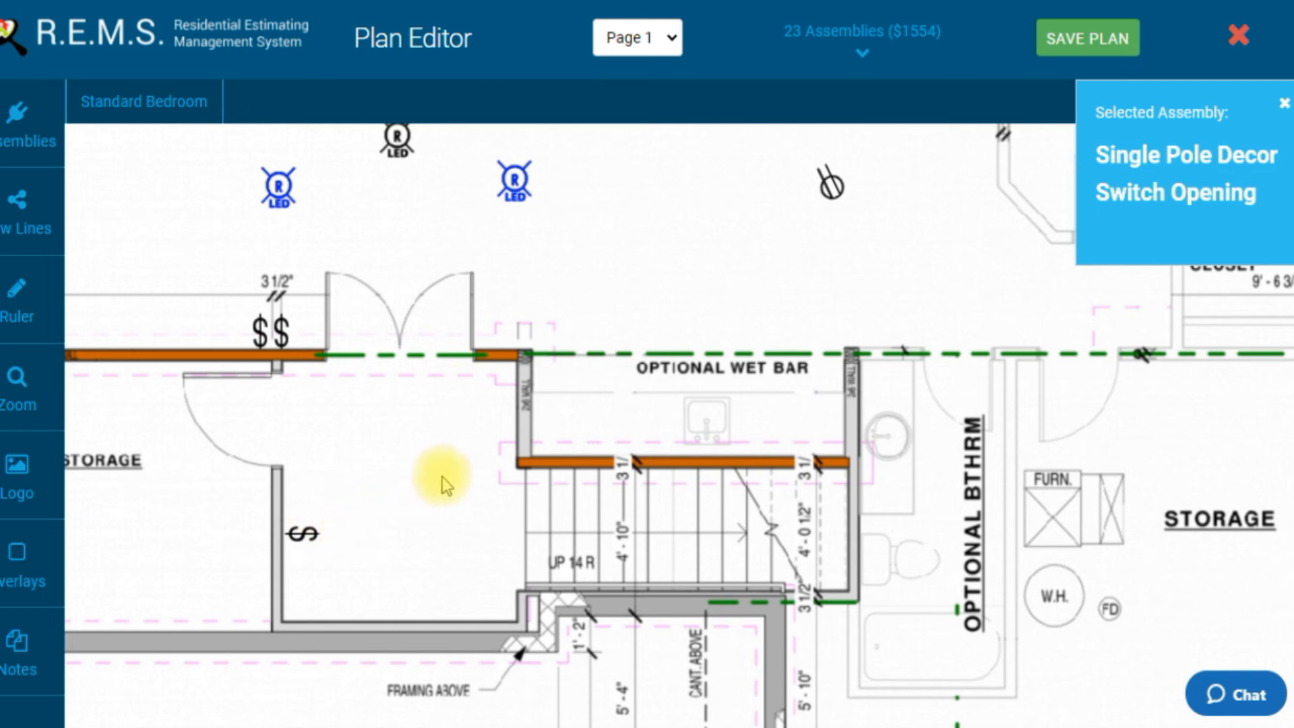
Step: Add two more single pole decor switches stacked above the first on the same storage room wall
left_click(426, 461)
left_click_drag(434, 475, 315, 516)
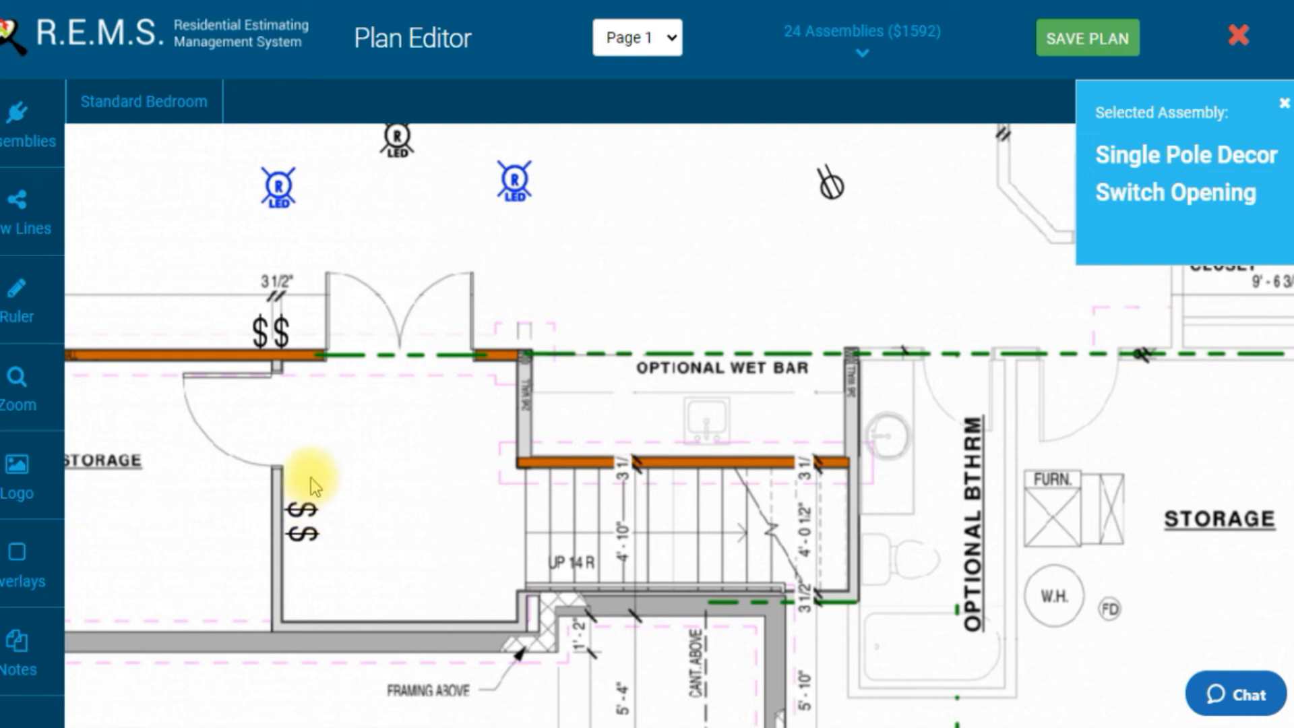
left_click(330, 458)
left_click_drag(354, 462, 305, 472)
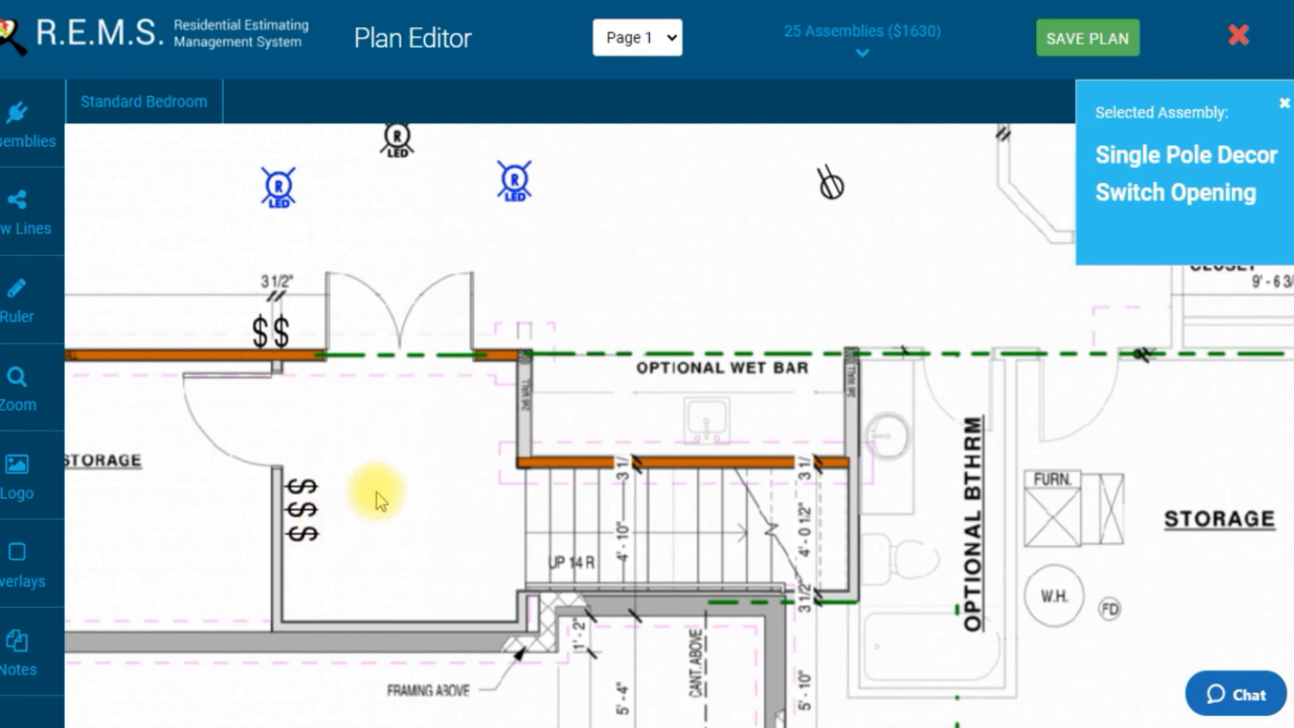
Step: Place two single pole decor switches beside the wet bar's end wall at the family room doorway
left_click_drag(453, 448, 536, 423)
left_click_drag(494, 382, 576, 364)
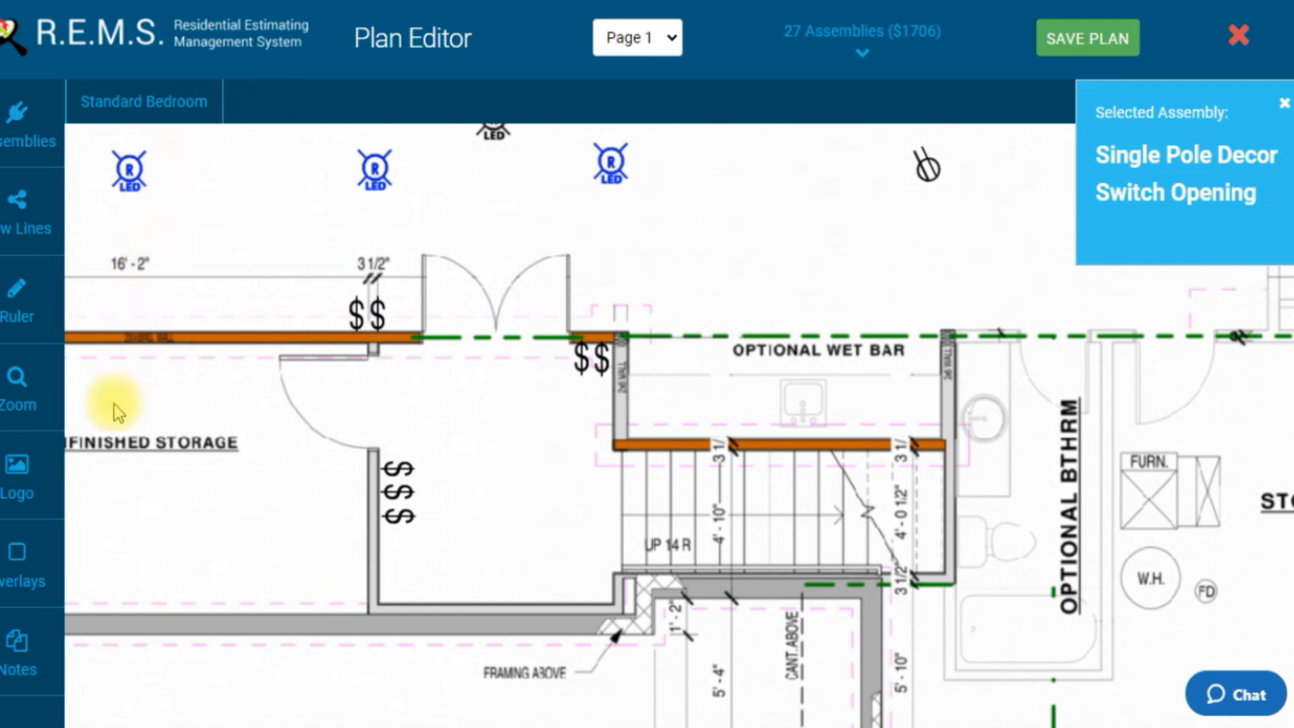
left_click_drag(575, 402, 496, 375)
left_click_drag(621, 330, 537, 425)
left_click_drag(577, 405, 444, 358)
left_click_drag(567, 352, 422, 374)
left_click_drag(572, 338, 529, 403)
Step: Place a Three Way Decor Switch Opening in the family room near the Optional Bdrm. 4 closet wall
left_click(35, 118)
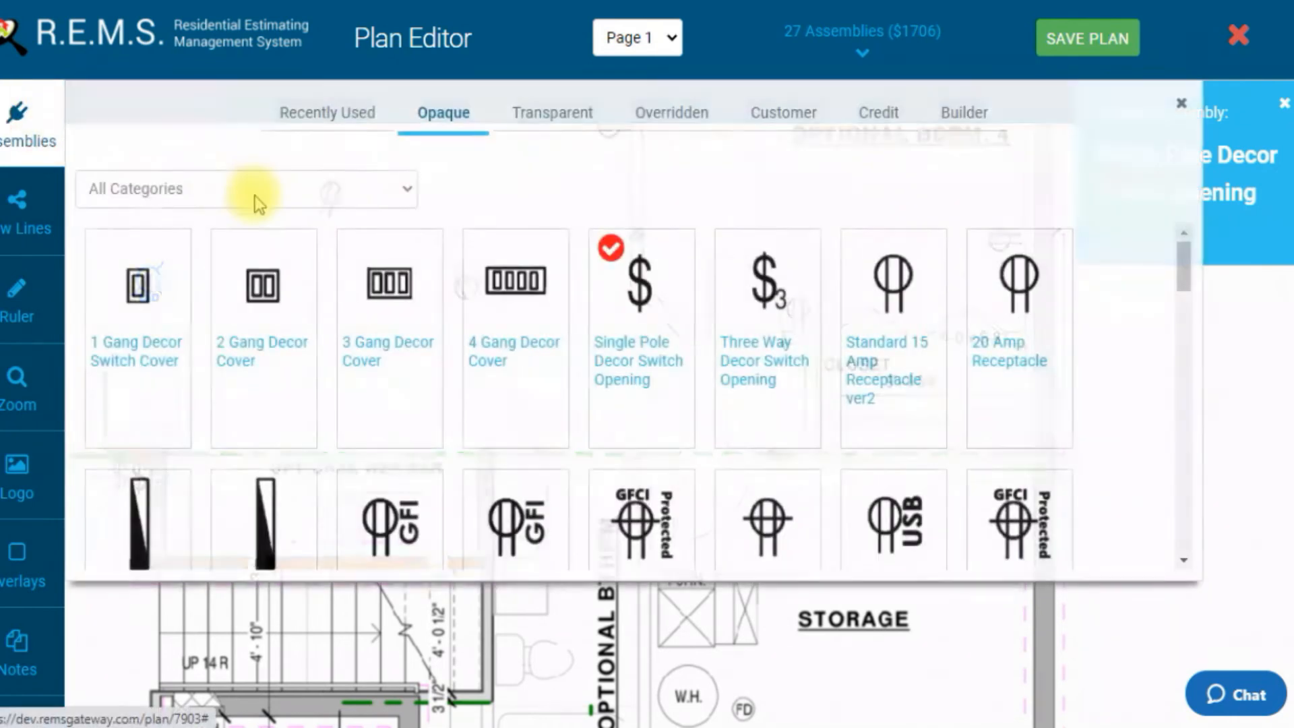
left_click(785, 323)
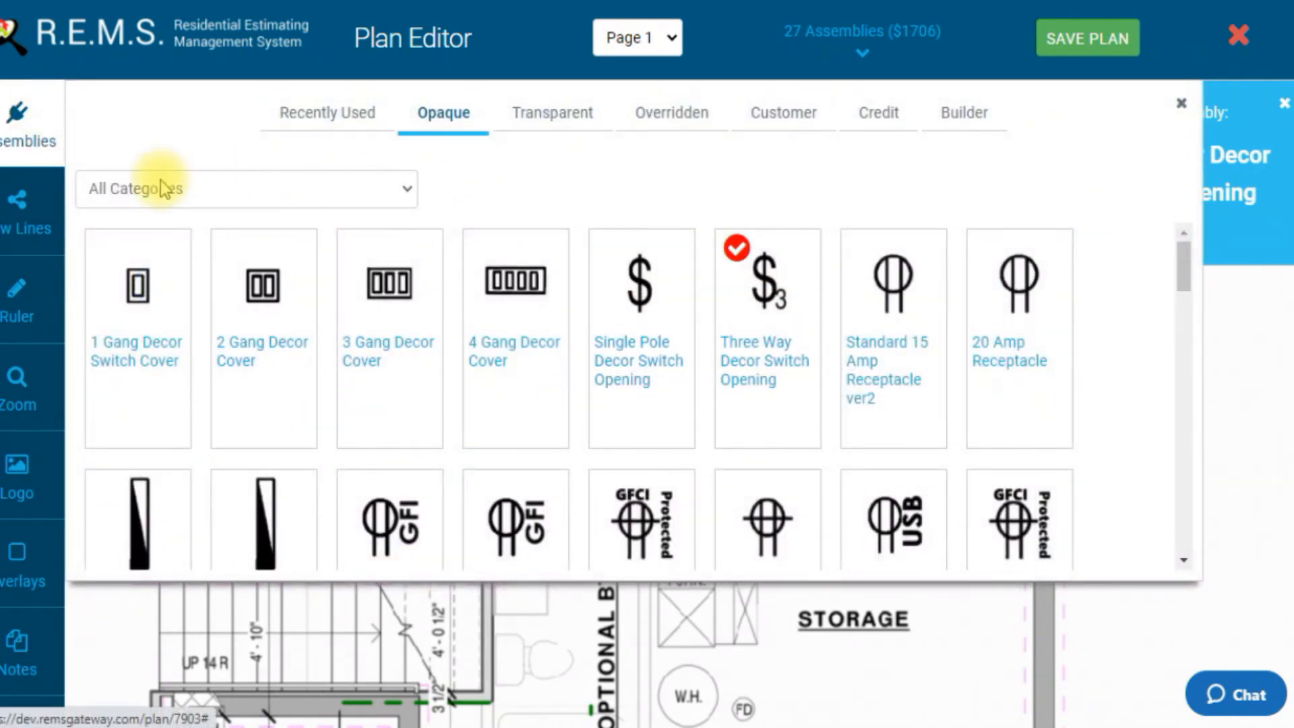
left_click(42, 129)
left_click_drag(360, 447, 515, 398)
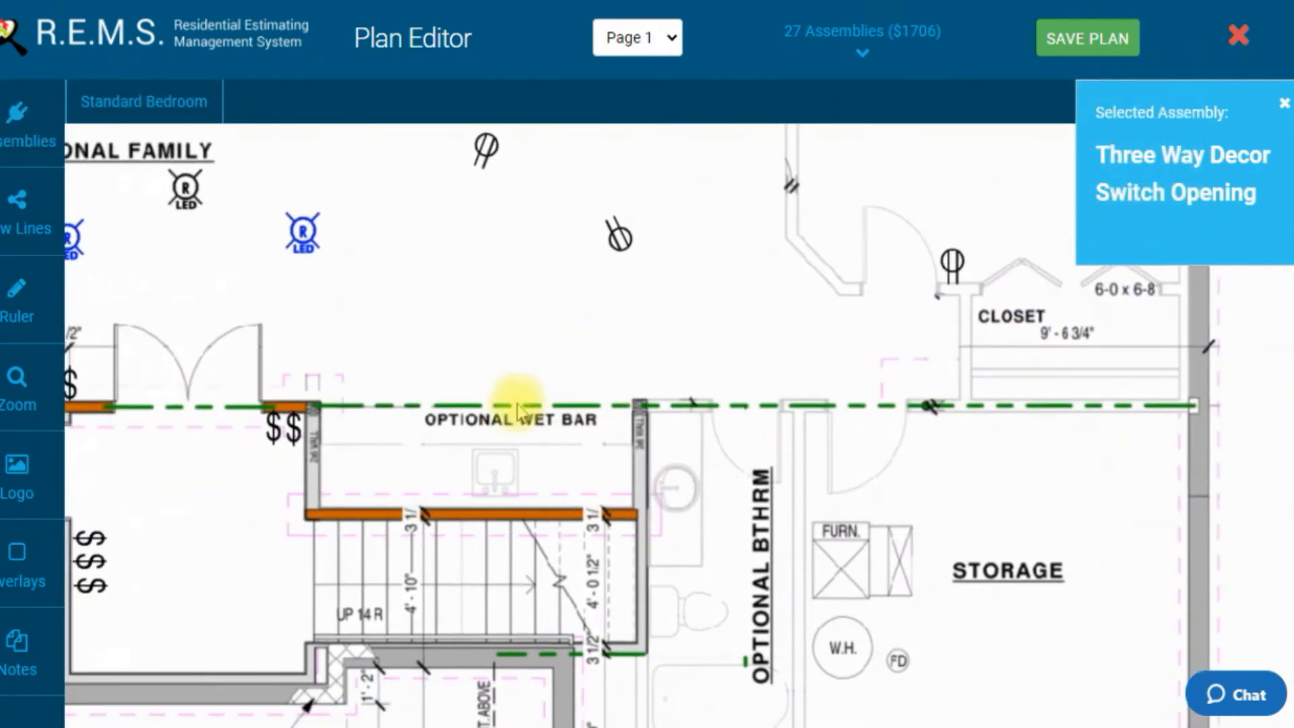
left_click_drag(205, 563, 309, 517)
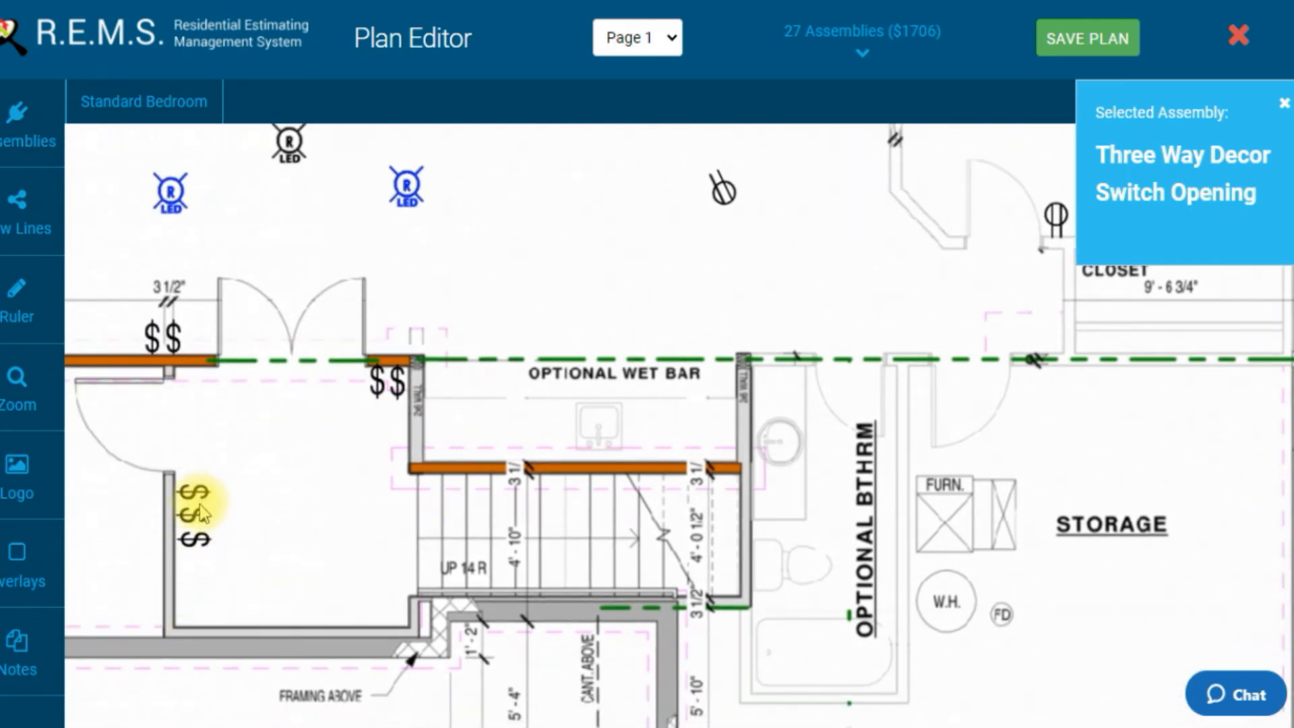
left_click_drag(297, 490, 292, 525)
left_click_drag(541, 330, 509, 376)
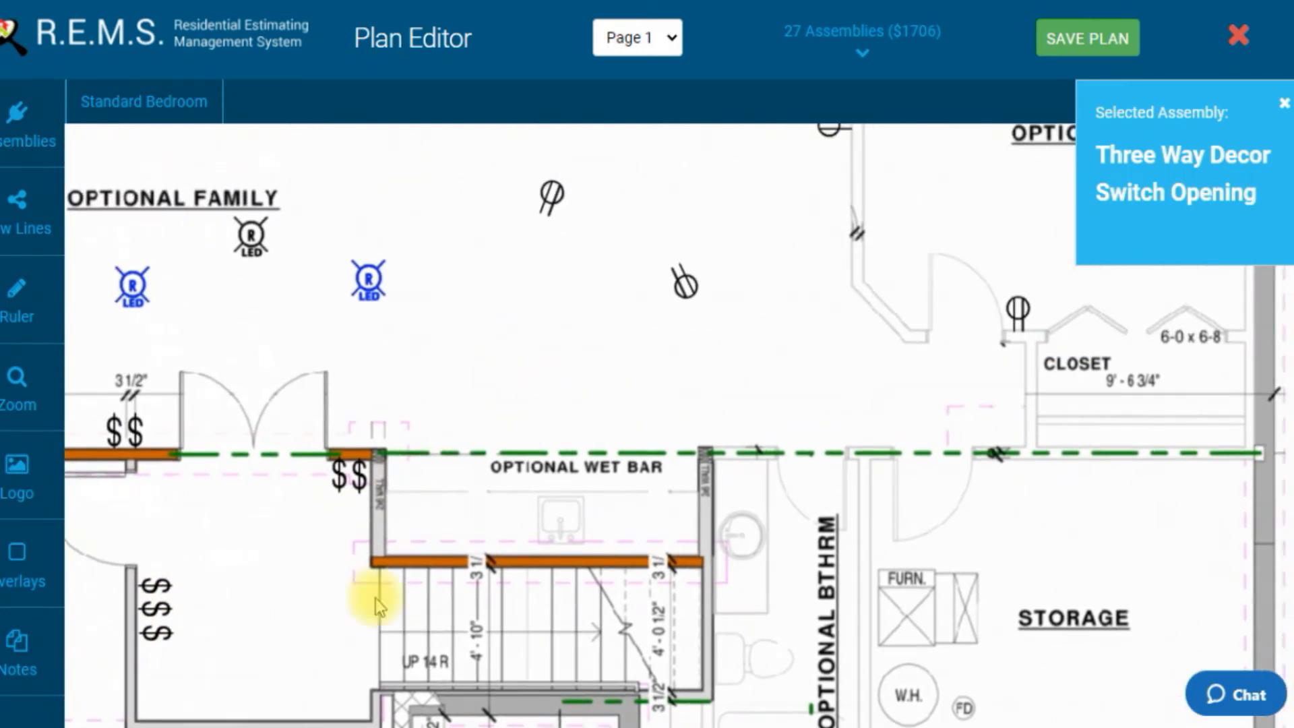
left_click_drag(301, 540, 371, 467)
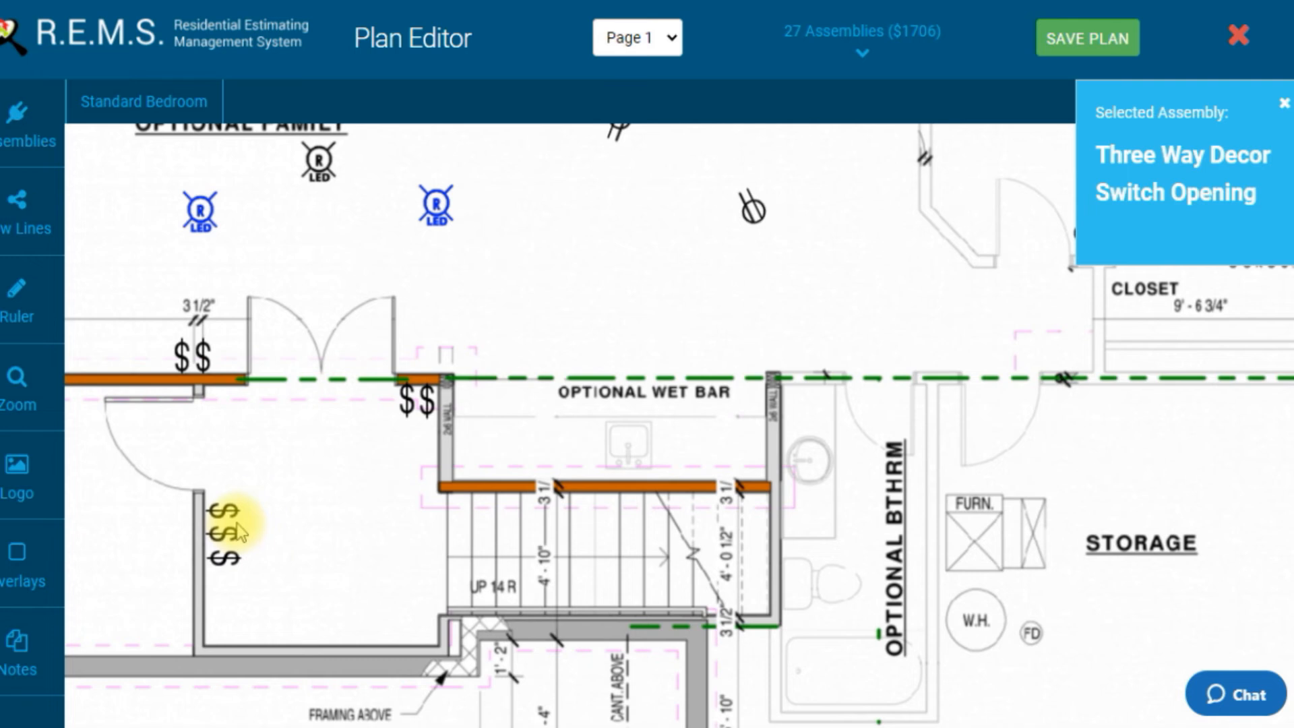
left_click_drag(674, 349, 510, 405)
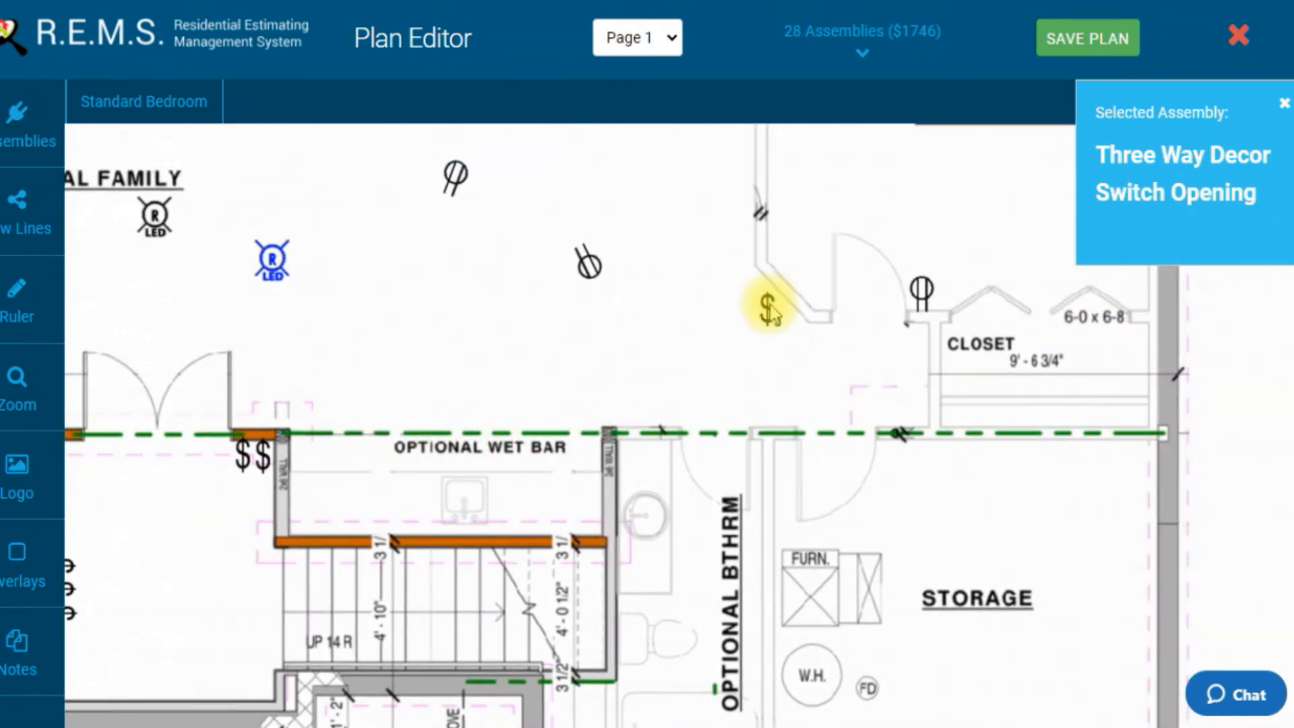
Step: Move the three-way switch onto the closet wall corner and rotate it diagonally
left_click(735, 340)
left_click(735, 341)
left_click_drag(735, 340, 782, 292)
left_click(837, 331)
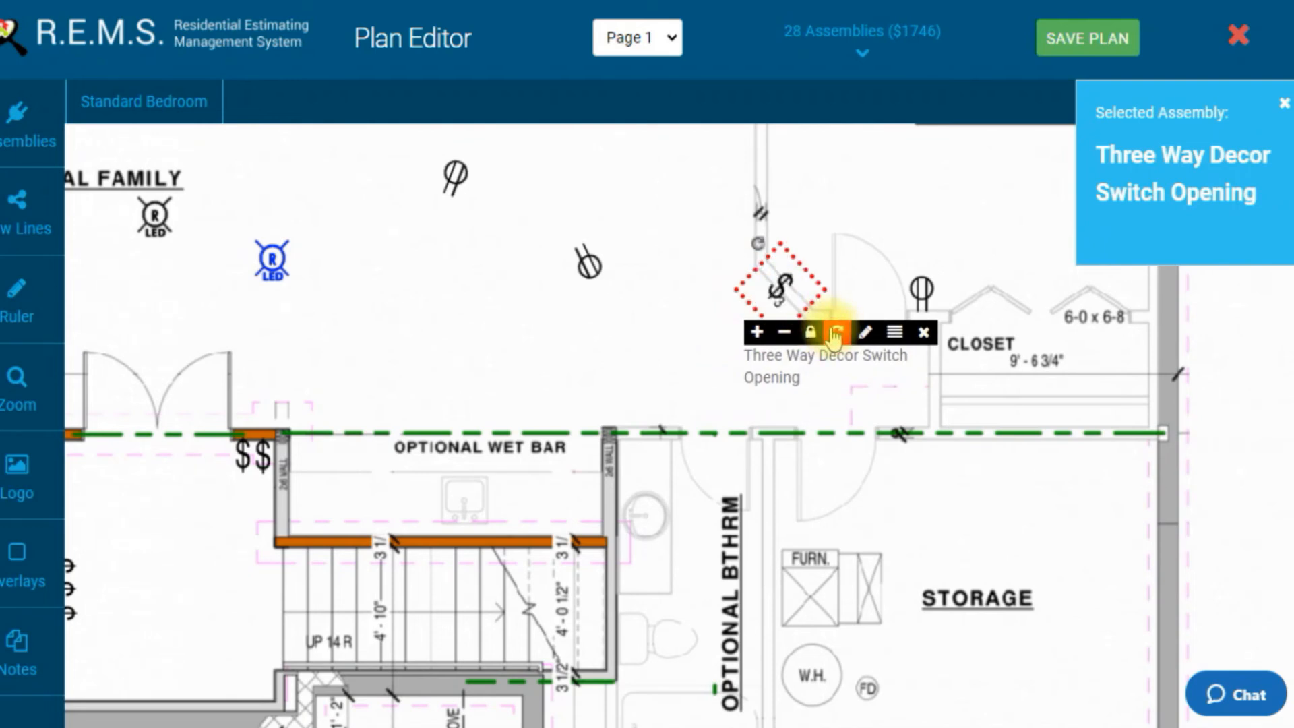
Step: Add a second three-way switch beside the first one at the closet wall corner
left_click(787, 299)
left_click_drag(787, 300, 770, 309)
left_click(786, 326)
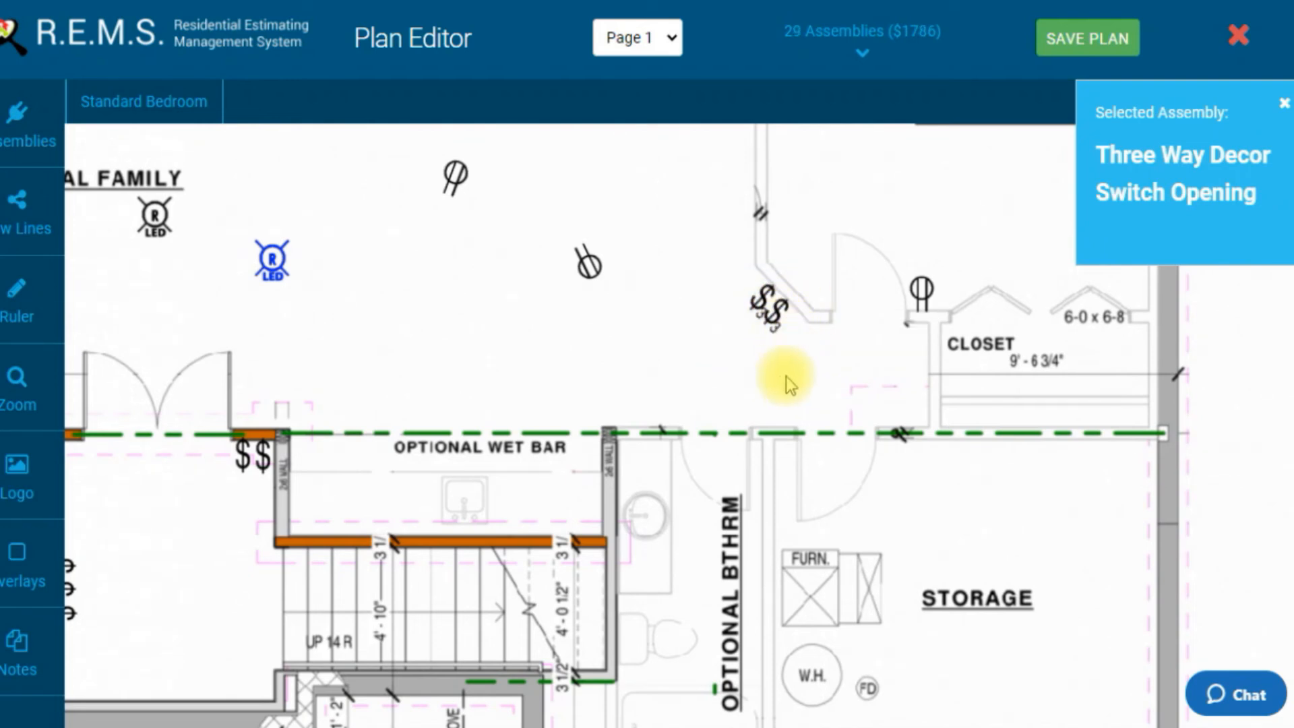
Step: Place two three-way switches next to the single pole switches at the wet bar's family room doorway
left_click_drag(527, 483, 721, 418)
mouse_move(432, 409)
left_mouse_down()
mouse_move(399, 492)
mouse_move(454, 416)
left_mouse_up()
left_click(408, 411)
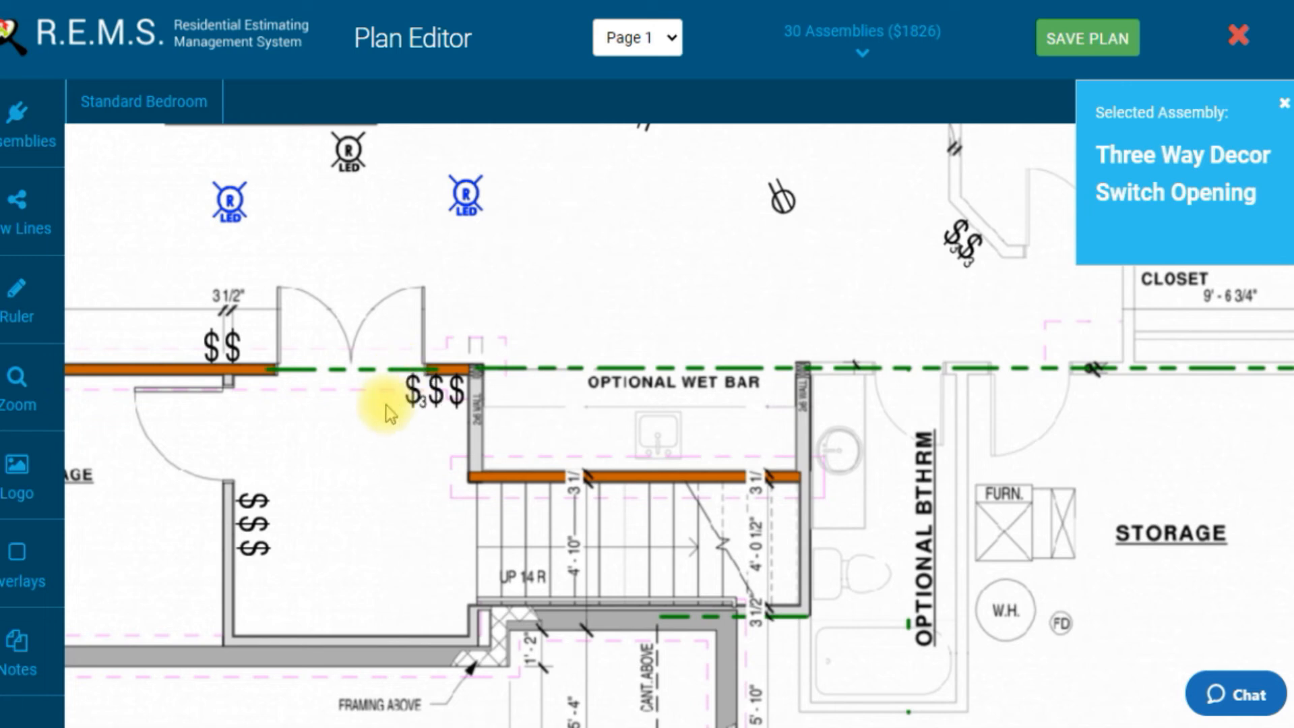
left_click_drag(398, 419, 393, 387)
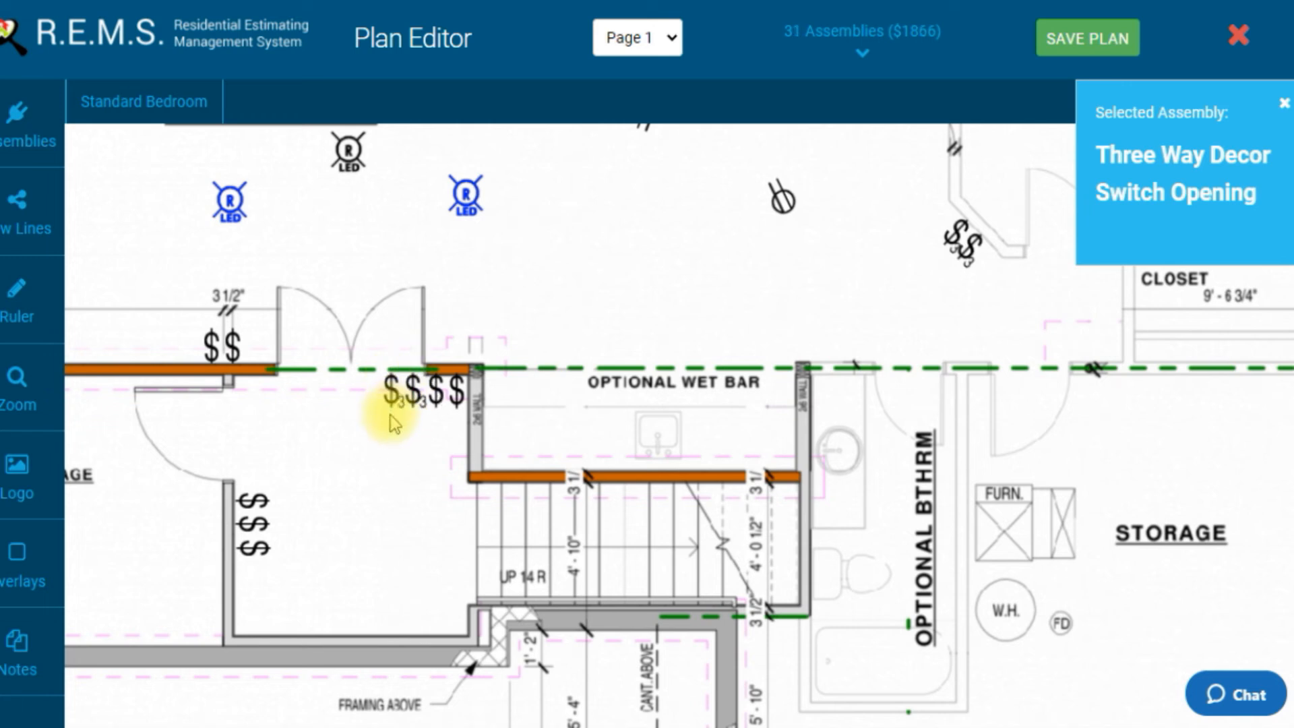
Step: Place a row of three three-way switches in the upper open area of the Optional Family room
scroll(644, 378, "up", 1)
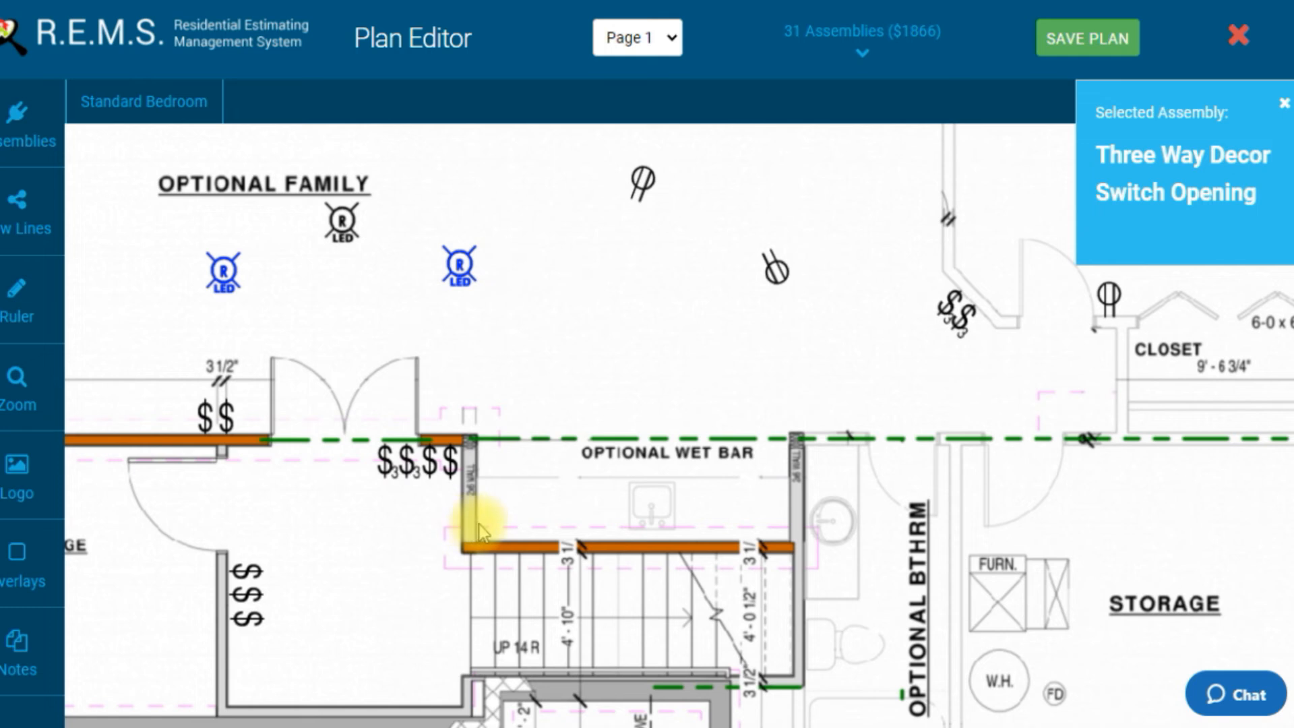
scroll(568, 486, "up", 4)
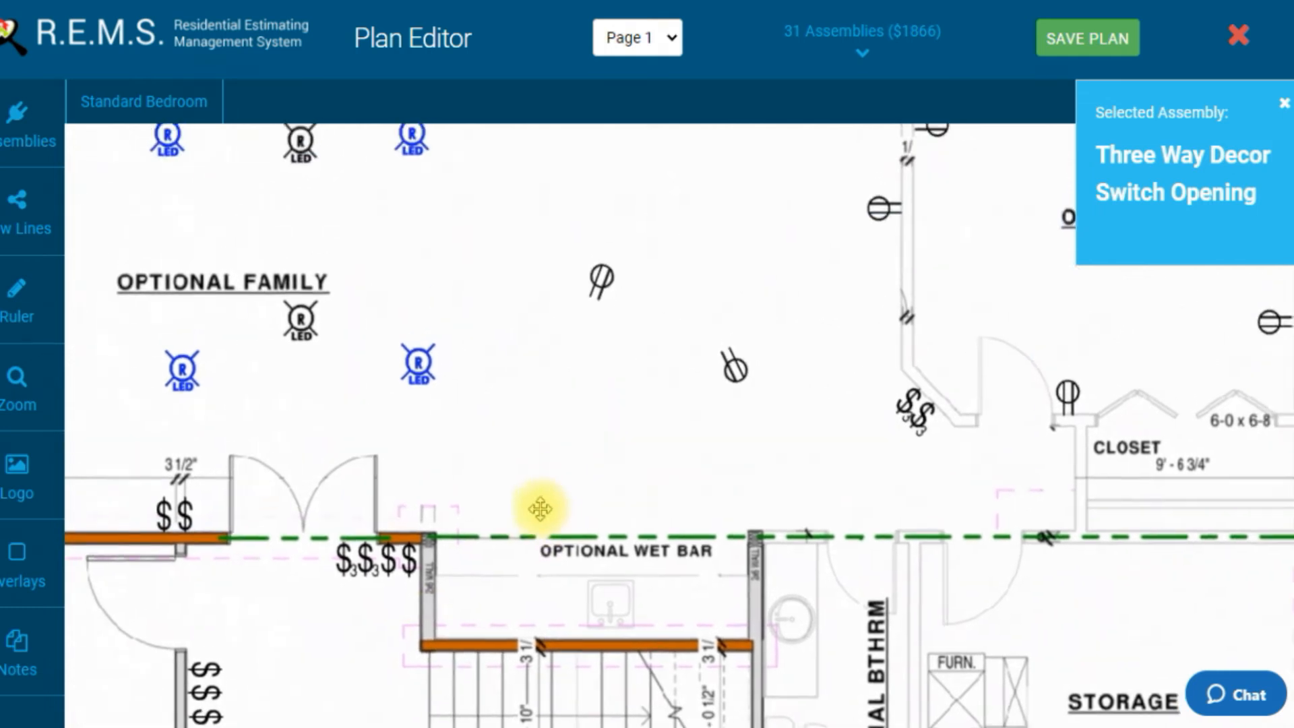
left_click_drag(637, 337, 579, 343)
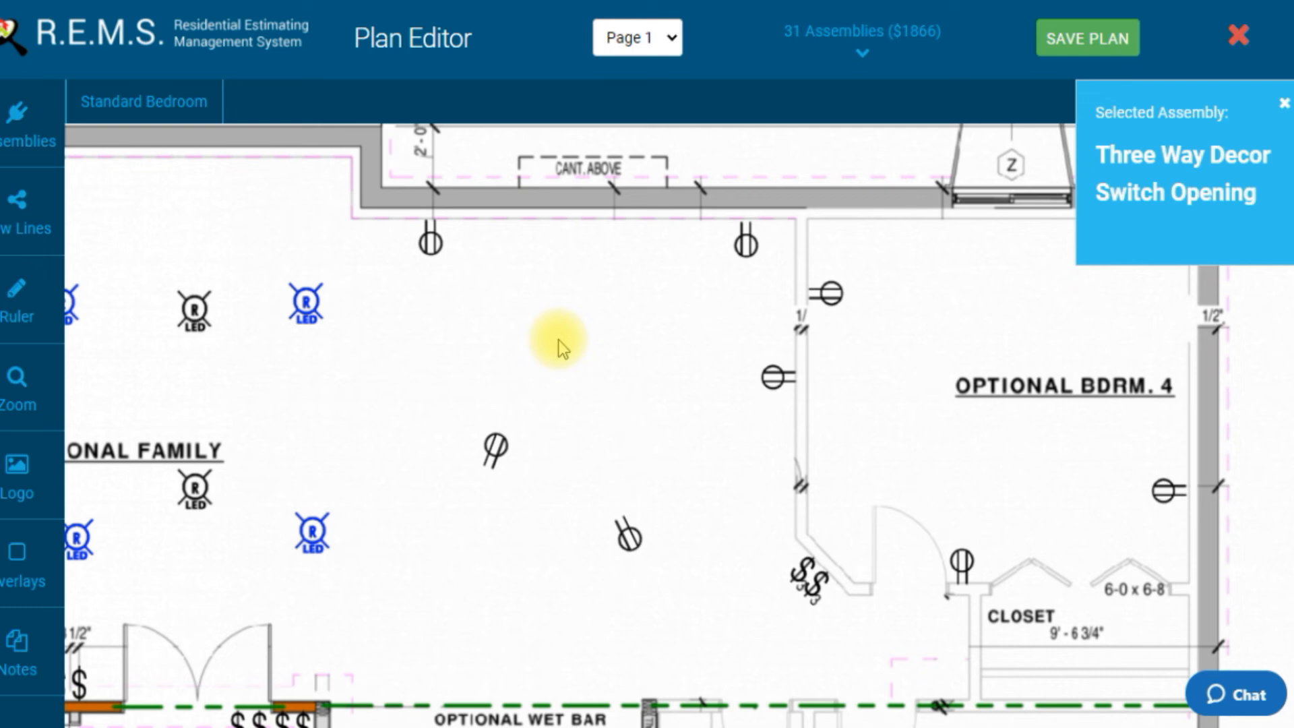
left_click_drag(521, 318, 550, 324)
left_click(623, 295)
left_click_drag(627, 297, 608, 331)
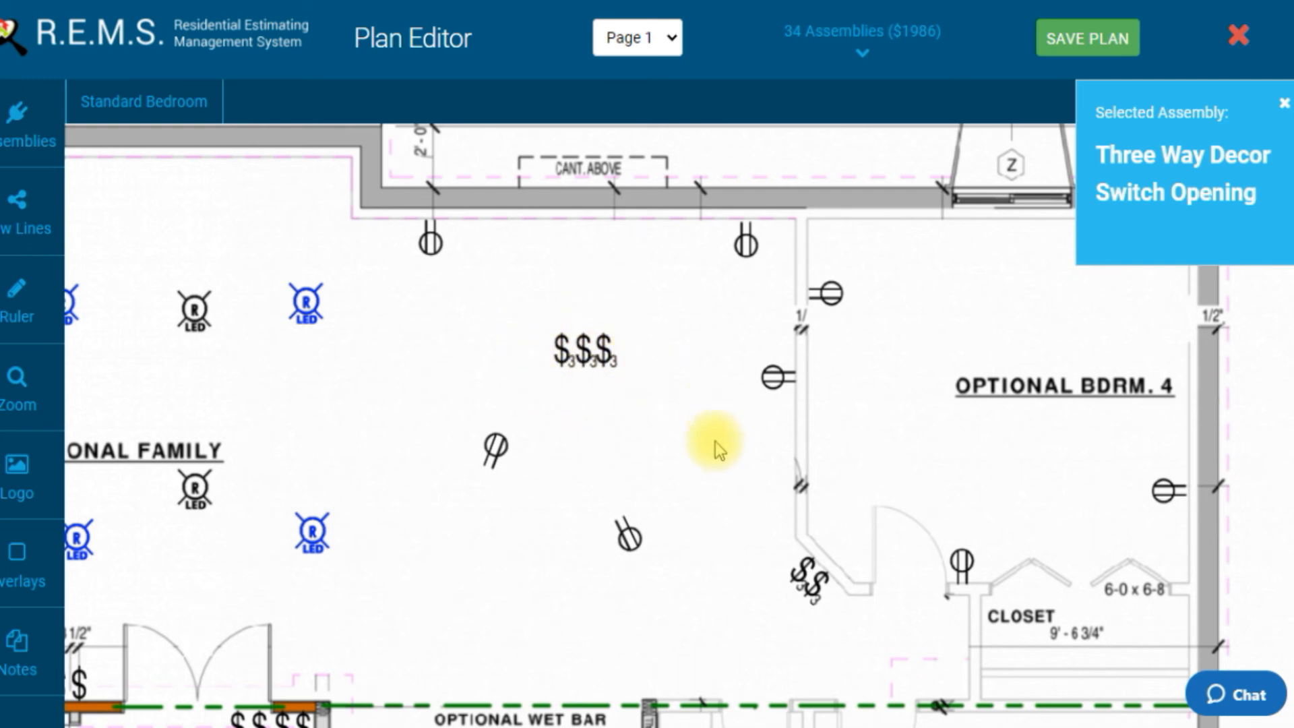
mouse_move(607, 356)
left_mouse_down()
mouse_move(605, 383)
mouse_move(616, 364)
left_mouse_up()
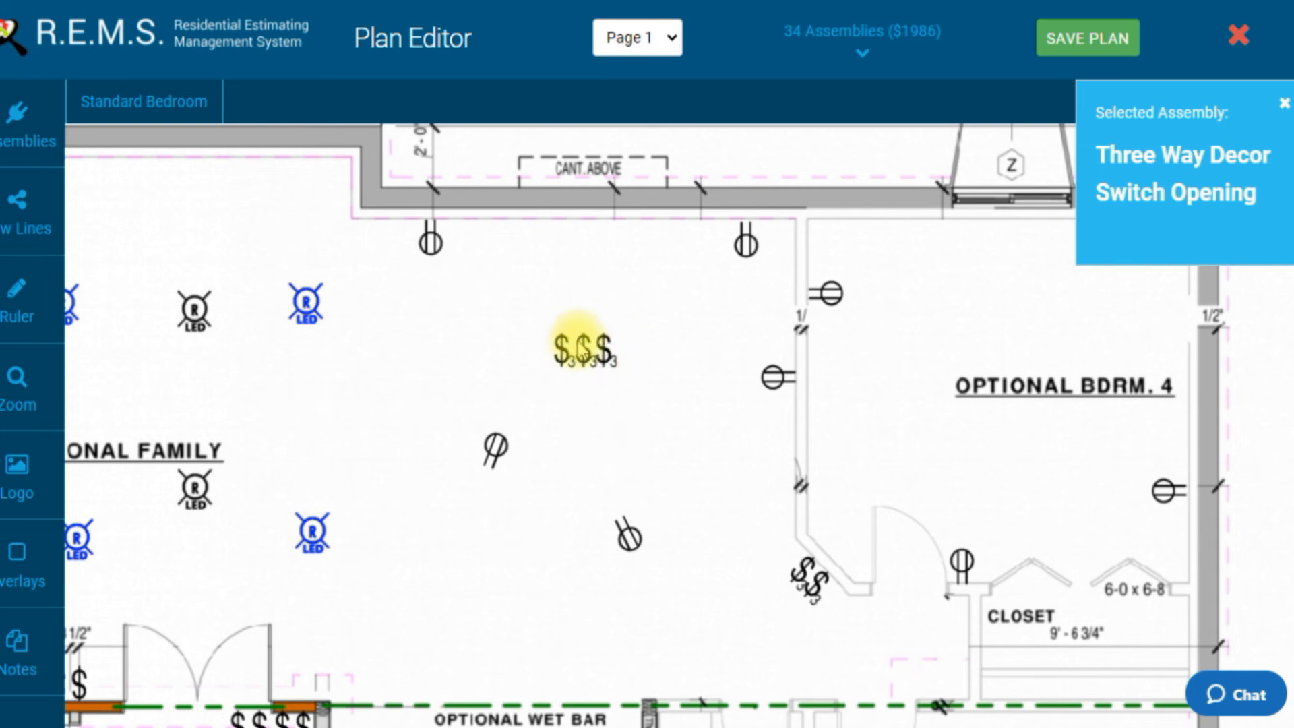
Step: Place two three-way switches just right of the wet bar's right end wall
left_click_drag(580, 441, 569, 376)
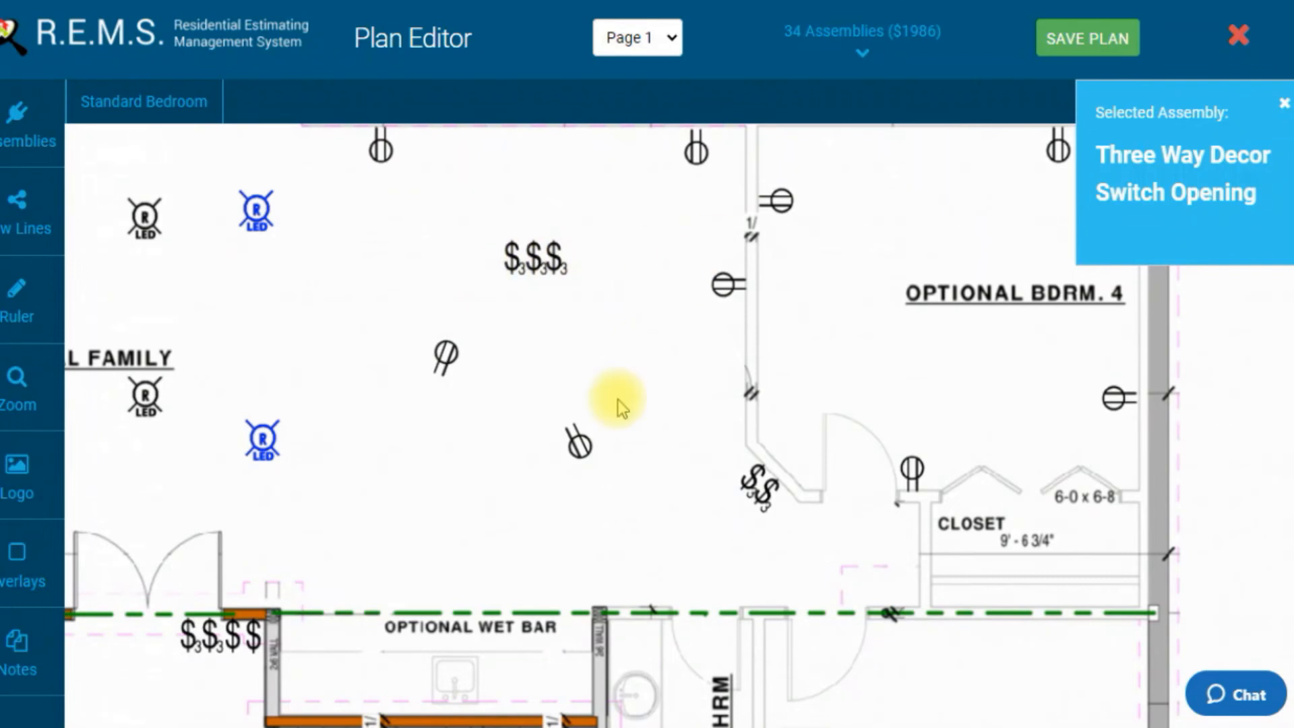
left_click_drag(639, 450, 637, 409)
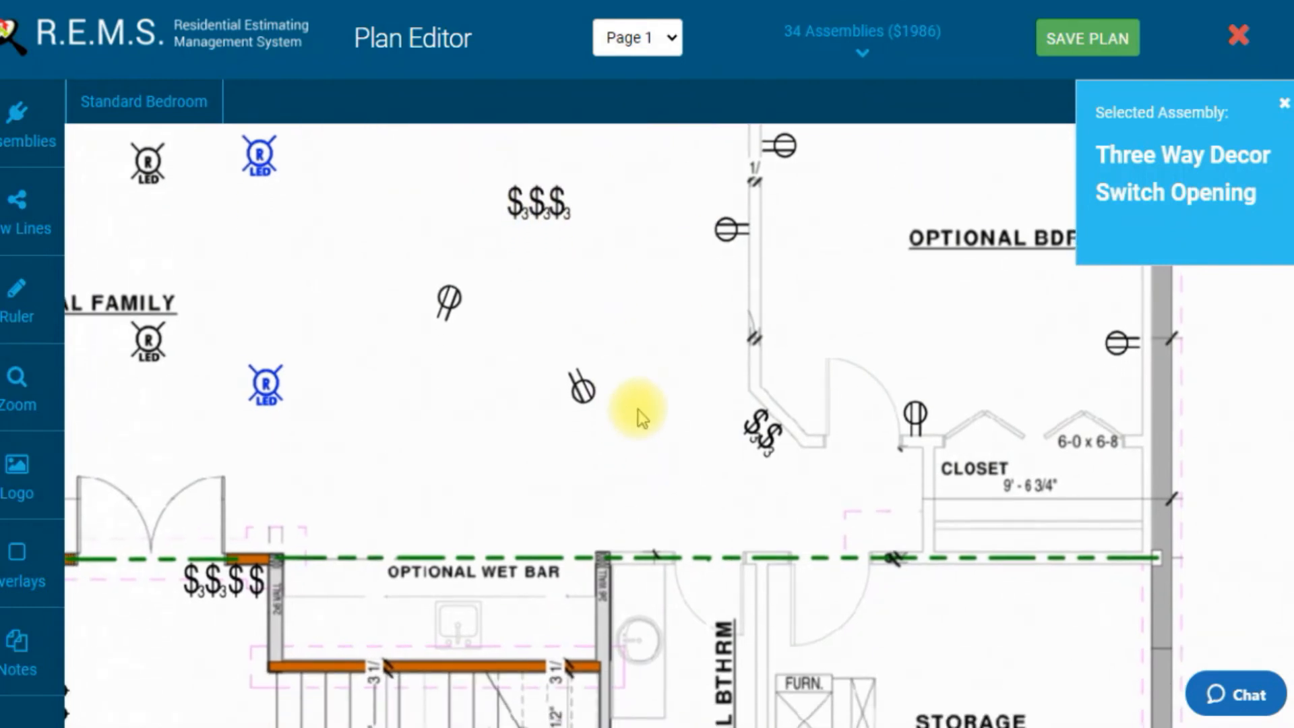
left_click_drag(619, 471, 613, 393)
left_click(639, 476)
left_click(663, 480)
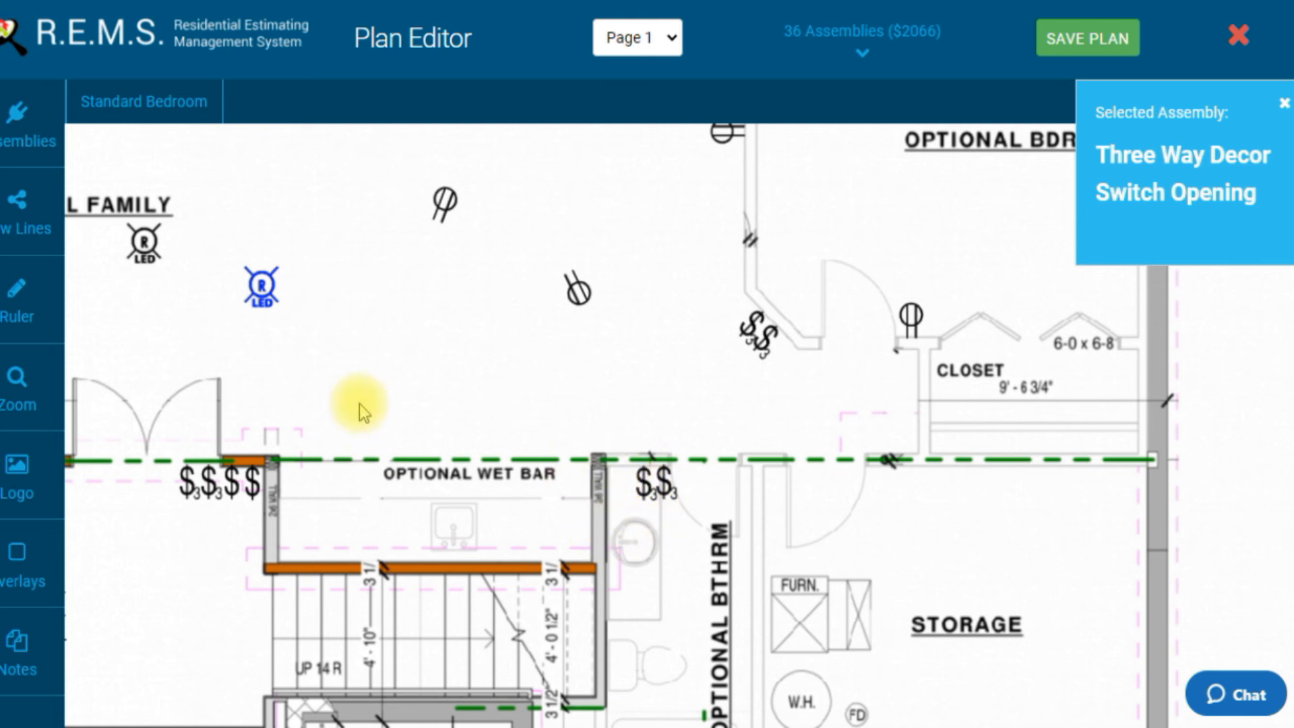
Step: Place a Counter top GFCI Protected Receptacle at the wet bar's right end wall
left_click(26, 124)
mouse_move(723, 304)
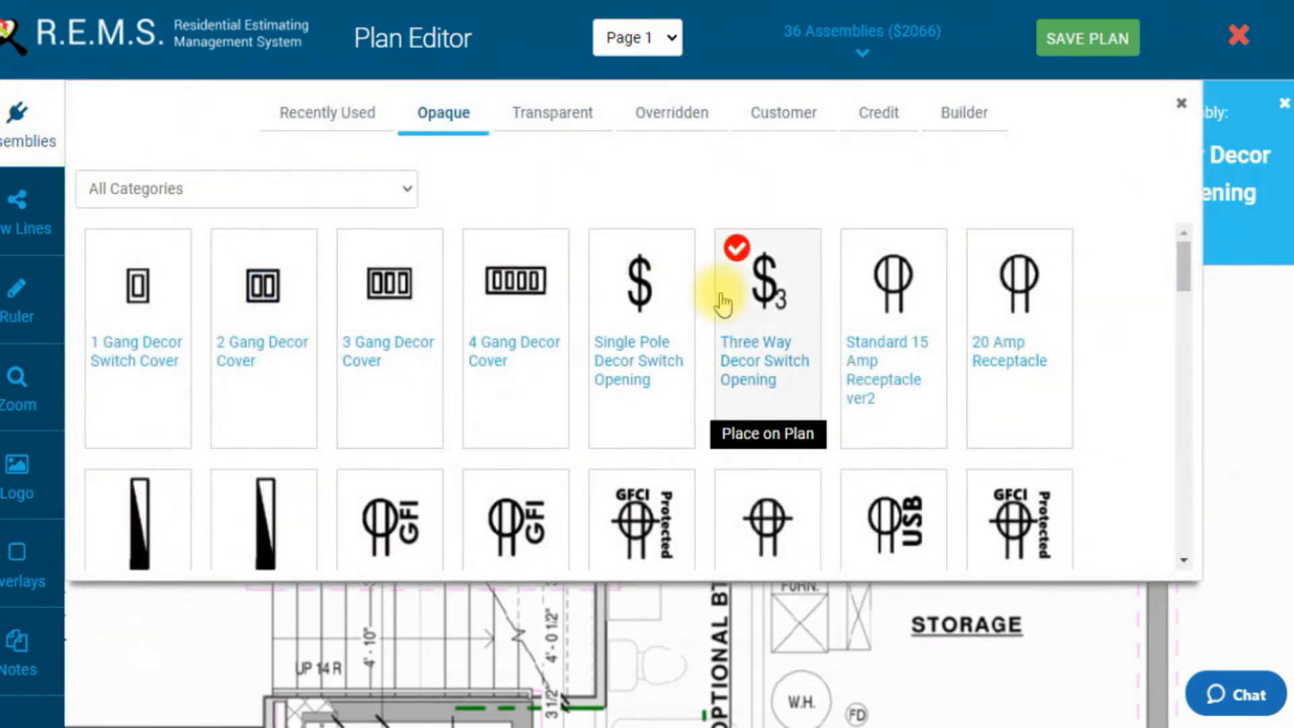
scroll(762, 384, "down", 3)
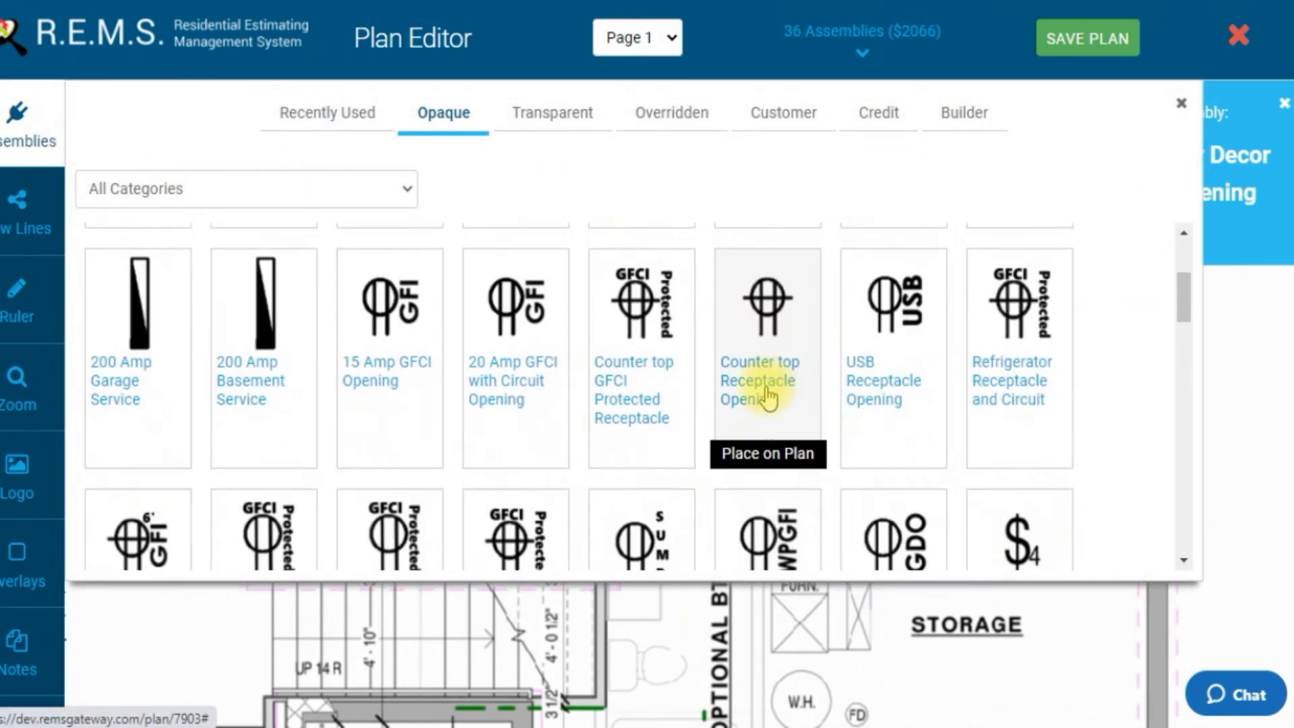
left_click(634, 330)
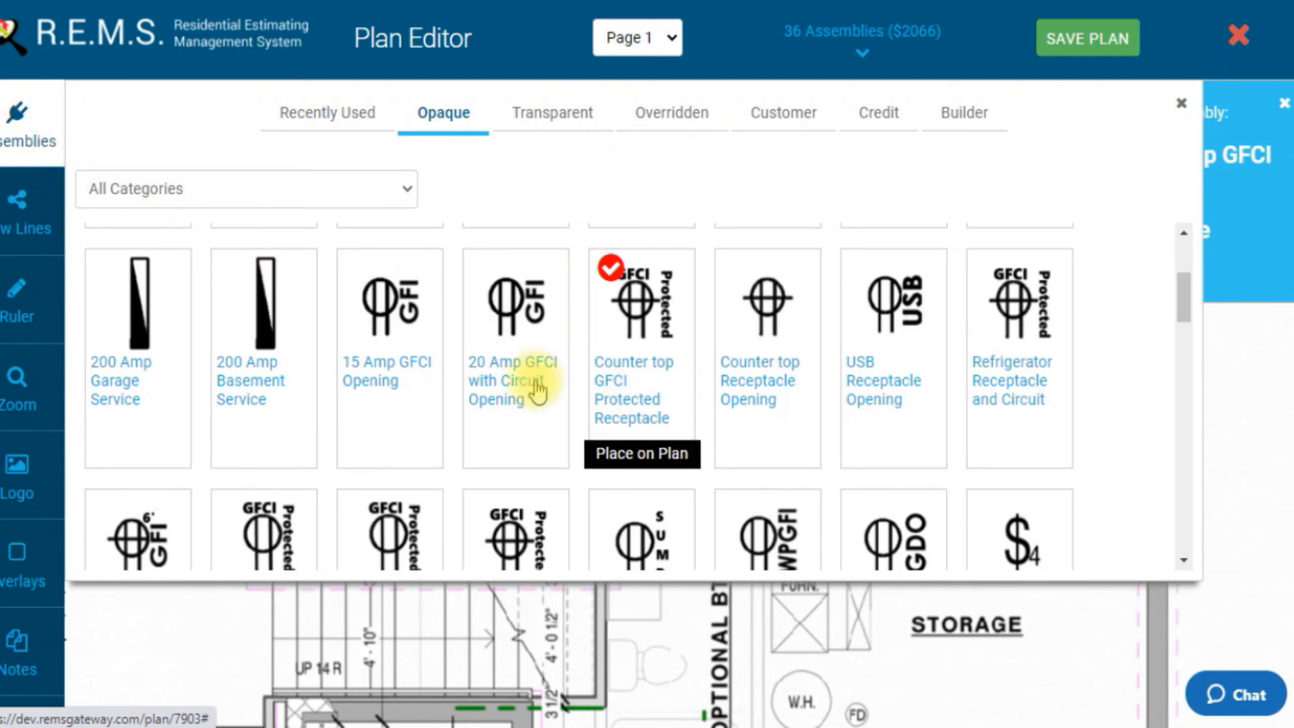
left_click(25, 116)
left_click(602, 465)
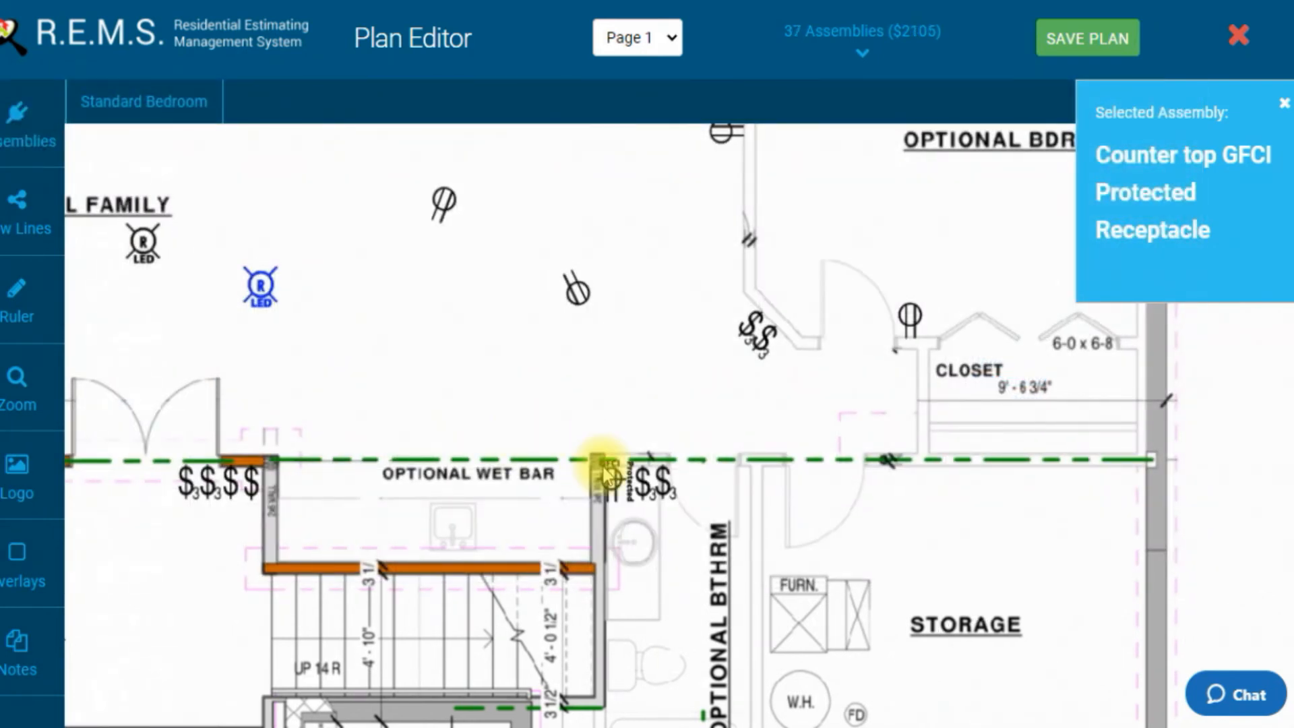
Step: Rotate the GFCI receptacle and nudge it slightly against the wet bar wall
left_click(664, 521)
left_click(664, 521)
left_click(664, 521)
left_click(664, 521)
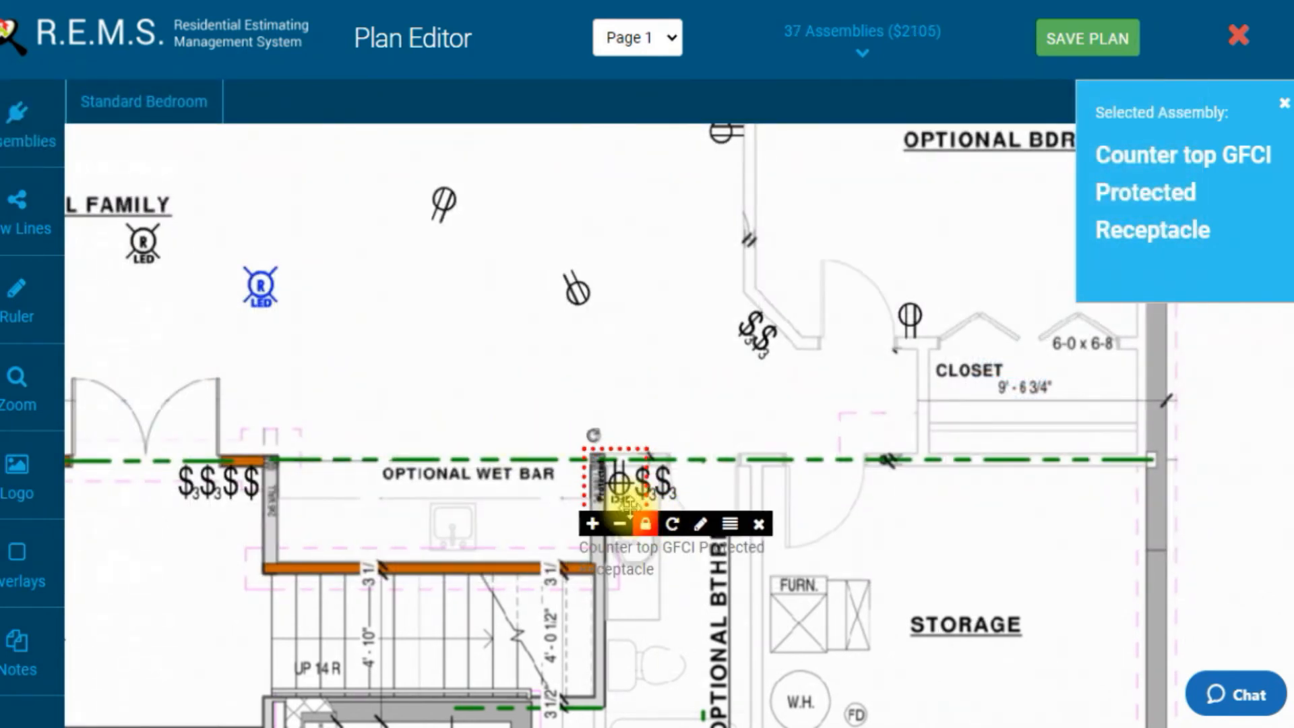
left_click(620, 496)
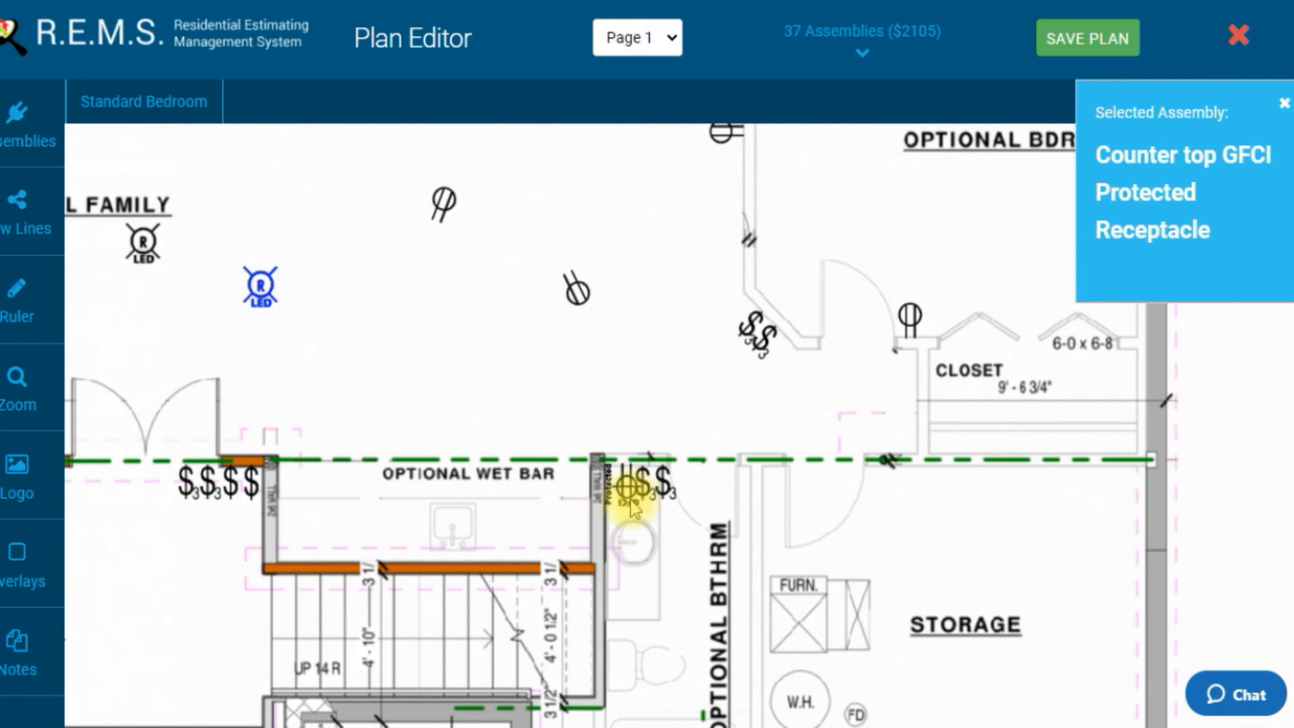
left_click(611, 496)
mouse_move(613, 497)
left_mouse_down()
mouse_move(653, 508)
mouse_move(625, 502)
left_mouse_up()
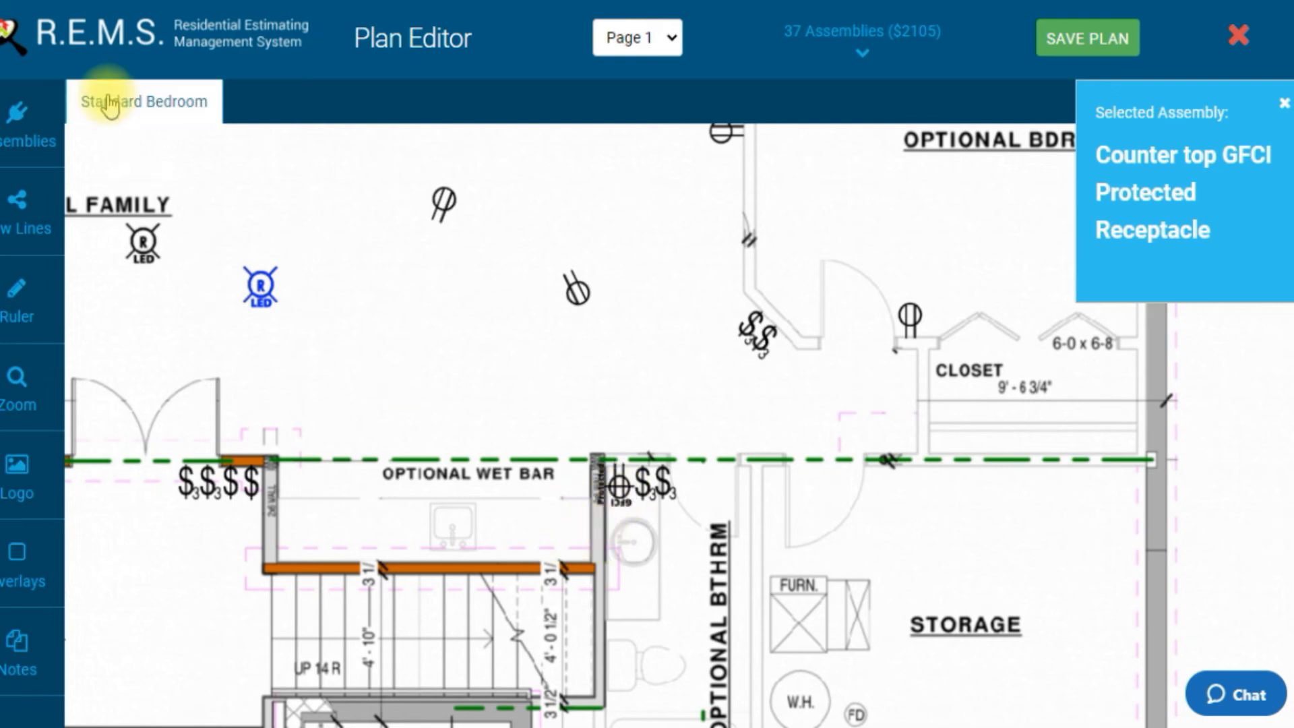
Step: Place a Vanity Fixture Opening in the Optional Bathroom beside the wet bar's right end wall
left_click(20, 111)
scroll(515, 332, "down", 10)
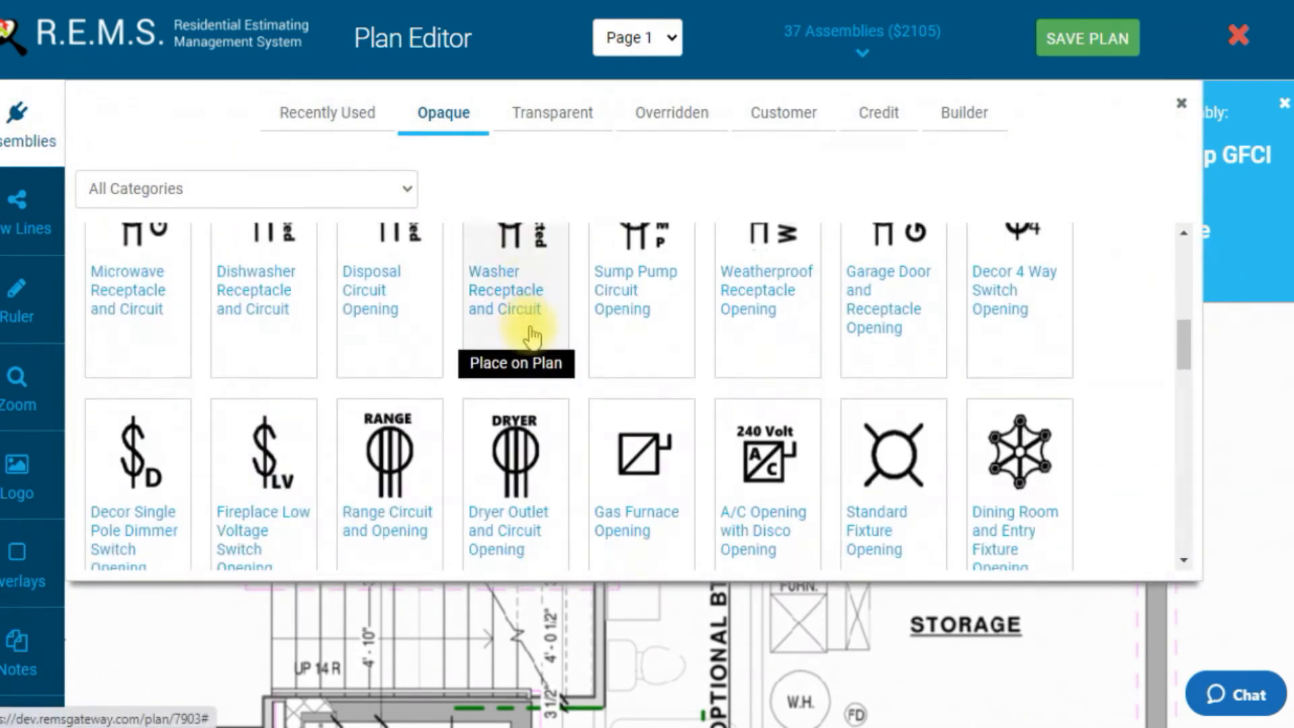
scroll(177, 351, "up", 2)
left_click(176, 351)
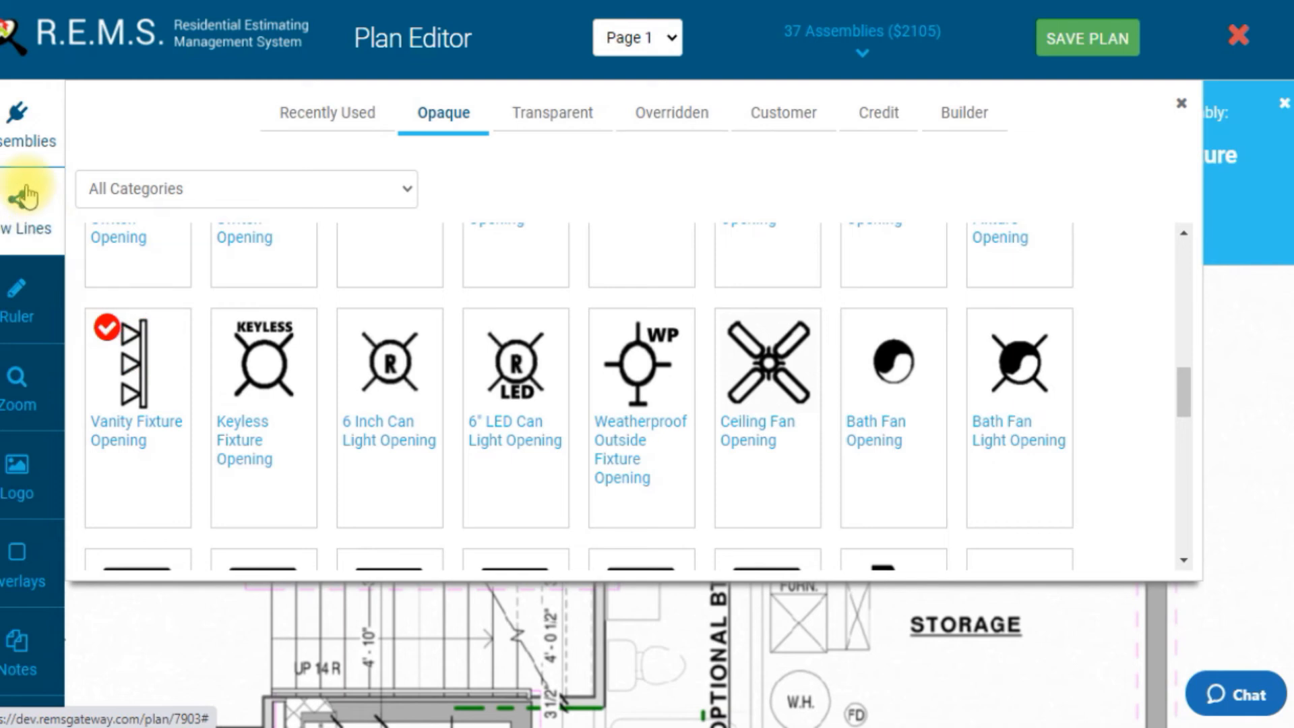
left_click(29, 129)
right_click(674, 568)
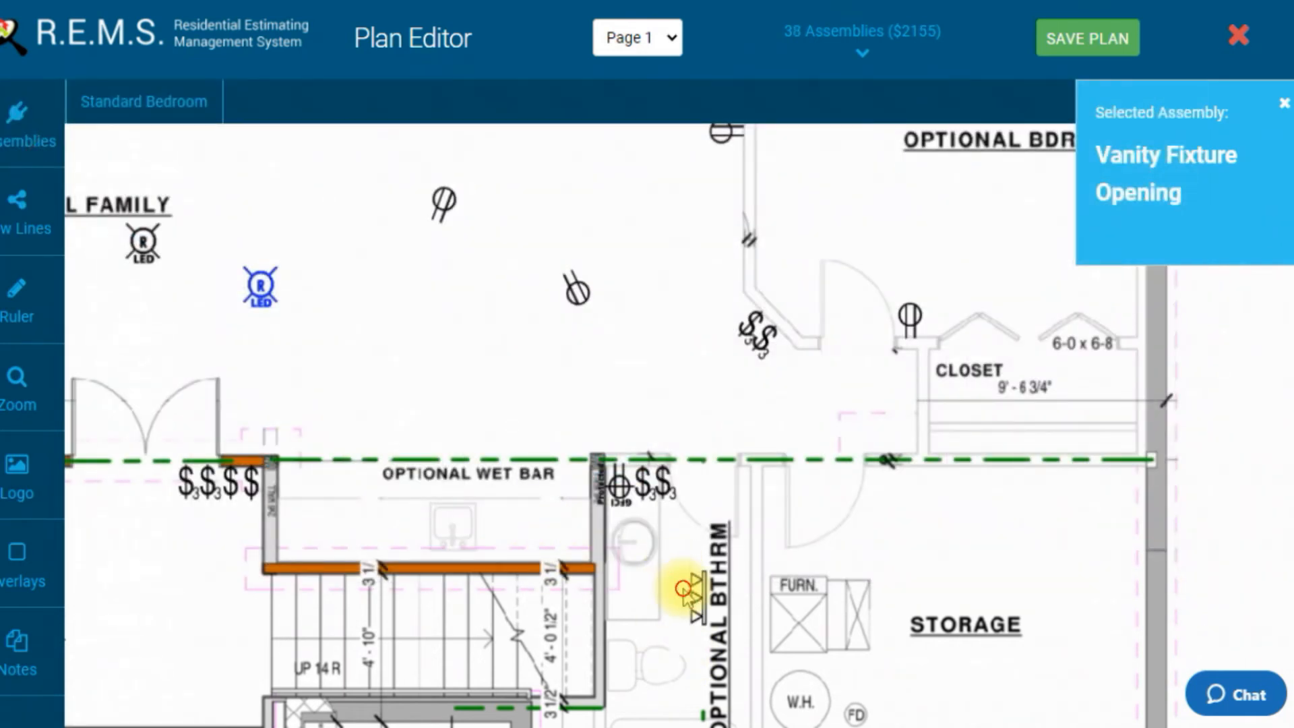
left_click(688, 590)
left_click(757, 634)
left_click(757, 634)
left_click_drag(715, 600, 630, 548)
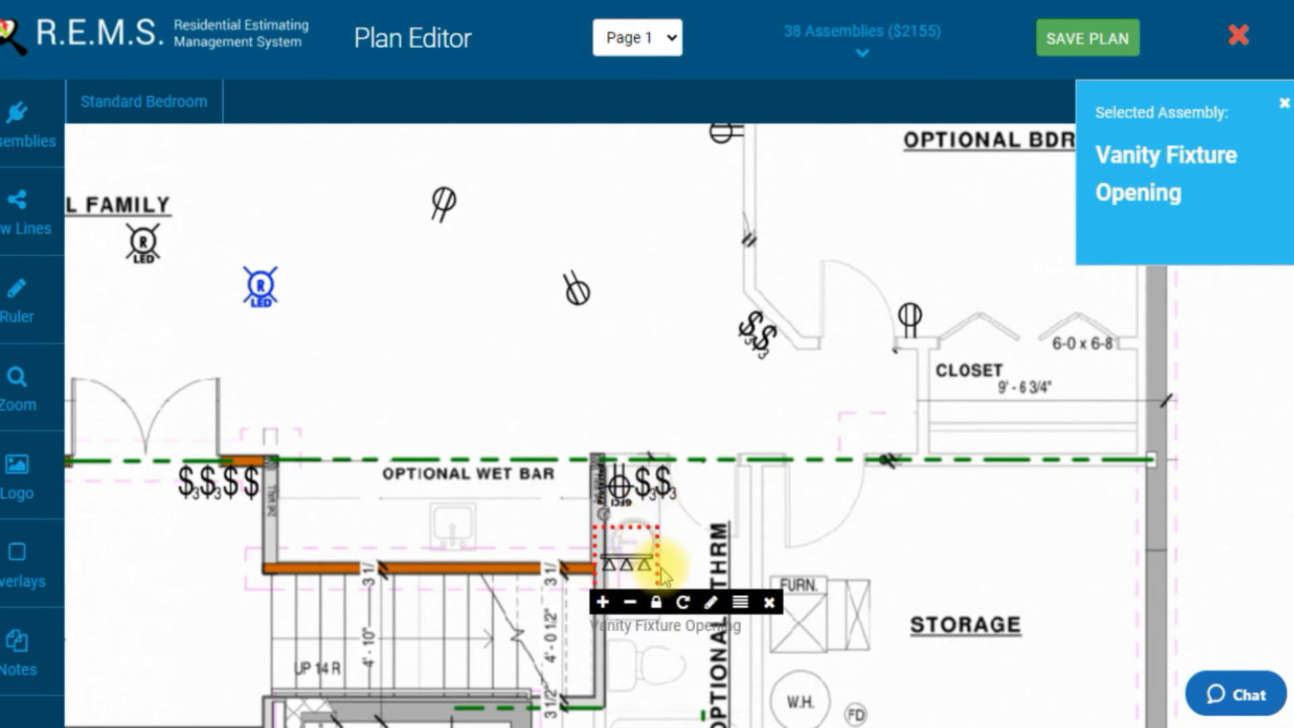
Step: Rotate the vanity fixture upright and move it against the wet bar's right end wall
left_click(686, 602)
left_click(686, 602)
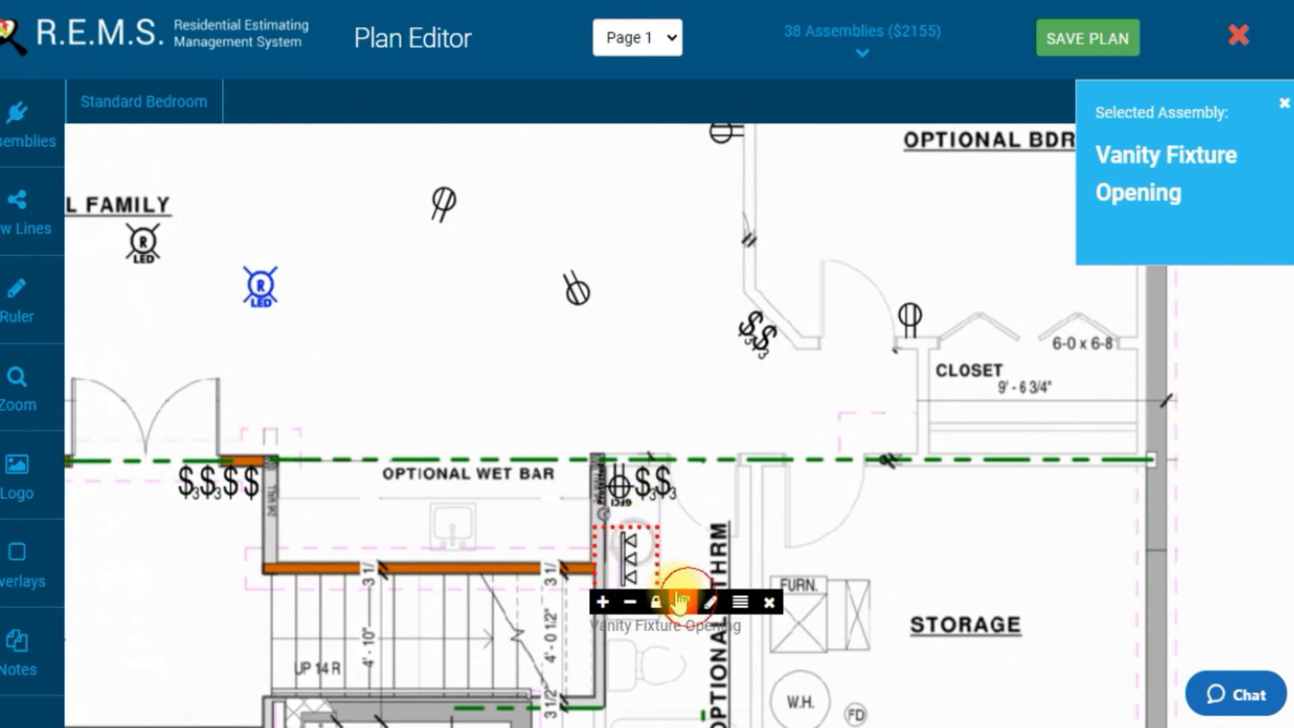
left_click_drag(629, 549, 619, 529)
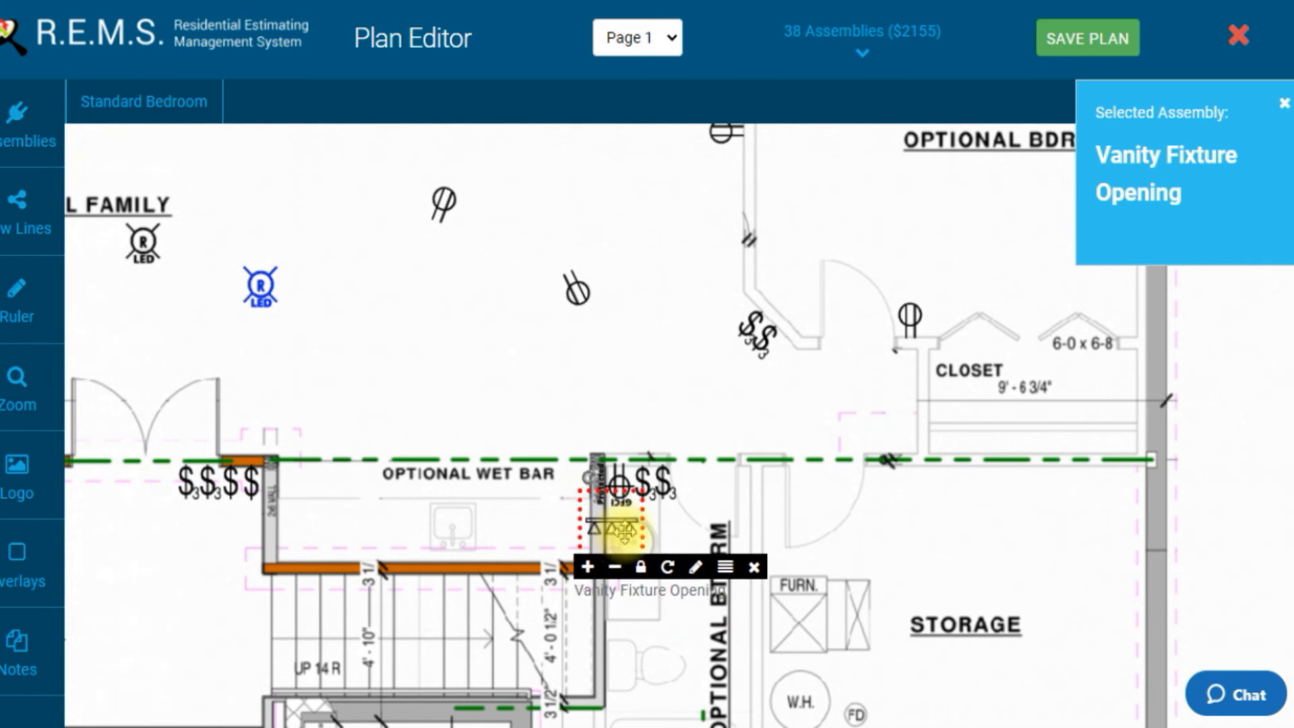
left_click(666, 571)
left_click(665, 572)
left_click(664, 571)
left_click(664, 572)
left_click(664, 571)
left_click(664, 572)
left_click(664, 572)
left_click_drag(629, 534, 629, 551)
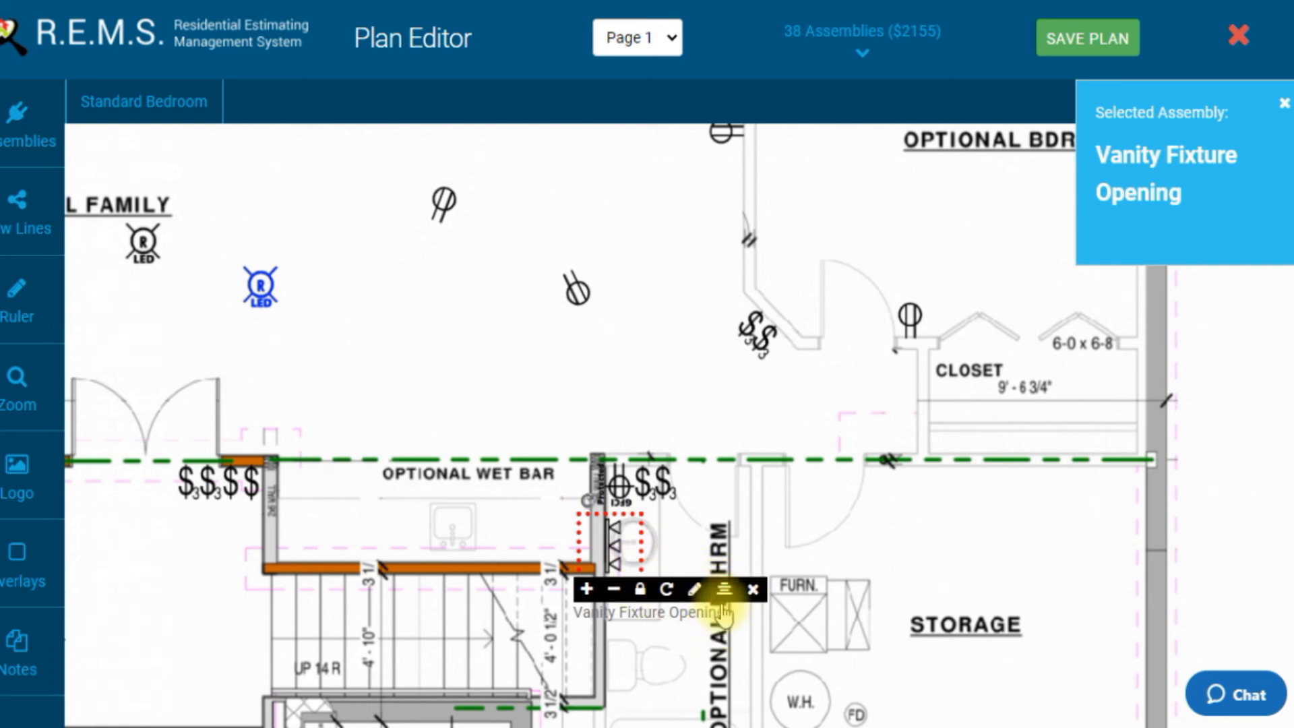
mouse_move(609, 546)
left_mouse_down()
mouse_move(620, 554)
mouse_move(617, 479)
mouse_move(616, 563)
left_mouse_up()
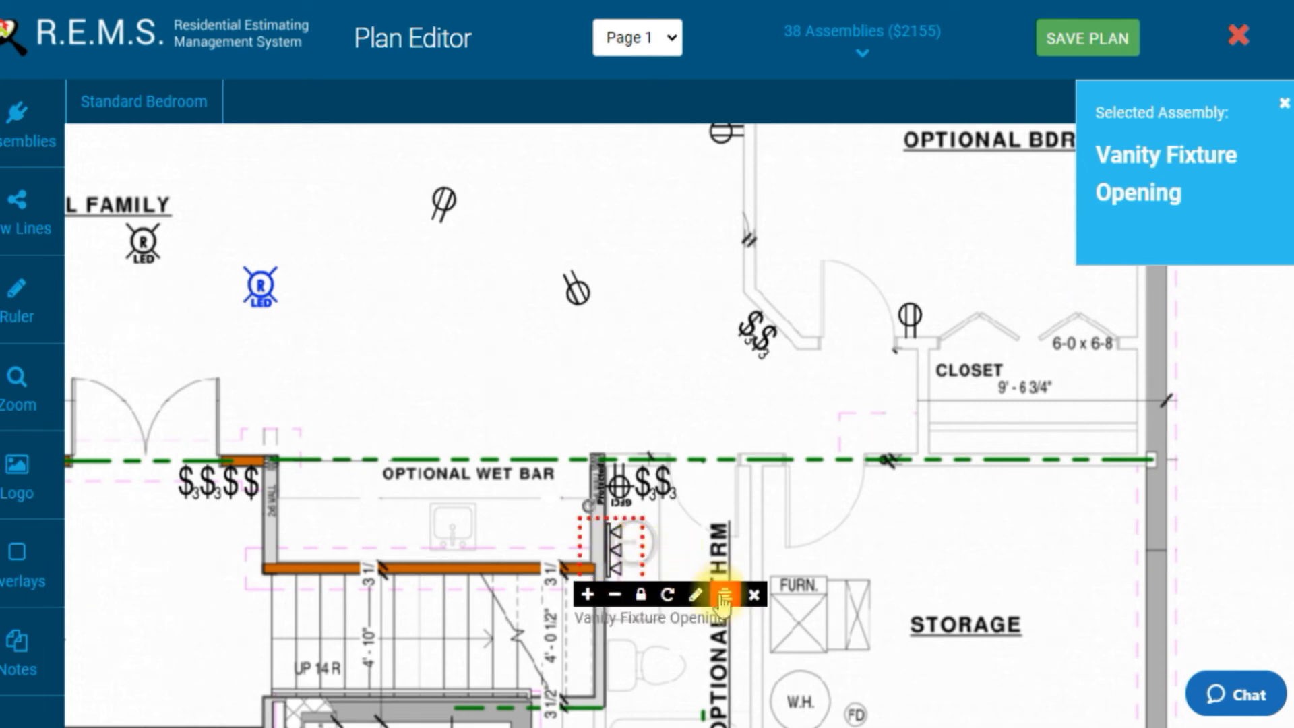
left_click_drag(625, 553, 618, 520)
Step: Rotate the vanity fixture again and set it vertically along the wall just below the GFCI receptacle
left_click(672, 568)
left_click(672, 567)
left_click(673, 567)
left_click(668, 567)
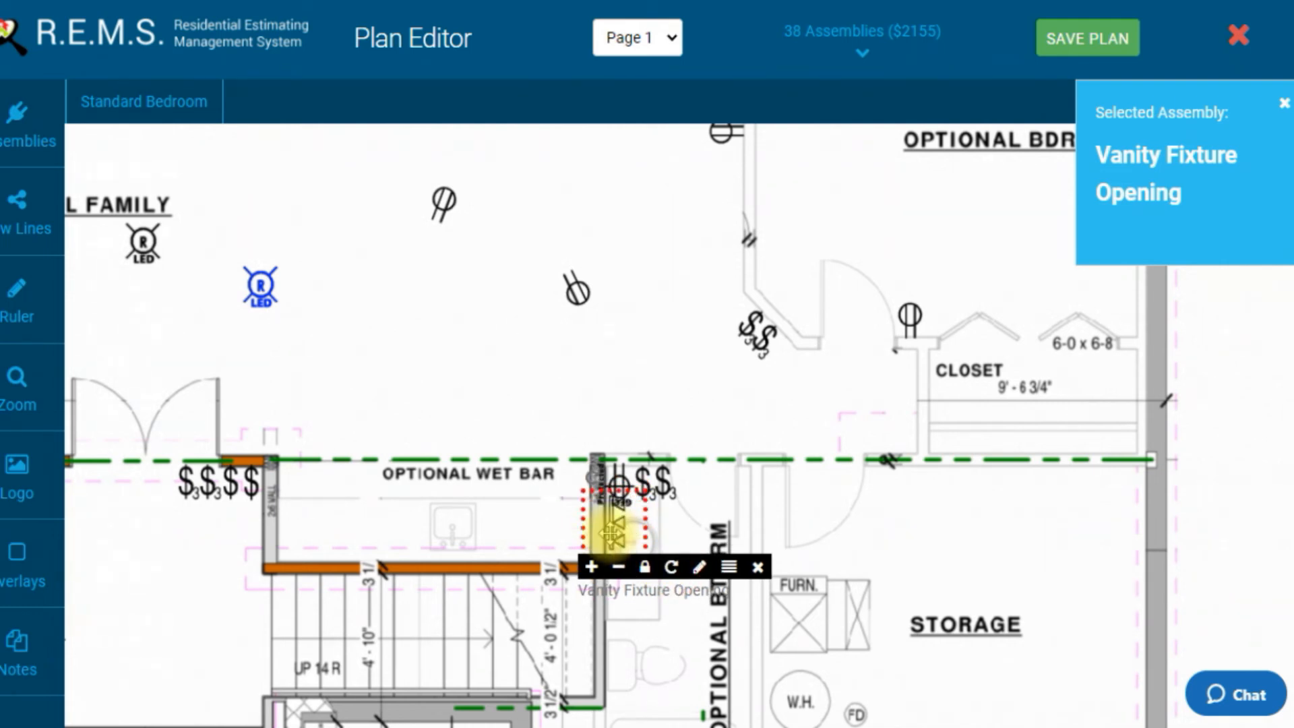
left_click(611, 531)
mouse_move(611, 533)
left_mouse_down()
mouse_move(615, 563)
mouse_move(615, 510)
left_mouse_up()
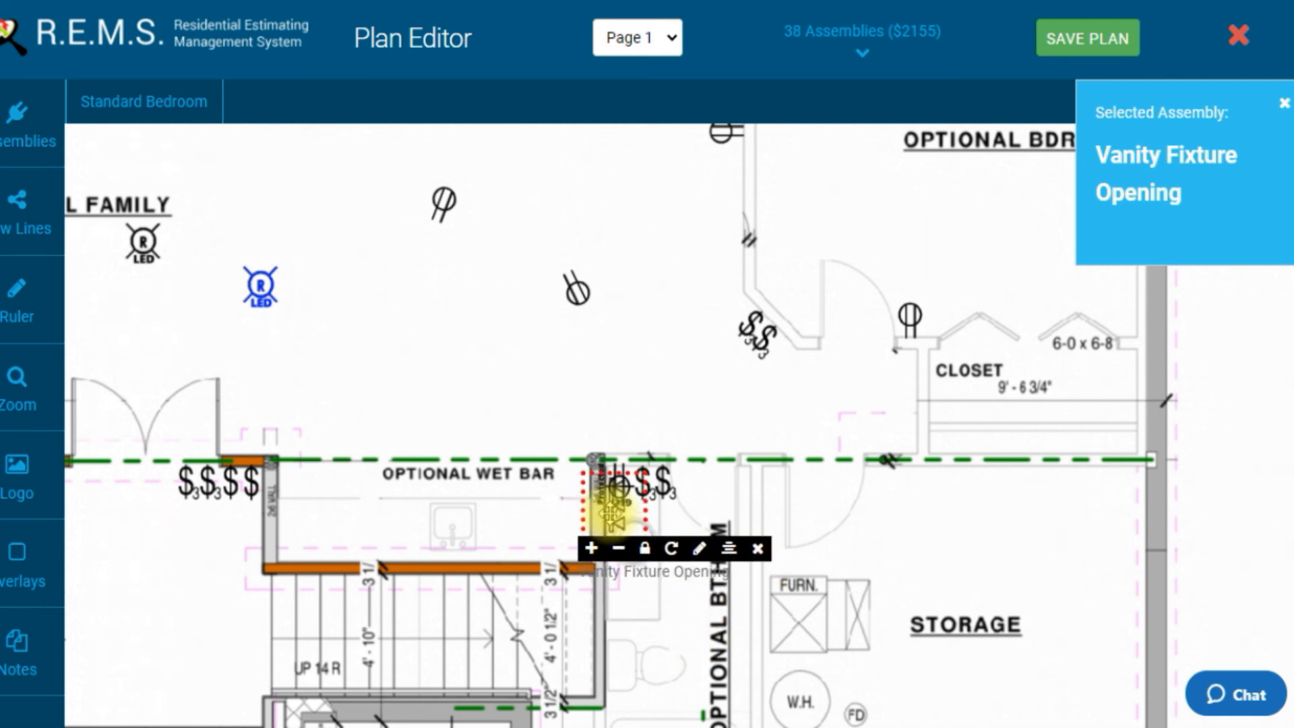
left_click(679, 546)
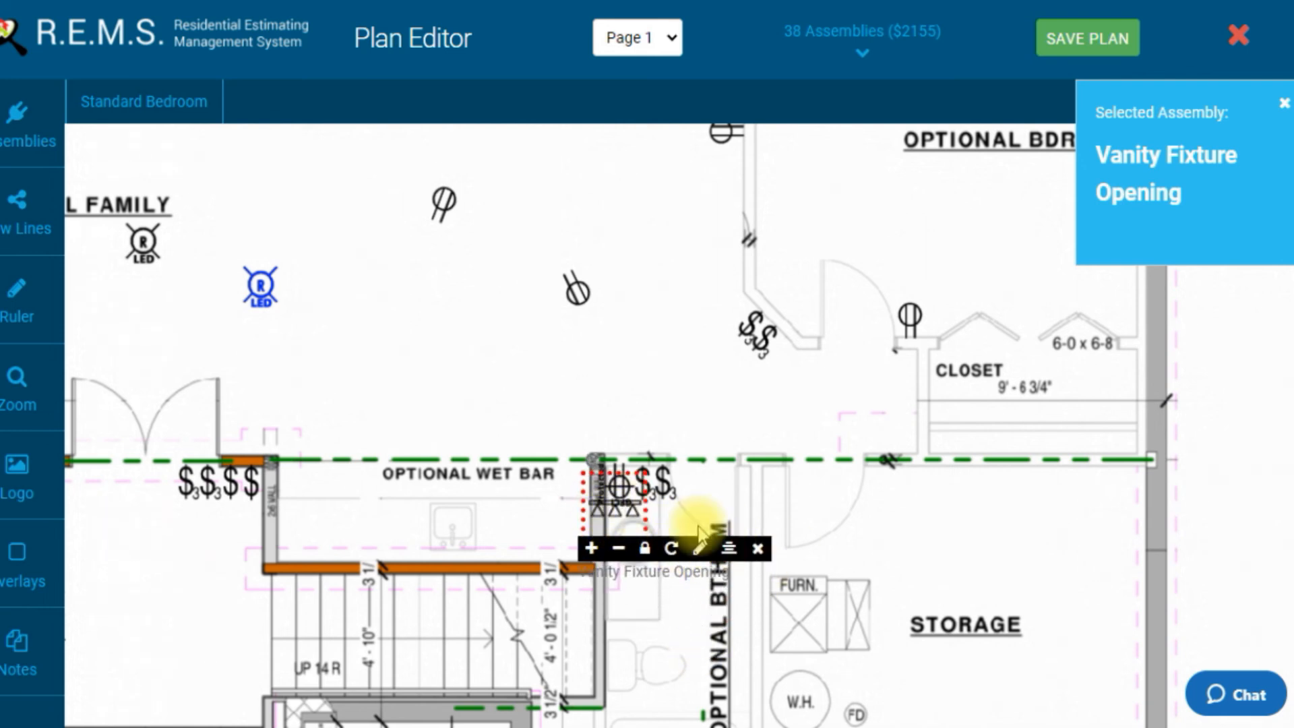
left_click(672, 549)
left_click(671, 549)
left_click(672, 549)
left_click(671, 549)
left_click(672, 548)
left_click(672, 549)
left_click_drag(621, 514, 620, 560)
left_click_drag(737, 375, 699, 468)
left_click_drag(780, 300, 721, 407)
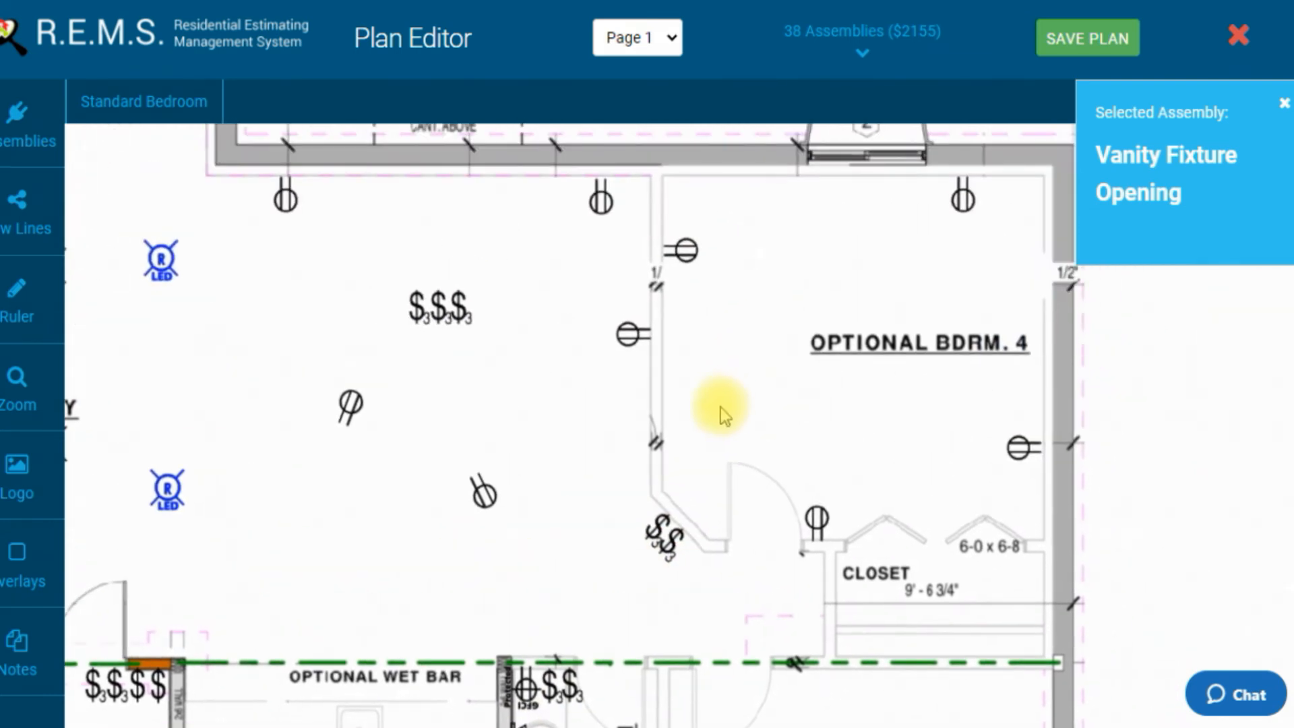
left_click(37, 120)
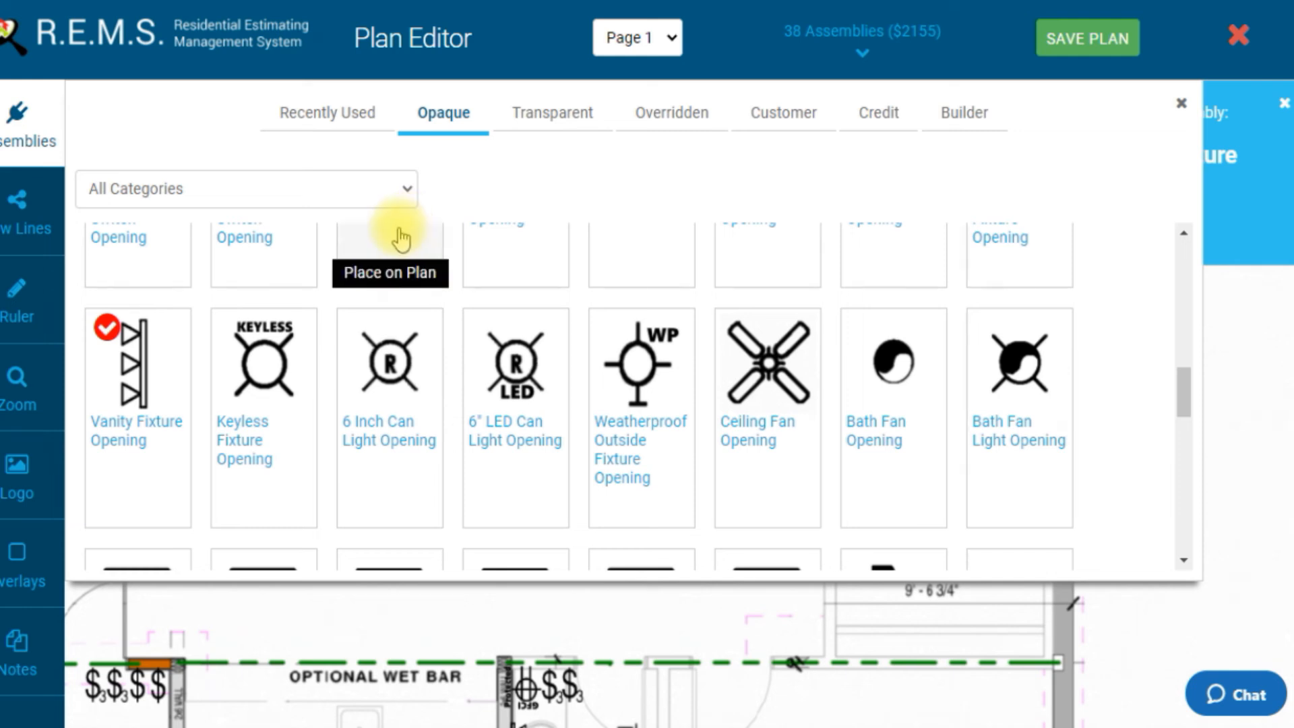
left_click(33, 144)
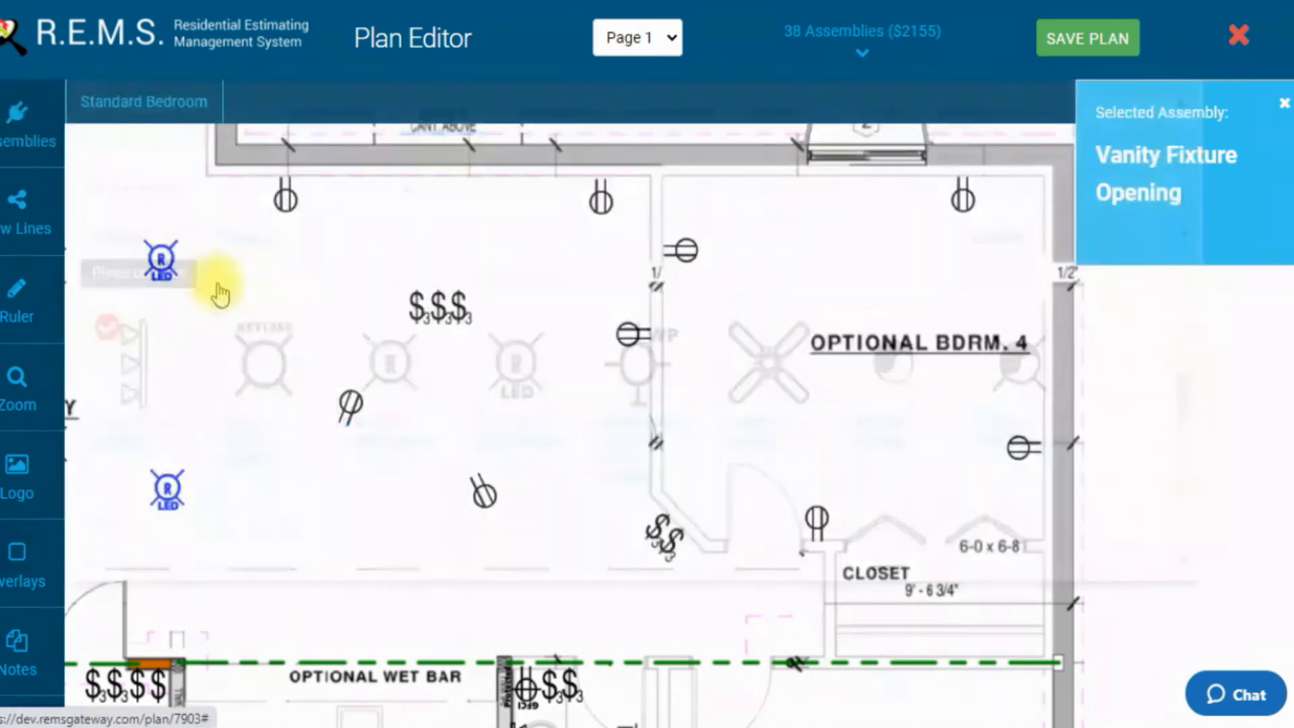
left_click_drag(525, 487, 549, 410)
left_click_drag(453, 500, 484, 372)
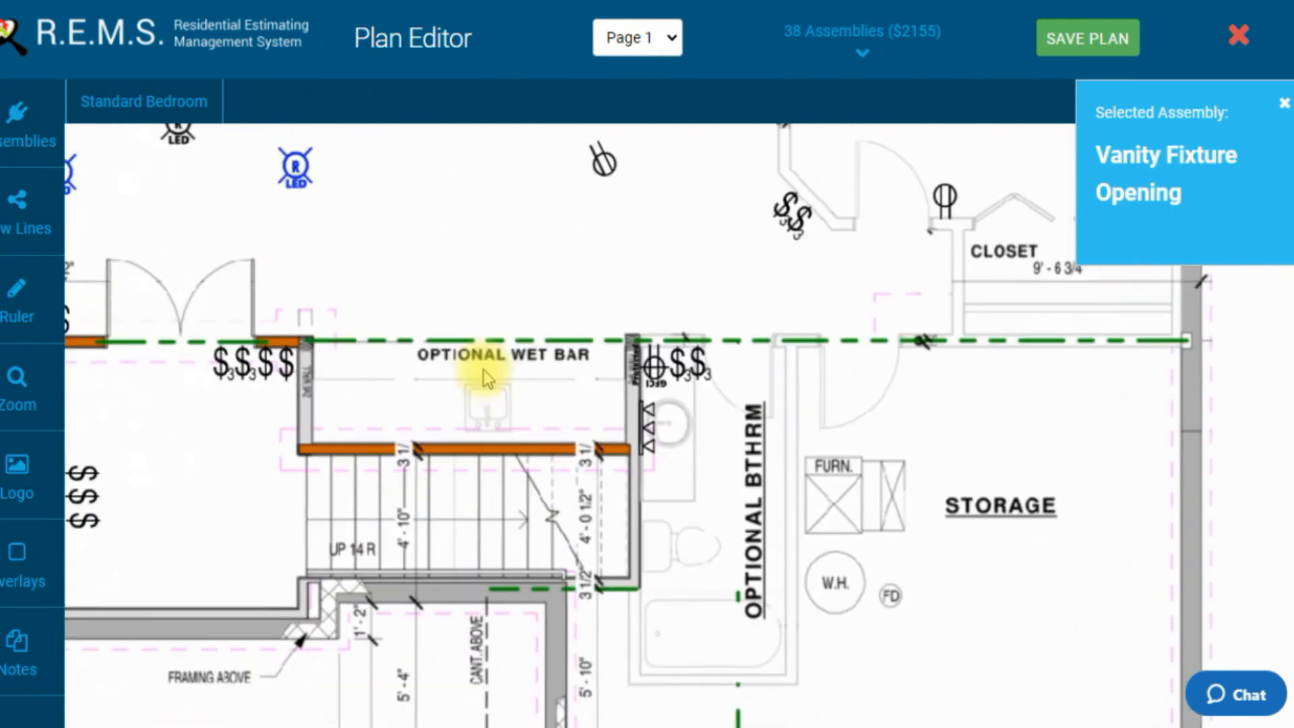
left_click_drag(446, 423, 457, 470)
left_click_drag(439, 377, 465, 464)
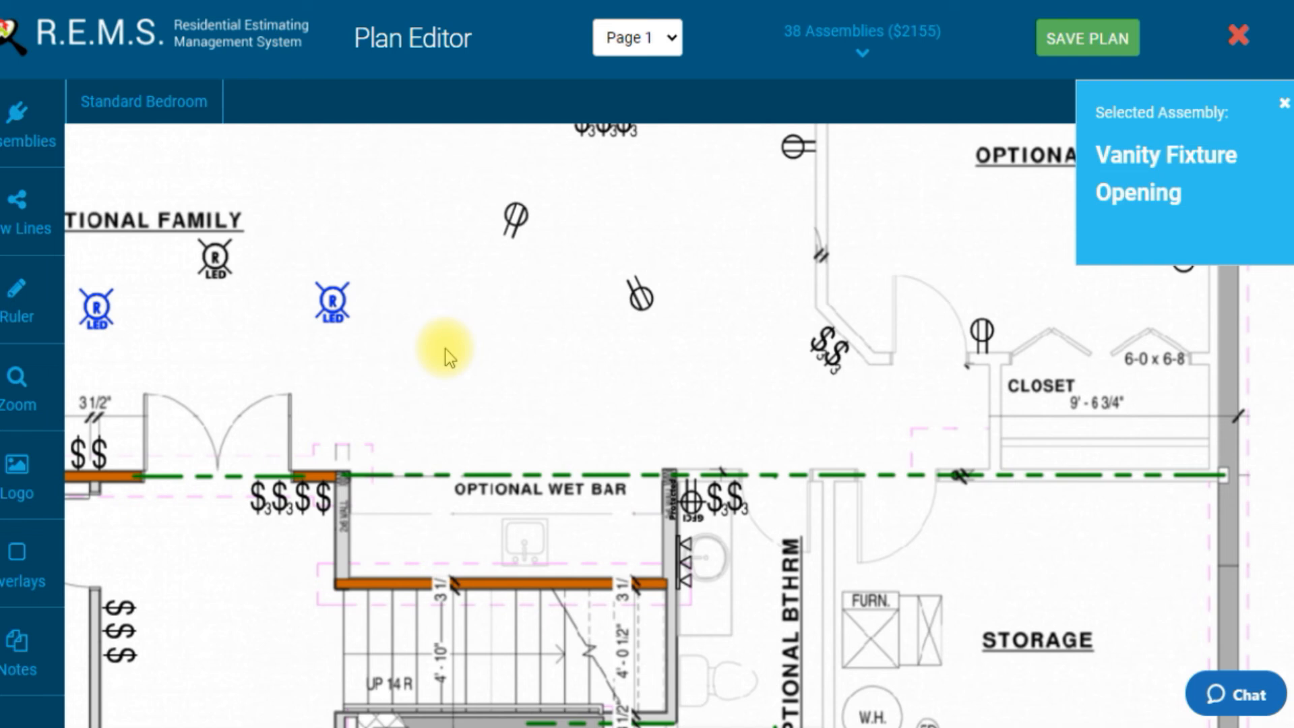
left_click_drag(442, 334, 462, 505)
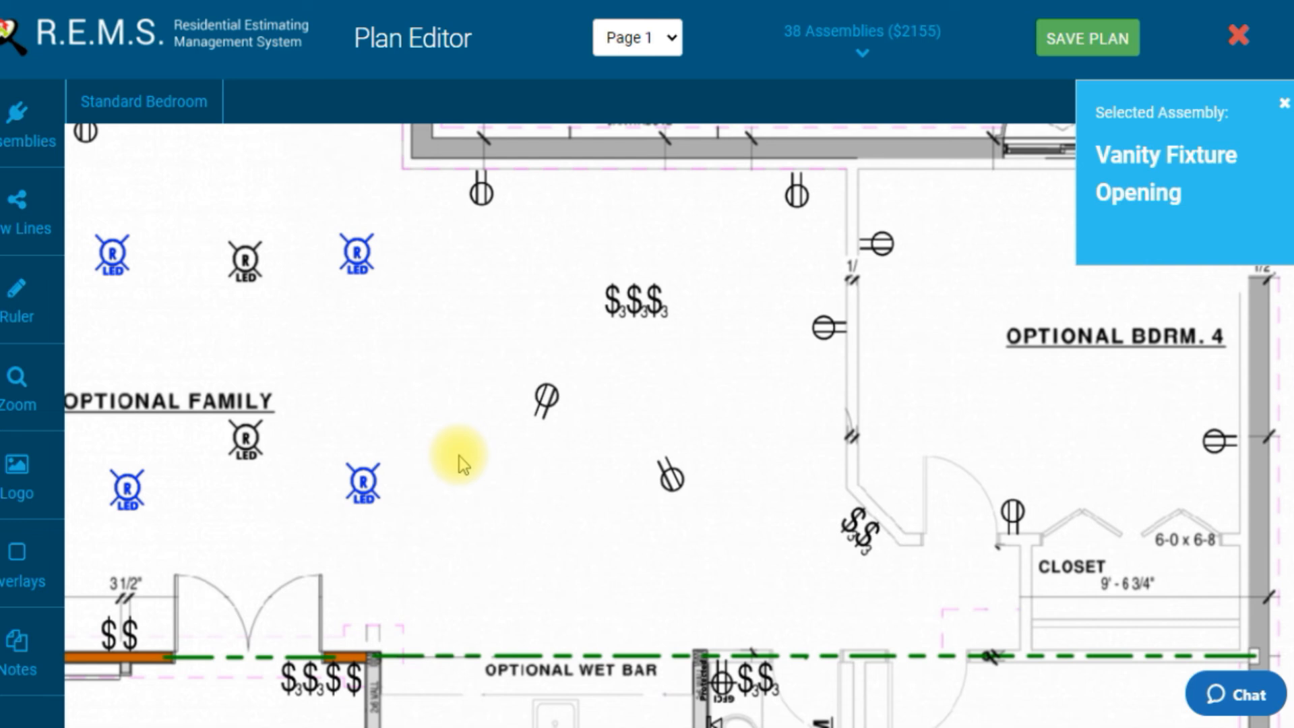
Step: Place a Ceiling Fan Opening in the upper-left area of Optional Bdrm. 4
left_click(34, 139)
left_click(765, 364)
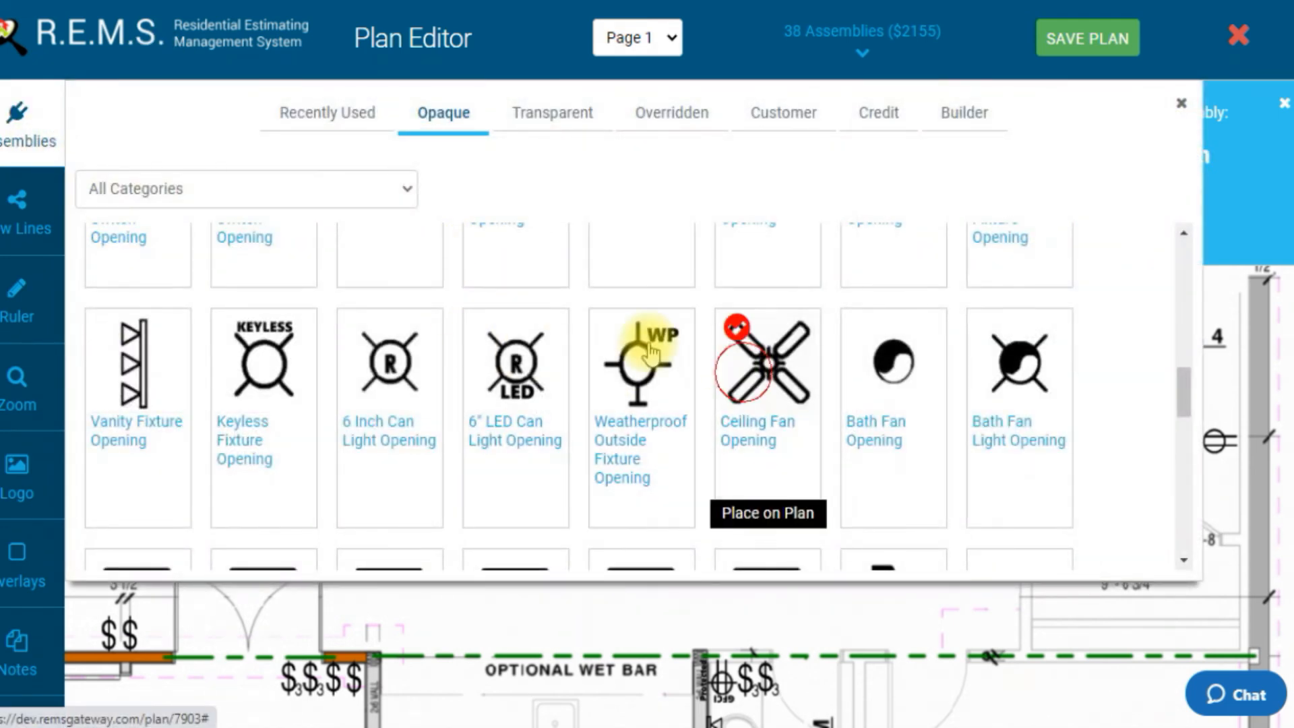
left_click(25, 121)
left_click_drag(953, 373, 800, 445)
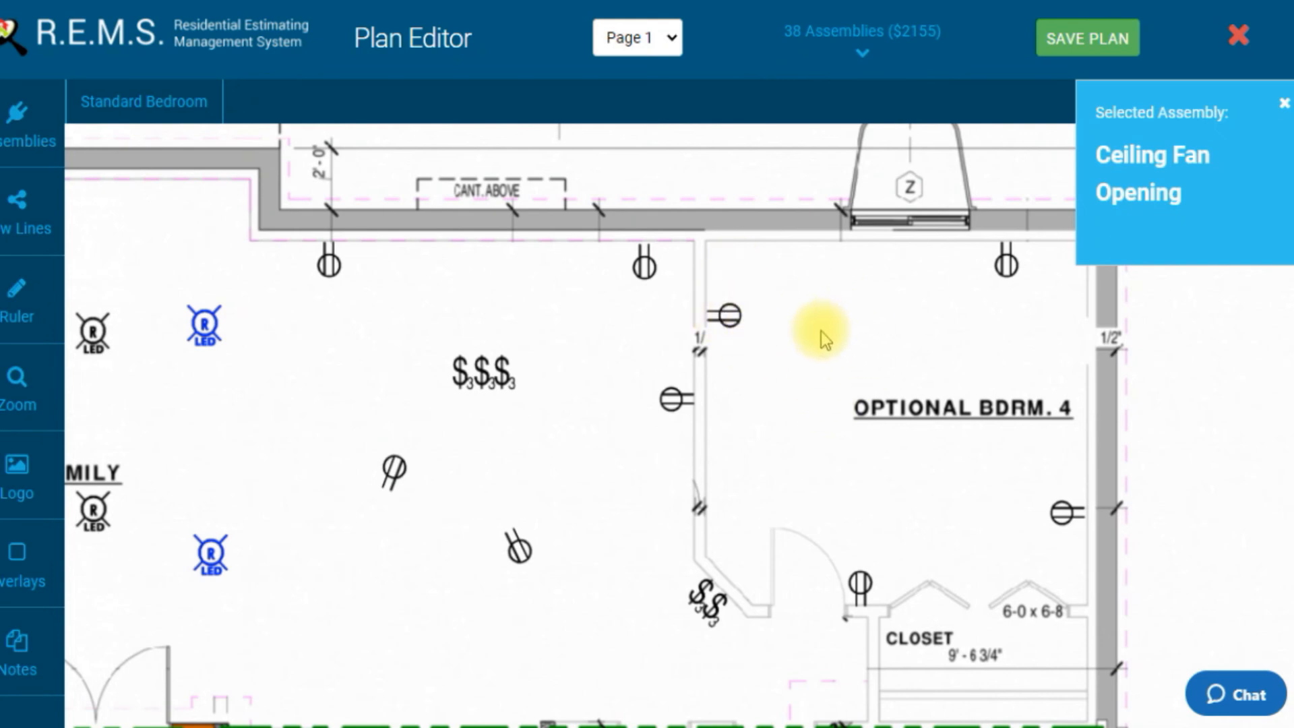
left_click(852, 347)
left_click_drag(852, 346, 799, 328)
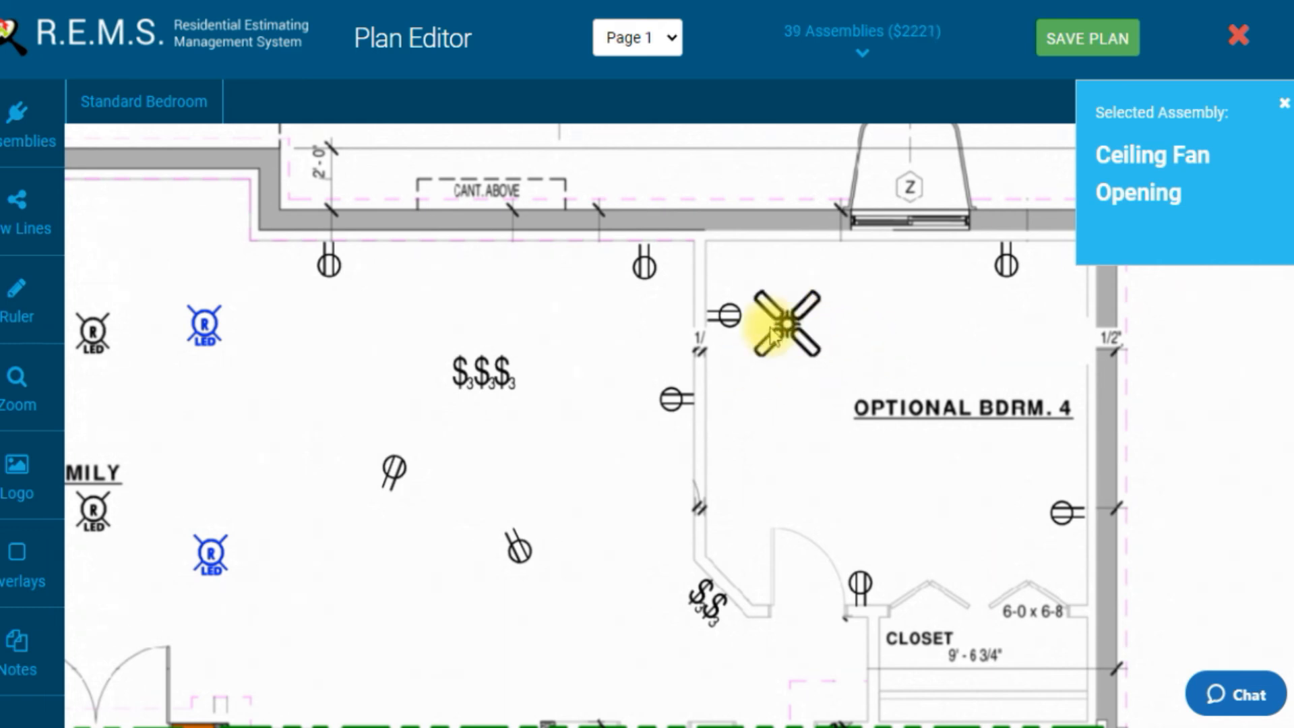
left_click_drag(759, 333, 786, 340)
left_click(780, 339)
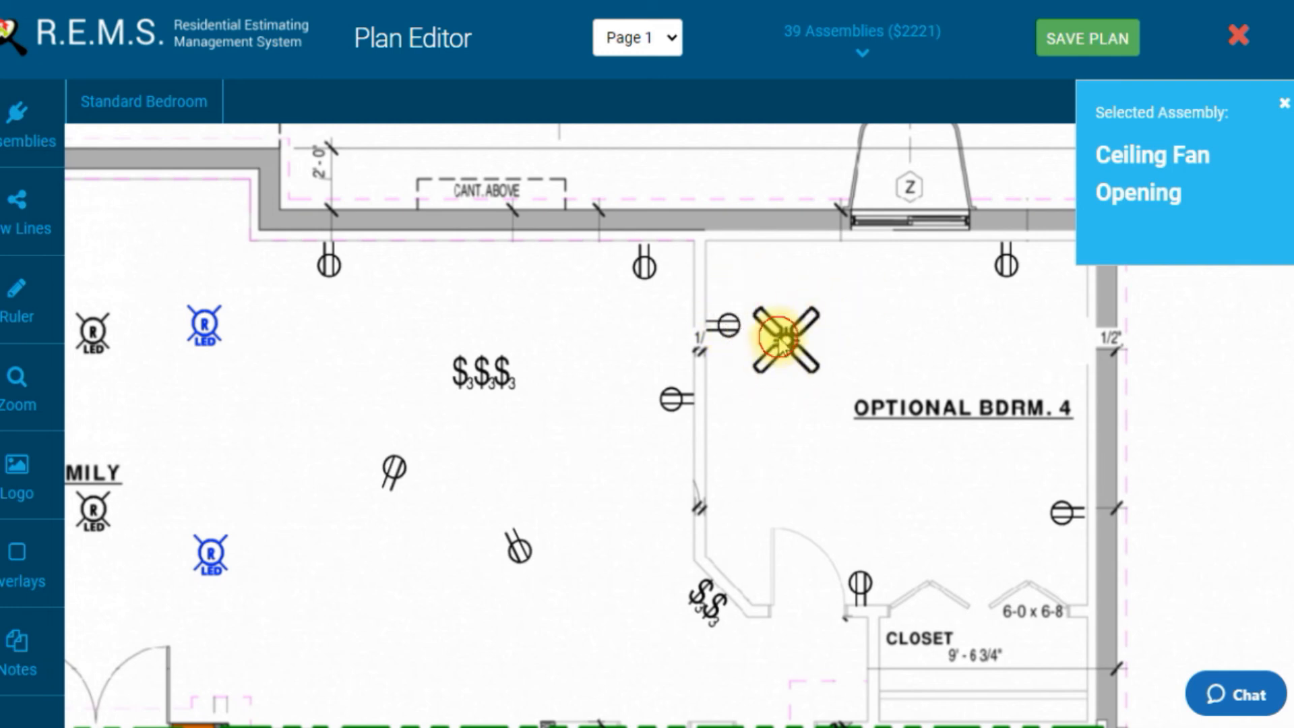
Step: Move the ceiling fan to the middle of Optional Bdrm. 4 over its label and enlarge it
left_click(725, 327)
left_click(729, 330)
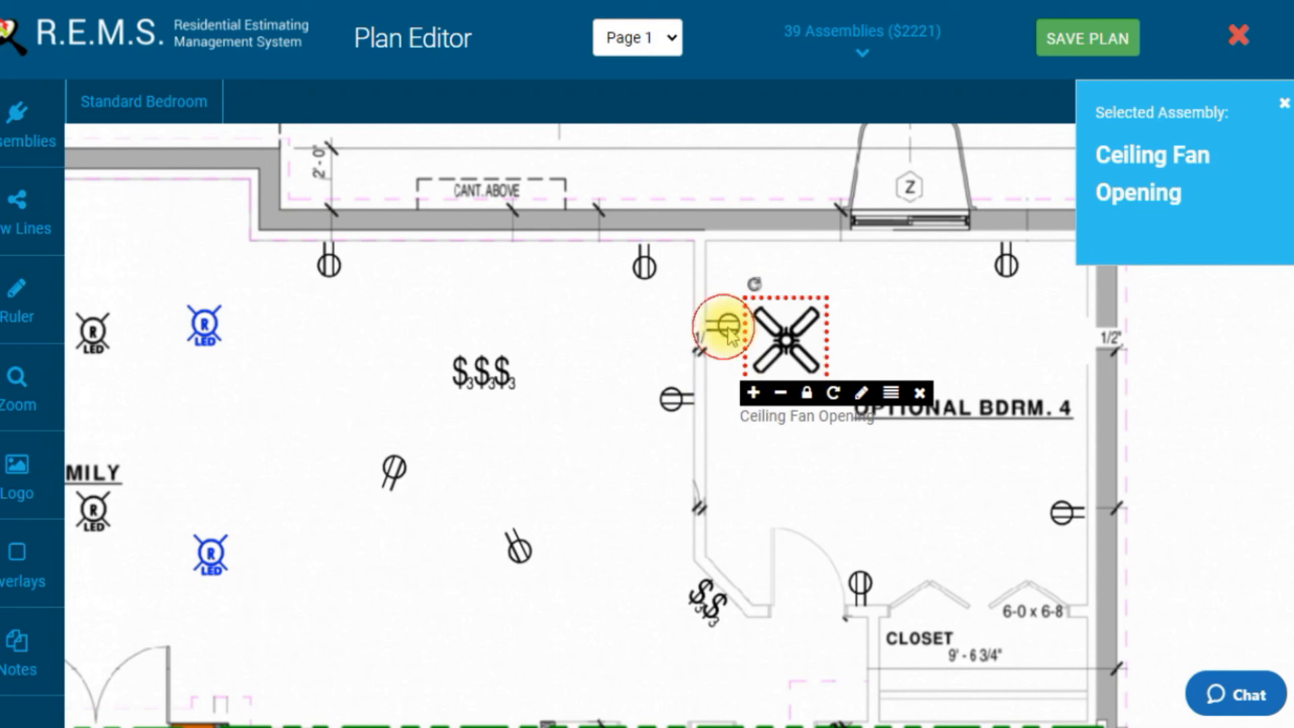
left_click(777, 330)
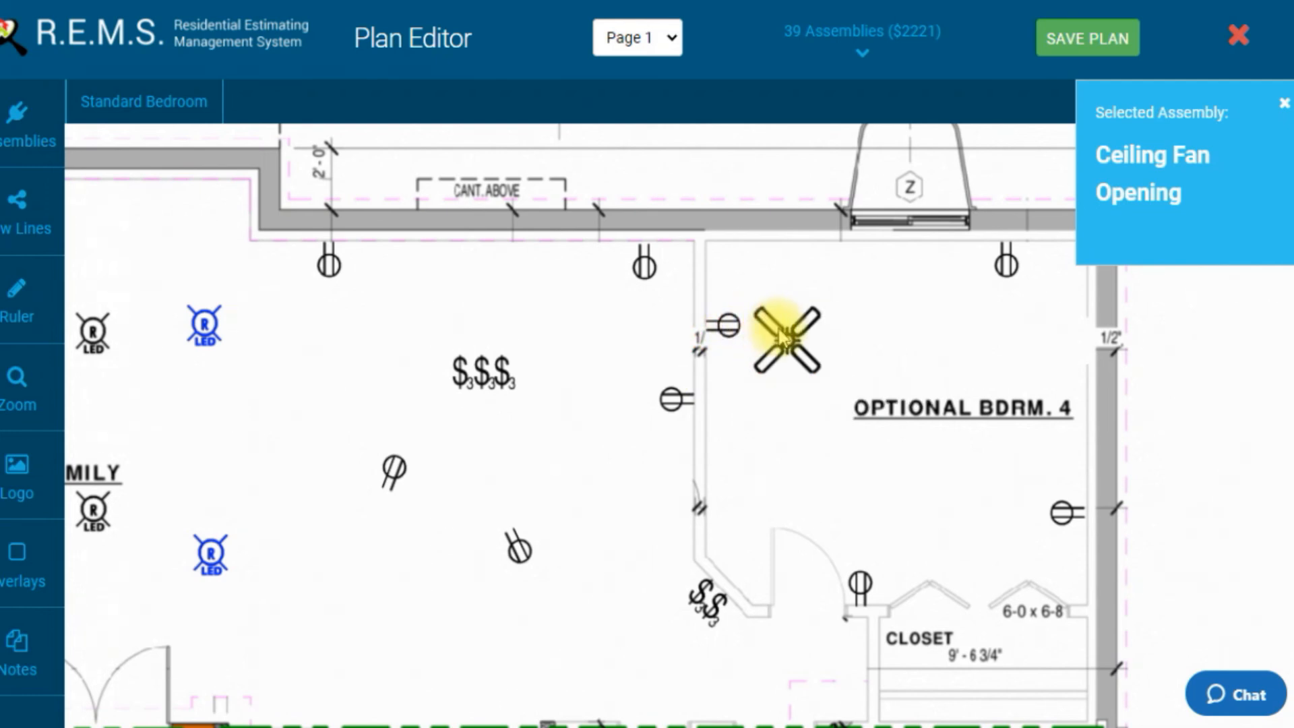
left_click(723, 326)
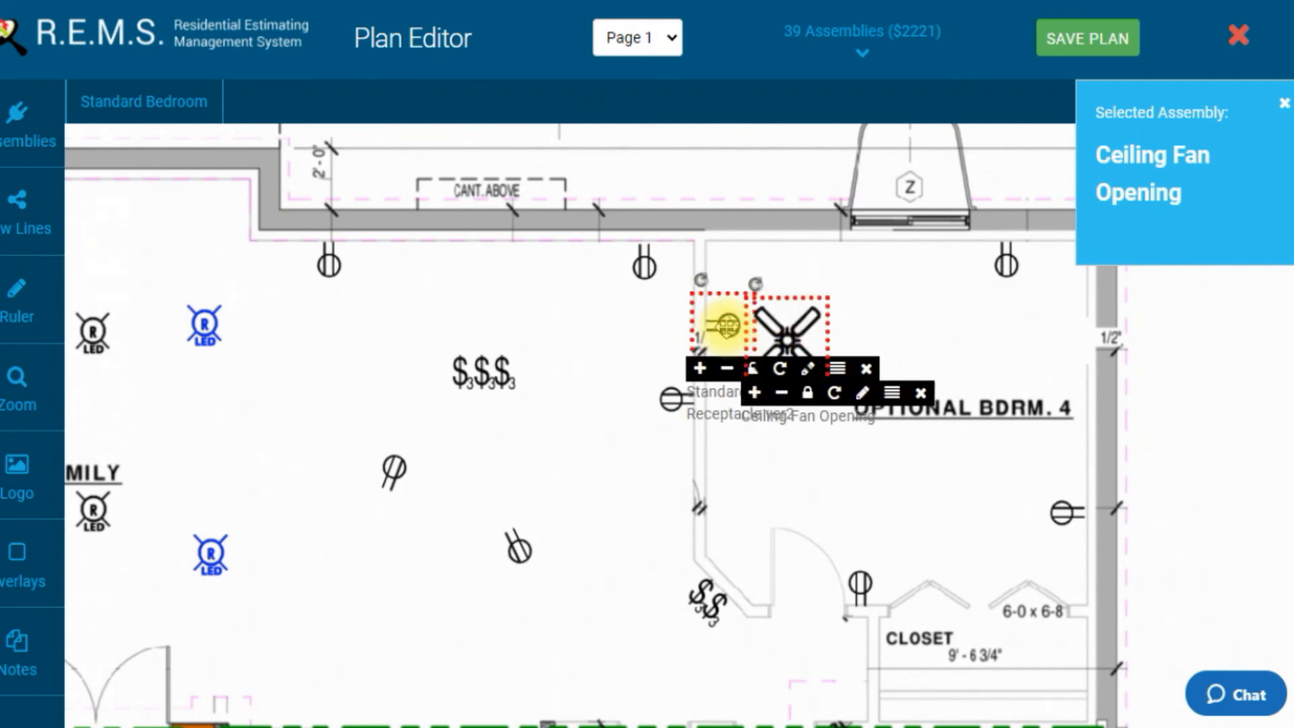
left_click(785, 333)
left_click_drag(785, 334, 897, 426)
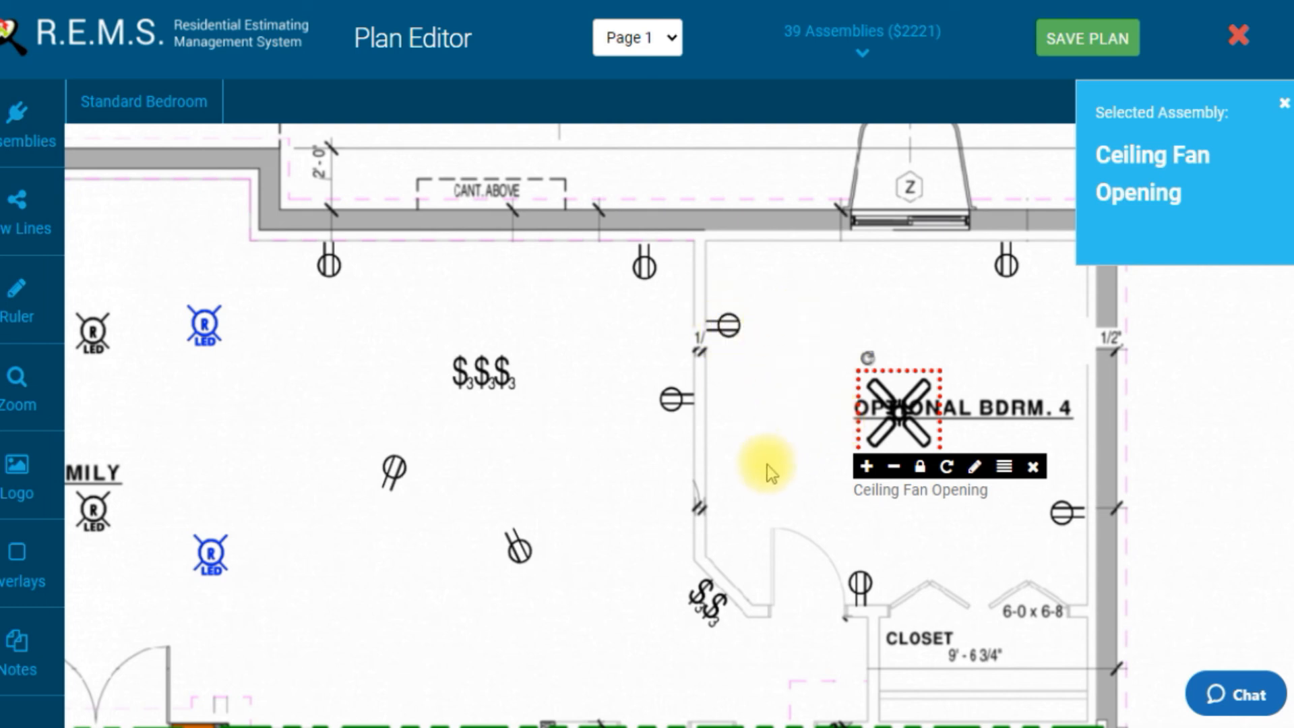
left_click(866, 466)
left_click(909, 414)
left_click_drag(909, 407, 909, 398)
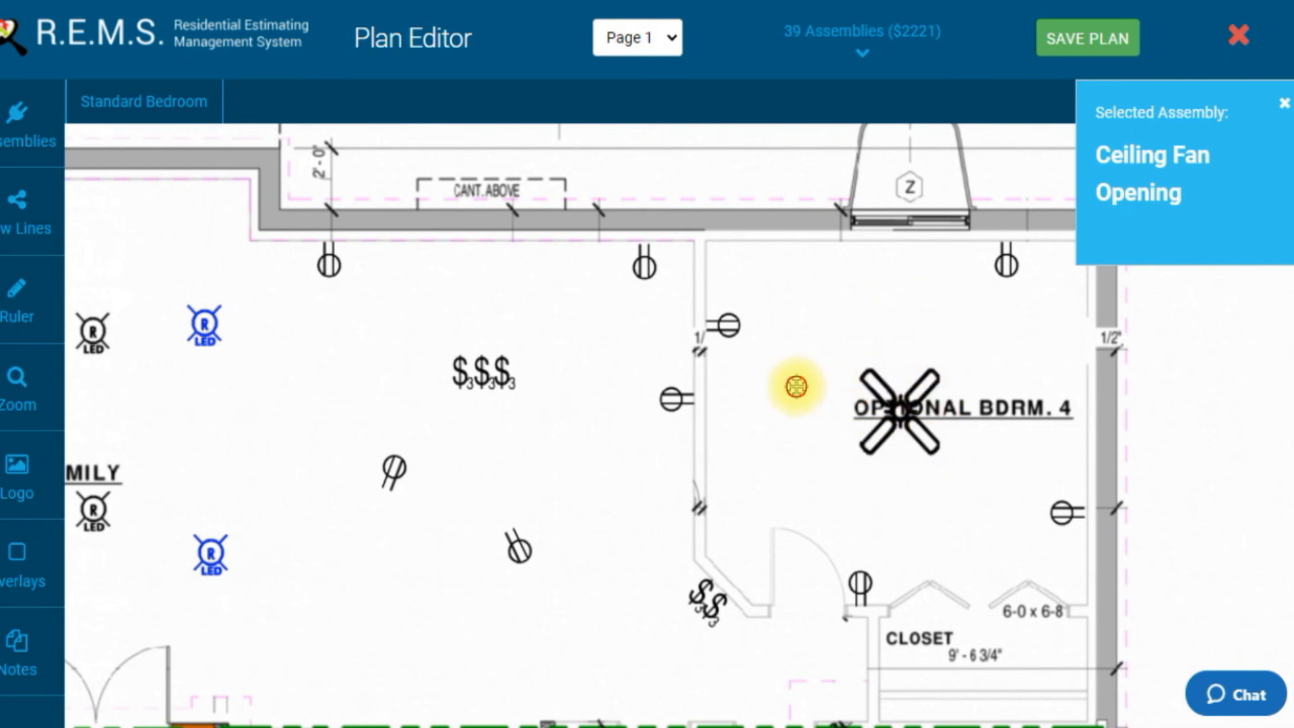
left_click_drag(797, 387, 844, 371)
left_click_drag(656, 454, 668, 467)
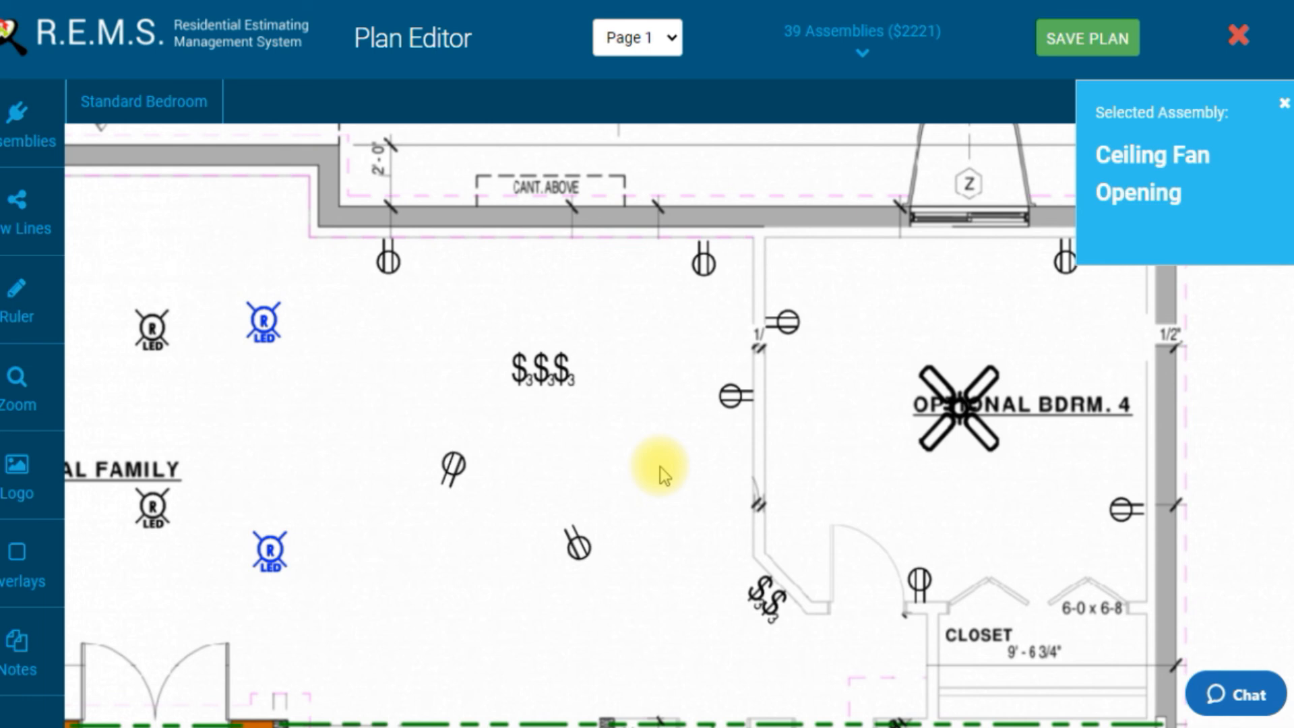
Step: Place an enlarged ceiling fan in the lower Optional Family room and keep its size as the icon preference
left_click(403, 592)
left_click(466, 619)
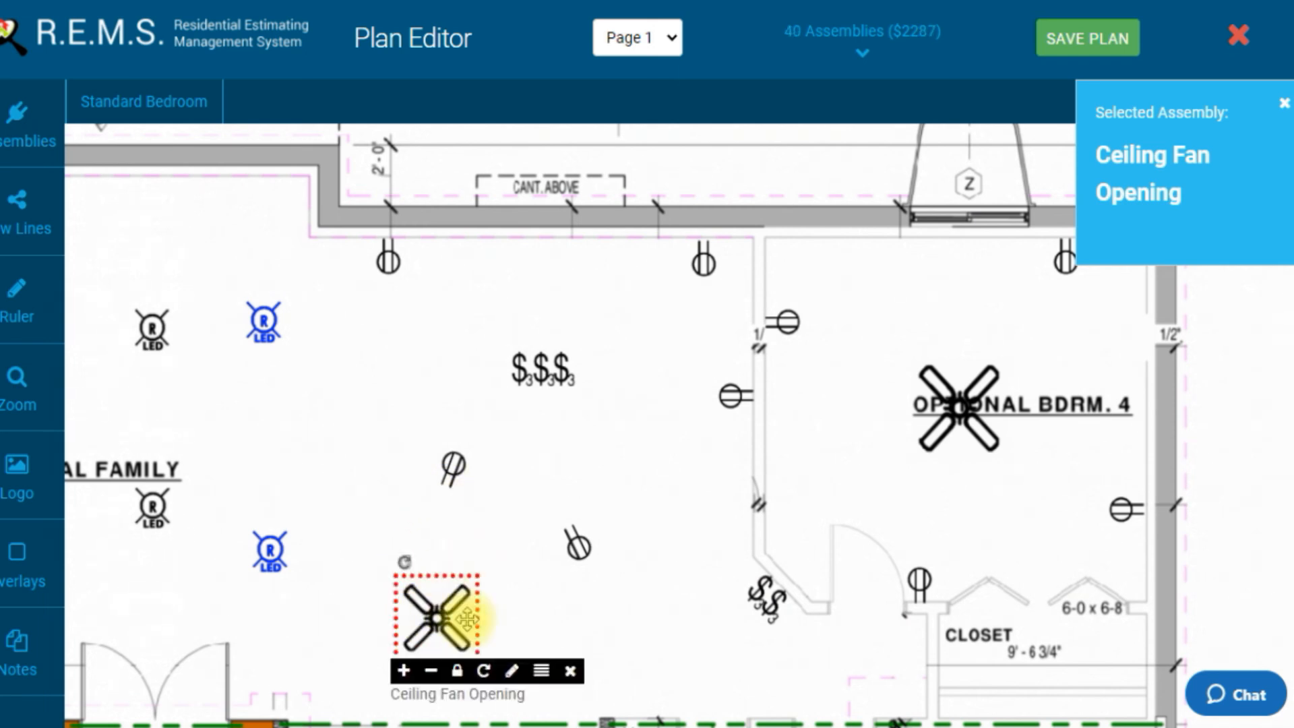
left_click(405, 671)
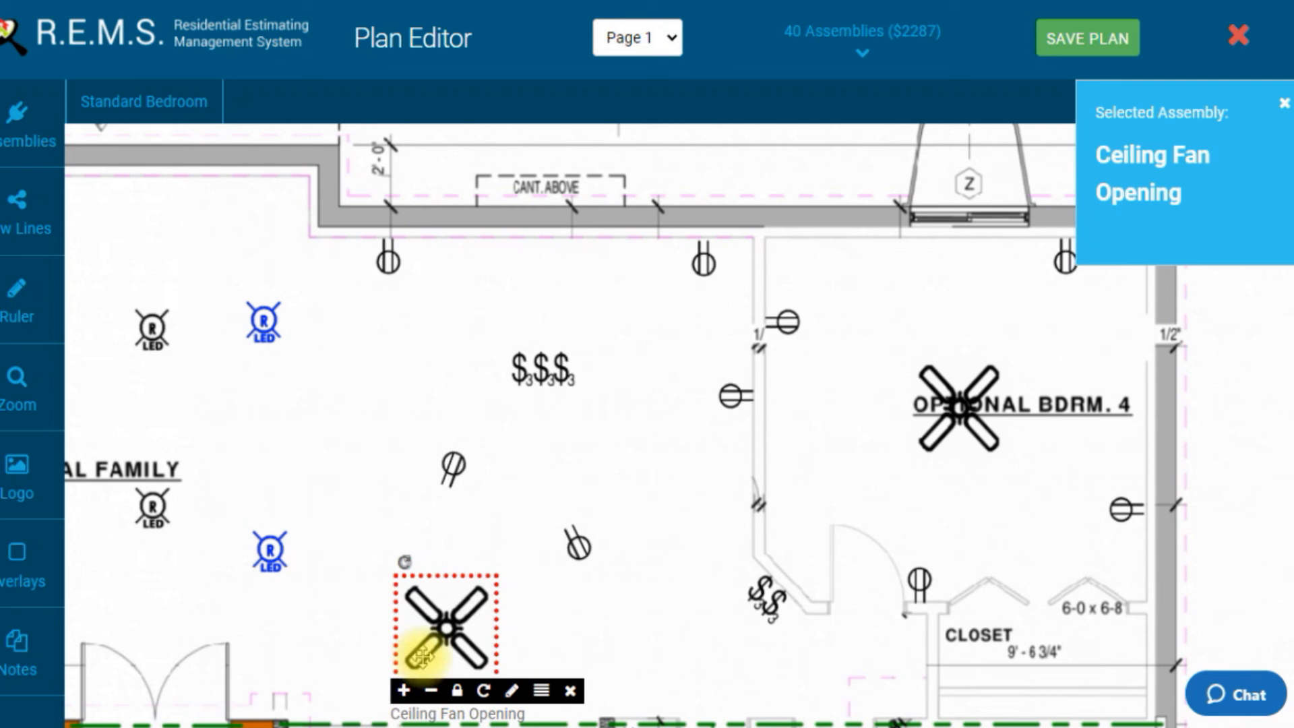
left_click(459, 690)
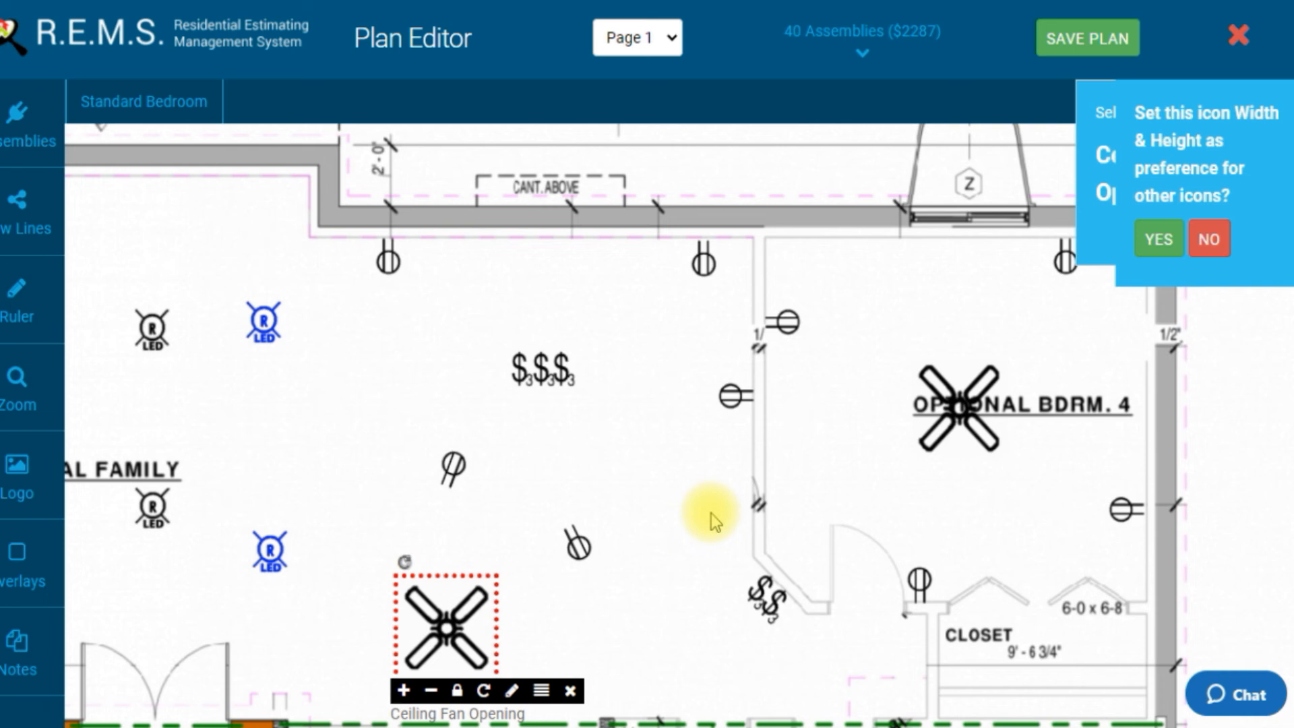
left_click(668, 447)
left_click(1176, 239)
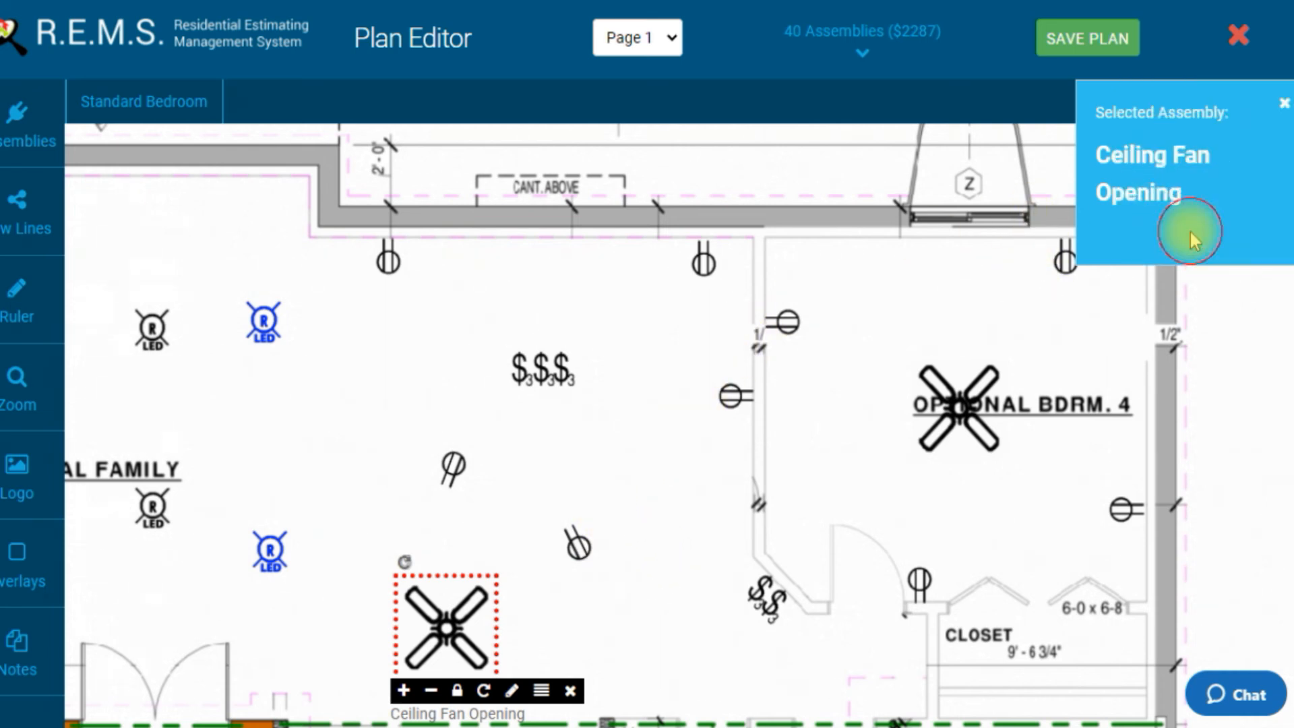
left_click(445, 598)
left_click_drag(362, 522, 398, 401)
left_click_drag(534, 526, 542, 474)
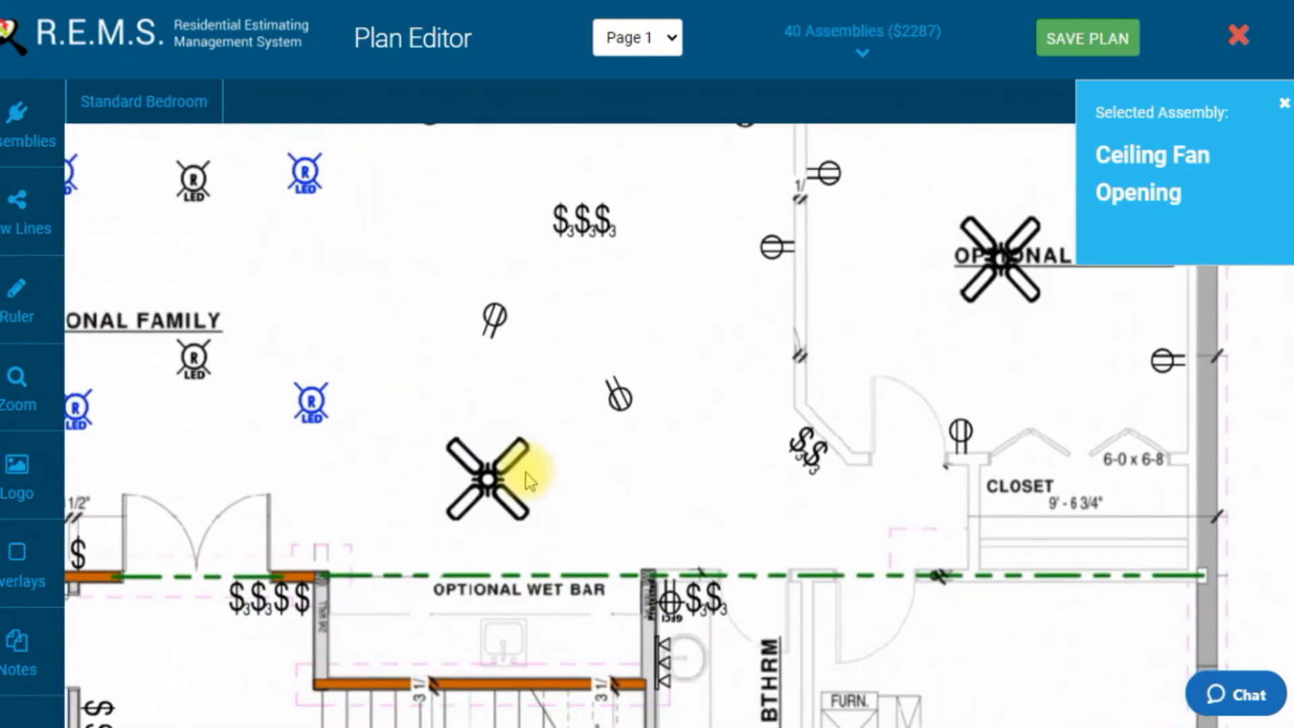